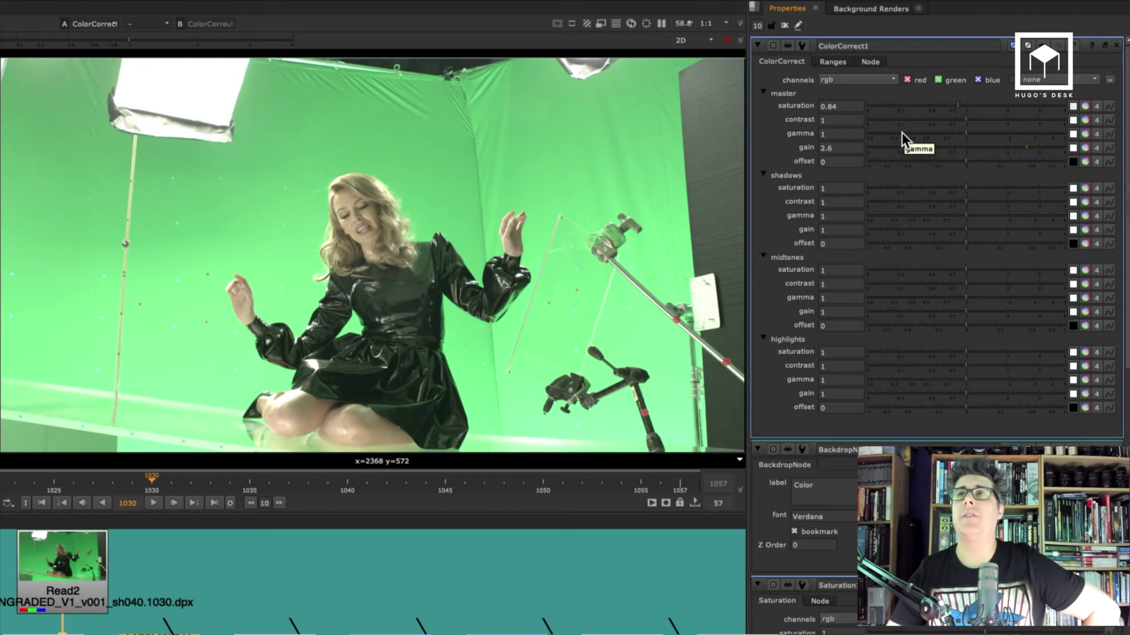
Raise the master saturation of ColorCorrect1 to about 1.08 and set the master gain to 1.
{"action": "mouse_move", "coordinate": [964, 106]}
{"action": "left_mouse_down"}
{"action": "mouse_move", "coordinate": [937, 107]}
{"action": "mouse_move", "coordinate": [1017, 114]}
{"action": "mouse_move", "coordinate": [969, 111]}
{"action": "left_mouse_up"}
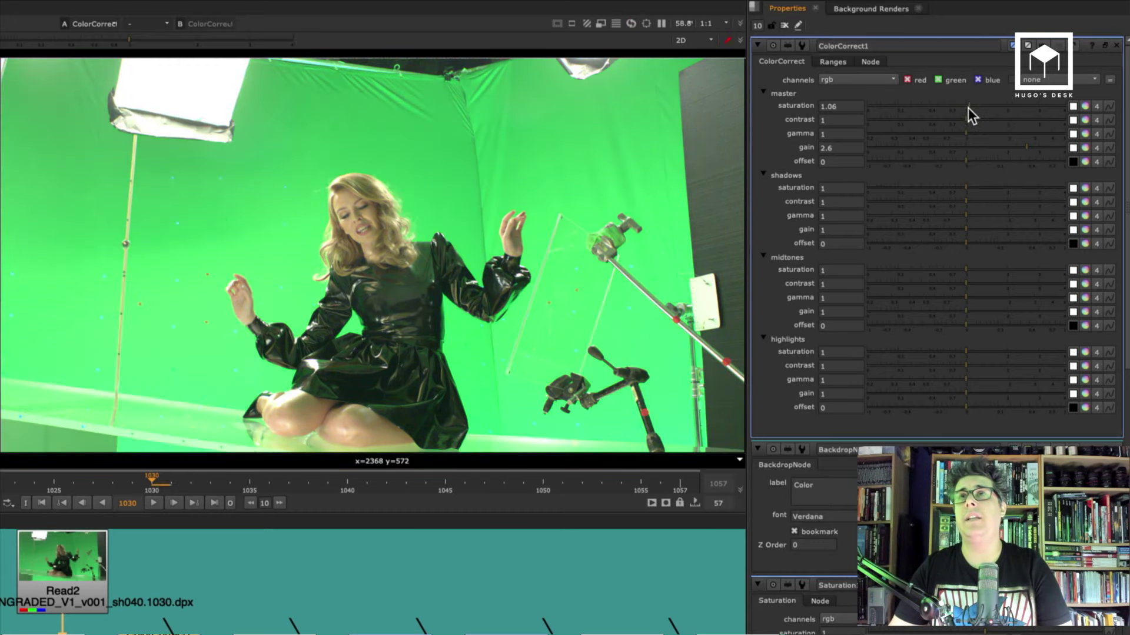
{"action": "left_click", "coordinate": [841, 147]}
{"action": "type", "text": "1"}
{"action": "key", "text": "Return"}
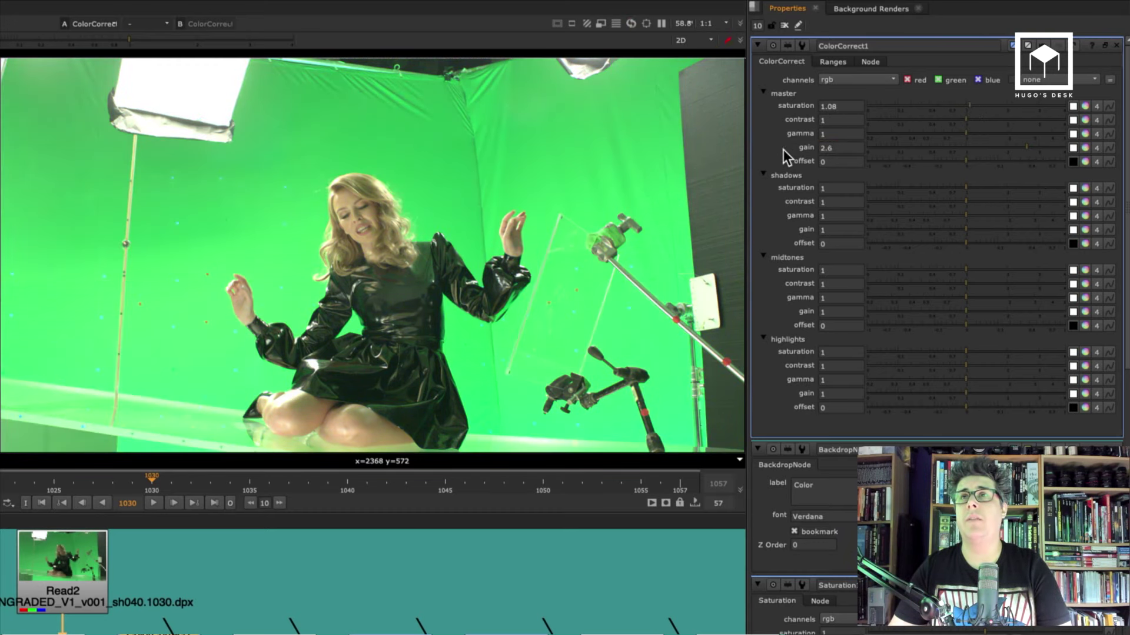
Push the master saturation up to 4, and set it back to 1.
{"action": "left_click_drag", "start_coordinate": [965, 109], "coordinate": [1080, 114]}
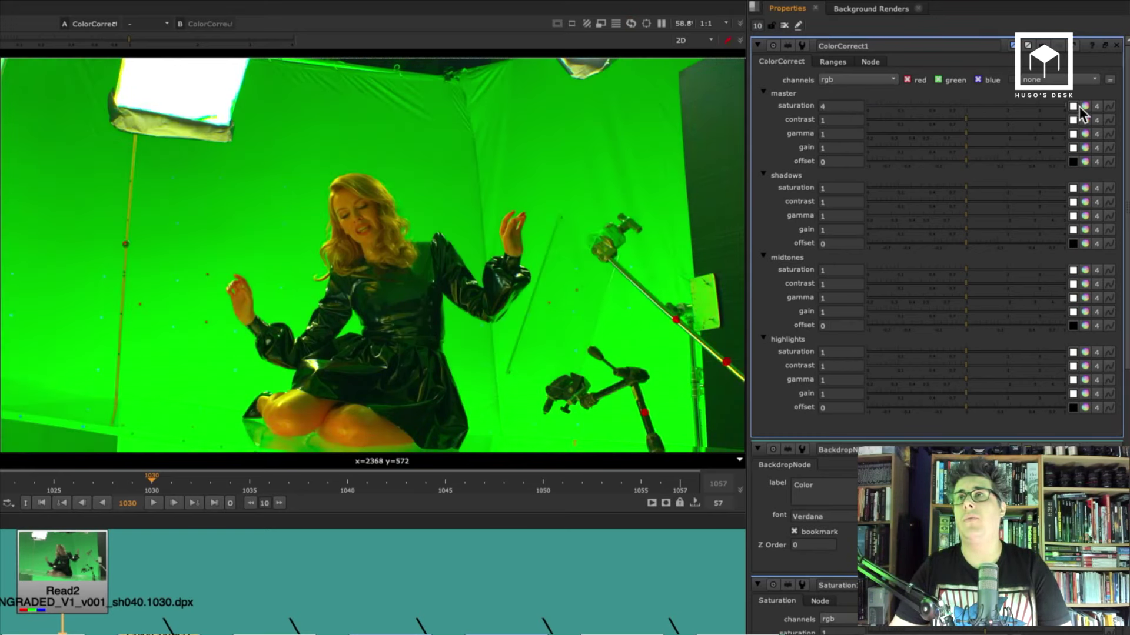
{"action": "double_click", "coordinate": [832, 106]}
{"action": "type", "text": "1"}
{"action": "key", "text": "Return"}
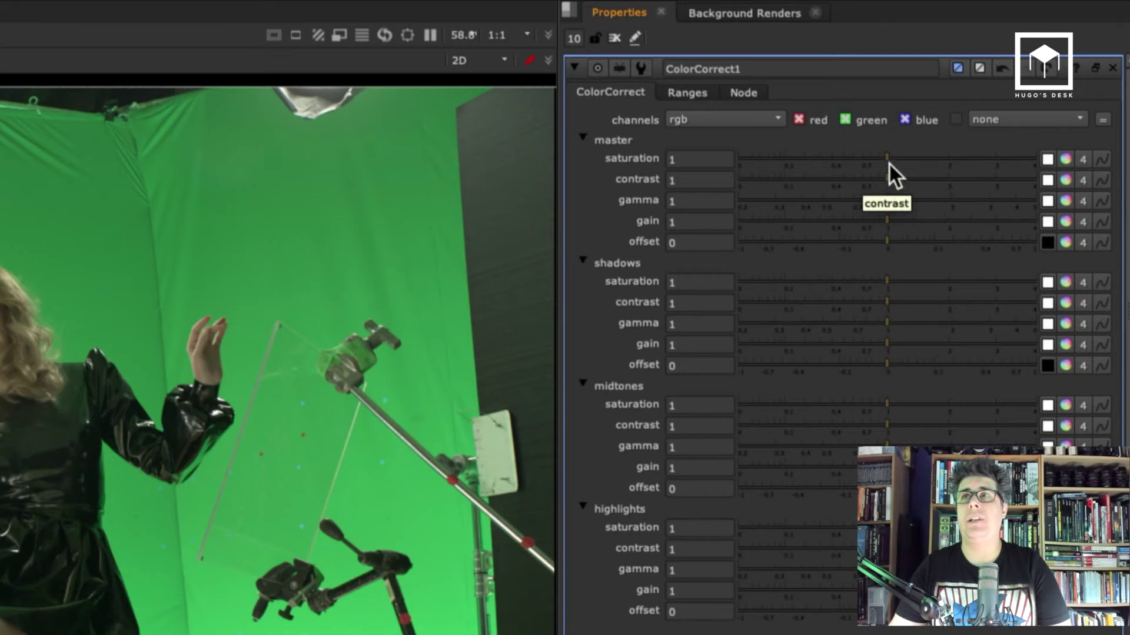
Raise the master saturation to about 1.58, and enter an exact value of 2.5.
{"action": "left_click_drag", "start_coordinate": [889, 158], "coordinate": [923, 161]}
{"action": "left_click", "coordinate": [725, 159]}
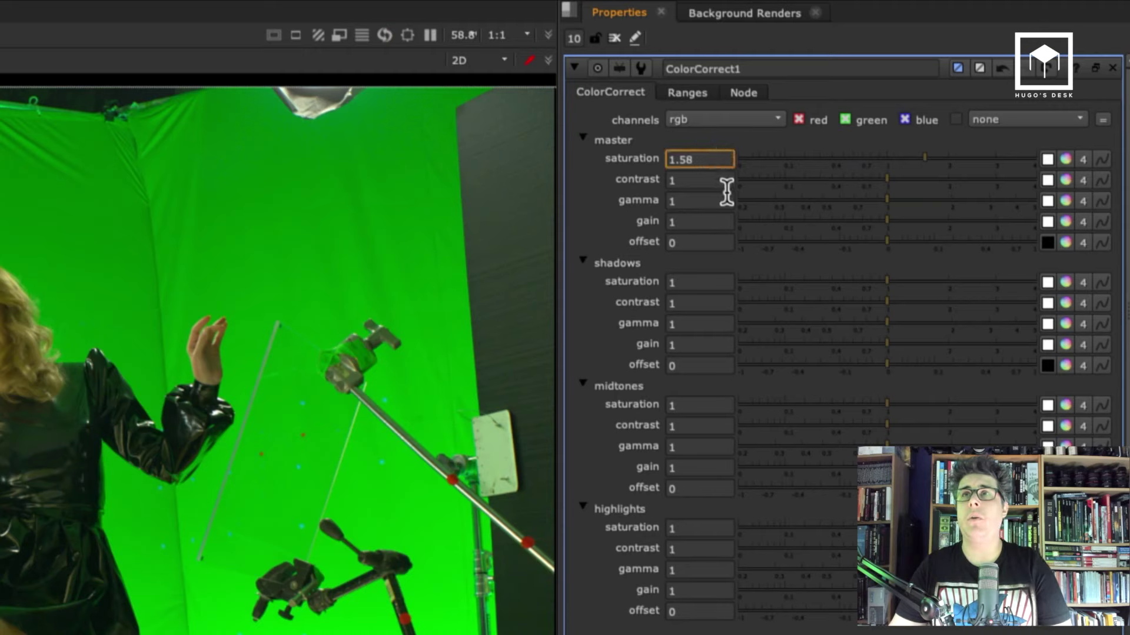
{"action": "double_click", "coordinate": [708, 159]}
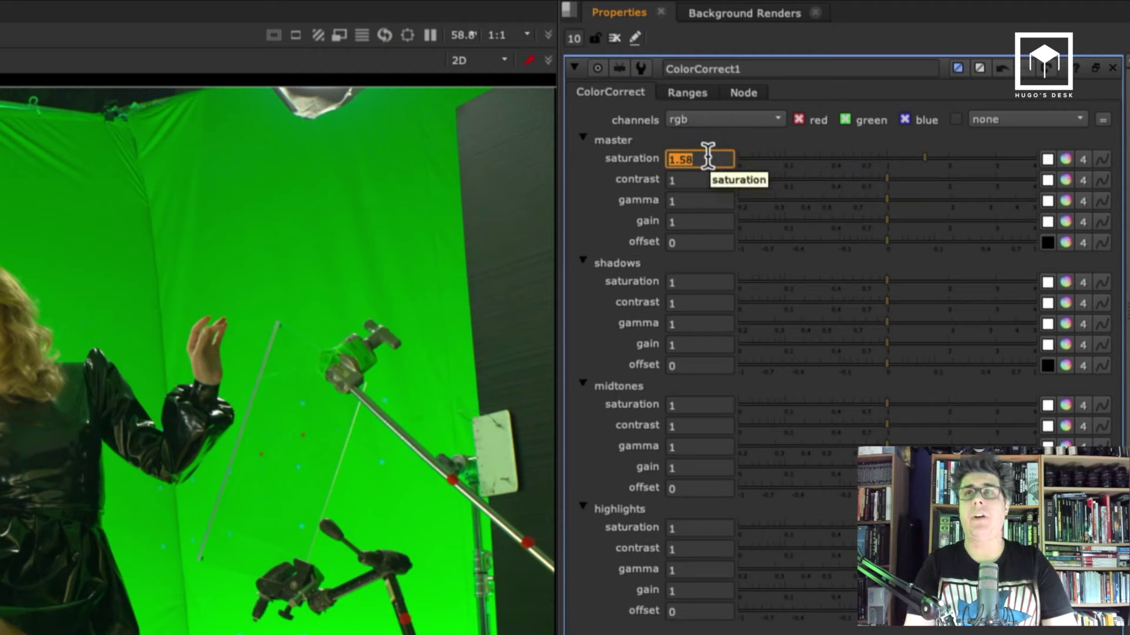
{"action": "type", "text": "2"}
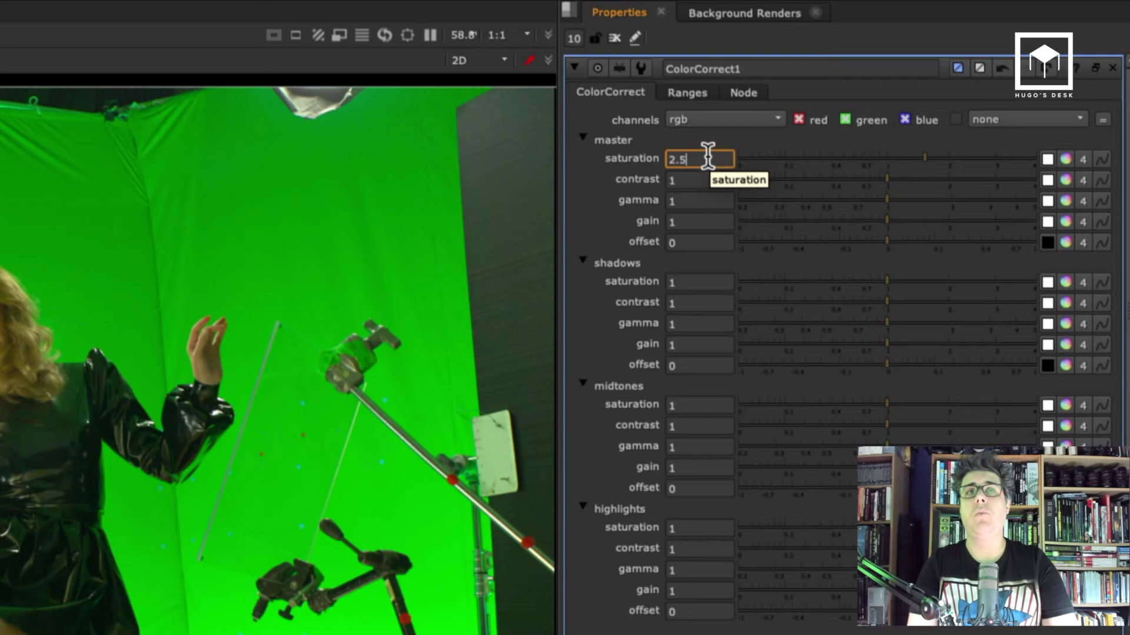
{"action": "key", "text": "Return"}
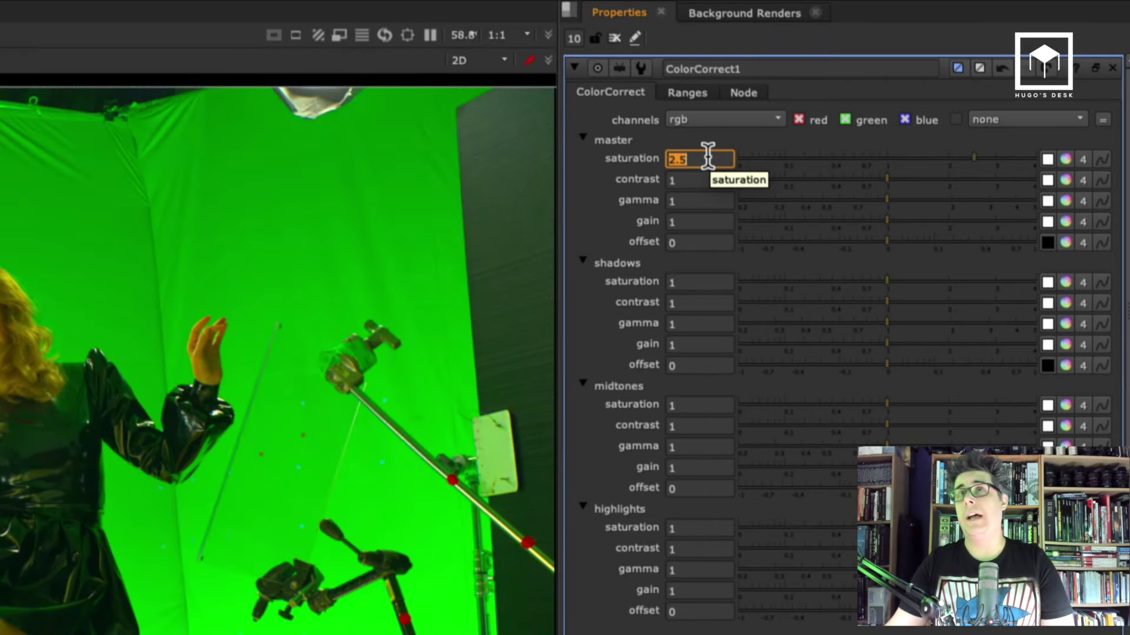
Step the master saturation up and down in whole units between 1.5 and 4.5, ending at 4.5.
{"action": "key", "text": "Left"}
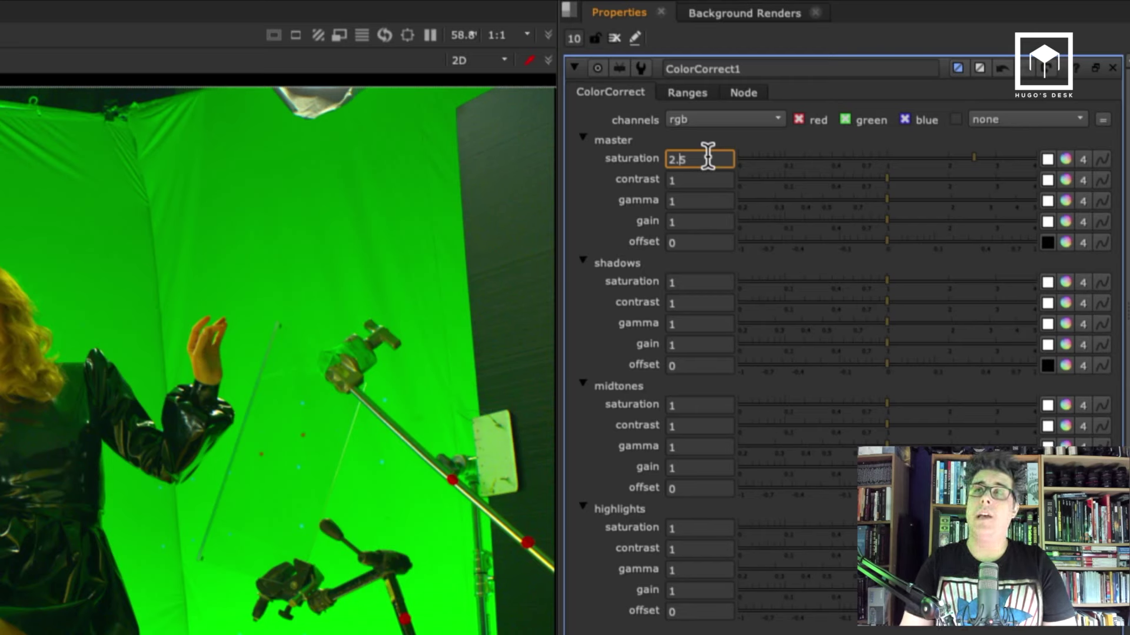
{"action": "key", "text": "Up"}
{"action": "key", "text": "Up"}
{"action": "key", "text": "Up"}
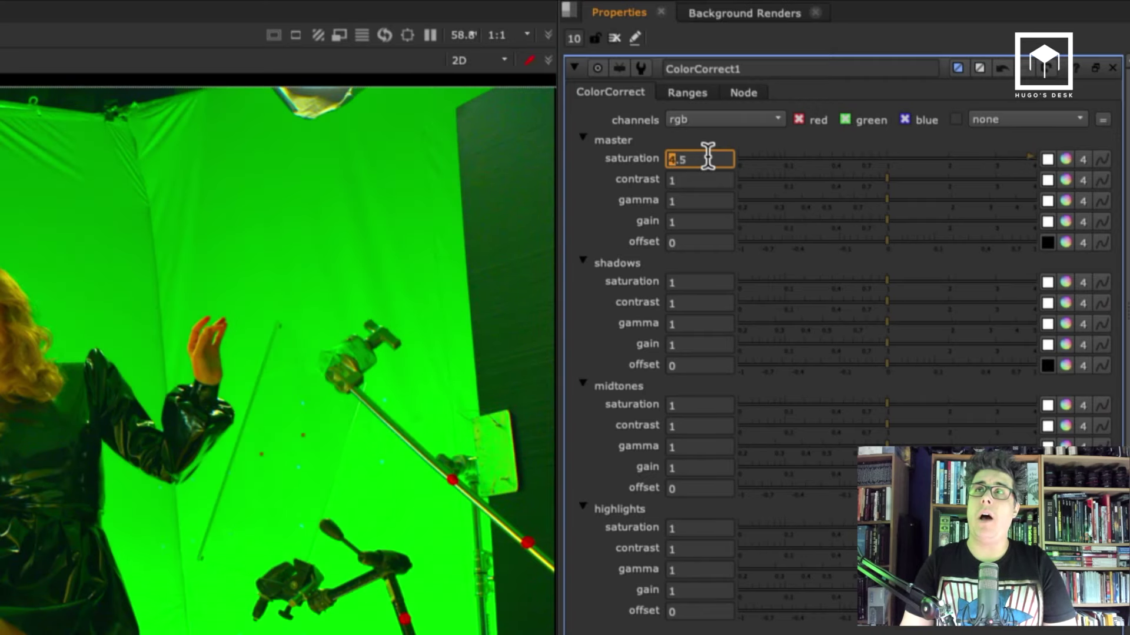
{"action": "key", "text": "Down"}
{"action": "key", "text": "Down"}
{"action": "key", "text": "Down"}
{"action": "key", "text": "Down"}
{"action": "key", "text": "Down"}
{"action": "key", "text": "Down"}
{"action": "key", "text": "Down"}
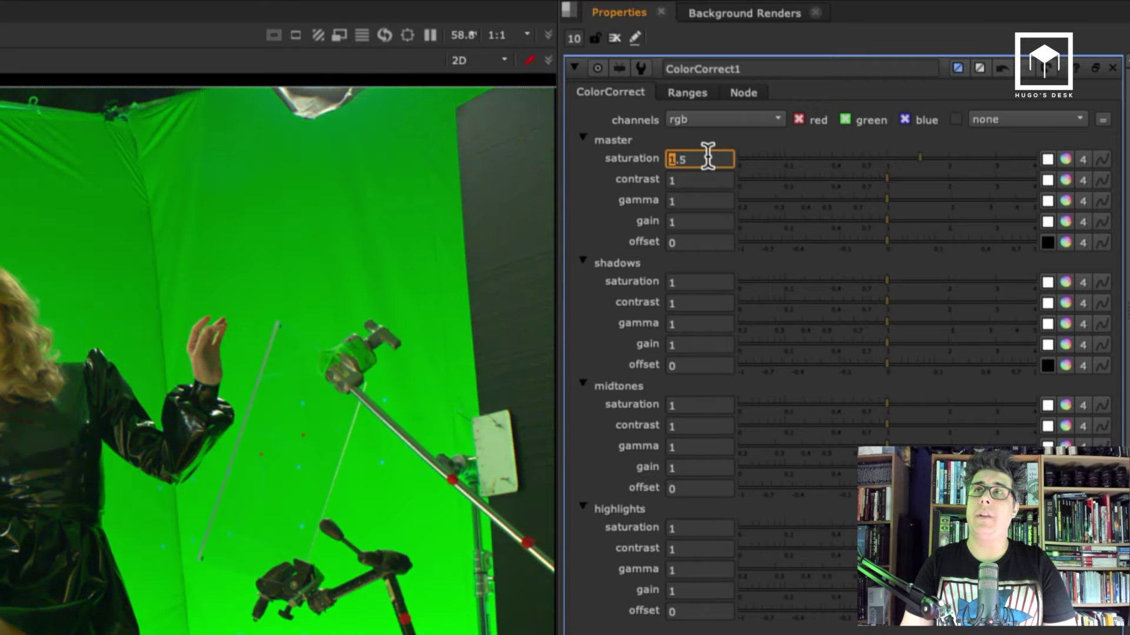
{"action": "key", "text": "Up"}
{"action": "key", "text": "Up"}
{"action": "key", "text": "Up"}
{"action": "key", "text": "Up"}
{"action": "key", "text": "Up"}
{"action": "key", "text": "Up"}
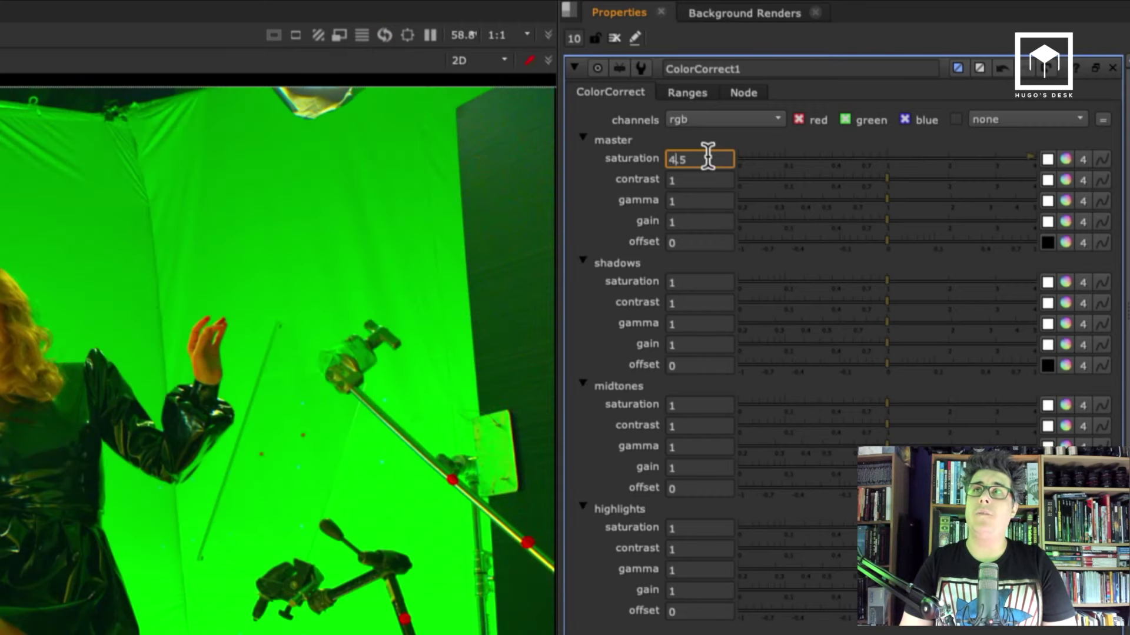
Refine the master saturation through successively smaller decimal places to 4.62341.
{"action": "key", "text": "Right"}
{"action": "key", "text": "Right"}
{"action": "key", "text": "Up"}
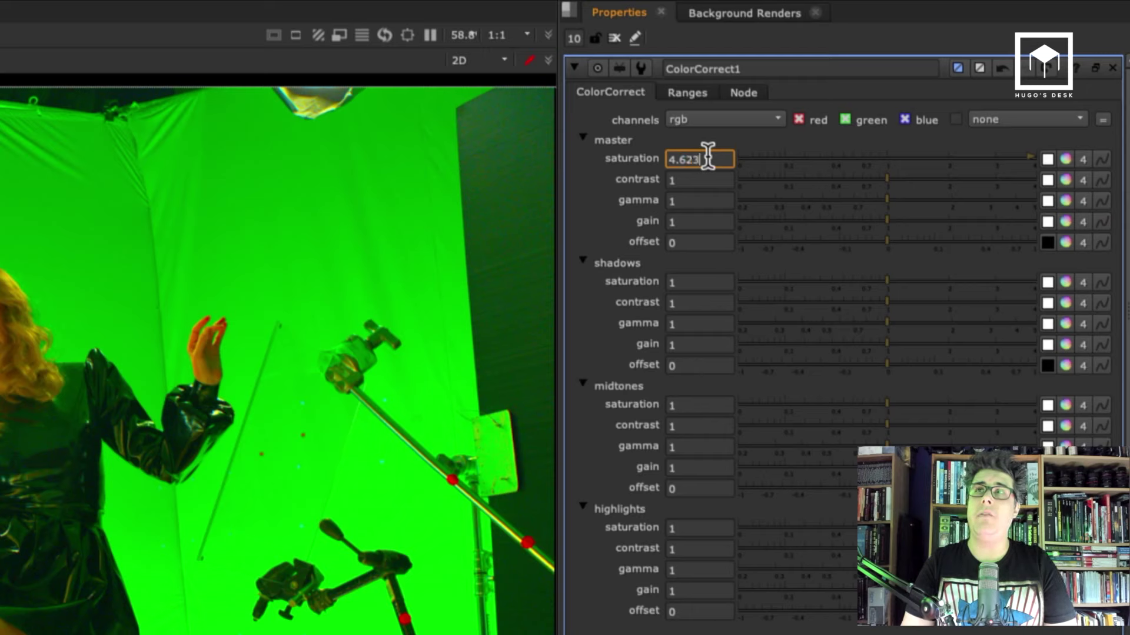
{"action": "key", "text": "Right"}
{"action": "key", "text": "Up"}
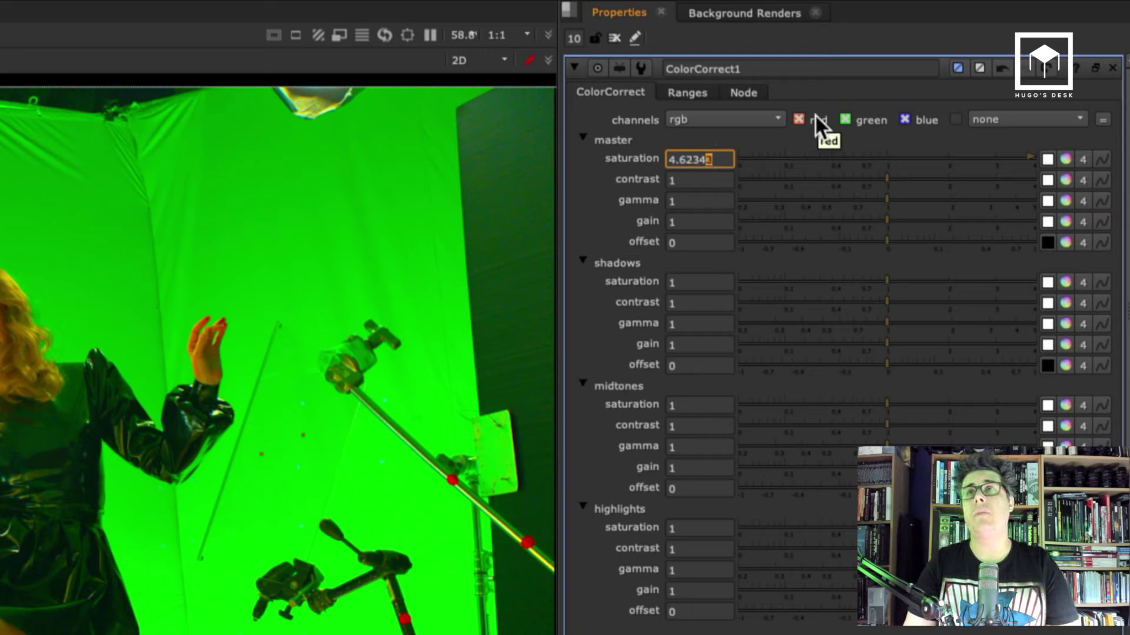
Step only the thousandths digit of the master saturation to give 4.62241.
{"action": "key", "text": "Left"}
{"action": "key", "text": "Left"}
{"action": "key", "text": "Left"}
{"action": "key", "text": "Left"}
{"action": "key", "text": "Right"}
{"action": "key", "text": "Right"}
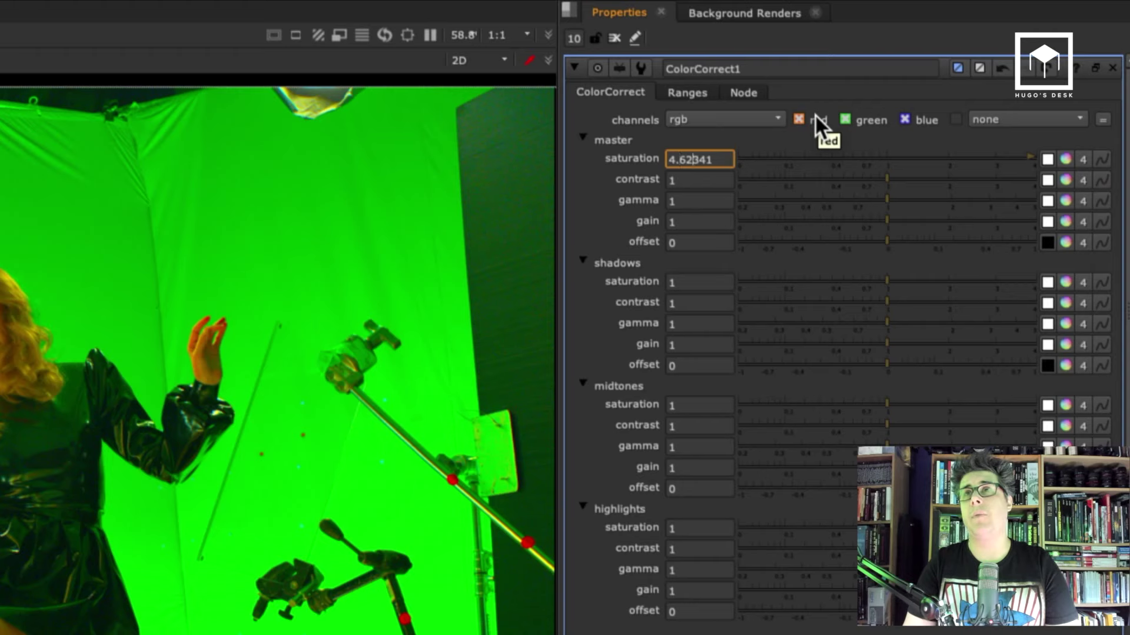
{"action": "key", "text": "Up"}
{"action": "key", "text": "Down"}
{"action": "key", "text": "Down"}
{"action": "key", "text": "Down"}
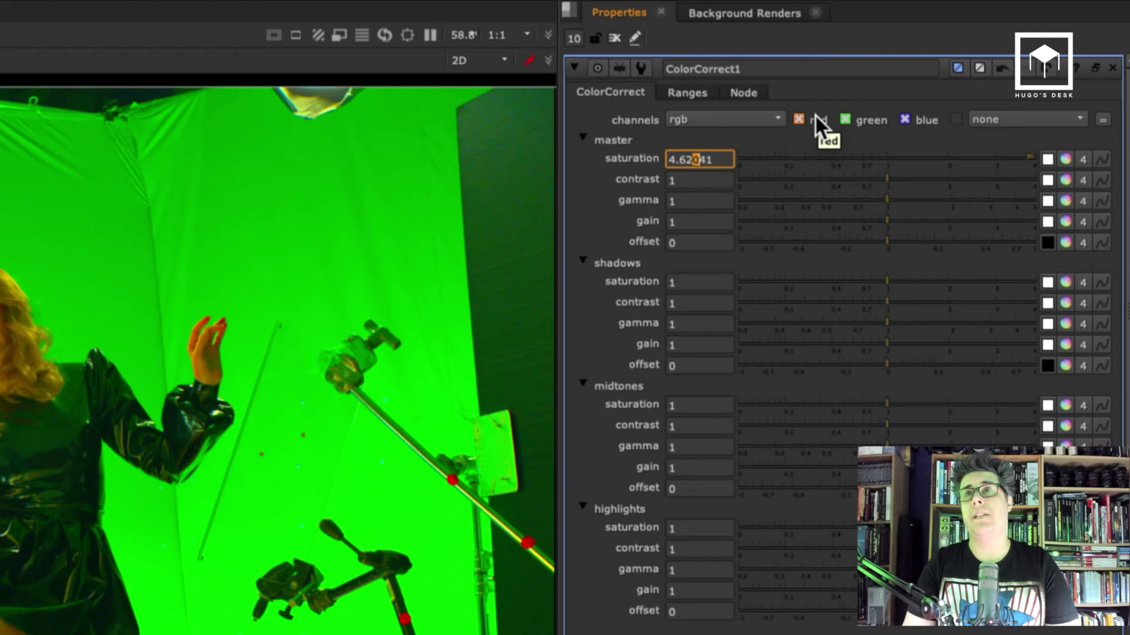
{"action": "key", "text": "Up"}
{"action": "key", "text": "Left"}
{"action": "key", "text": "Left"}
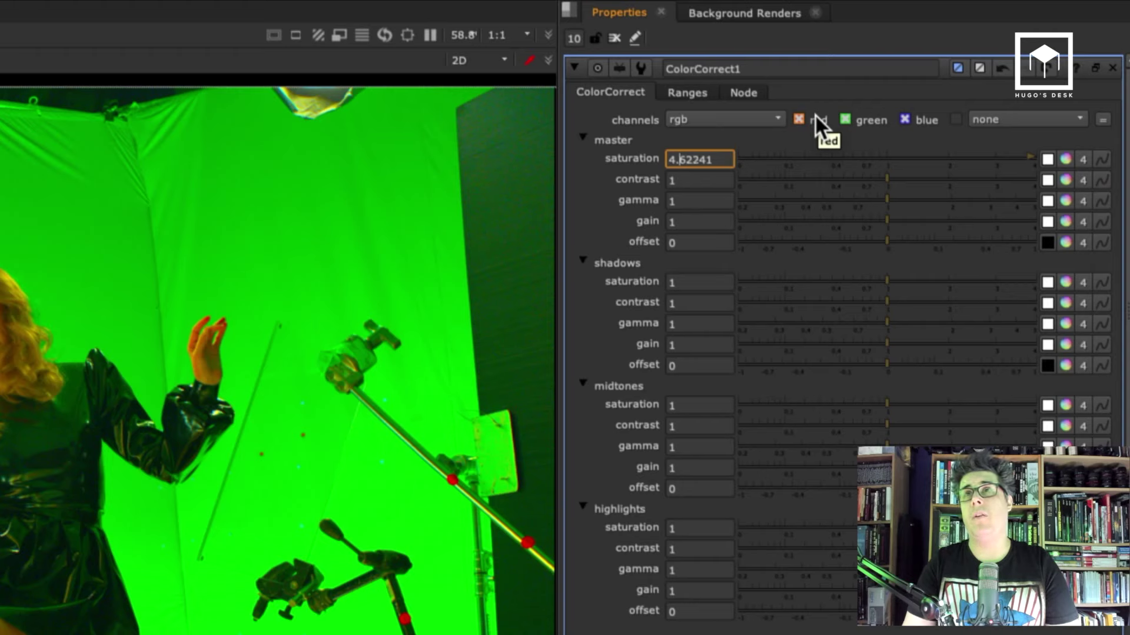
Step the tenths digit of the master saturation to give 4.42241, and reset the saturation to its default.
{"action": "key", "text": "Up"}
{"action": "key", "text": "Up"}
{"action": "key", "text": "Up"}
{"action": "key", "text": "Down"}
{"action": "key", "text": "Down"}
{"action": "key", "text": "Down"}
{"action": "key", "text": "Down"}
{"action": "key", "text": "Down"}
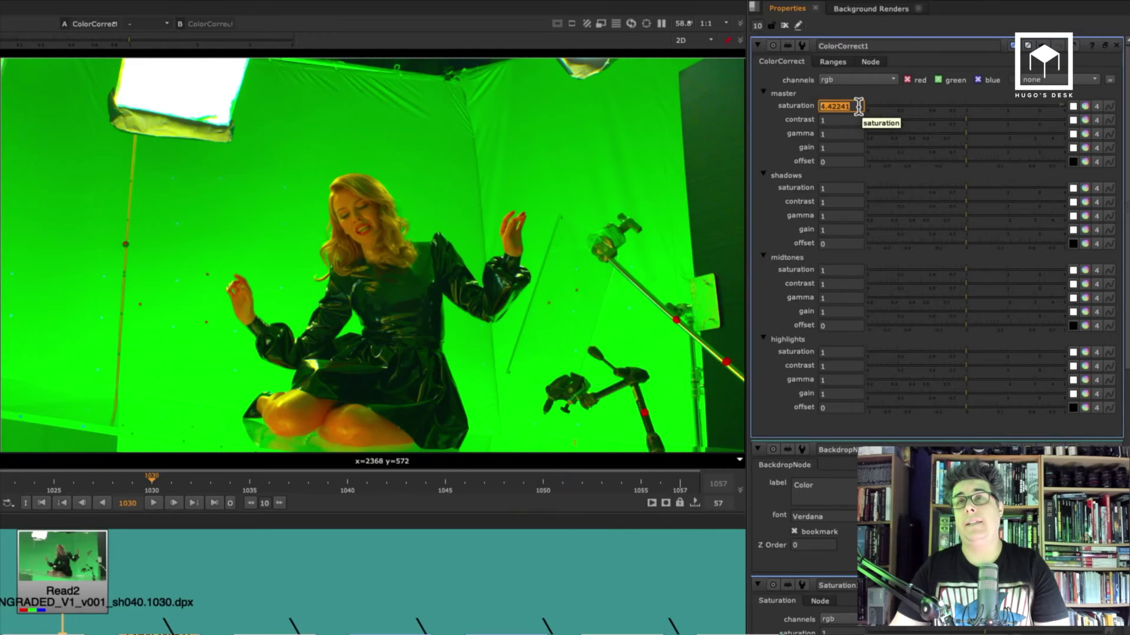
{"action": "right_click", "coordinate": [725, 157]}
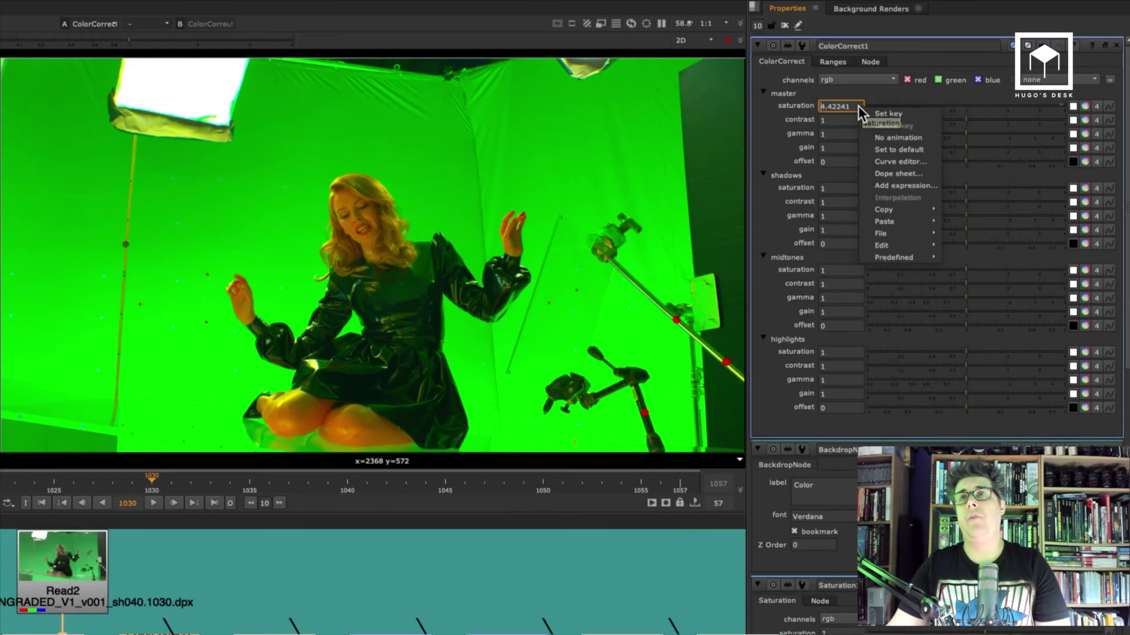
{"action": "left_click", "coordinate": [936, 147]}
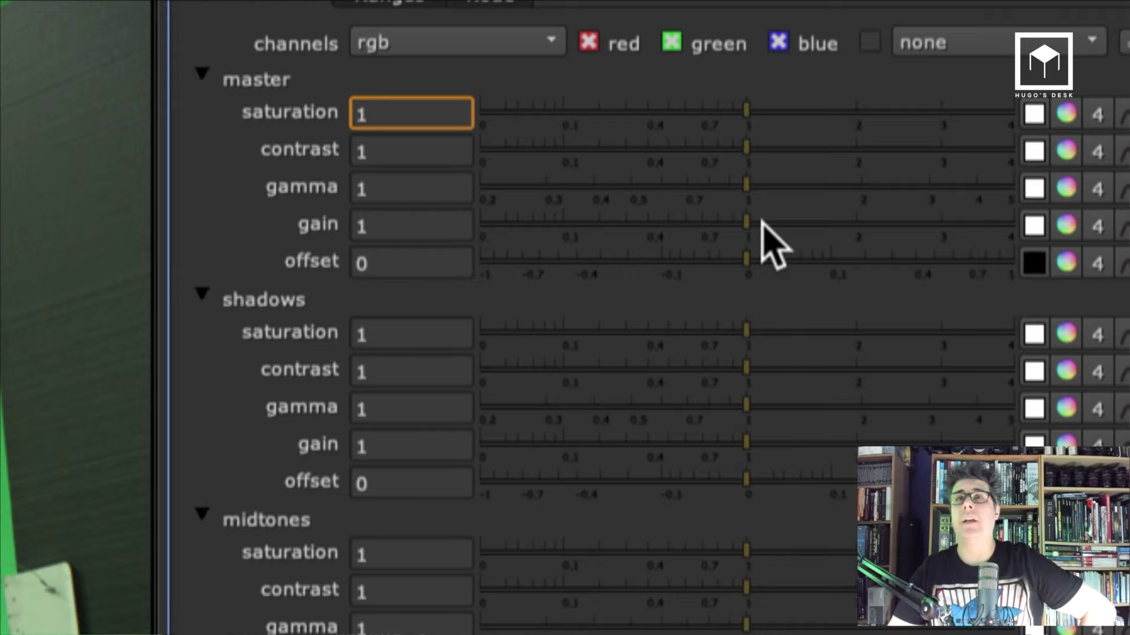
Push the master gain to 4 and onward in steps of ten up to 82, and reset it to its default.
{"action": "left_click_drag", "start_coordinate": [745, 221], "coordinate": [1041, 235]}
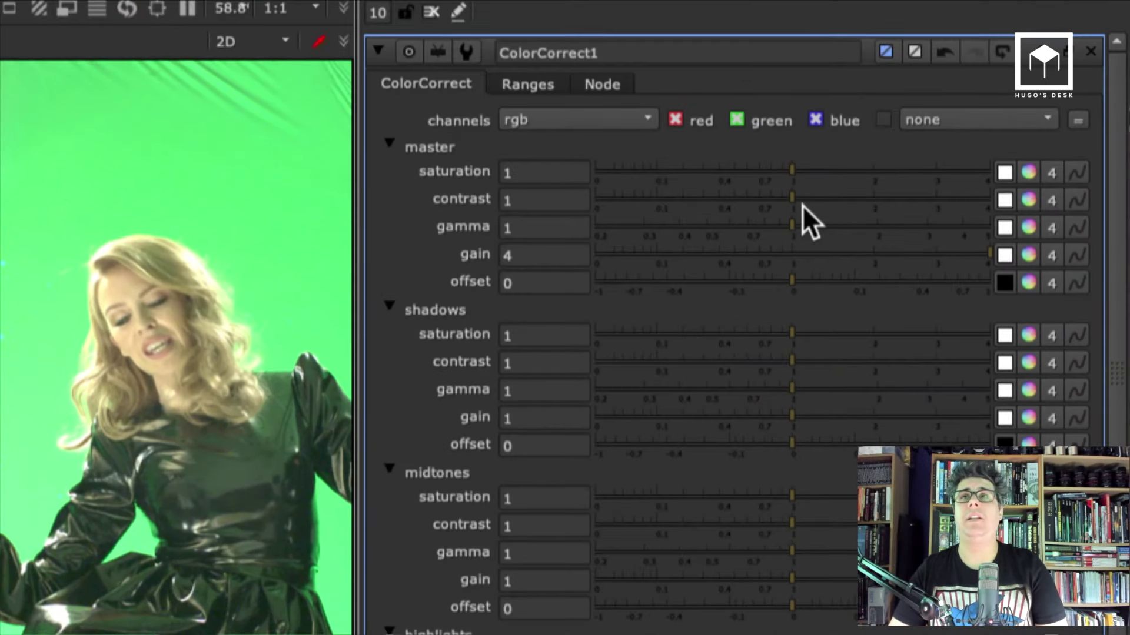
{"action": "left_click", "coordinate": [537, 254]}
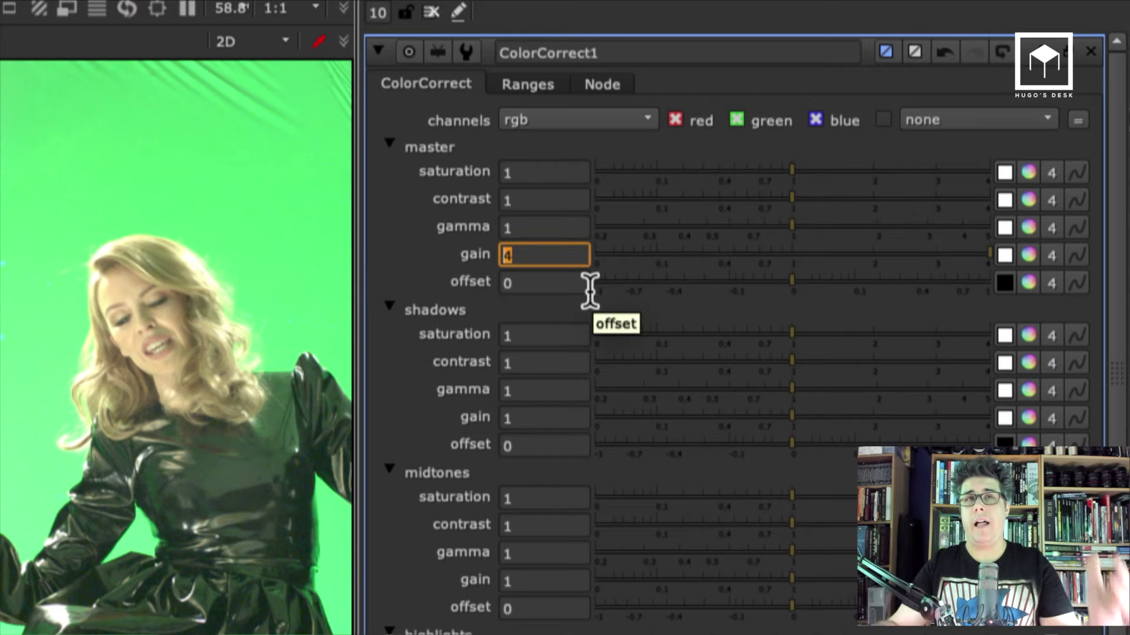
{"action": "type", "text": "22"}
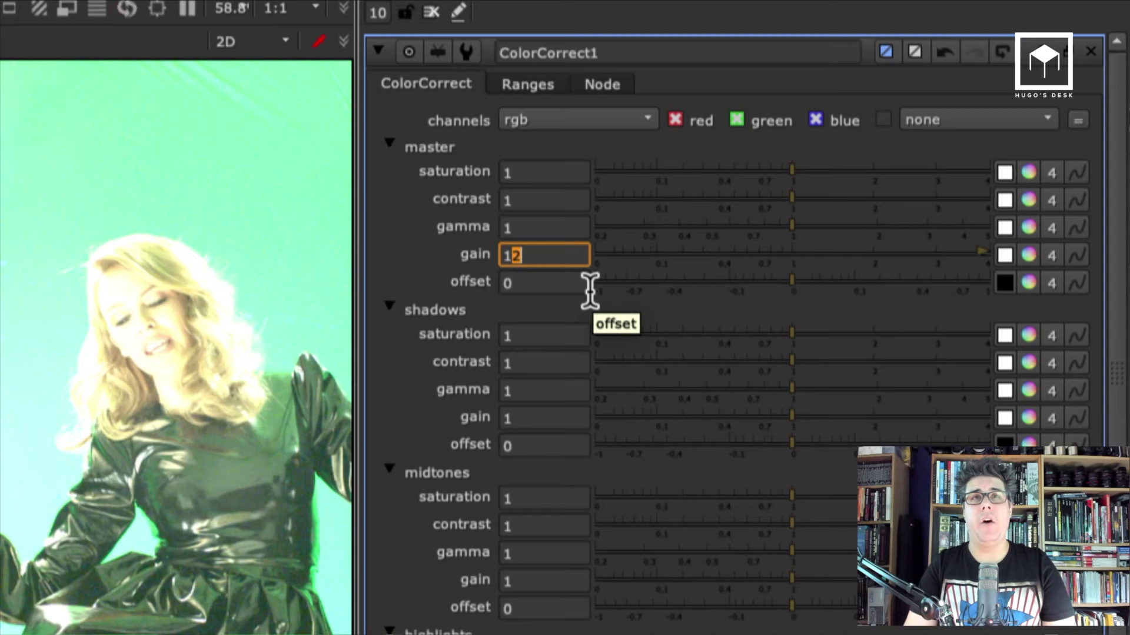
{"action": "key", "text": "Up"}
{"action": "key", "text": "Up"}
{"action": "key", "text": "Up"}
{"action": "key", "text": "Up"}
{"action": "key", "text": "Up"}
{"action": "key", "text": "Up"}
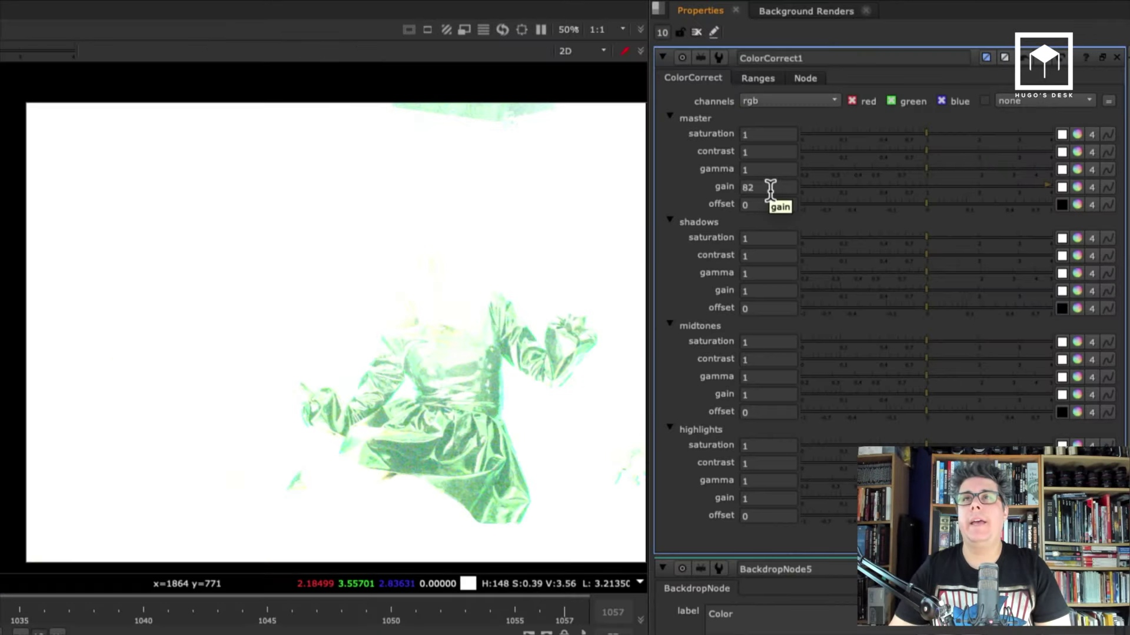
{"action": "right_click", "coordinate": [546, 261]}
{"action": "left_click", "coordinate": [845, 245]}
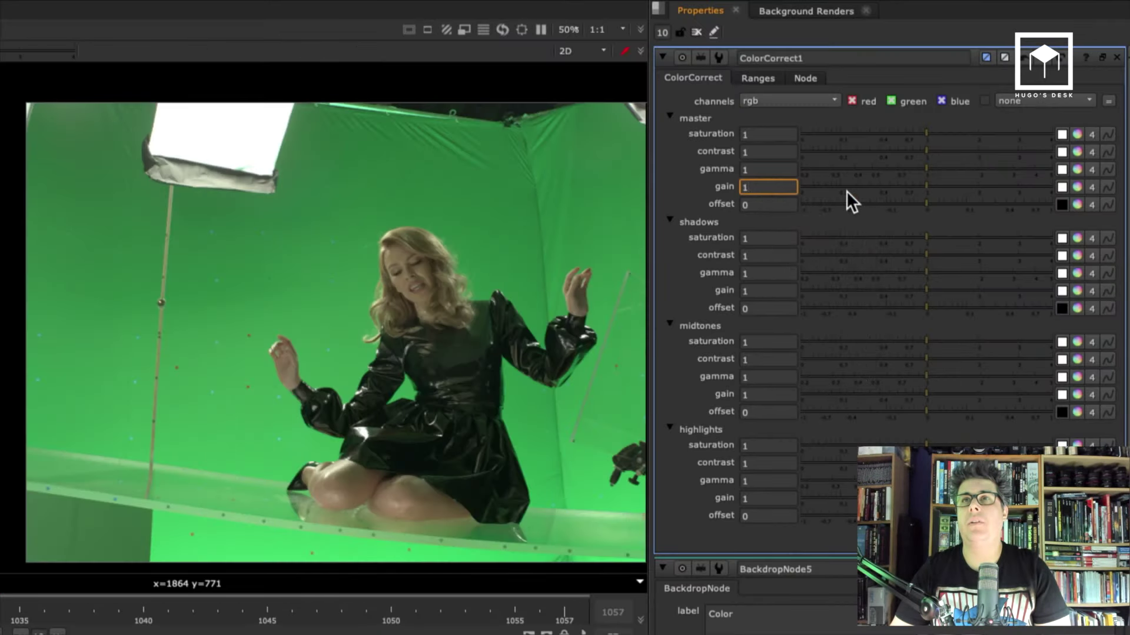
Grade the shot with master saturation 0.88, contrast 1.36, gamma 0.83, gain 1.3 and offset 0.04.
{"action": "mouse_move", "coordinate": [927, 186]}
{"action": "left_mouse_down"}
{"action": "mouse_move", "coordinate": [938, 171]}
{"action": "mouse_move", "coordinate": [917, 170]}
{"action": "left_mouse_up"}
{"action": "left_click_drag", "start_coordinate": [927, 152], "coordinate": [946, 153]}
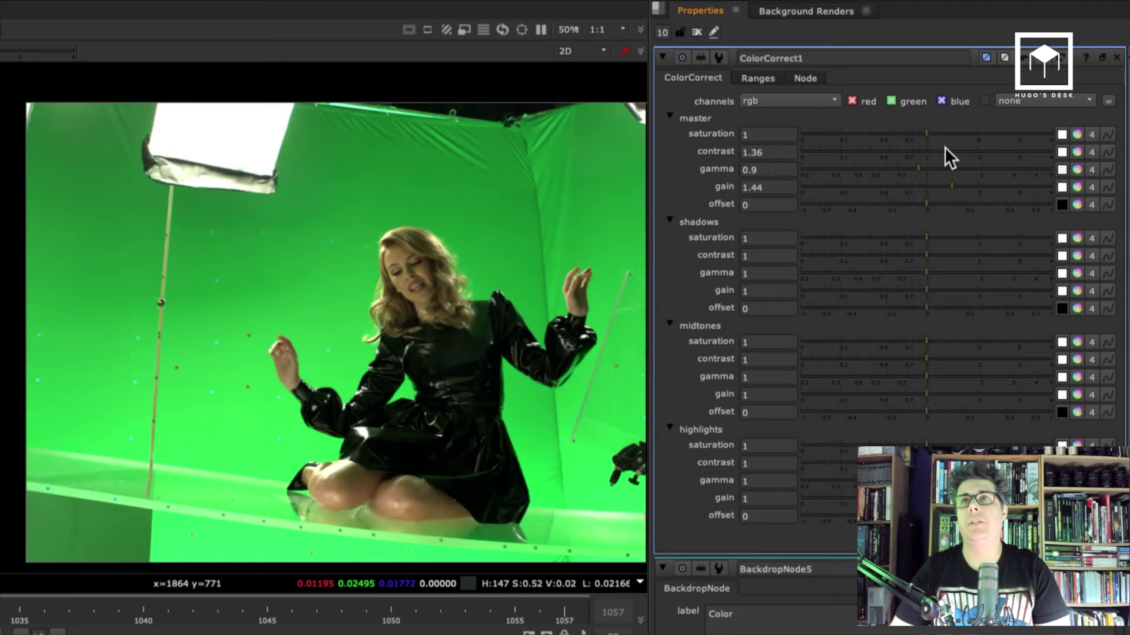
{"action": "left_click_drag", "start_coordinate": [909, 169], "coordinate": [943, 203]}
{"action": "left_click", "coordinate": [937, 186]}
{"action": "left_click", "coordinate": [906, 134]}
{"action": "left_click_drag", "start_coordinate": [905, 134], "coordinate": [913, 132]}
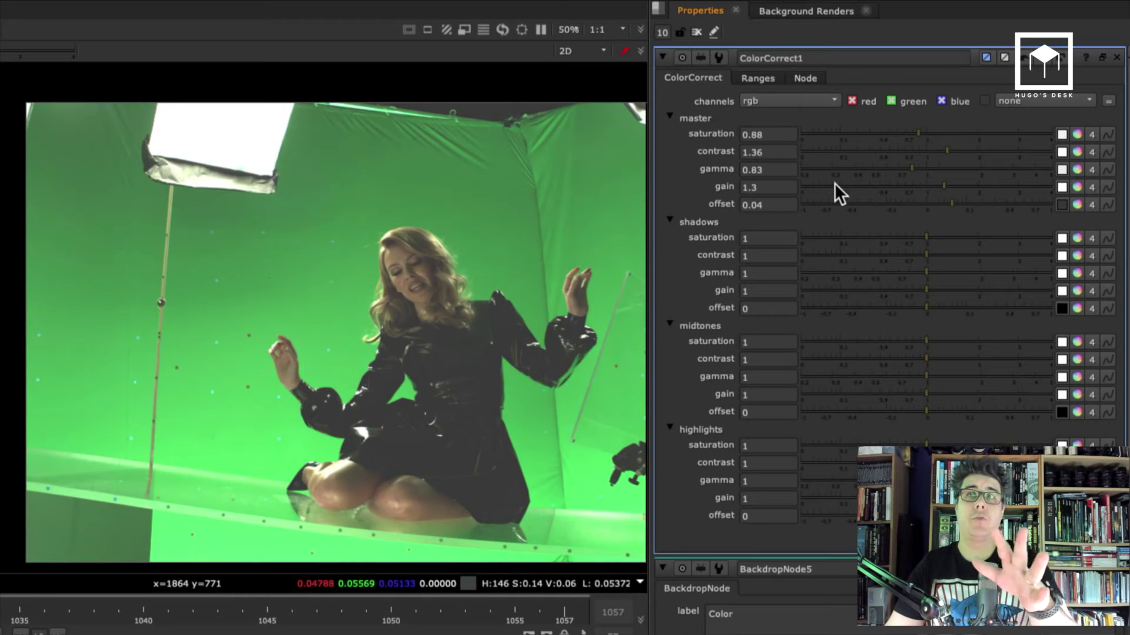
Reset the master saturation to its default, and restore all ColorCorrect1 knobs to their defaults.
{"action": "right_click", "coordinate": [776, 136]}
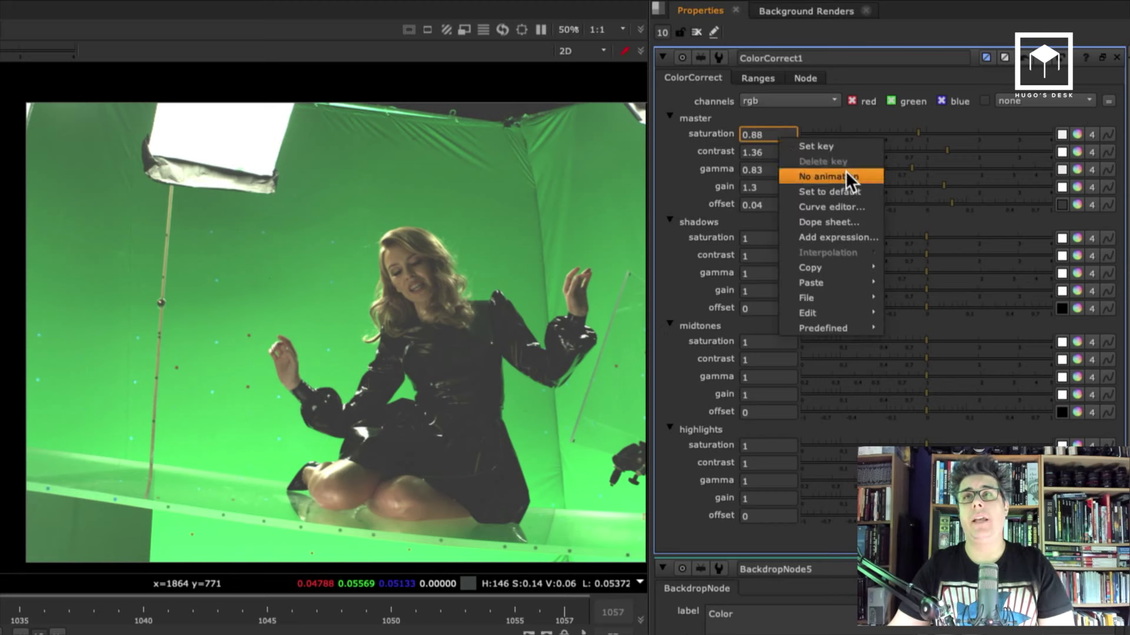
{"action": "left_click", "coordinate": [851, 192]}
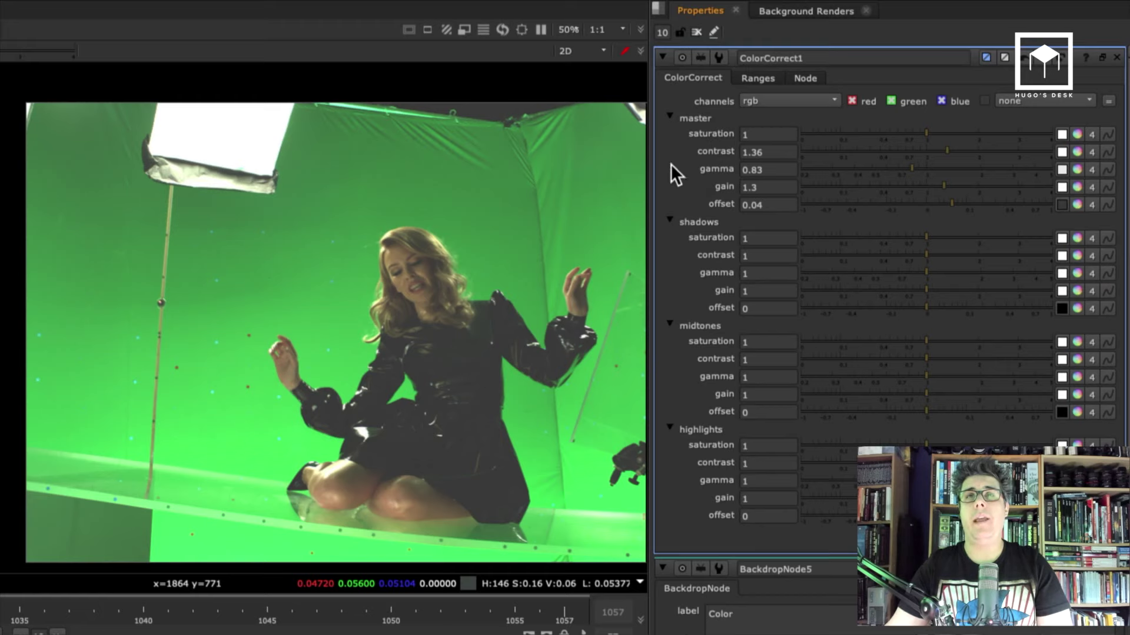
{"action": "right_click", "coordinate": [680, 177]}
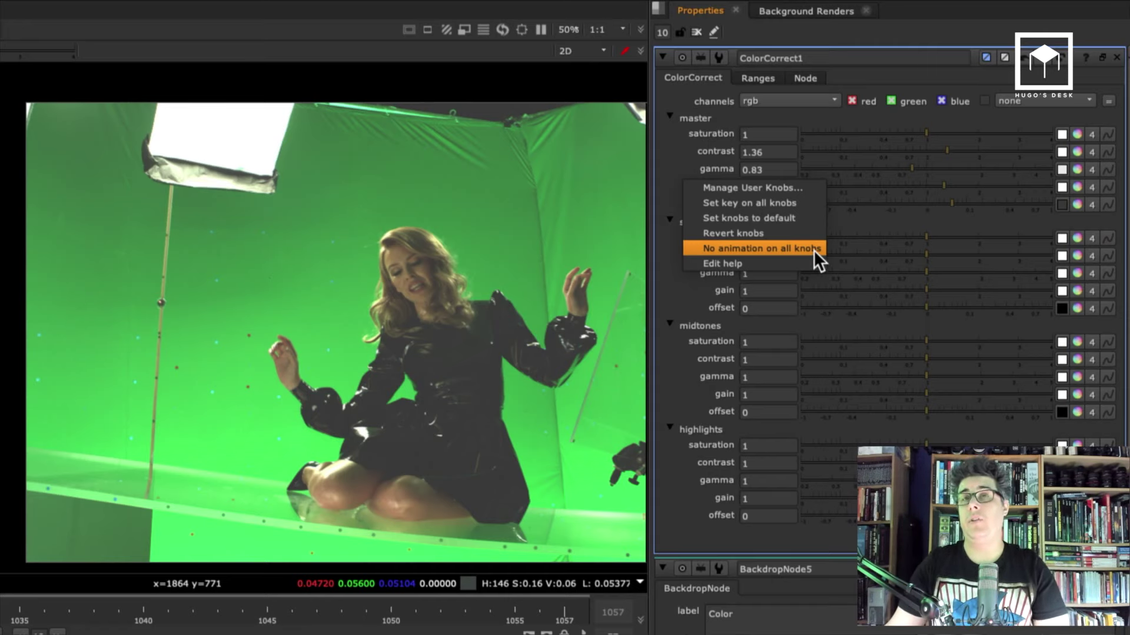
{"action": "left_click", "coordinate": [810, 218]}
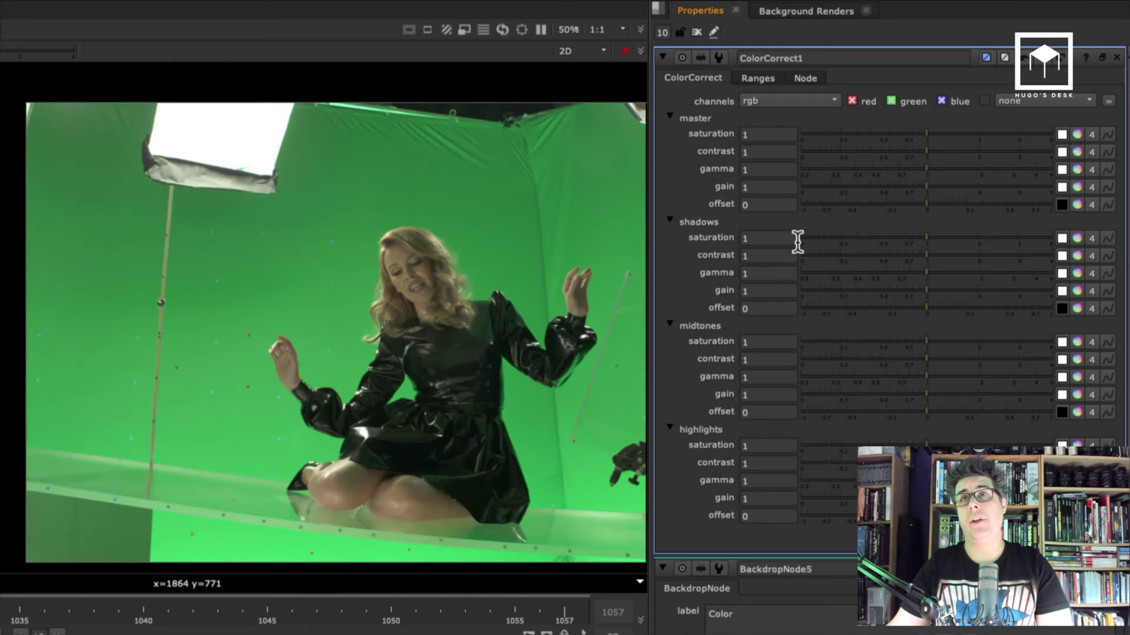
Set a key on the master saturation at frame 1030, and go to frame 1050 on the timeline.
{"action": "right_click", "coordinate": [780, 136]}
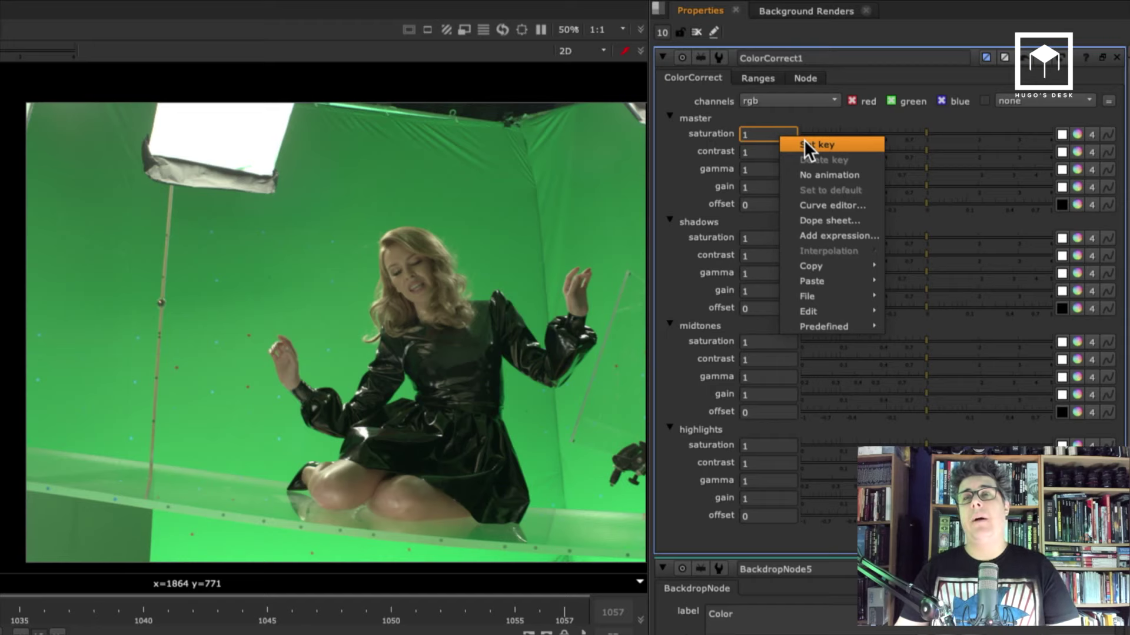
{"action": "left_click", "coordinate": [807, 142]}
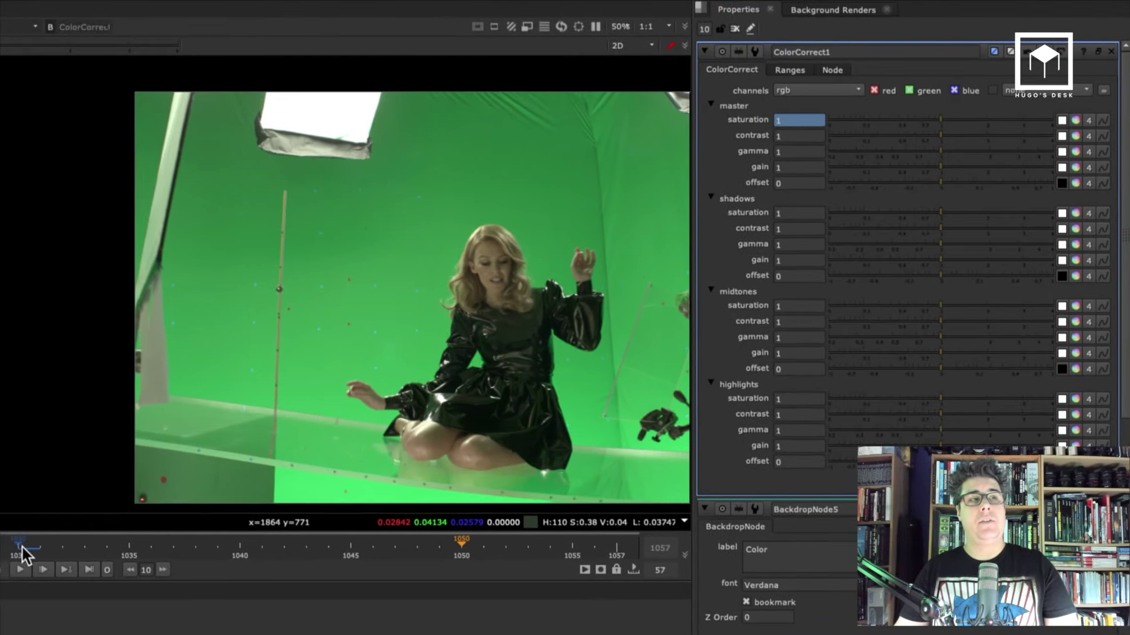
{"action": "left_click", "coordinate": [47, 546]}
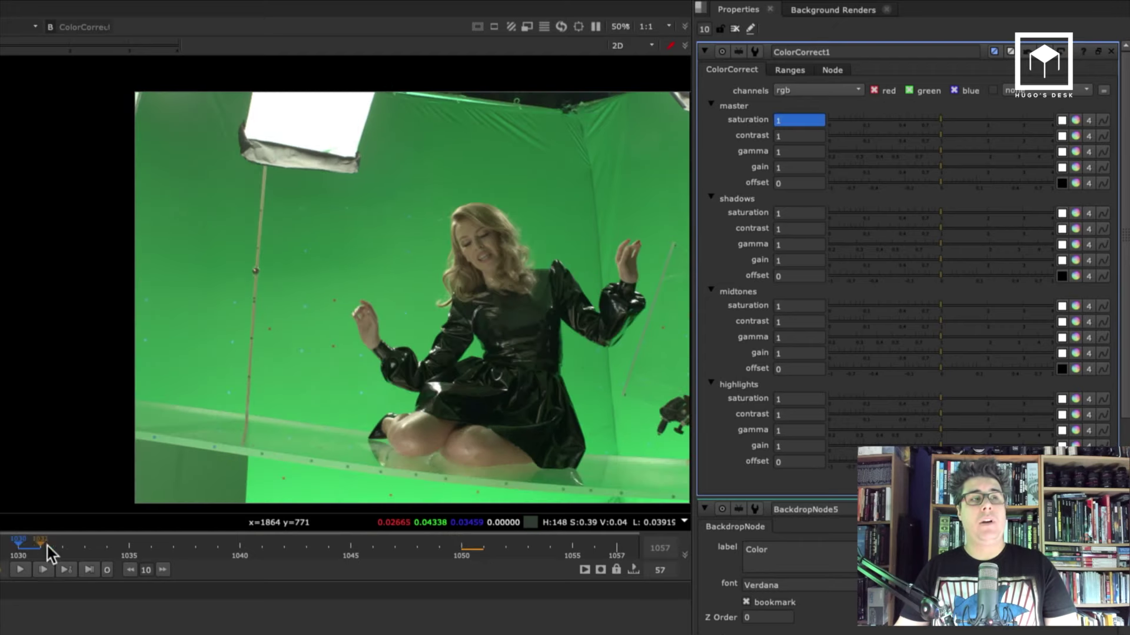
{"action": "left_click", "coordinate": [467, 548]}
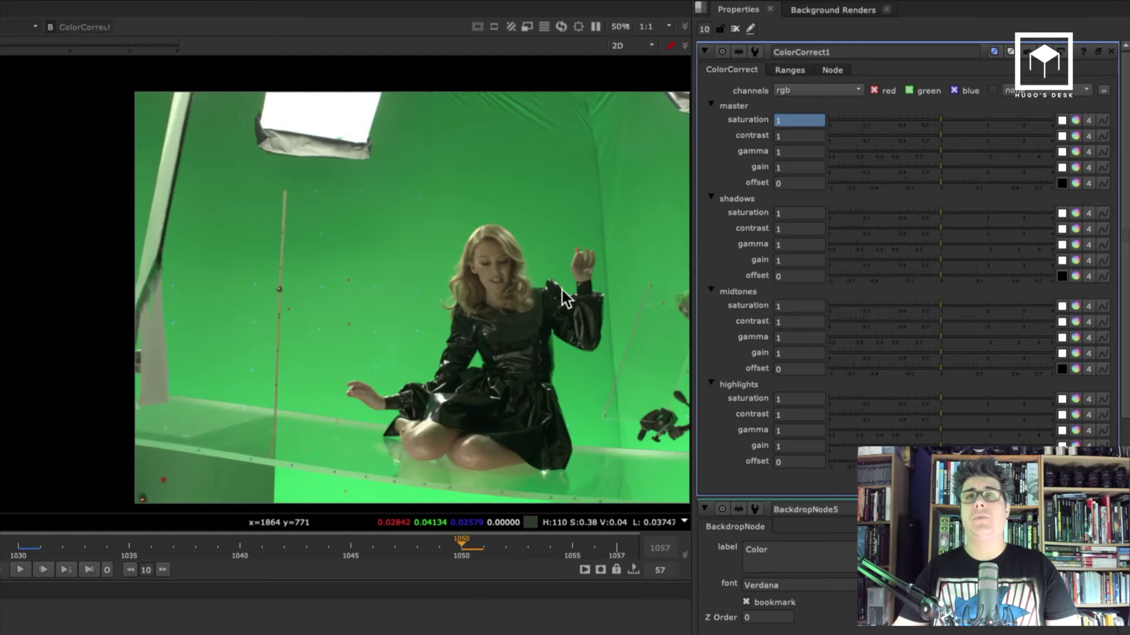
Raise the master saturation to 2.02 at frame 1050, and play back the animated result.
{"action": "left_click", "coordinate": [987, 113]}
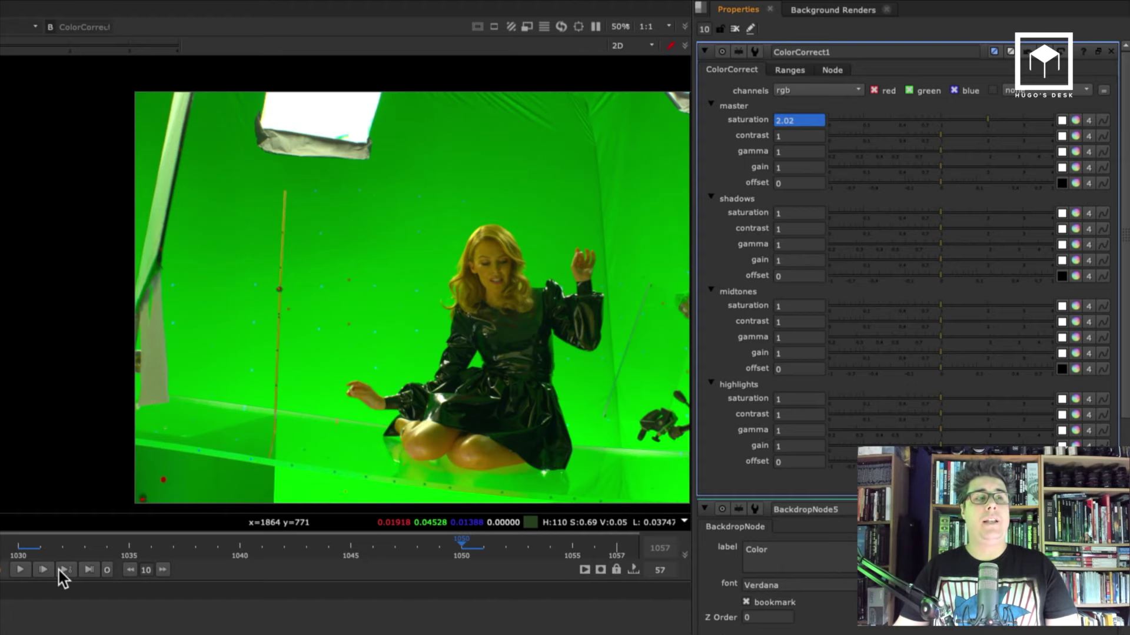
{"action": "left_click", "coordinate": [40, 570]}
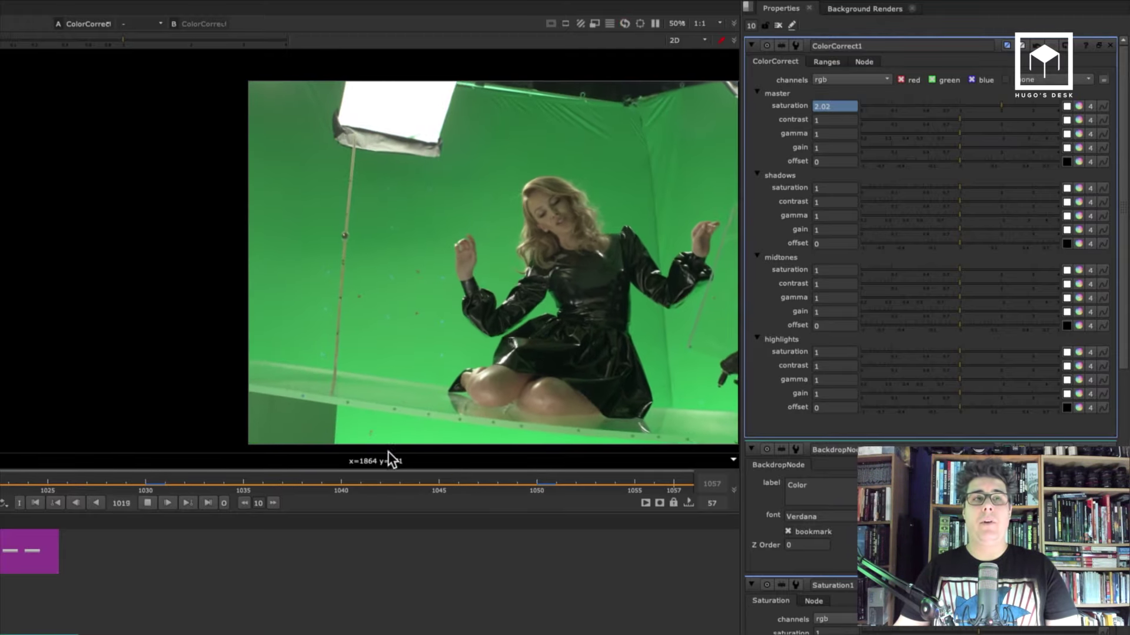
{"action": "left_click", "coordinate": [148, 503]}
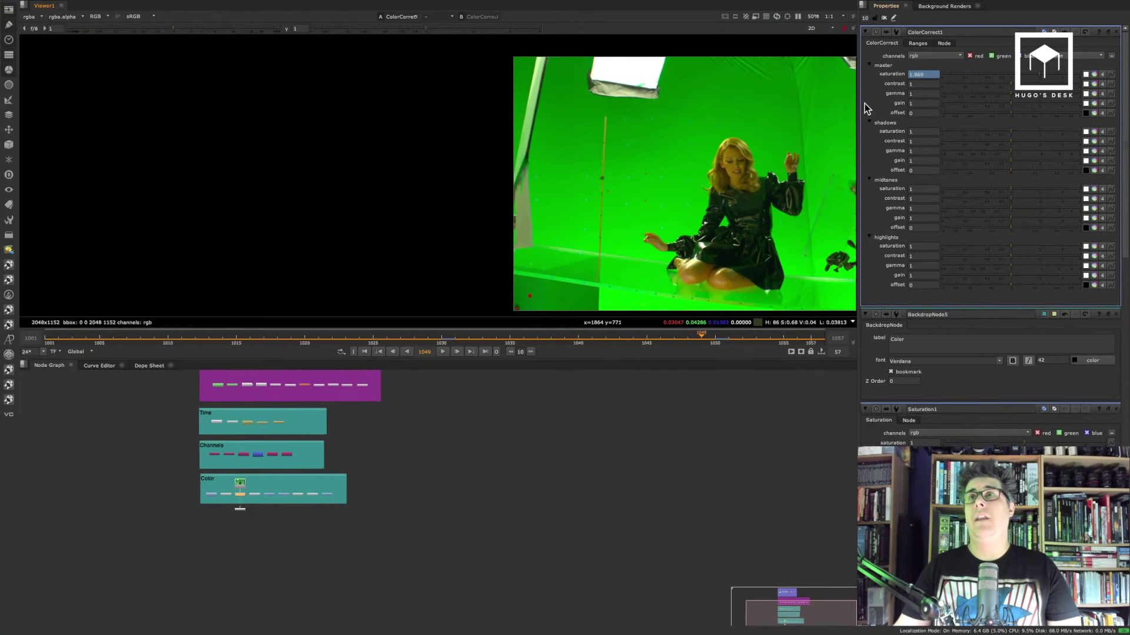
Restore all ColorCorrect1 knobs to their defaults.
{"action": "right_click", "coordinate": [864, 108]}
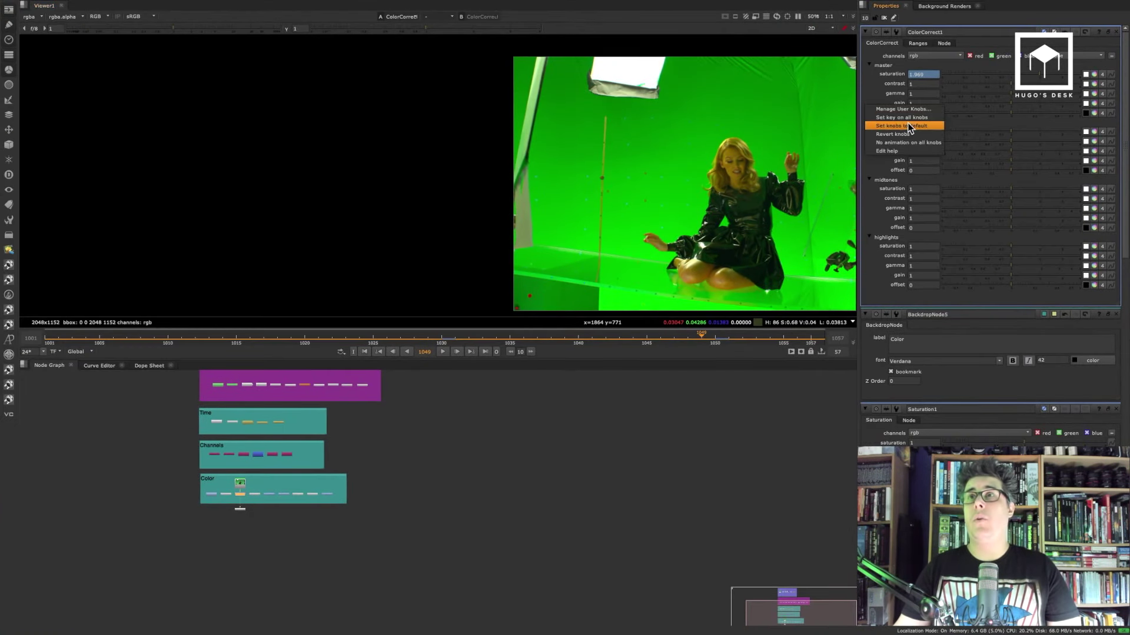
{"action": "left_click", "coordinate": [911, 129]}
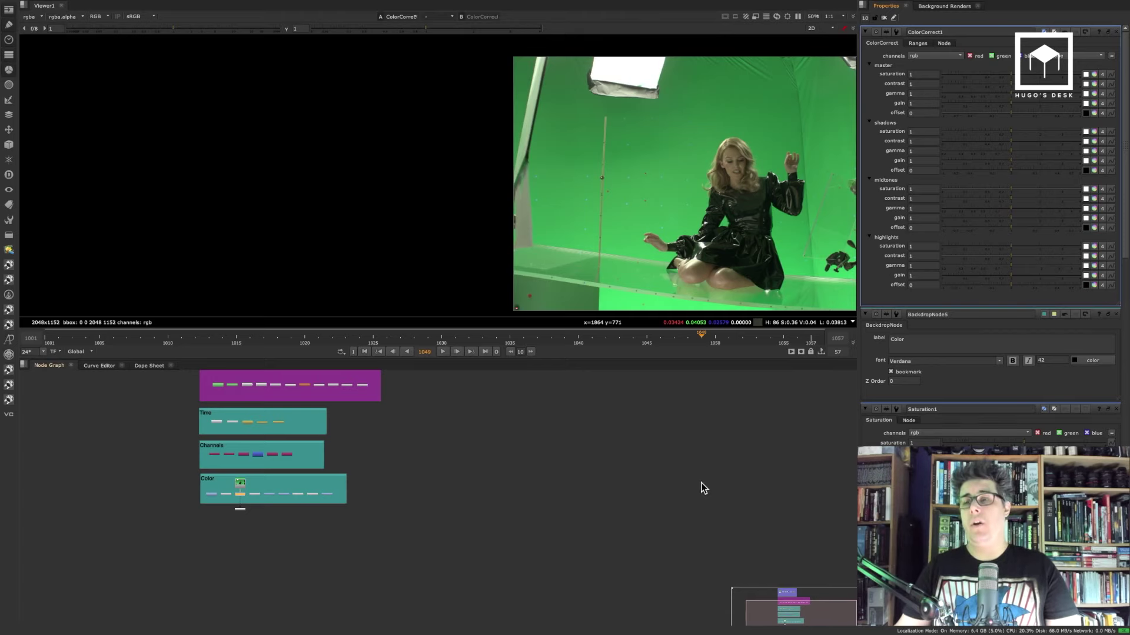
Go to the Filter group in the node graph and connect the viewer to Blur1.
{"action": "key", "text": "f"}
{"action": "left_click", "coordinate": [9, 89]}
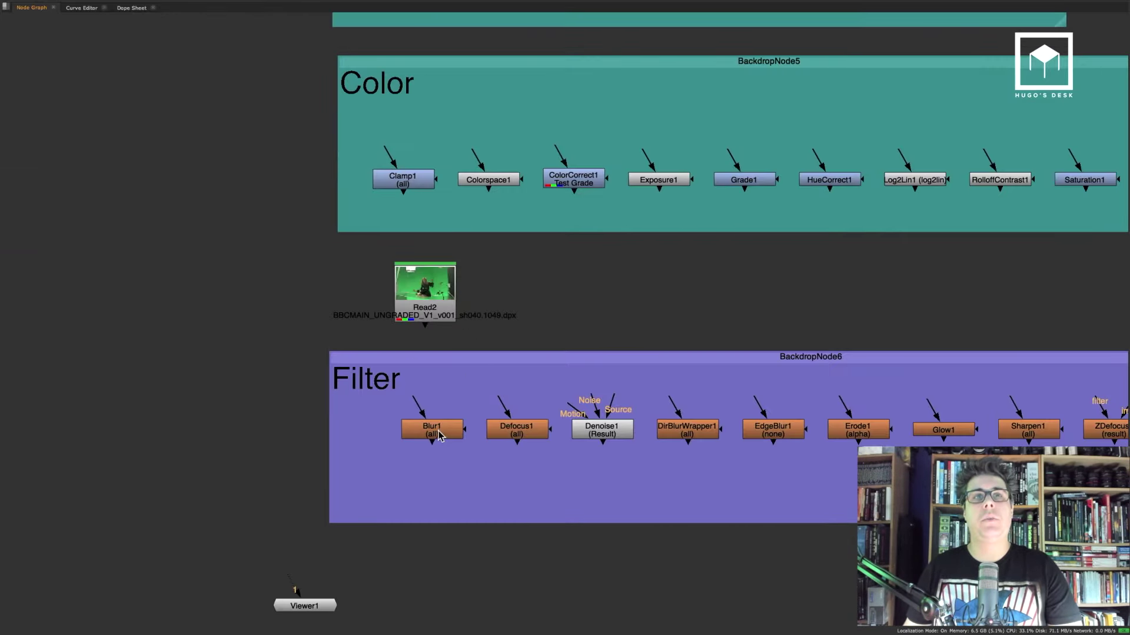
{"action": "left_click", "coordinate": [439, 435]}
{"action": "key", "text": "1"}
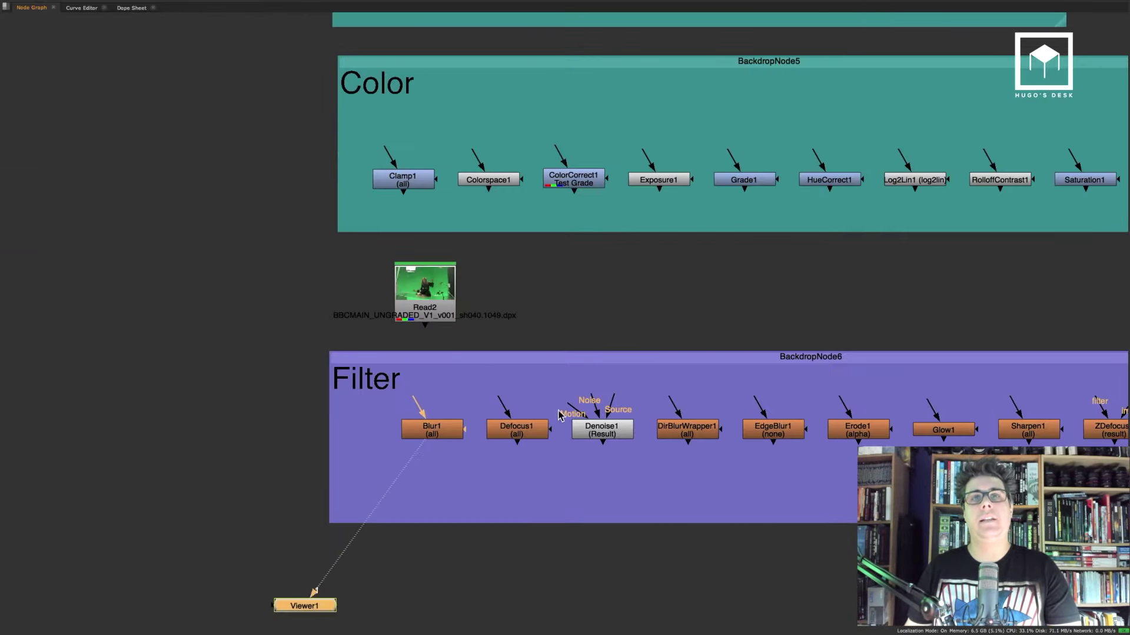
Feed the Read2 green screen plate into Blur1, line Read2 up above it, and return to the full workspace layout.
{"action": "scroll", "coordinate": [542, 345], "scroll_direction": "right", "scroll_amount": 3}
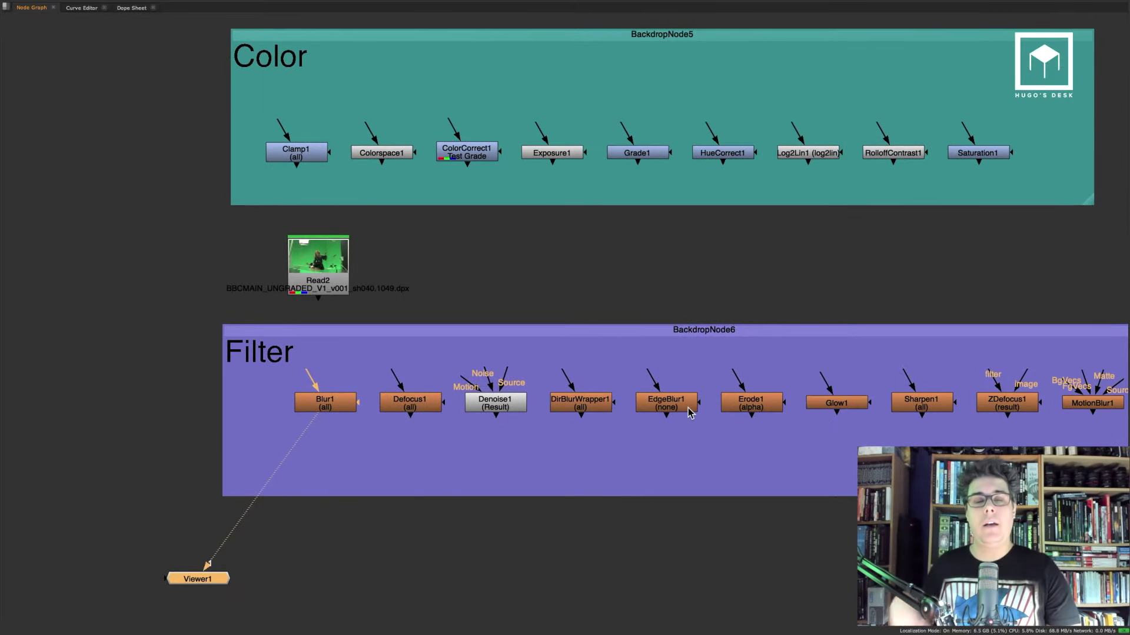
{"action": "left_click", "coordinate": [493, 406]}
{"action": "left_click", "coordinate": [551, 444]}
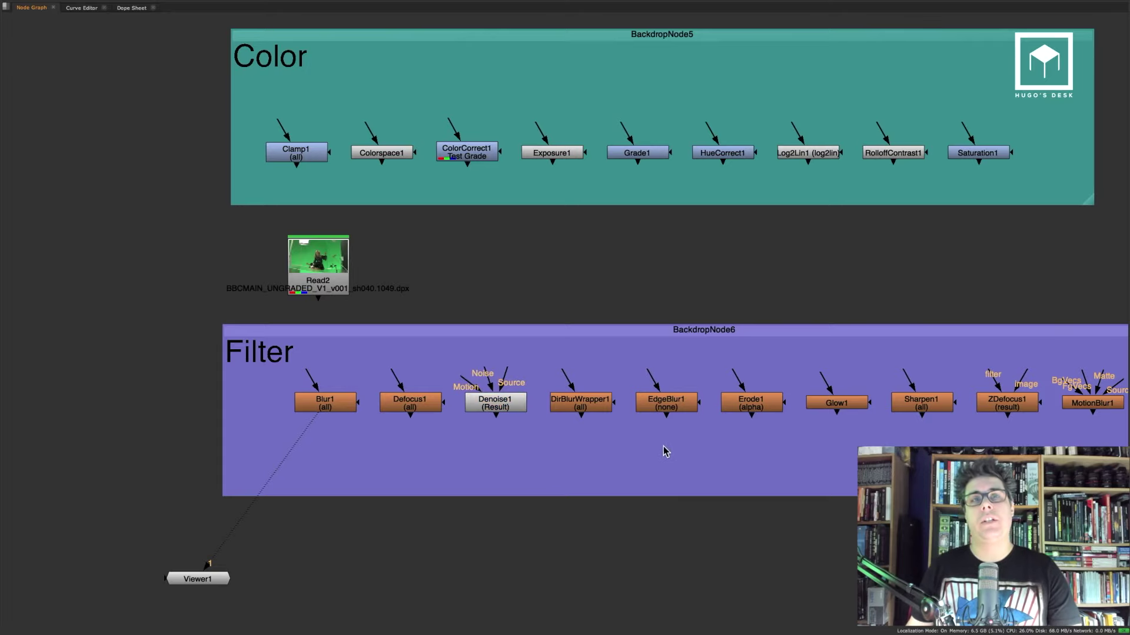
{"action": "middle_click_drag", "start_coordinate": [663, 452], "coordinate": [550, 451]}
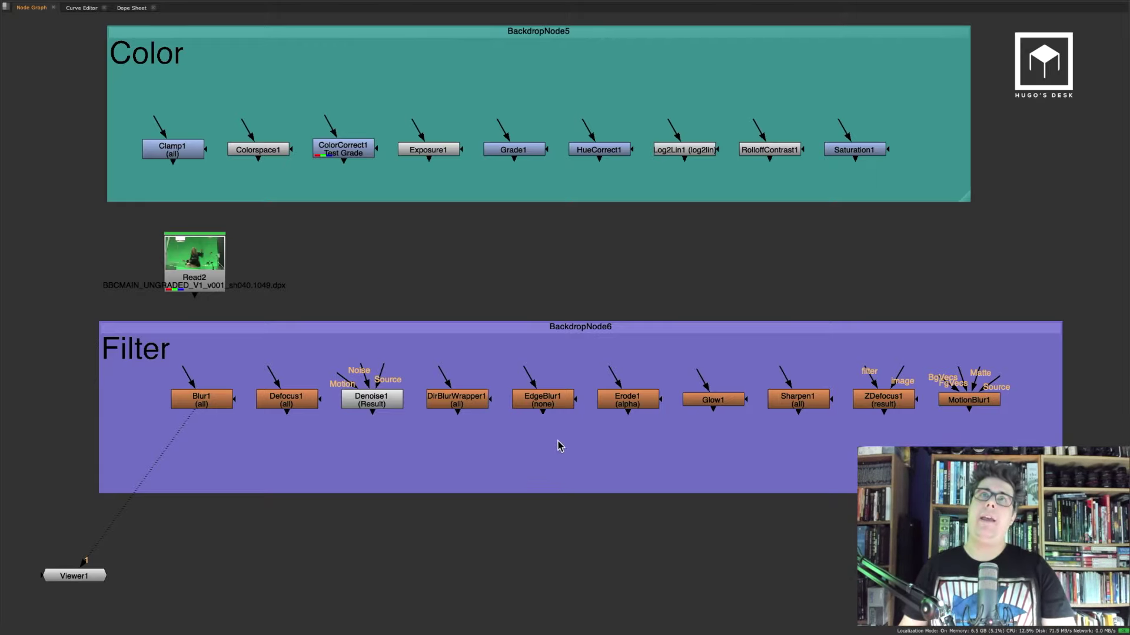
{"action": "middle_click_drag", "start_coordinate": [550, 453], "coordinate": [667, 483]}
{"action": "left_click_drag", "start_coordinate": [315, 305], "coordinate": [323, 405]}
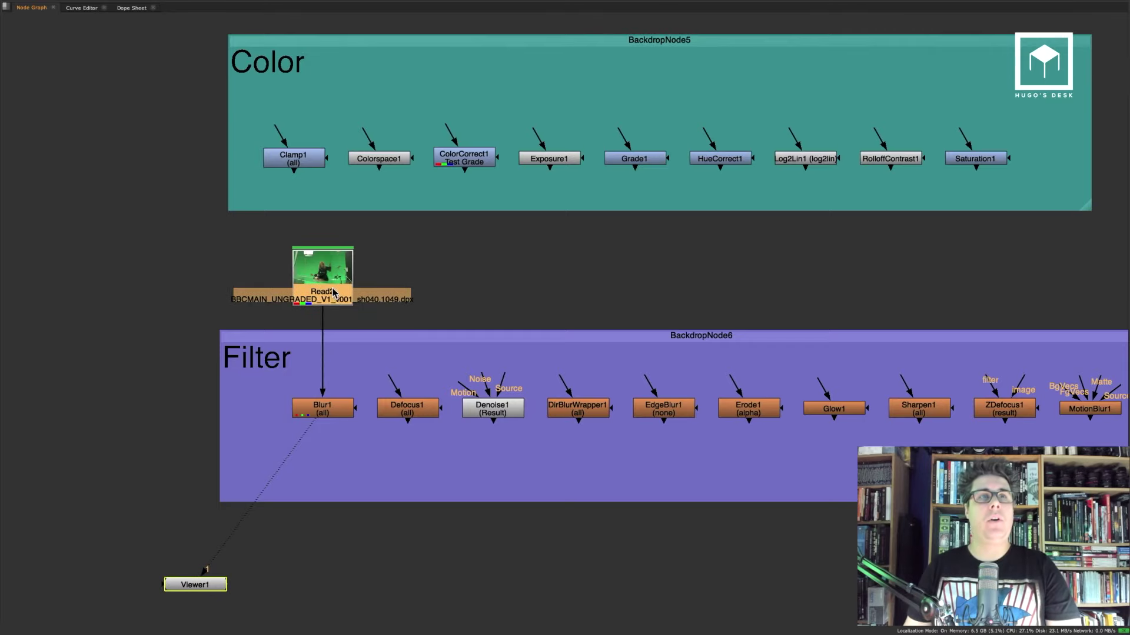
{"action": "left_click_drag", "start_coordinate": [316, 271], "coordinate": [323, 277]}
{"action": "left_click", "coordinate": [322, 408]}
{"action": "key", "text": "space"}
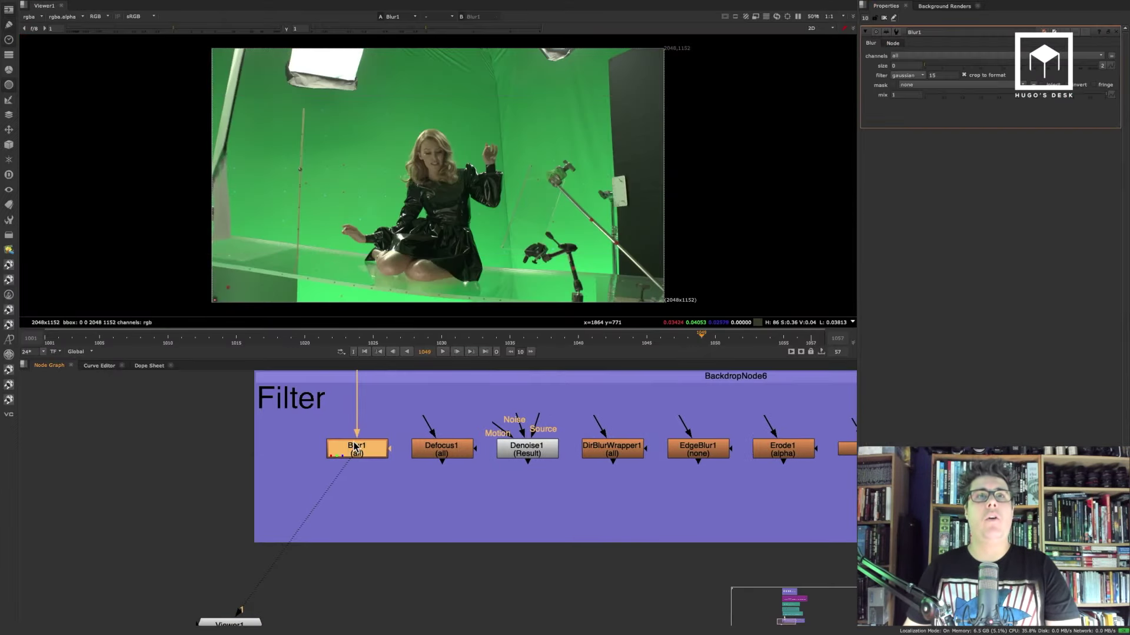
Blur the plate by raising the Blur1 size to 62.
{"action": "scroll", "coordinate": [420, 227], "scroll_direction": "up", "scroll_amount": 4}
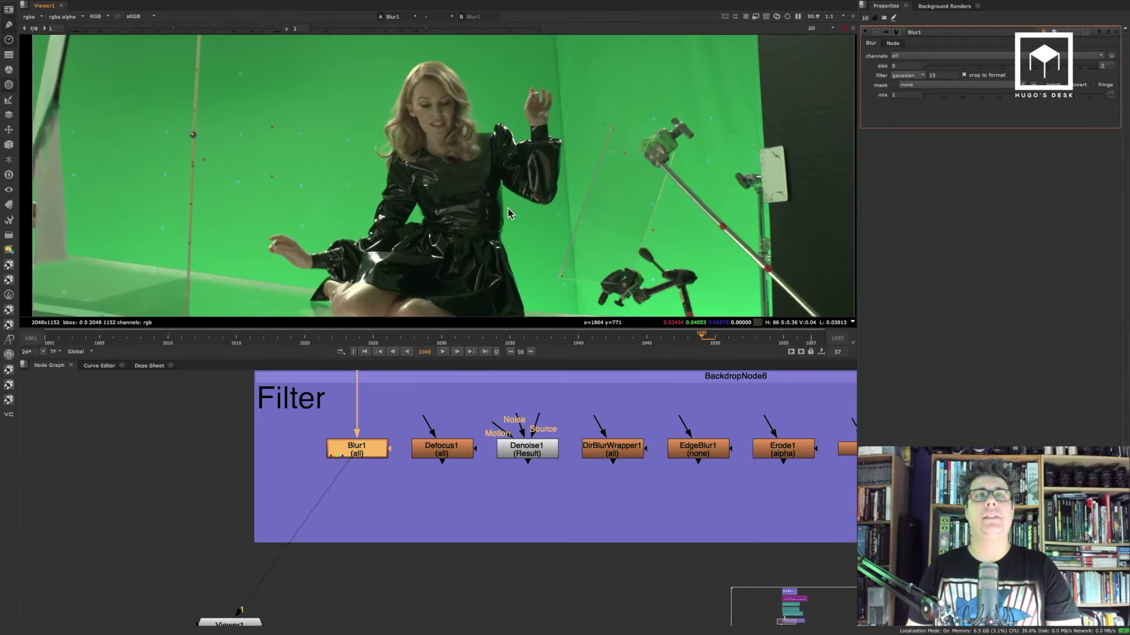
{"action": "left_click_drag", "start_coordinate": [943, 71], "coordinate": [1058, 71]}
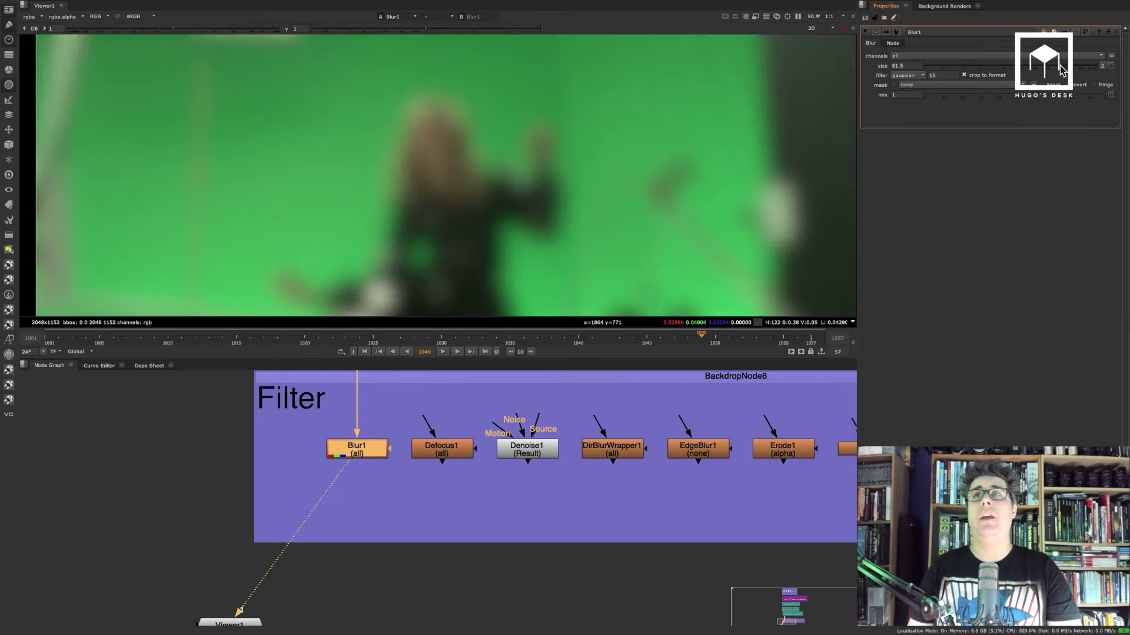
{"action": "scroll", "coordinate": [497, 180], "scroll_direction": "up", "scroll_amount": 2}
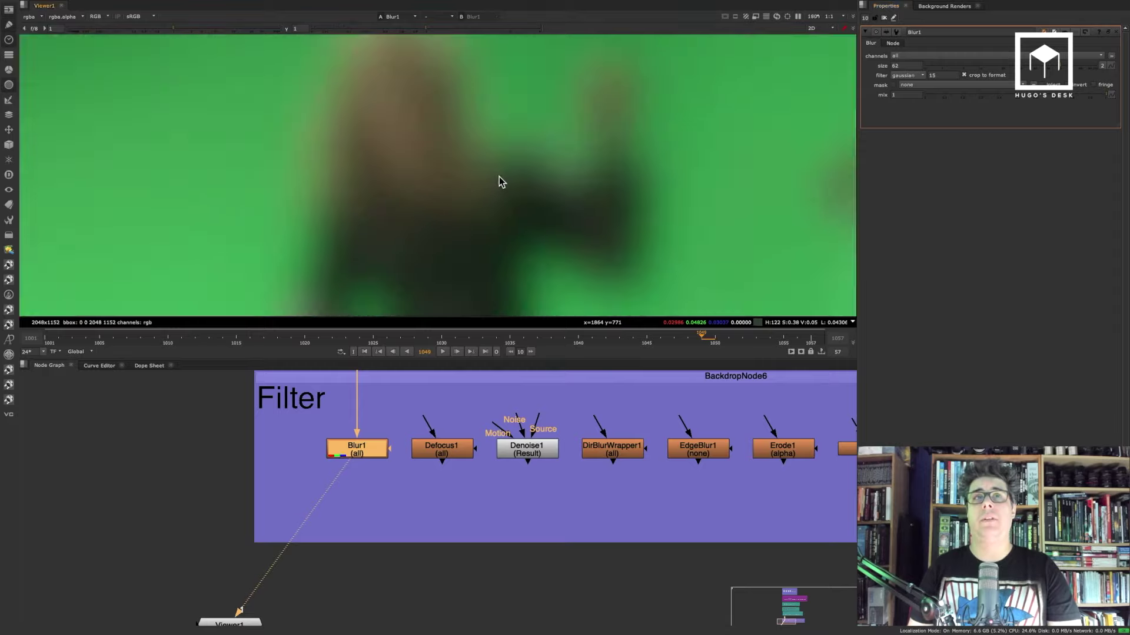
Try the quadratic, triangle and box filters on Blur1, and examine the box result up close.
{"action": "left_click", "coordinate": [921, 76]}
{"action": "left_click", "coordinate": [919, 70]}
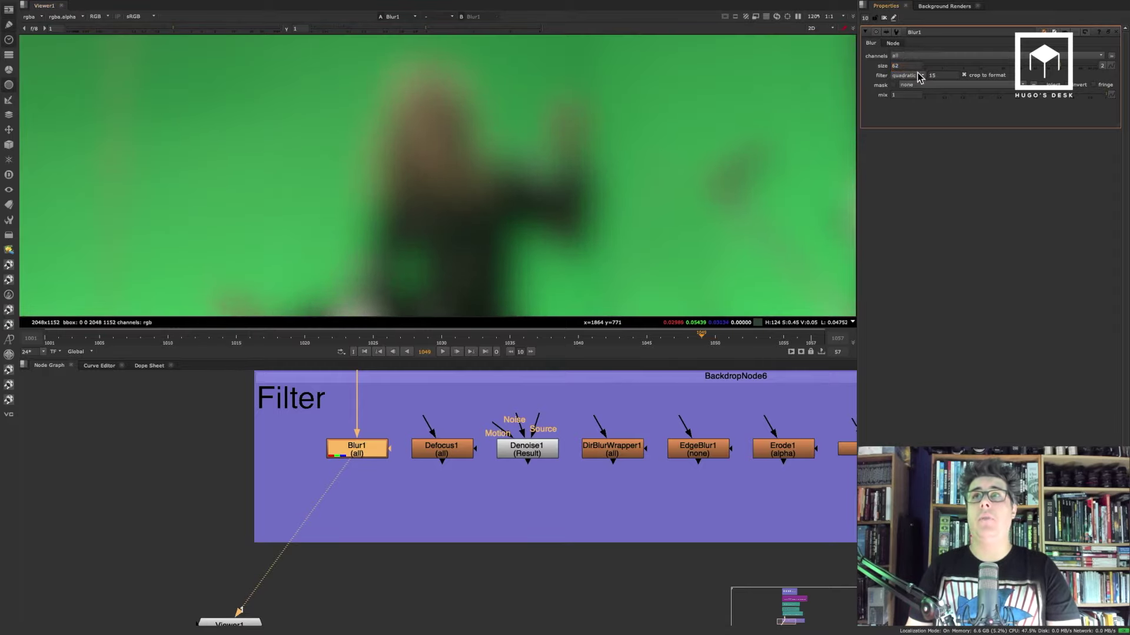
{"action": "left_click", "coordinate": [921, 77]}
{"action": "left_click", "coordinate": [920, 67]}
{"action": "left_click", "coordinate": [917, 78]}
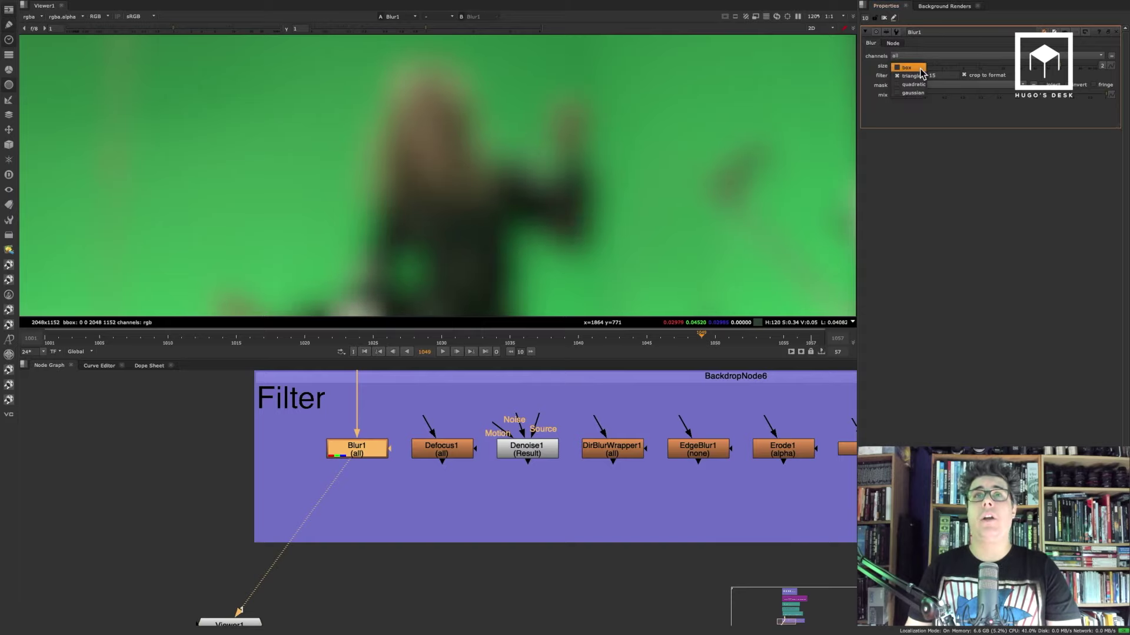
{"action": "left_click", "coordinate": [922, 67]}
{"action": "scroll", "coordinate": [393, 207], "scroll_direction": "up", "scroll_amount": 3}
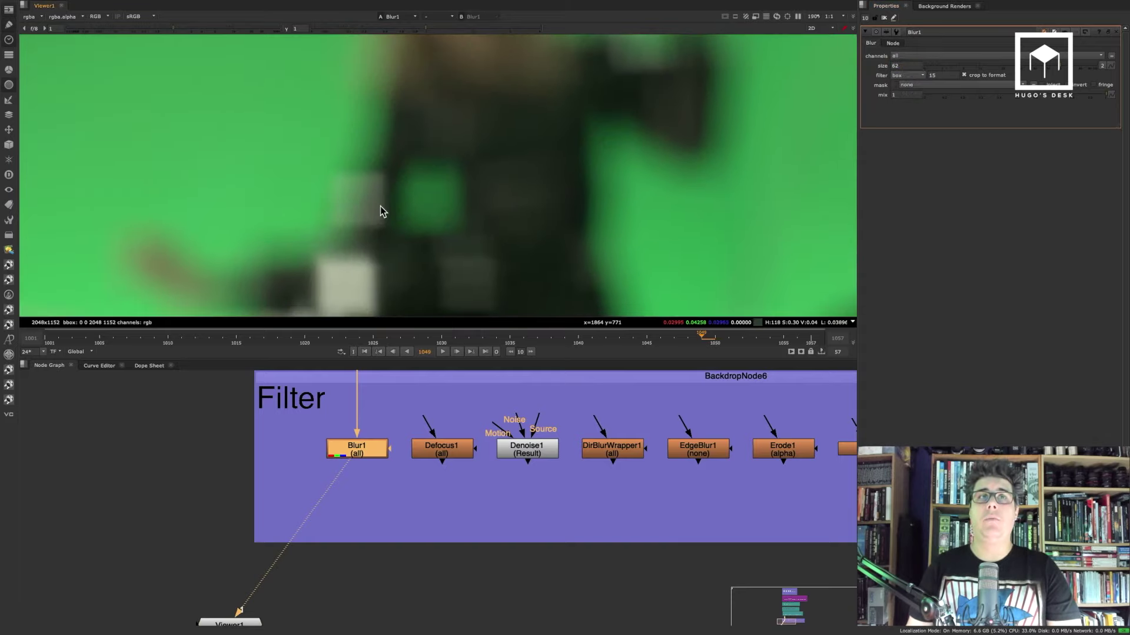
Reduce the Blur1 size to 44, and switch its filter through triangle and quadratic to gaussian.
{"action": "left_click_drag", "start_coordinate": [1065, 72], "coordinate": [1042, 70]}
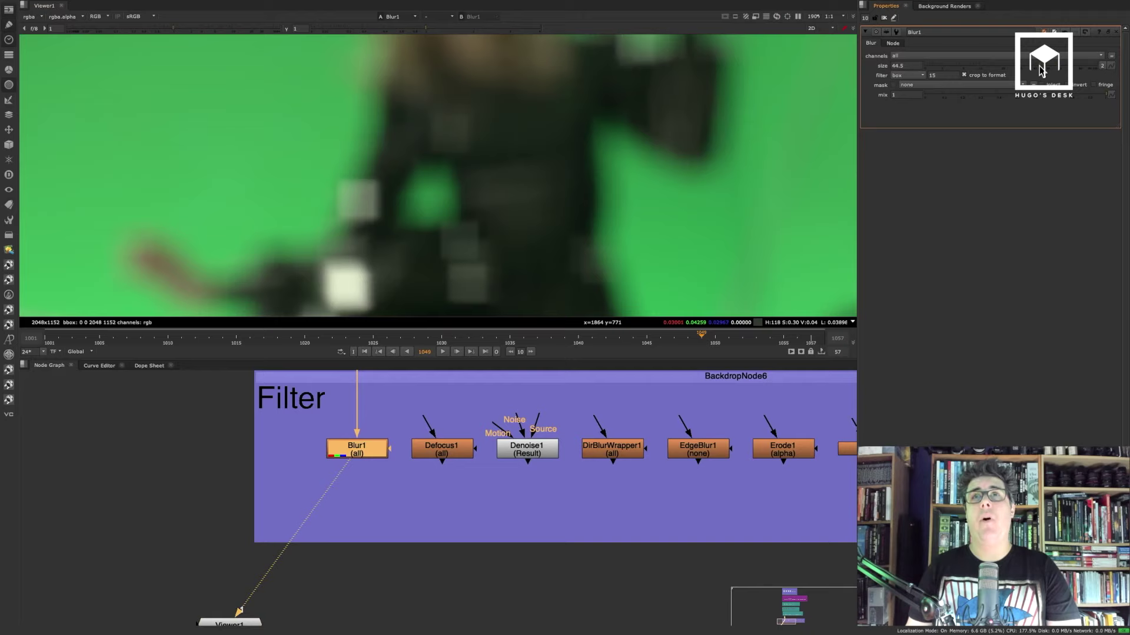
{"action": "left_click", "coordinate": [911, 77]}
{"action": "left_click", "coordinate": [920, 86]}
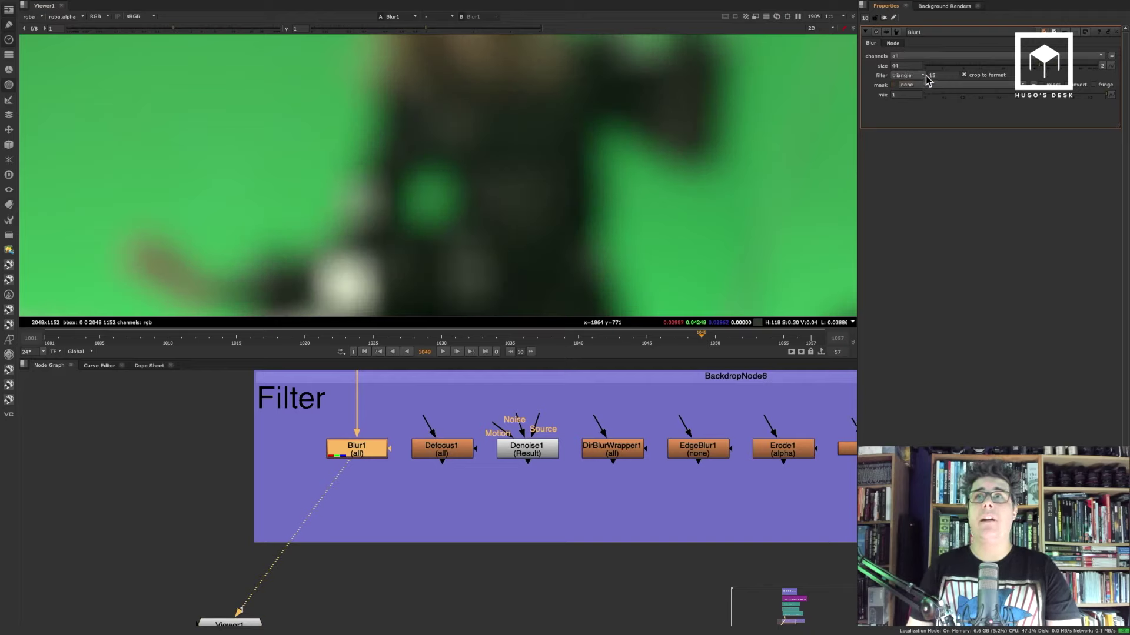
{"action": "left_click", "coordinate": [921, 76]}
{"action": "left_click", "coordinate": [924, 84]}
{"action": "left_click", "coordinate": [921, 76]}
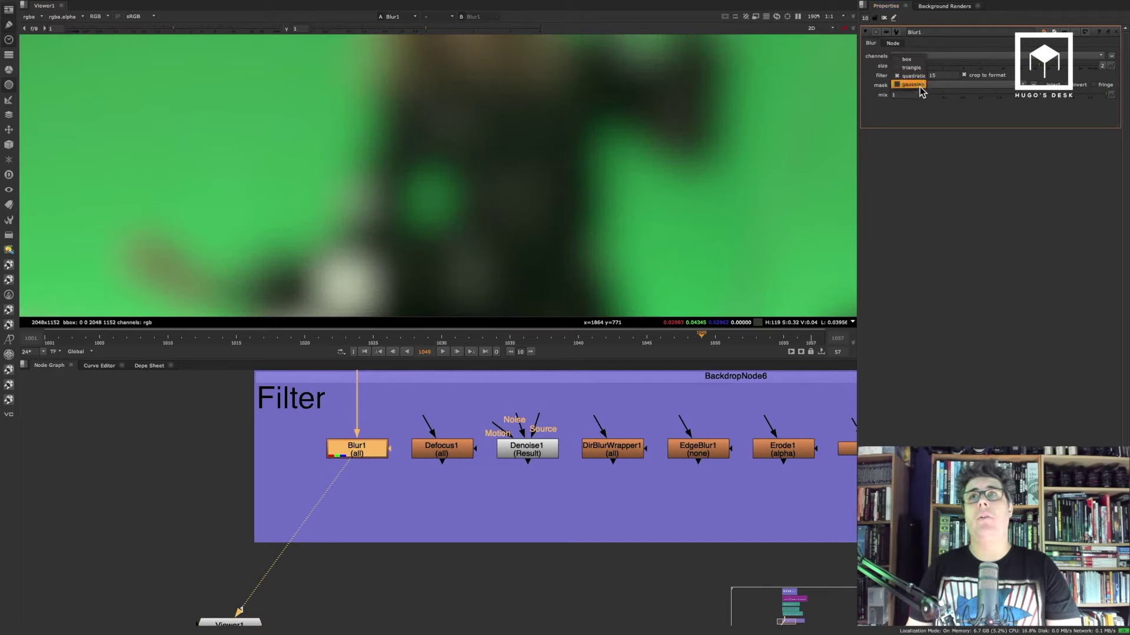
{"action": "left_click", "coordinate": [923, 85]}
{"action": "scroll", "coordinate": [479, 219], "scroll_direction": "down", "scroll_amount": 5}
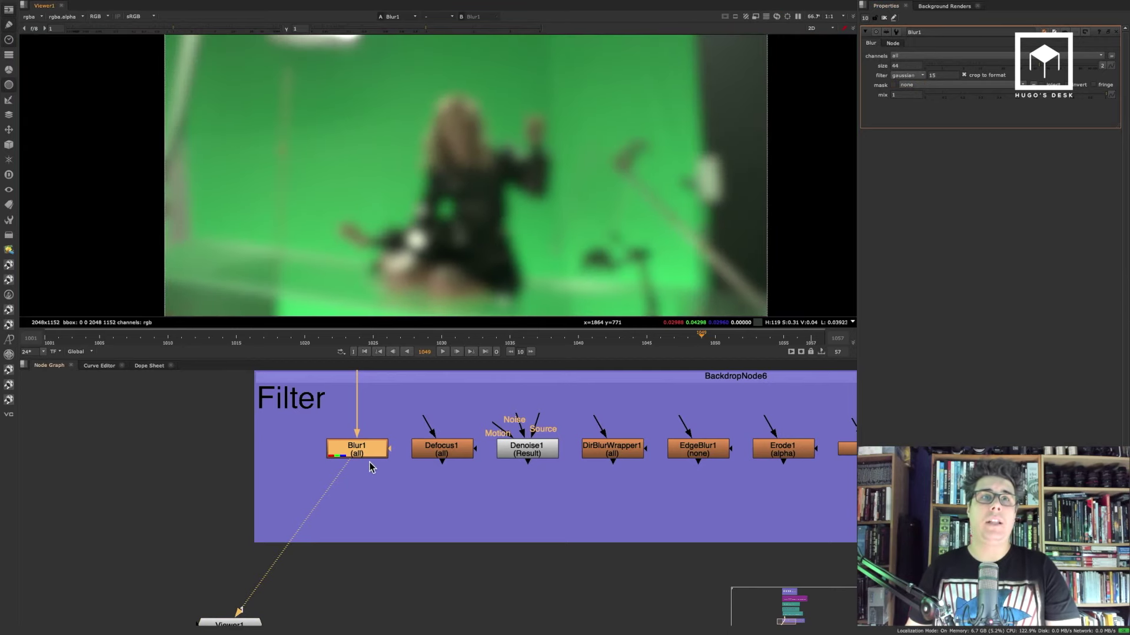
Feed Read2 into Defocus1, show it in the viewer, and set its defocus to 38.
{"action": "middle_click_drag", "start_coordinate": [381, 457], "coordinate": [382, 518]}
{"action": "double_click", "coordinate": [438, 502]}
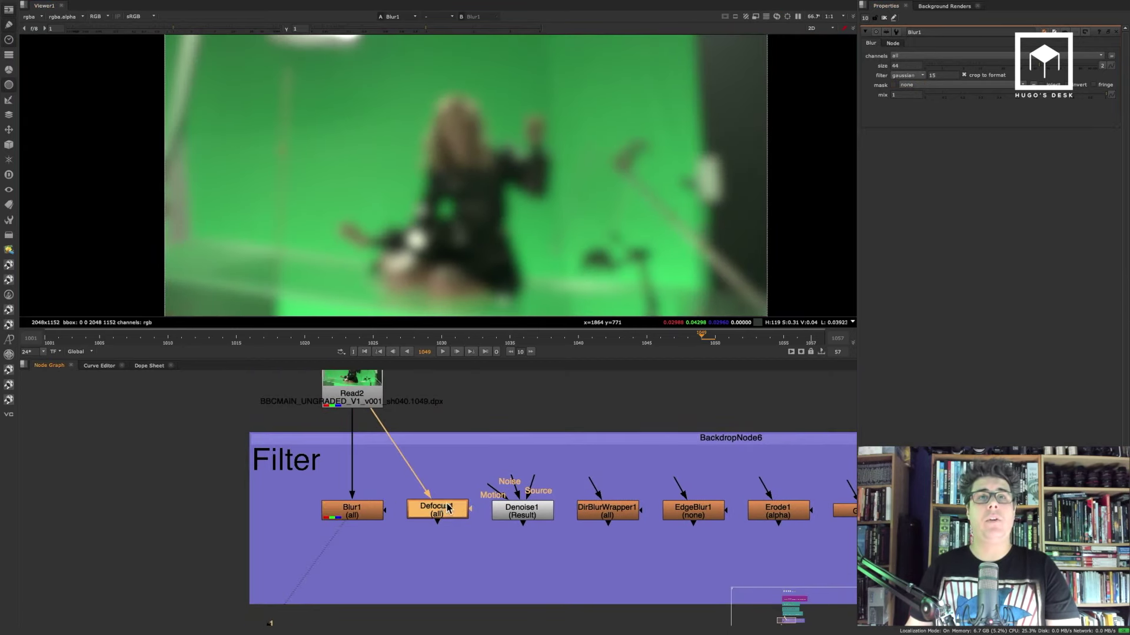
{"action": "key", "text": "1"}
{"action": "left_click_drag", "start_coordinate": [956, 65], "coordinate": [1040, 69]}
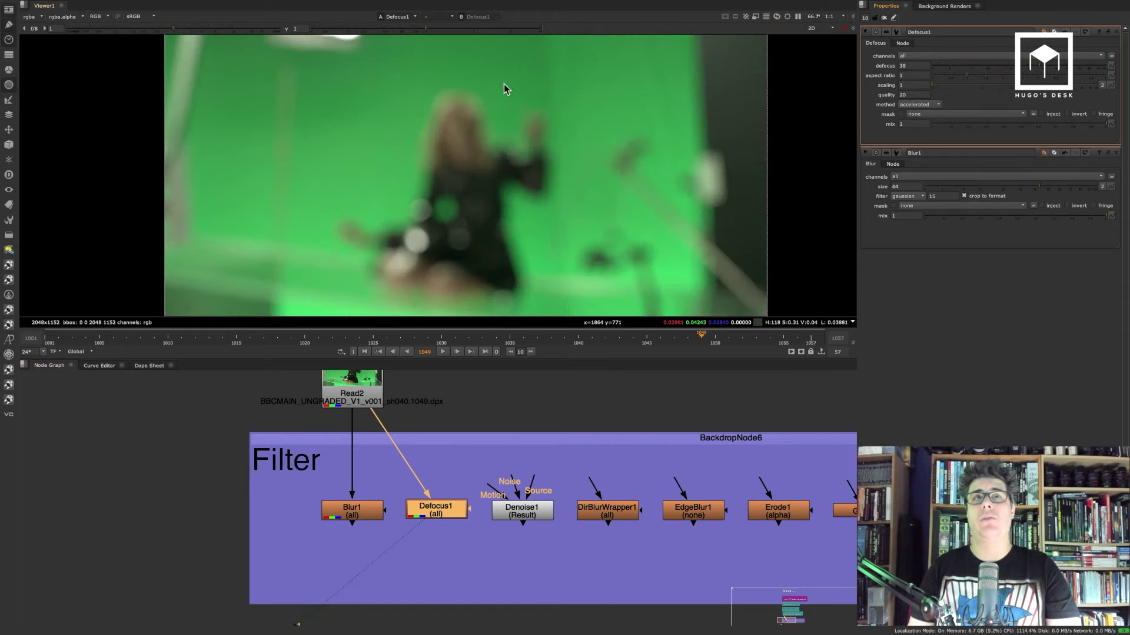
Compare the Blur1 and Defocus1 results in the viewer, looking closely at how the highlights spread.
{"action": "left_click", "coordinate": [353, 516]}
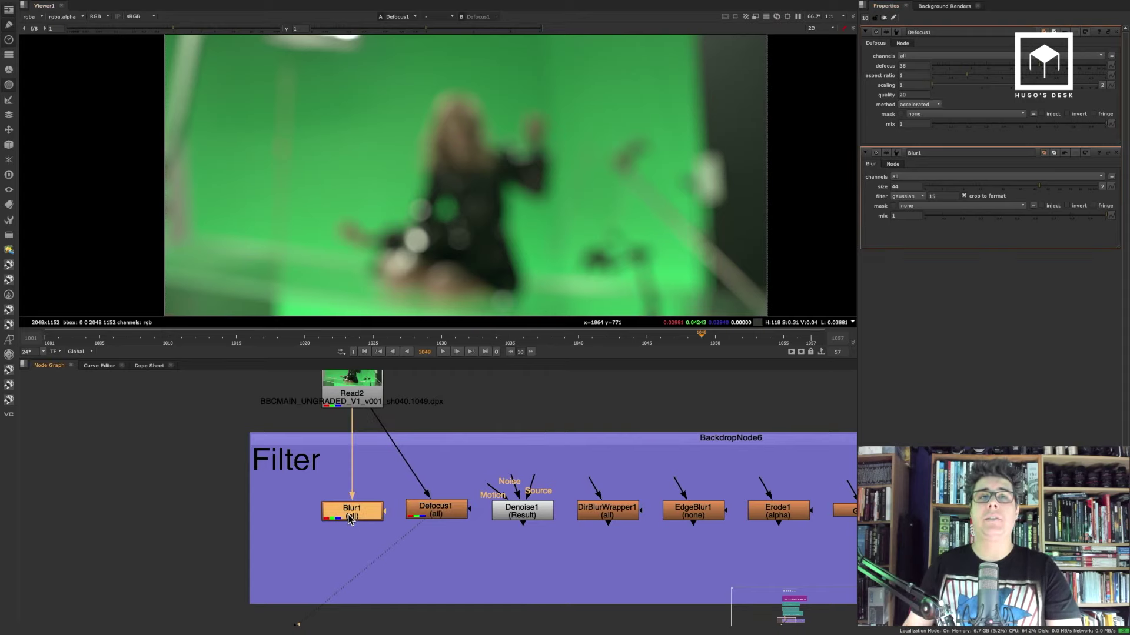
{"action": "key", "text": "1"}
{"action": "scroll", "coordinate": [481, 189], "scroll_direction": "up", "scroll_amount": 3}
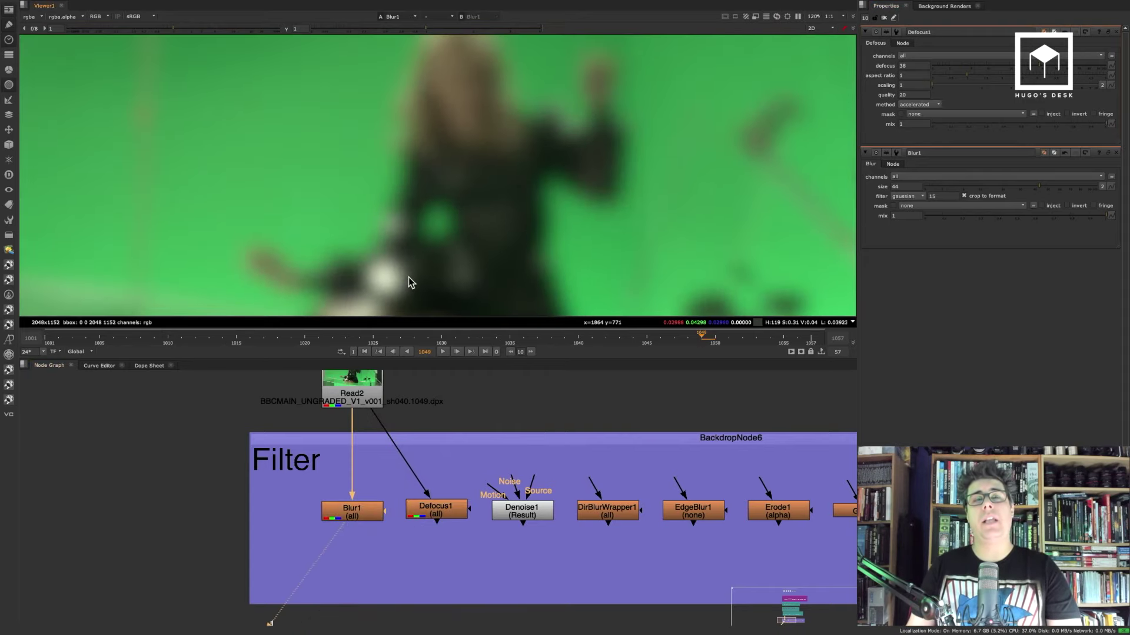
{"action": "middle_click_drag", "start_coordinate": [409, 277], "coordinate": [422, 254]}
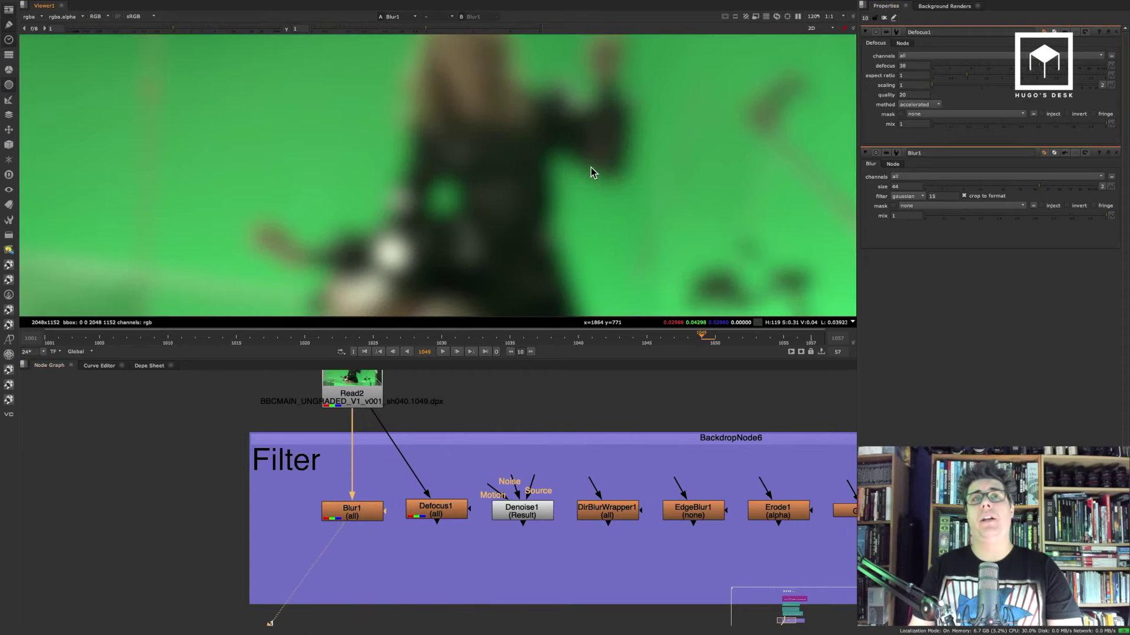
{"action": "left_click", "coordinate": [435, 516]}
{"action": "key", "text": "1"}
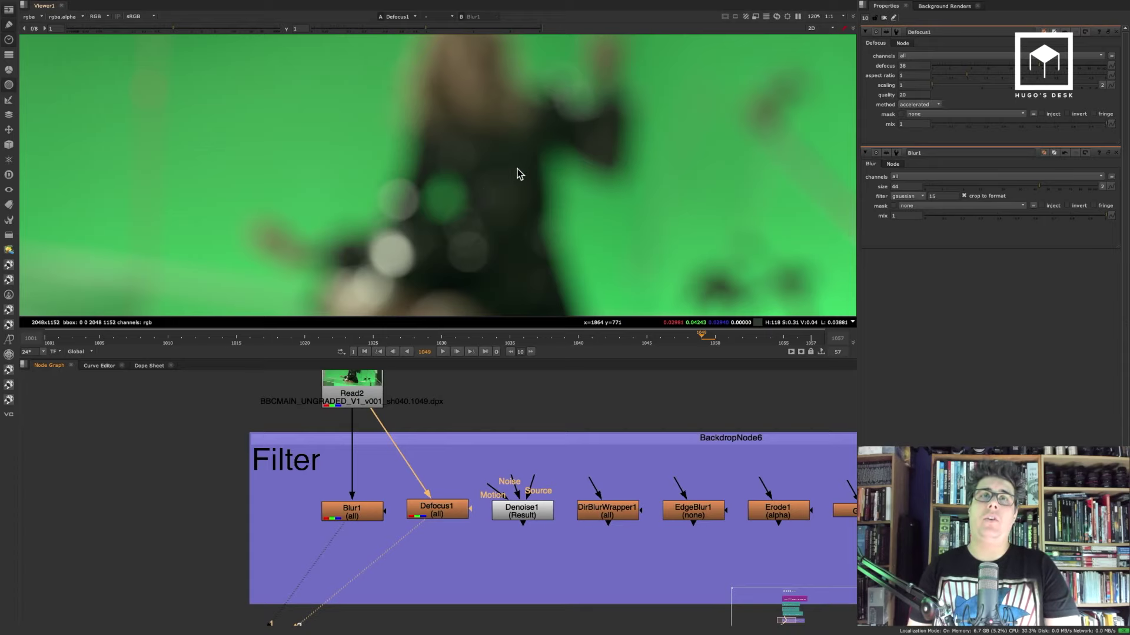
{"action": "scroll", "coordinate": [512, 174], "scroll_direction": "down", "scroll_amount": 3}
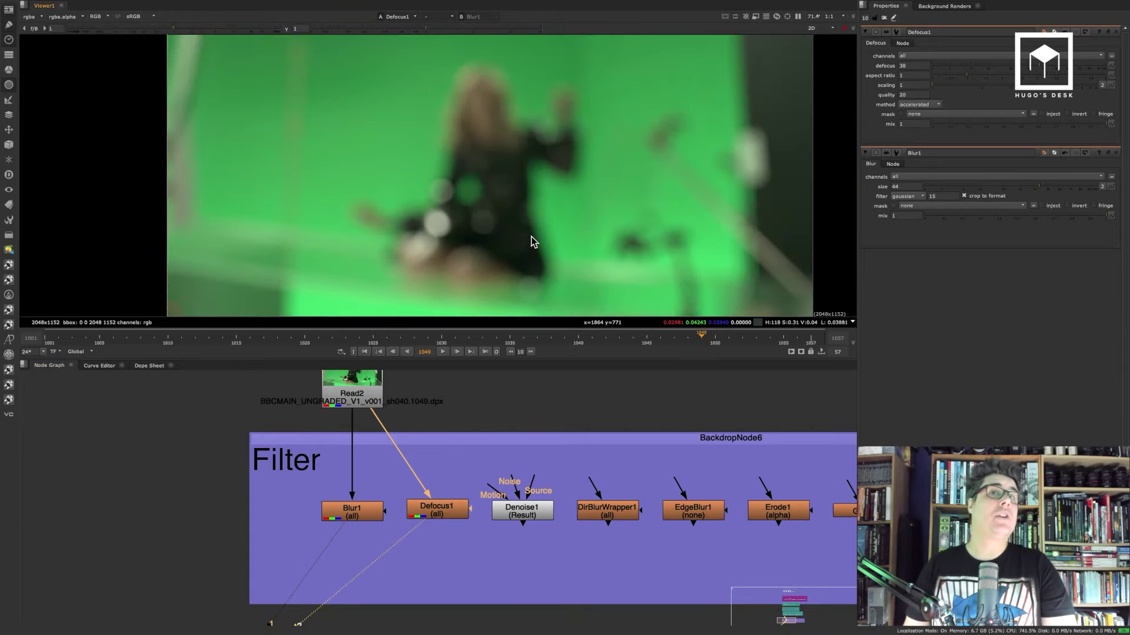
{"action": "middle_click_drag", "start_coordinate": [535, 210], "coordinate": [527, 181]}
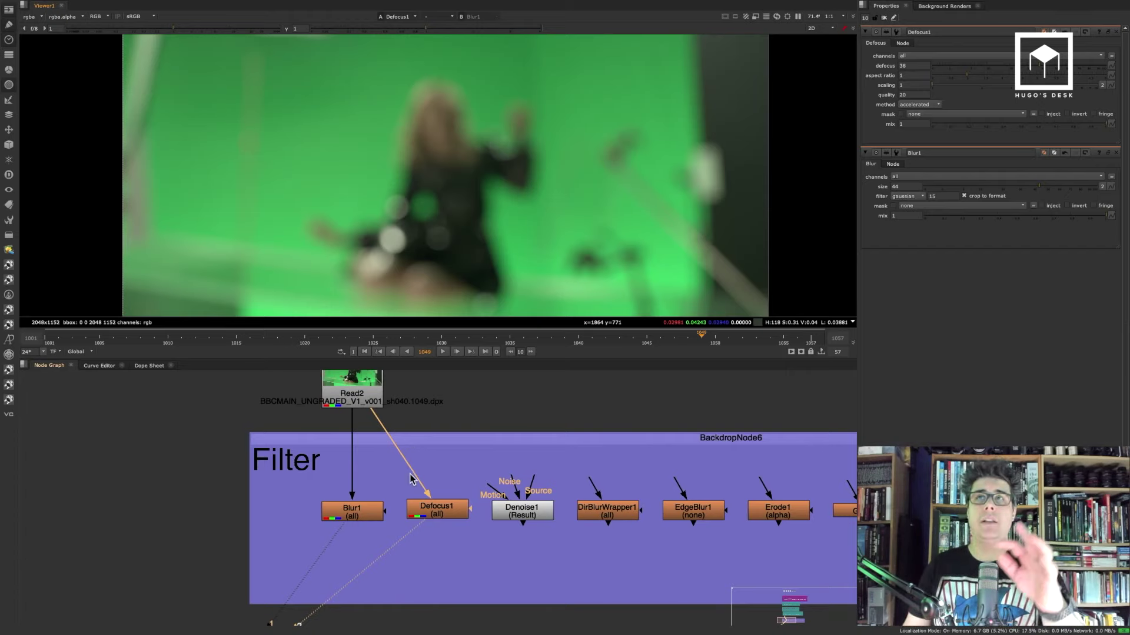
Feed Read2 into DirBlurWrapper1, and show the node in the viewer with its properties open.
{"action": "middle_click_drag", "start_coordinate": [618, 440], "coordinate": [472, 466]}
{"action": "left_click_drag", "start_coordinate": [445, 507], "coordinate": [223, 407]}
{"action": "left_click", "coordinate": [454, 535]}
{"action": "key", "text": "1"}
{"action": "double_click", "coordinate": [454, 535]}
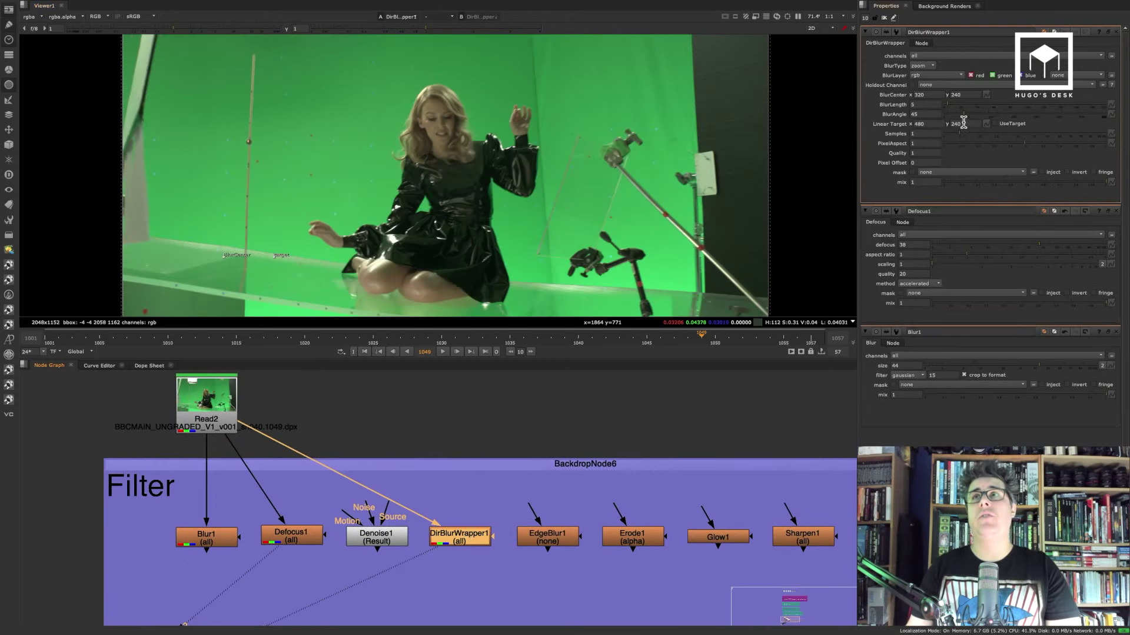
Set the DirBlurWrapper1 BlurLength to 93, and move its BlurCenter to about x 685, y 591.
{"action": "left_click", "coordinate": [1019, 105]}
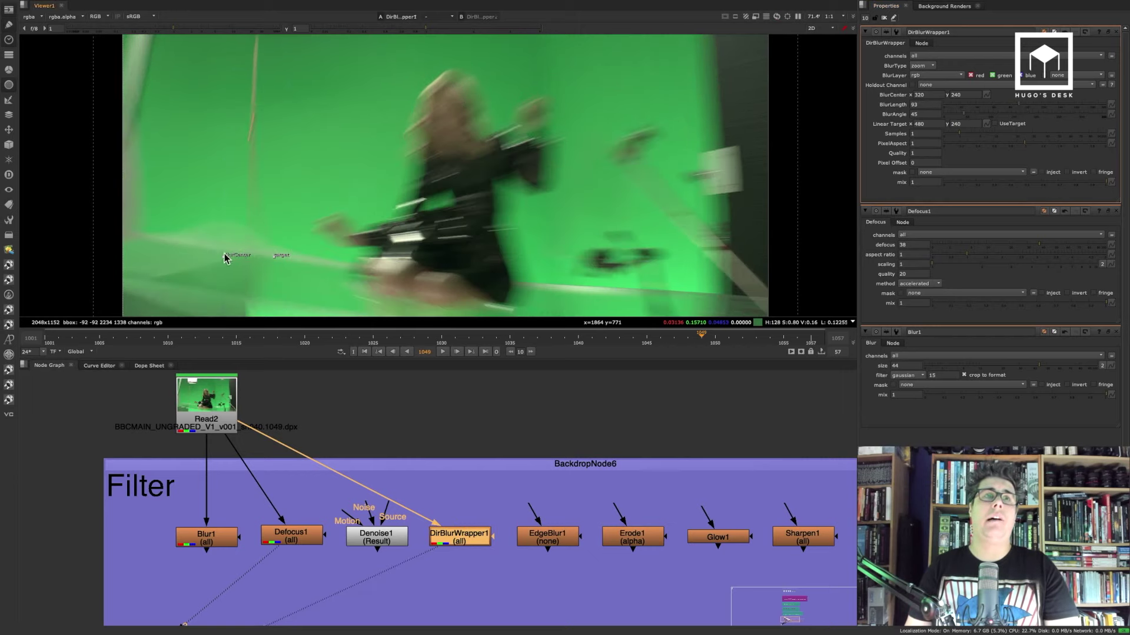
{"action": "left_click_drag", "start_coordinate": [226, 254], "coordinate": [340, 146]}
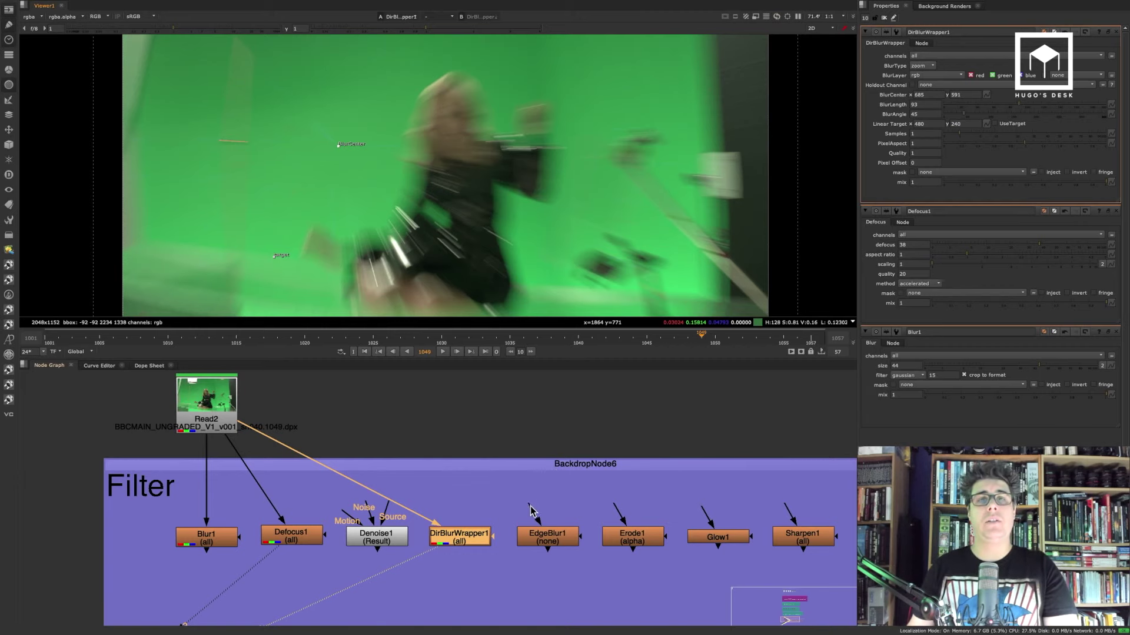
Pass over EdgeBlur1 and connect the viewer to Erode1.
{"action": "left_click_drag", "start_coordinate": [547, 535], "coordinate": [567, 541]}
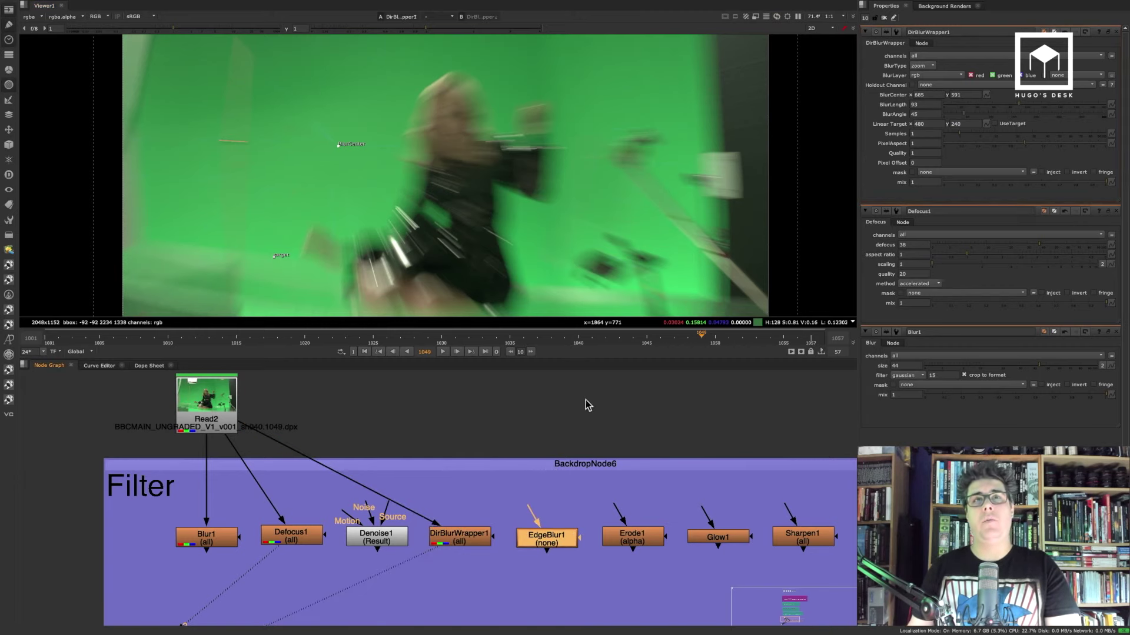
{"action": "middle_click_drag", "start_coordinate": [566, 412], "coordinate": [500, 406]}
{"action": "left_click", "coordinate": [567, 524]}
{"action": "key", "text": "1"}
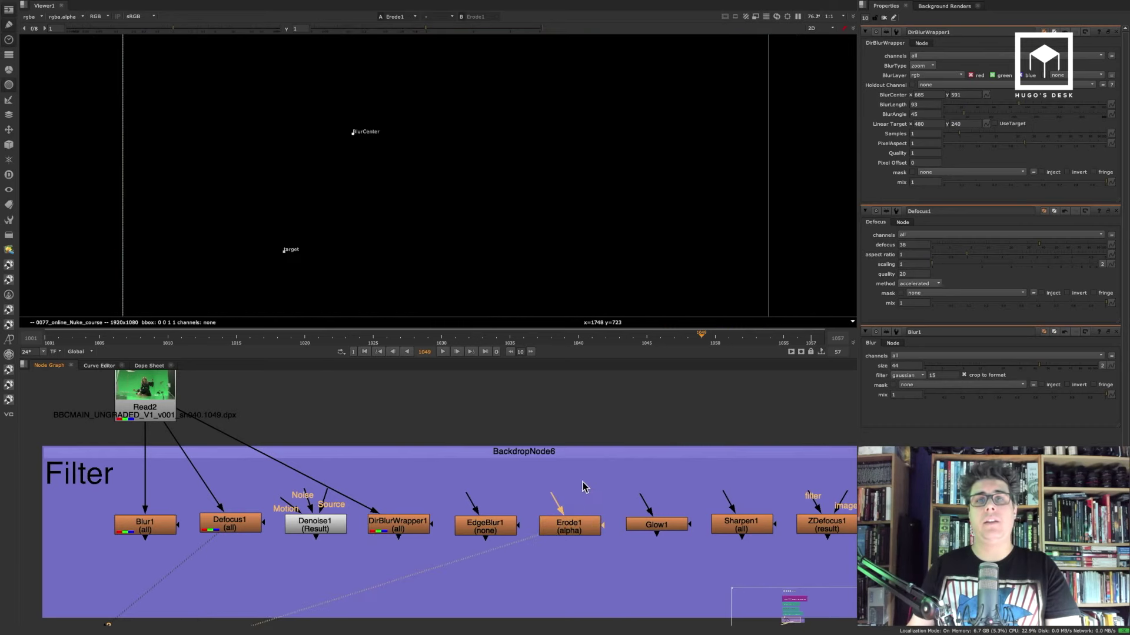
Feed Read2 into Glow1 and show the Glow1 result in the viewer.
{"action": "middle_click_drag", "start_coordinate": [626, 459], "coordinate": [676, 488]}
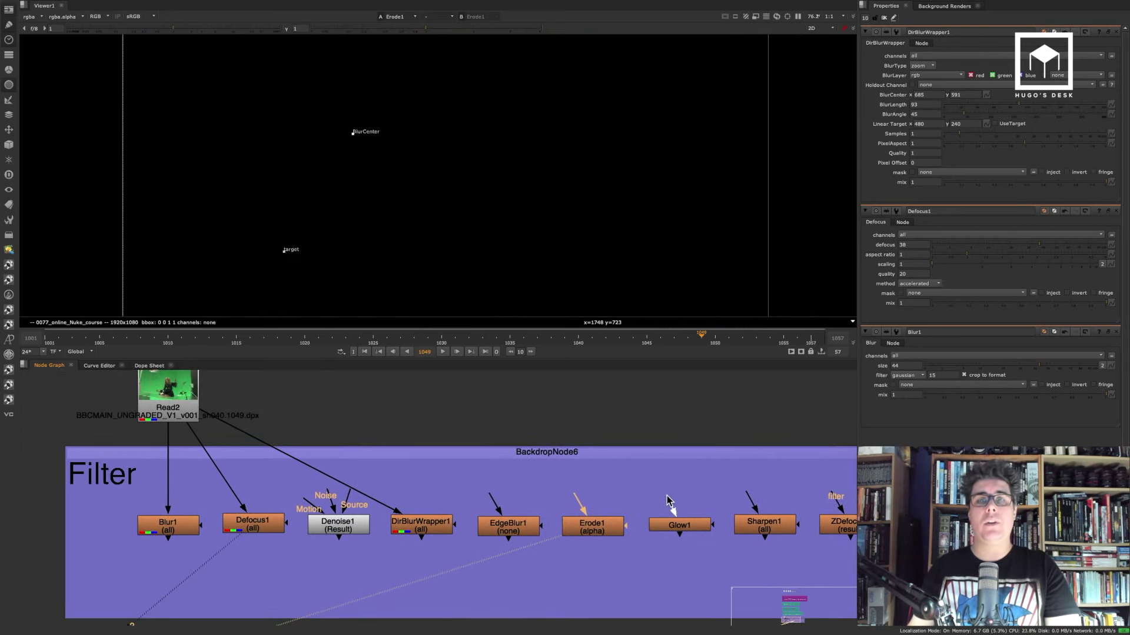
{"action": "left_click_drag", "start_coordinate": [669, 501], "coordinate": [216, 385]}
{"action": "left_click", "coordinate": [689, 524]}
{"action": "key", "text": "1"}
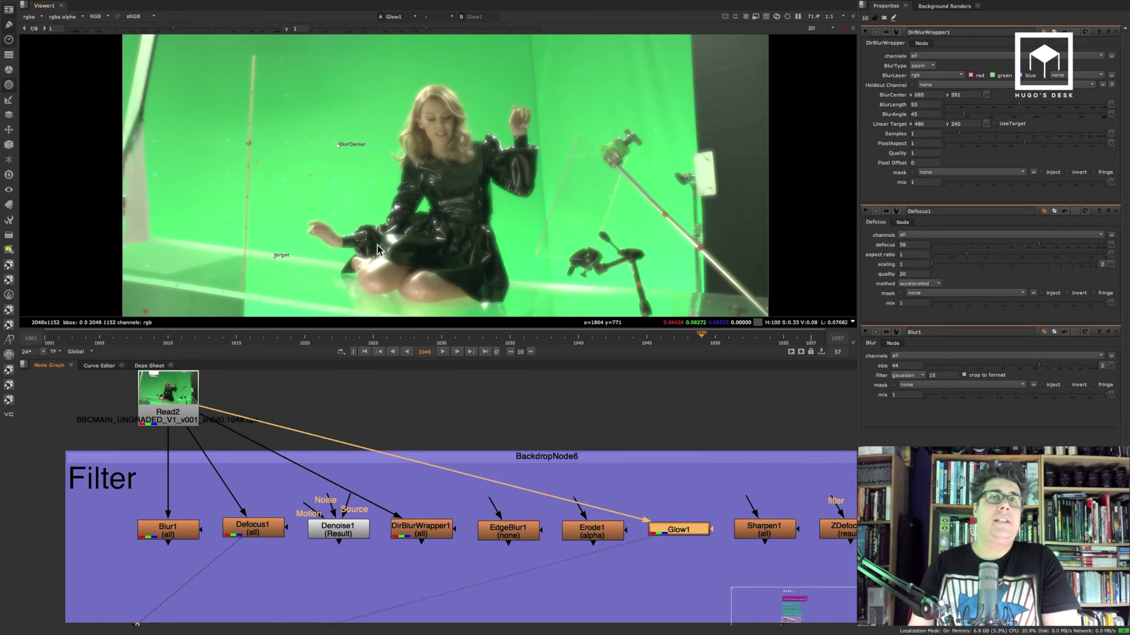
Feed Read2 into Sharpen1 and connect the viewer to Sharpen1.
{"action": "middle_click_drag", "start_coordinate": [666, 441], "coordinate": [592, 452]}
{"action": "left_click_drag", "start_coordinate": [692, 507], "coordinate": [167, 424]}
{"action": "left_click", "coordinate": [708, 536]}
{"action": "key", "text": "1"}
Compare the image with Sharpen1 disabled and enabled, looking closely at the face and the highlights on the sleeve.
{"action": "scroll", "coordinate": [461, 120], "scroll_direction": "up", "scroll_amount": 3}
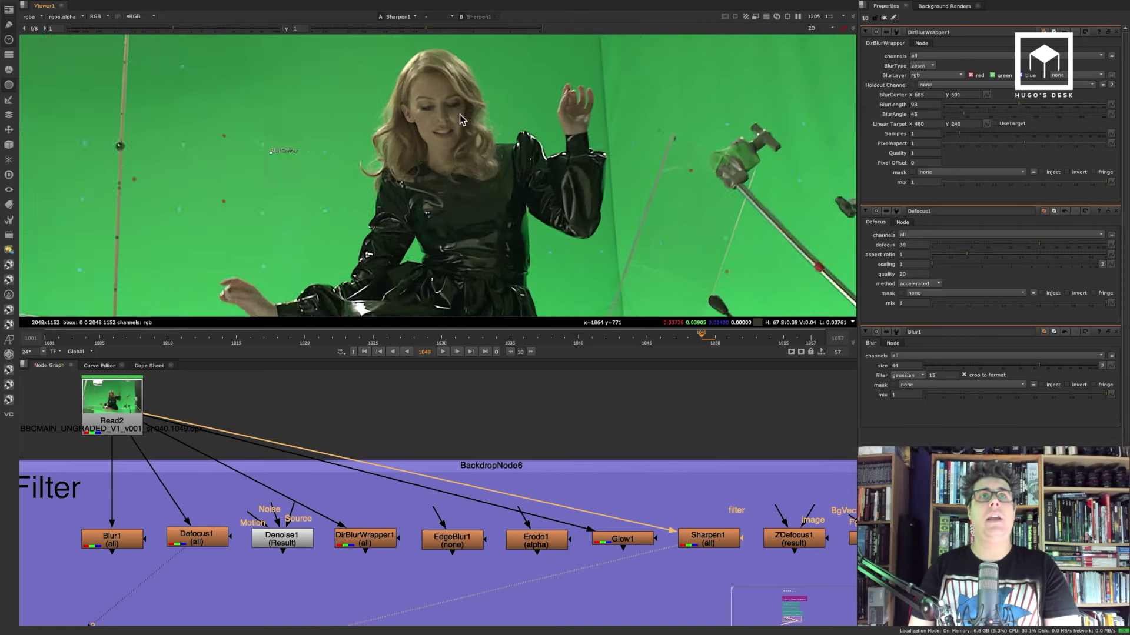
{"action": "scroll", "coordinate": [461, 120], "scroll_direction": "up", "scroll_amount": 5}
{"action": "key", "text": "d"}
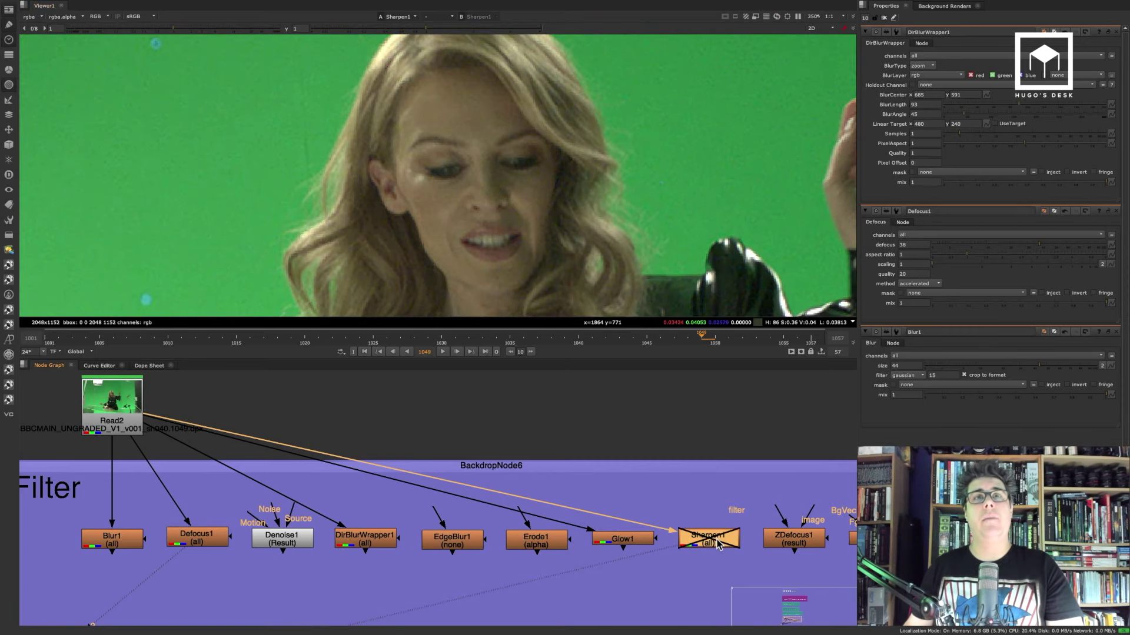
{"action": "key", "text": "d"}
{"action": "key", "text": "d"}
{"action": "key", "text": "d"}
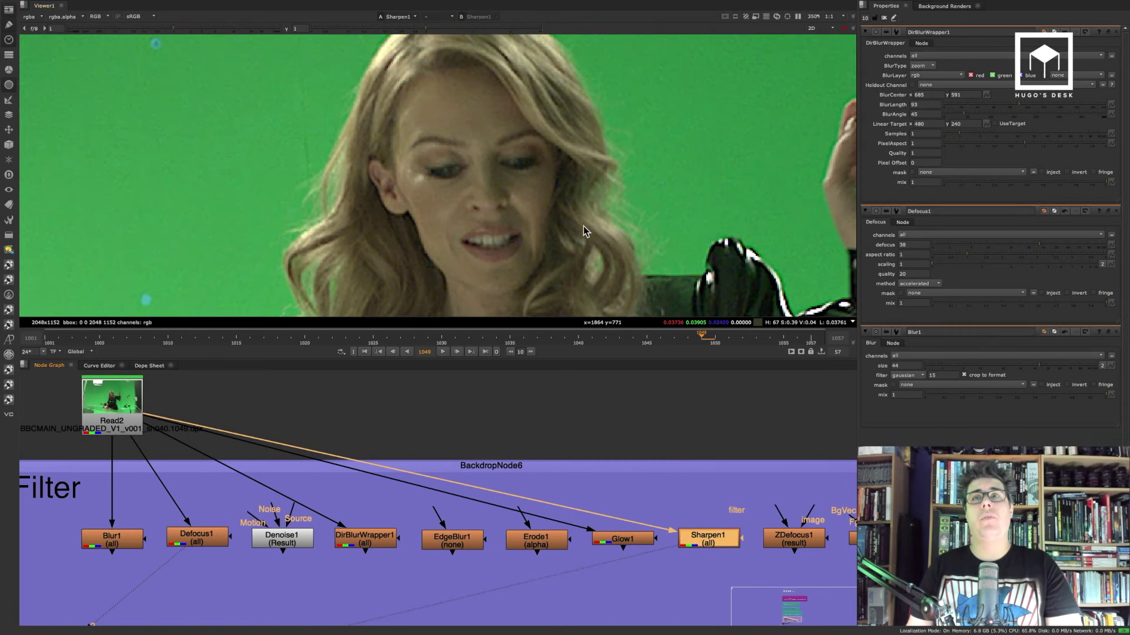
{"action": "middle_click_drag", "start_coordinate": [583, 231], "coordinate": [550, 197]}
{"action": "scroll", "coordinate": [550, 197], "scroll_direction": "up", "scroll_amount": 4}
{"action": "key", "text": "d"}
{"action": "key", "text": "d"}
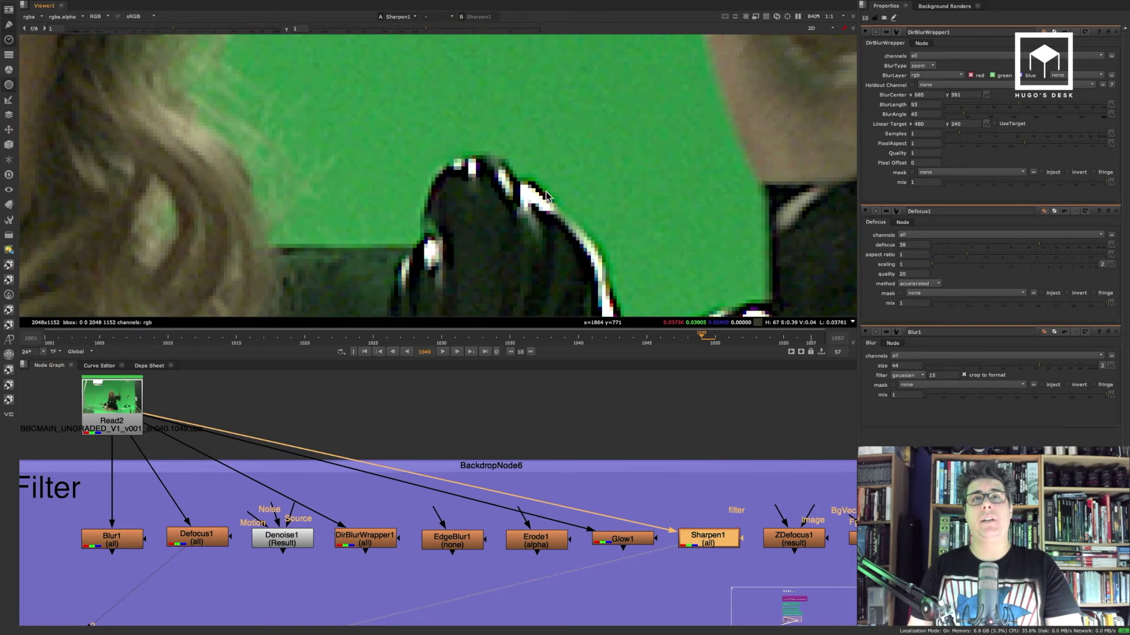
{"action": "scroll", "coordinate": [511, 221], "scroll_direction": "down", "scroll_amount": 5}
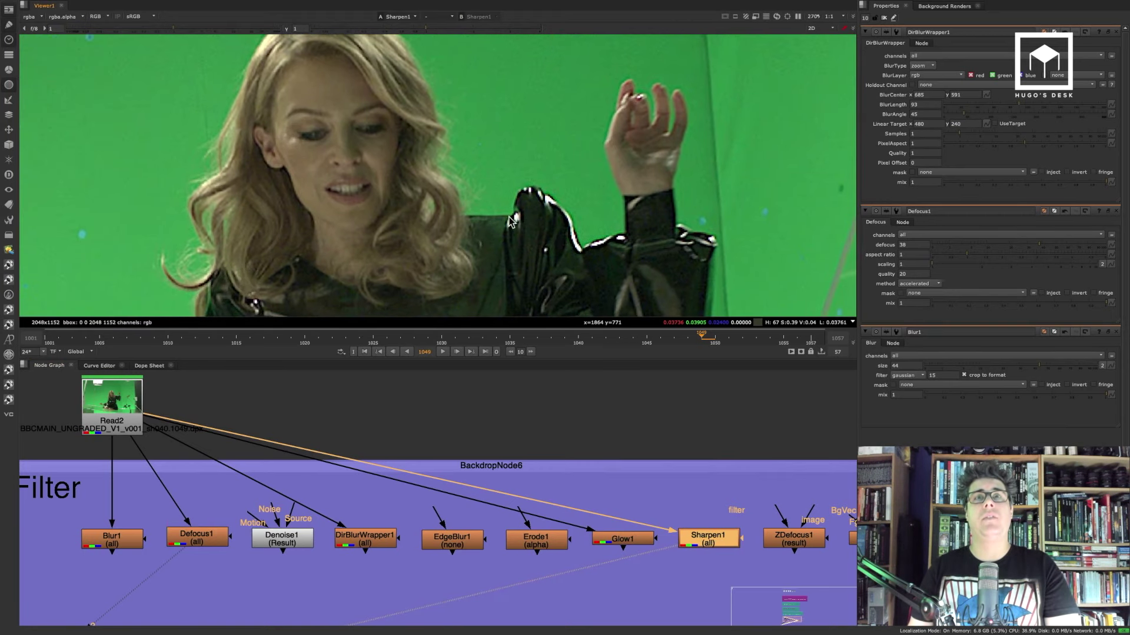
Pass over ZDefocus1, feed Read2 into MotionBlur1, and show MotionBlur1 in the viewer with its properties open.
{"action": "middle_click_drag", "start_coordinate": [720, 460], "coordinate": [574, 462]}
{"action": "left_click", "coordinate": [668, 545]}
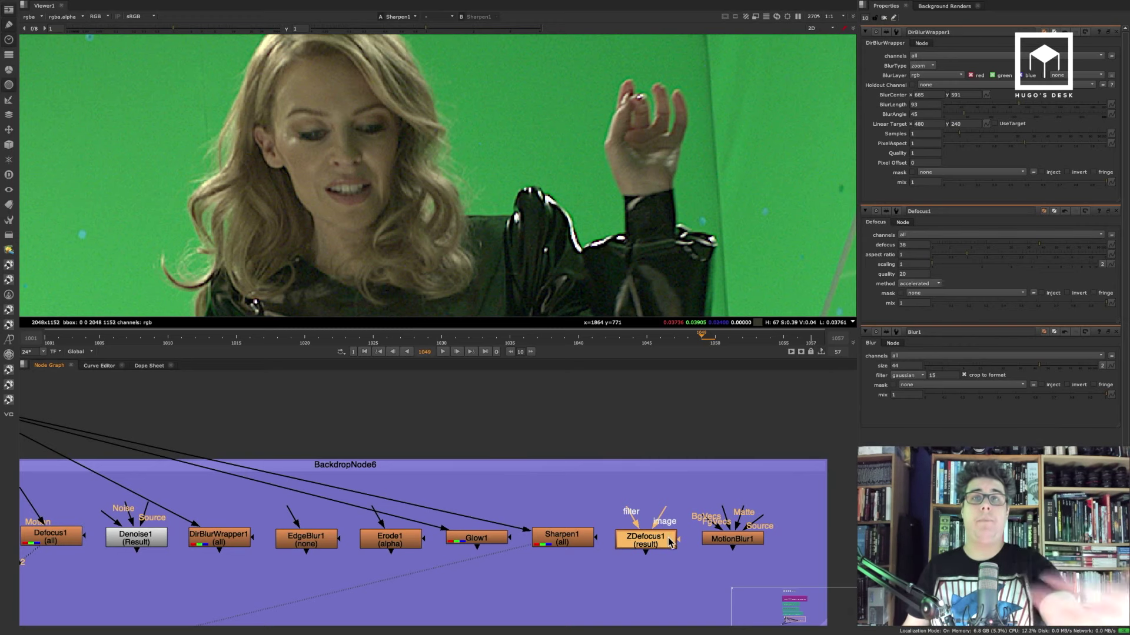
{"action": "left_click_drag", "start_coordinate": [758, 541], "coordinate": [503, 411]}
{"action": "scroll", "coordinate": [763, 529], "scroll_direction": "down", "scroll_amount": 3}
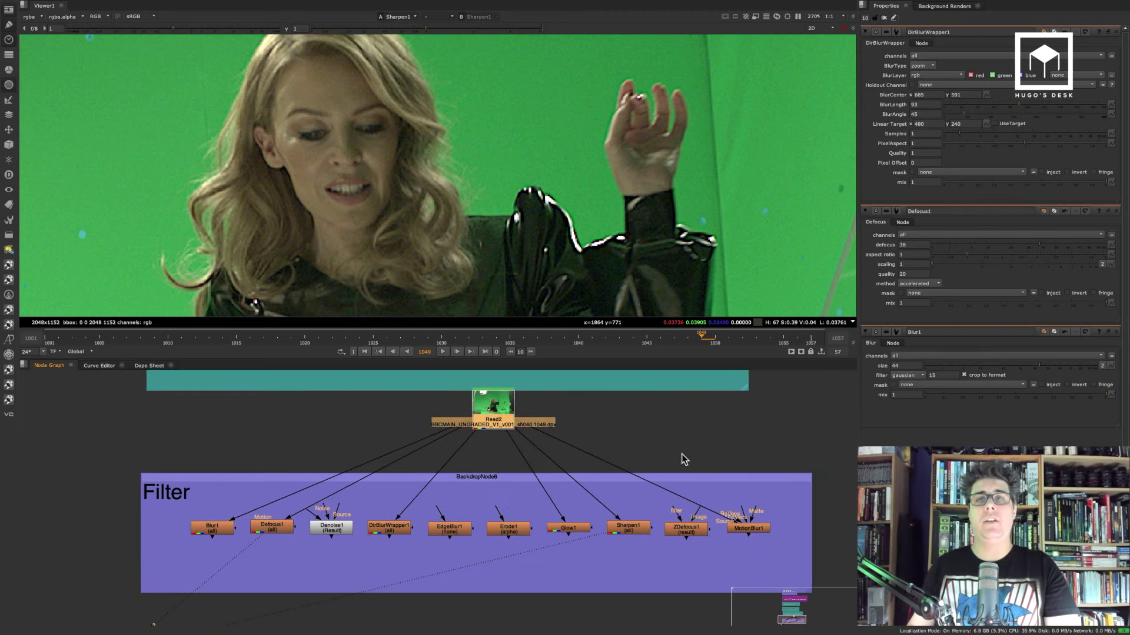
{"action": "left_click", "coordinate": [759, 531]}
{"action": "key", "text": "1"}
{"action": "double_click", "coordinate": [753, 530]}
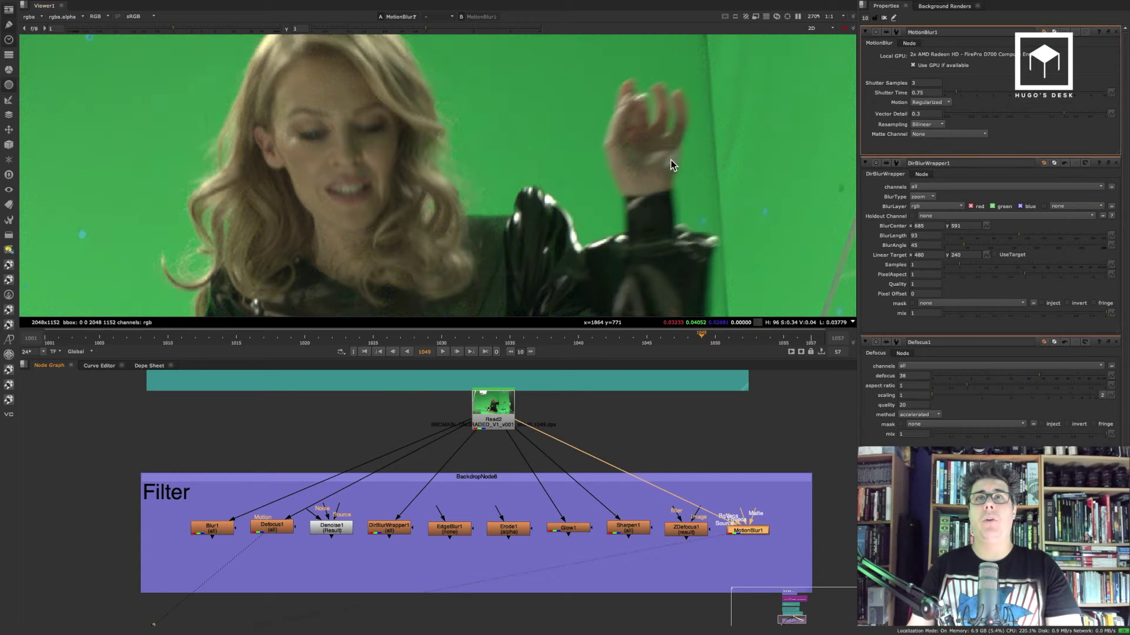
Examine the MotionBlur1 result around the raised hand and play the shot through it.
{"action": "scroll", "coordinate": [660, 129], "scroll_direction": "up", "scroll_amount": 1}
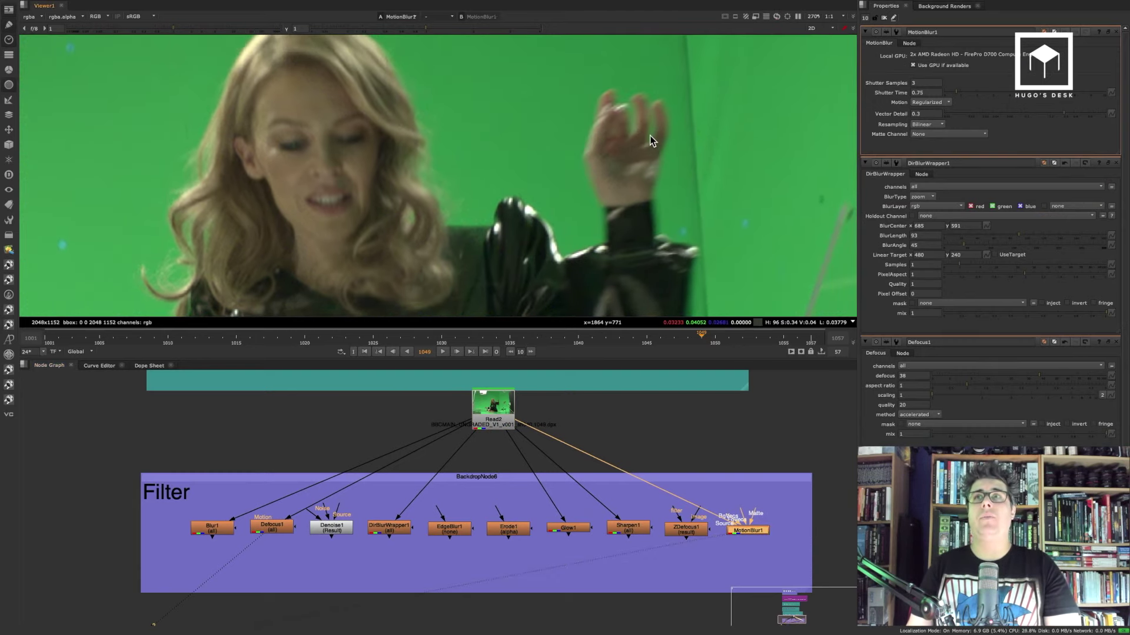
{"action": "double_click", "coordinate": [926, 92]}
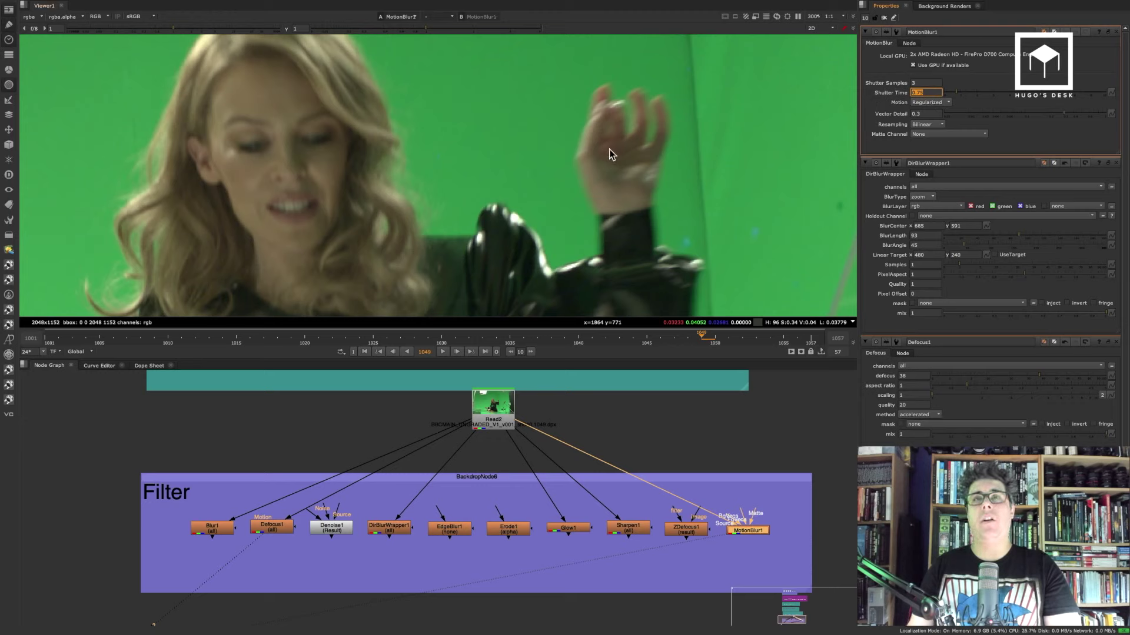
{"action": "left_click", "coordinate": [745, 530]}
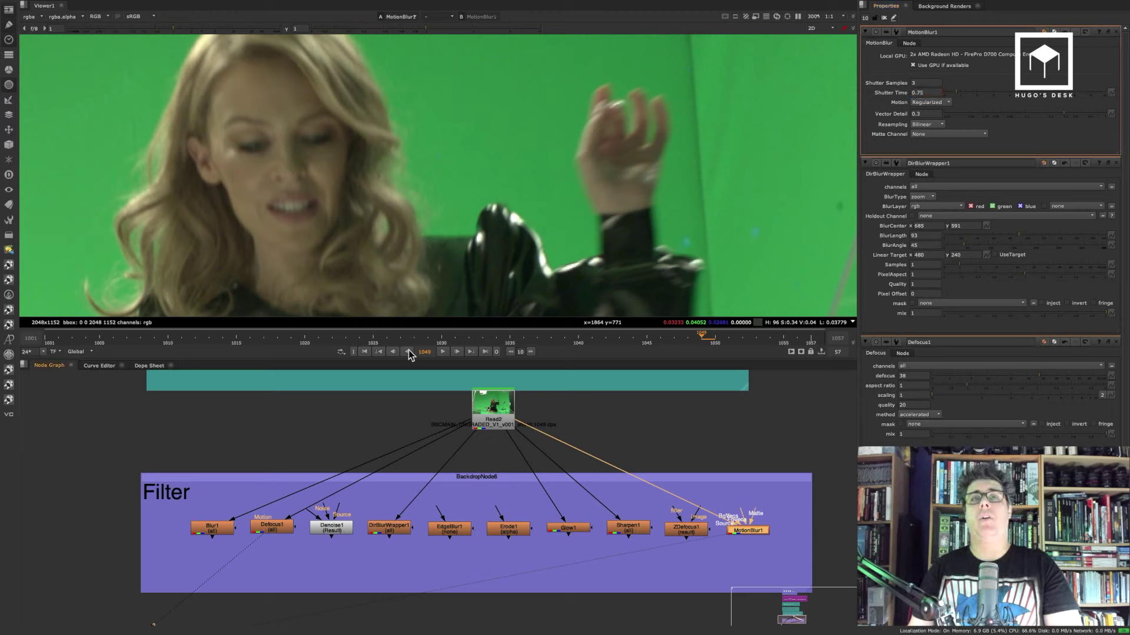
{"action": "left_click", "coordinate": [445, 352]}
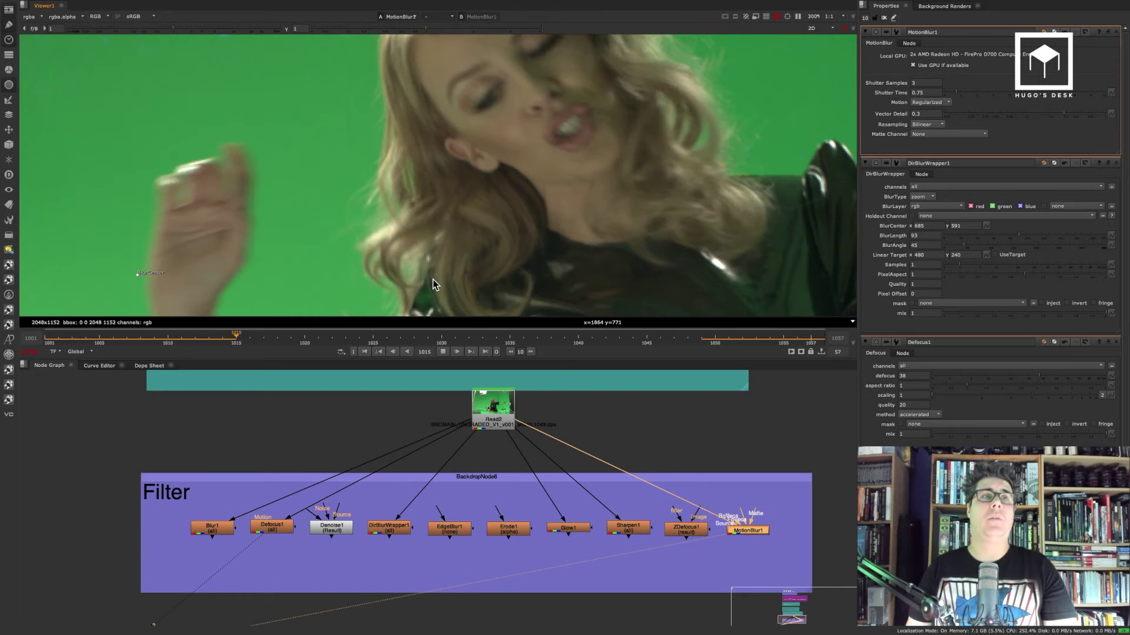
Enlarge the viewer area and look through the Merge and Transform node categories.
{"action": "left_click_drag", "start_coordinate": [440, 359], "coordinate": [445, 397]}
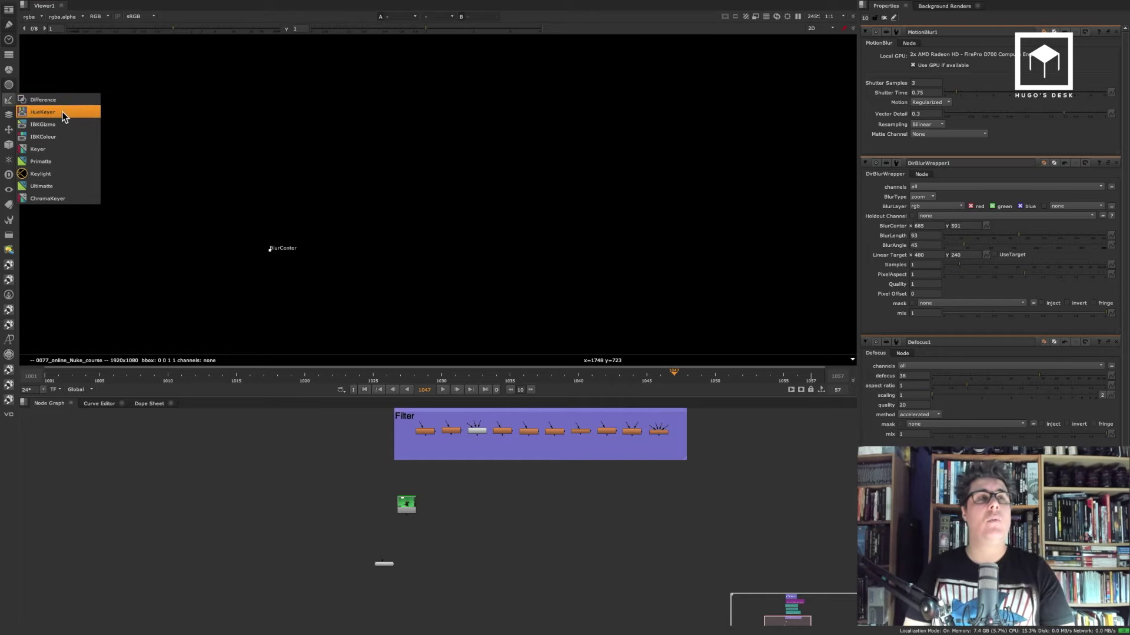
{"action": "left_click", "coordinate": [14, 111]}
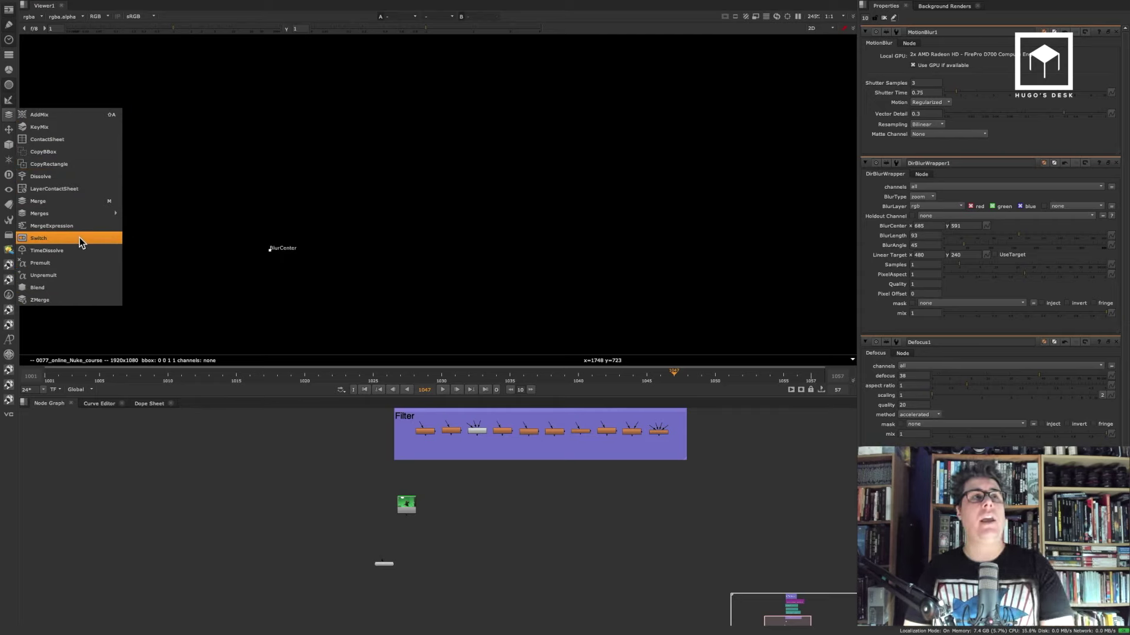
{"action": "left_click", "coordinate": [9, 130]}
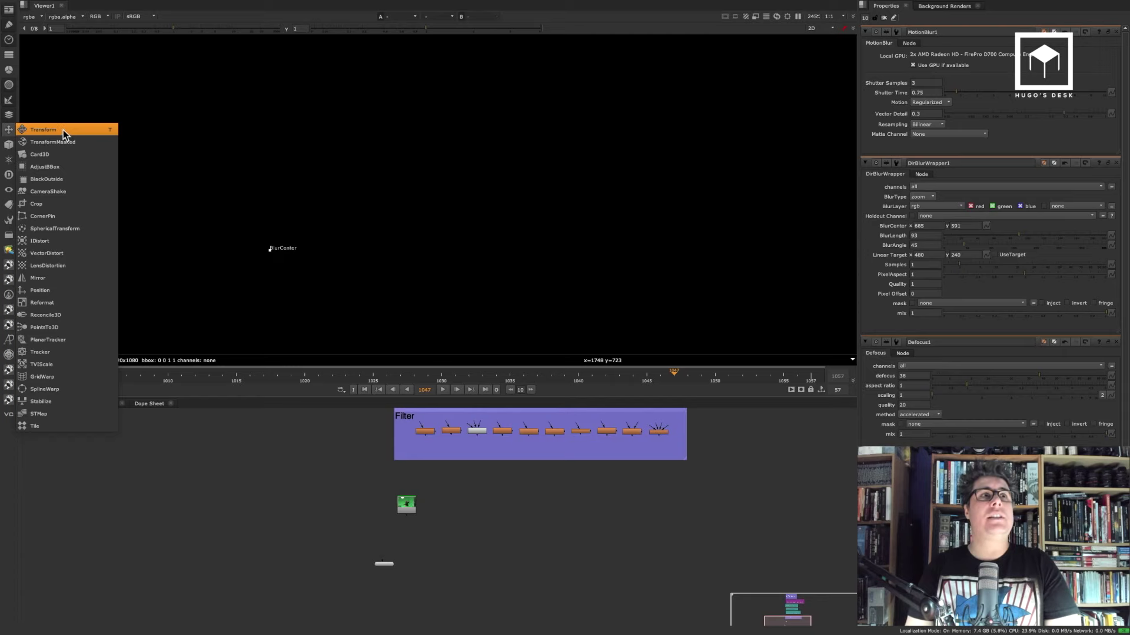
{"action": "left_click", "coordinate": [62, 130]}
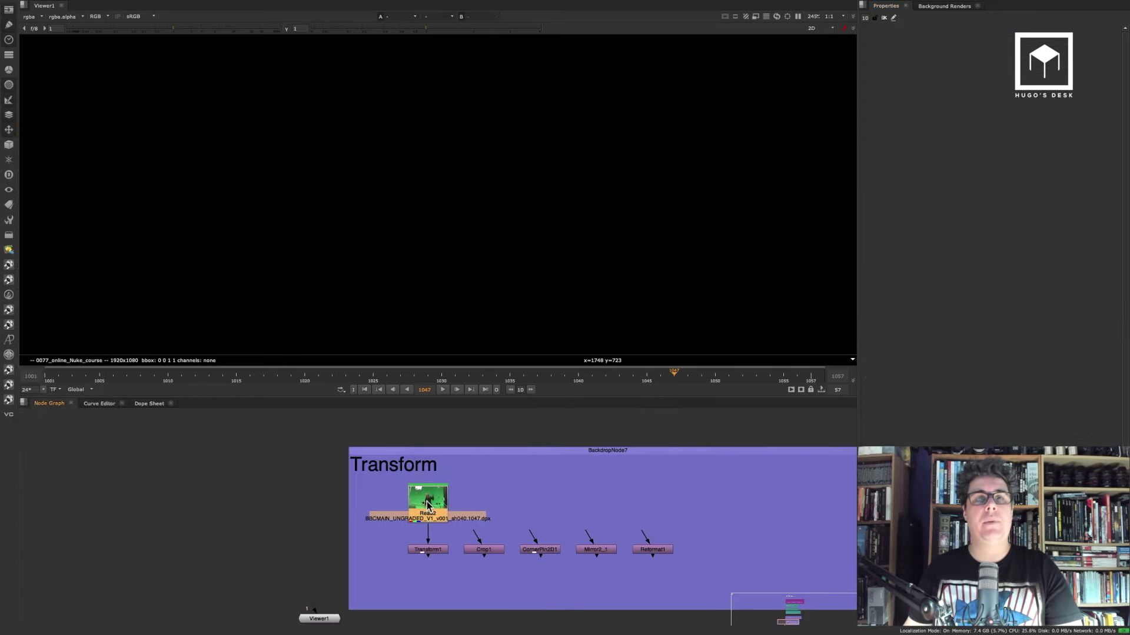
Show Transform1 in the viewer with the whole frame visible, and open its properties.
{"action": "key", "text": "1"}
{"action": "scroll", "coordinate": [459, 247], "scroll_direction": "down", "scroll_amount": 6}
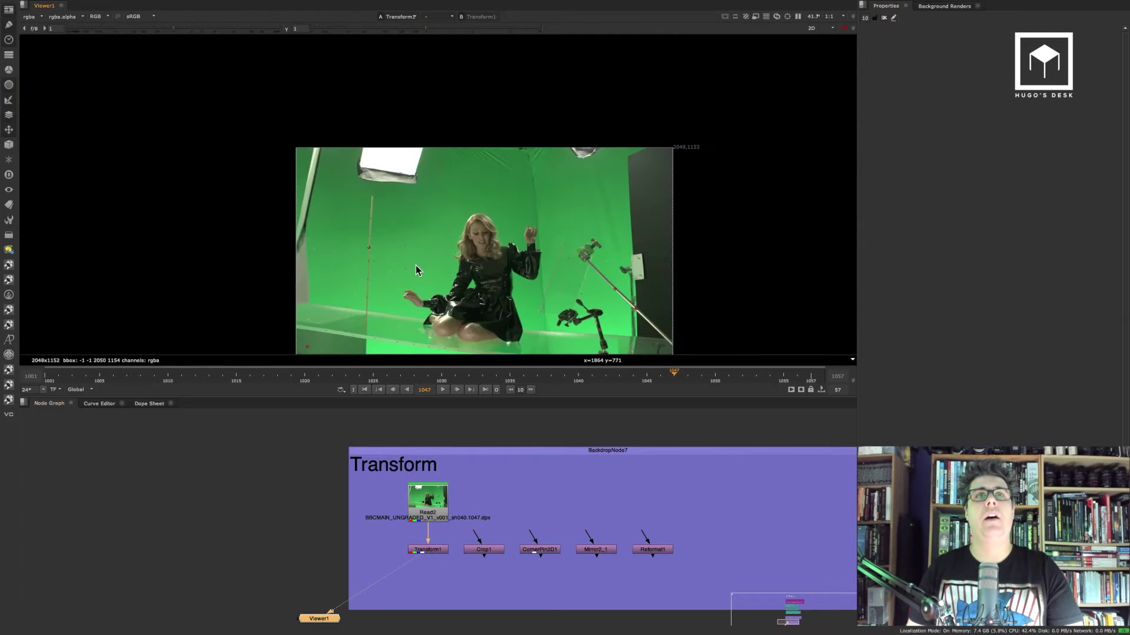
{"action": "double_click", "coordinate": [425, 549]}
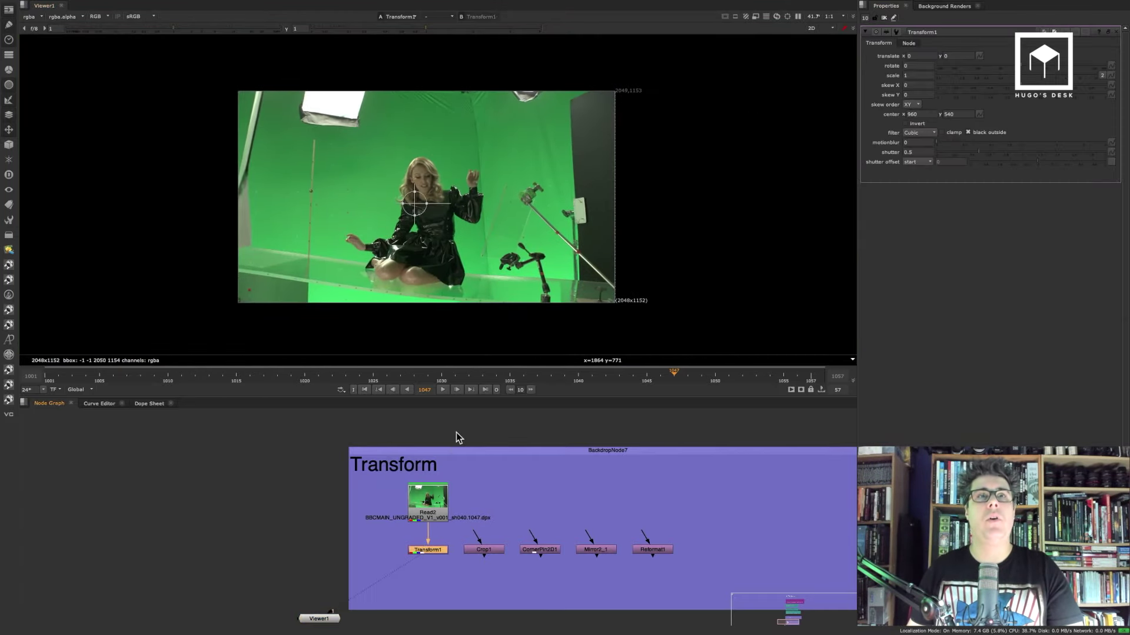
Try repositioning the image with Transform1, using translate about 222, 69, rotate about 14.9 and scale about 1.7 by 2.04.
{"action": "left_click_drag", "start_coordinate": [1021, 80], "coordinate": [1023, 75]}
{"action": "mouse_move", "coordinate": [413, 205]}
{"action": "left_mouse_down"}
{"action": "mouse_move", "coordinate": [478, 184]}
{"action": "mouse_move", "coordinate": [418, 186]}
{"action": "left_mouse_up"}
{"action": "scroll", "coordinate": [419, 186], "scroll_direction": "up", "scroll_amount": 2}
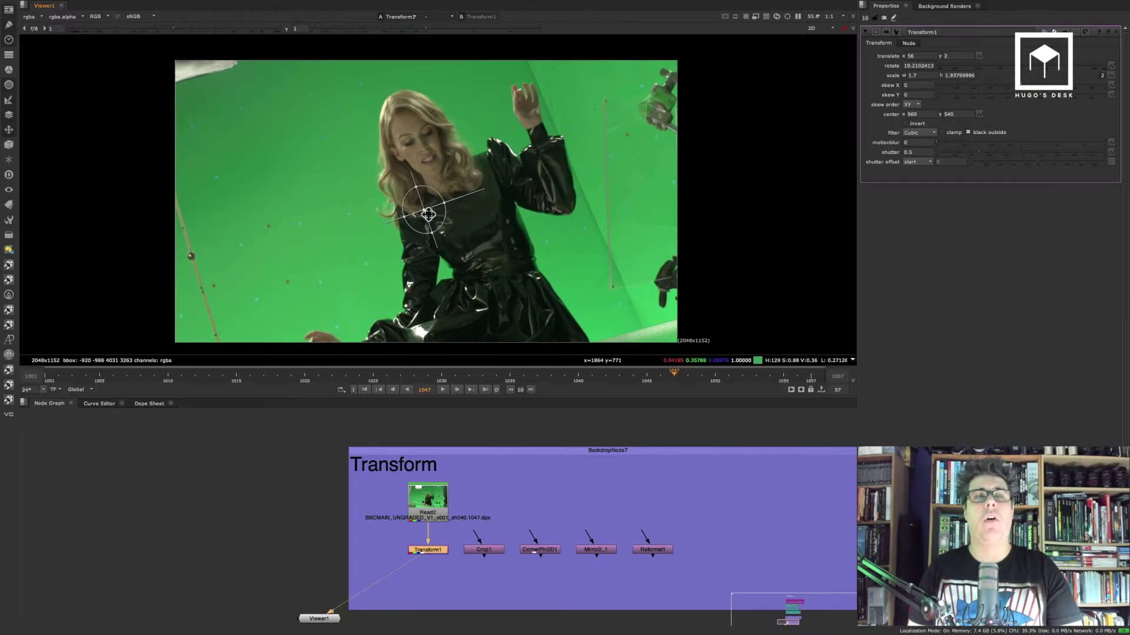
{"action": "left_click_drag", "start_coordinate": [422, 211], "coordinate": [531, 177]}
{"action": "left_click_drag", "start_coordinate": [459, 170], "coordinate": [456, 171]}
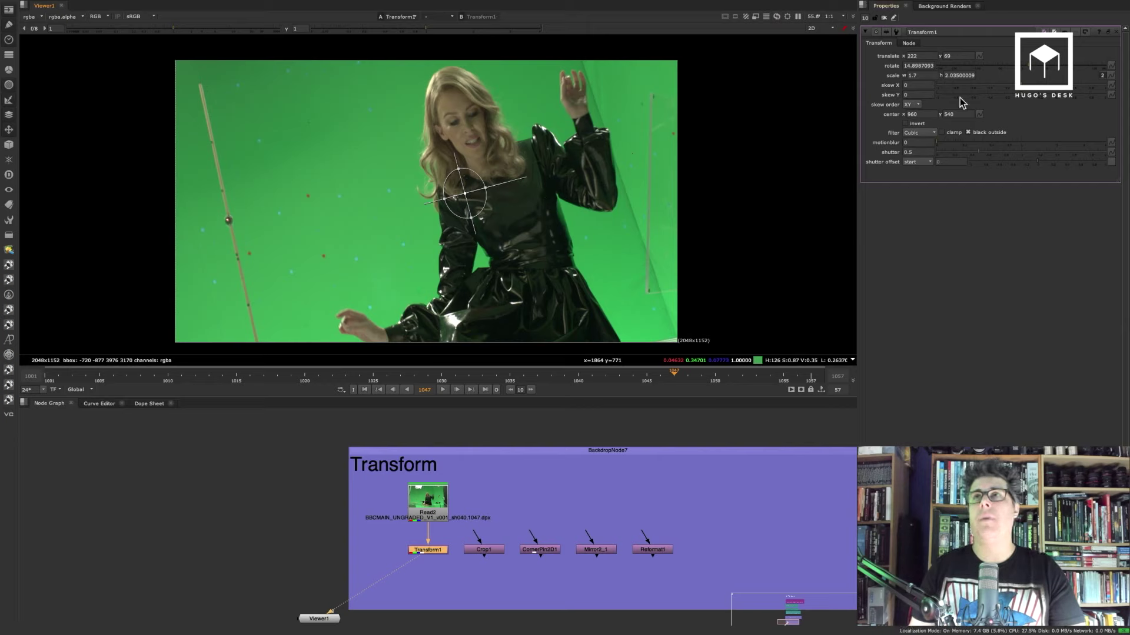
Reset the Transform1 knobs to default, and try rotate 11, scale 1.65, skew X 0.41 and skew Y 0.04.
{"action": "right_click", "coordinate": [880, 148]}
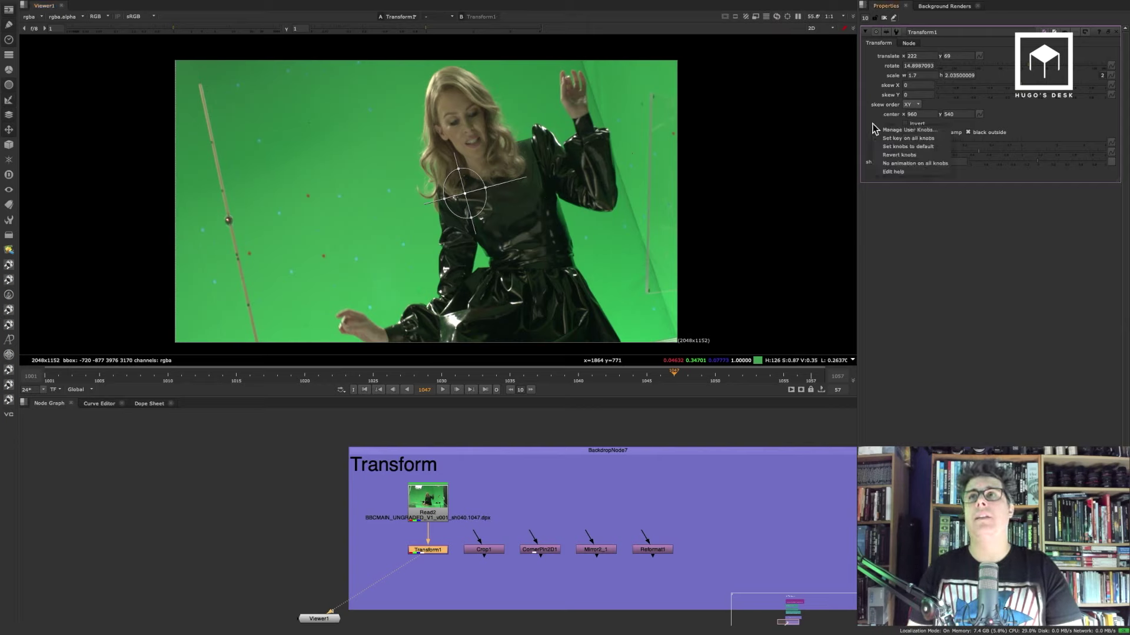
{"action": "left_click", "coordinate": [900, 146]}
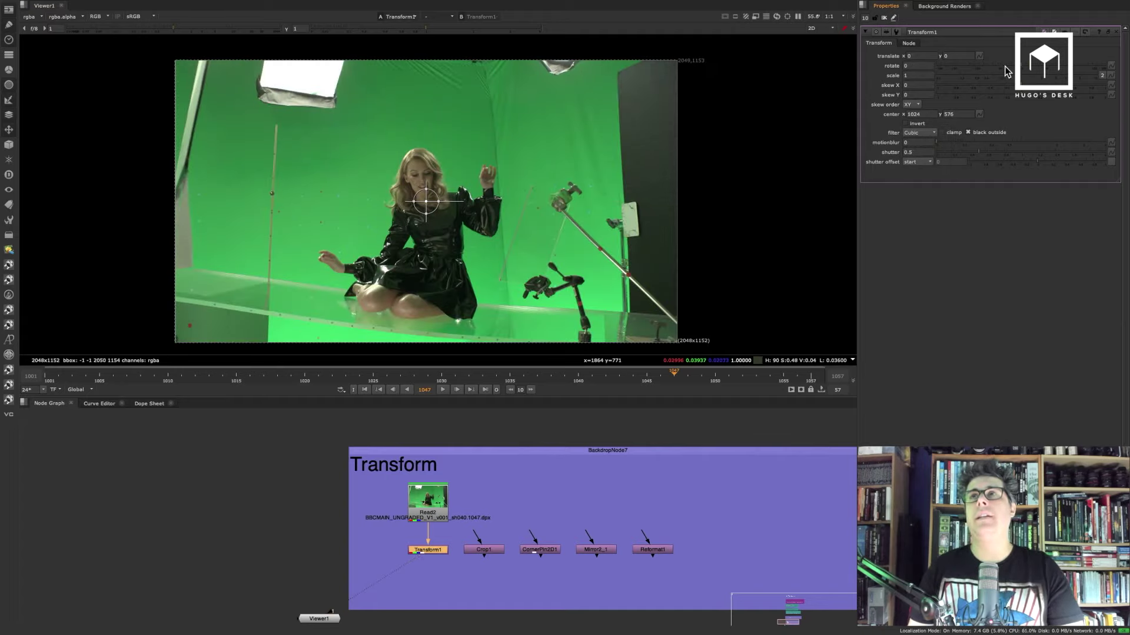
{"action": "left_click", "coordinate": [1027, 67]}
{"action": "left_click", "coordinate": [1025, 67]}
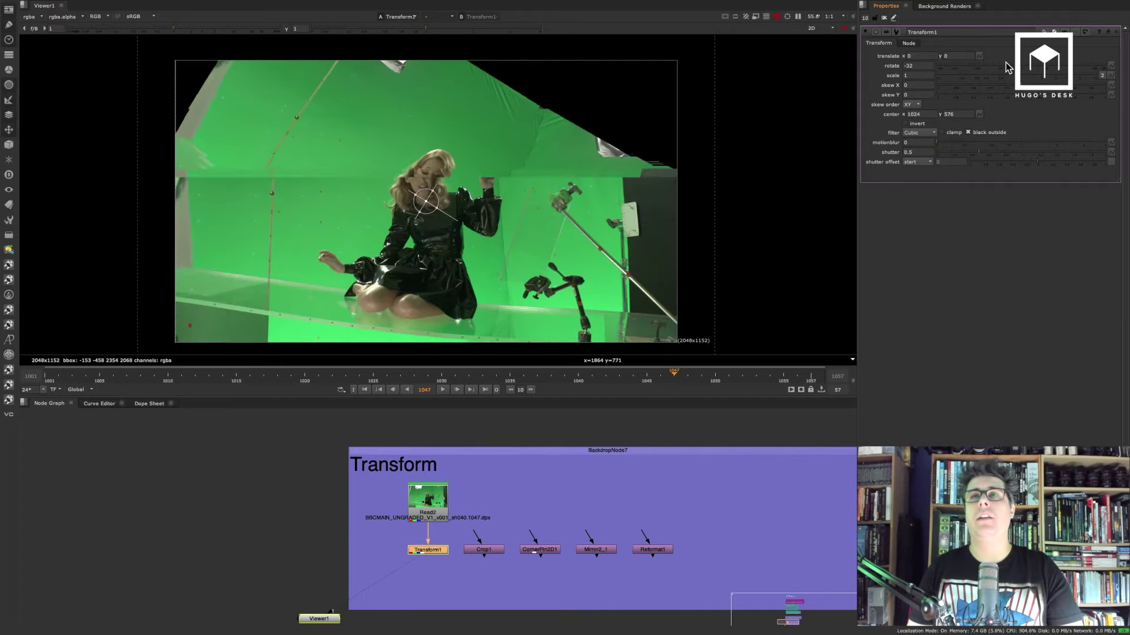
{"action": "left_click", "coordinate": [1009, 77]}
{"action": "left_click_drag", "start_coordinate": [1009, 77], "coordinate": [1054, 66]}
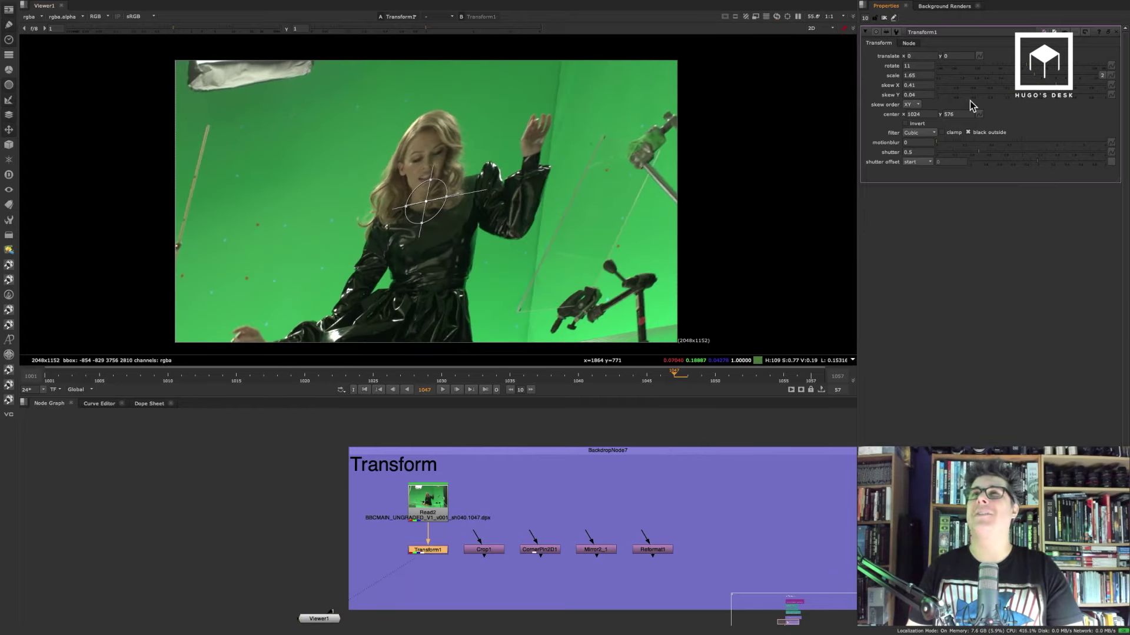
Reset the Transform1 knobs to default, and reposition the image to translate about -38, -31 with scale about 1.54.
{"action": "right_click", "coordinate": [891, 73]}
{"action": "left_click", "coordinate": [900, 92]}
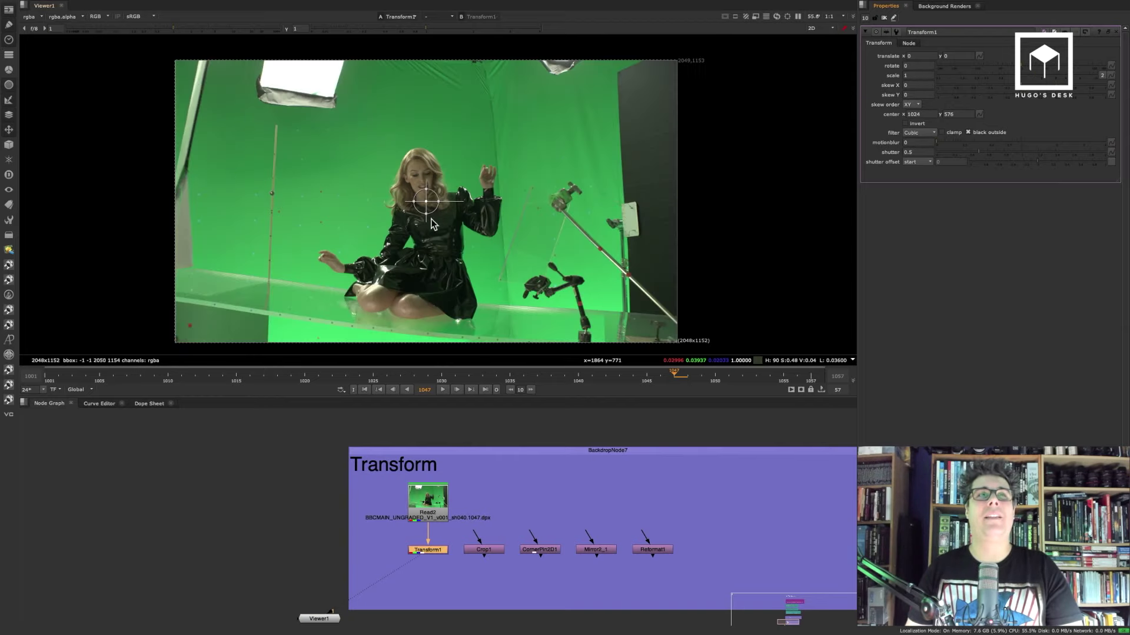
{"action": "left_click_drag", "start_coordinate": [426, 201], "coordinate": [458, 195]}
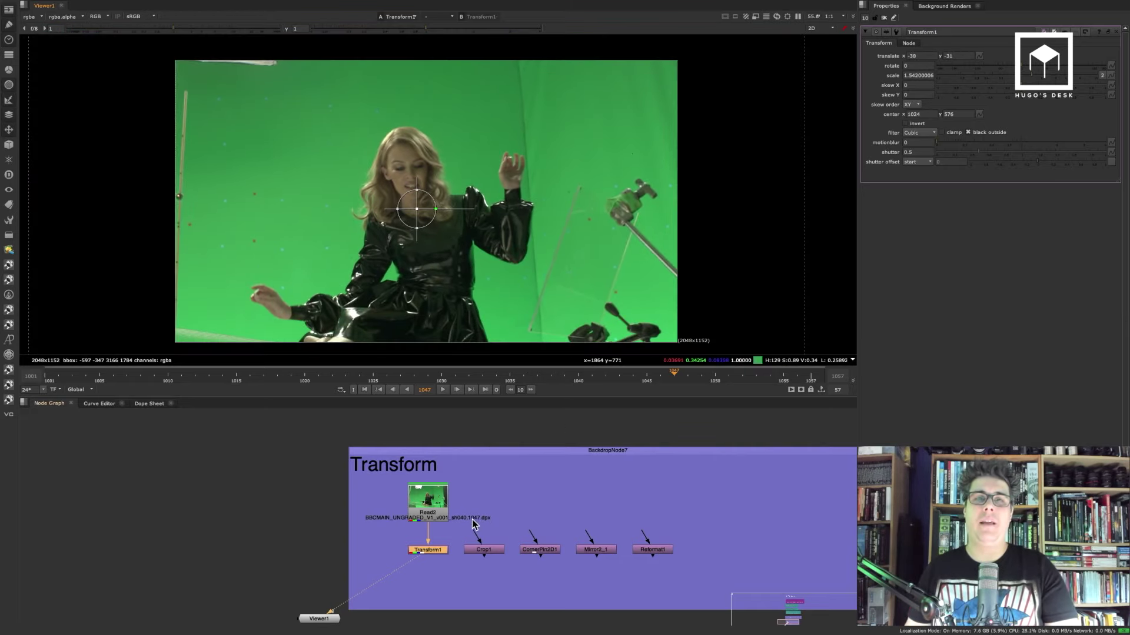
Feed Read2 into Crop1, and show Crop1 in the viewer with its properties open.
{"action": "left_click_drag", "start_coordinate": [474, 527], "coordinate": [428, 503]}
{"action": "key", "text": "1"}
{"action": "double_click", "coordinate": [484, 550]}
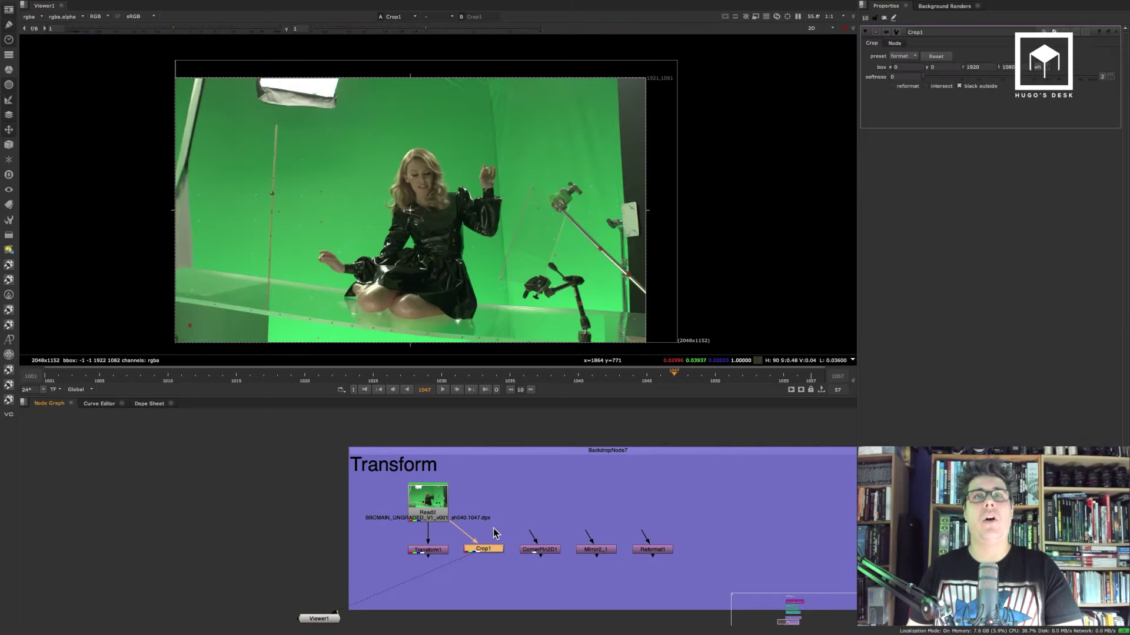
Shrink the Crop1 box around the woman's head and raised hand, to about x 688, y 498, r 1360, t 826.
{"action": "scroll", "coordinate": [522, 190], "scroll_direction": "down", "scroll_amount": 1}
{"action": "left_click_drag", "start_coordinate": [647, 201], "coordinate": [536, 203]}
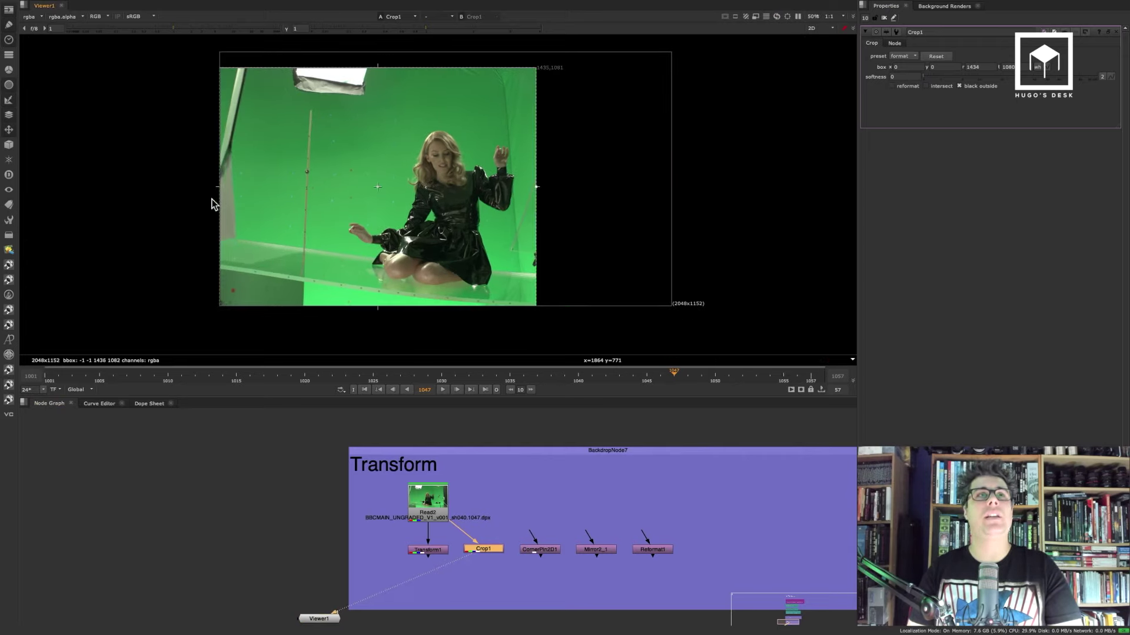
{"action": "left_click_drag", "start_coordinate": [224, 193], "coordinate": [388, 195]}
{"action": "left_click_drag", "start_coordinate": [461, 67], "coordinate": [462, 132]}
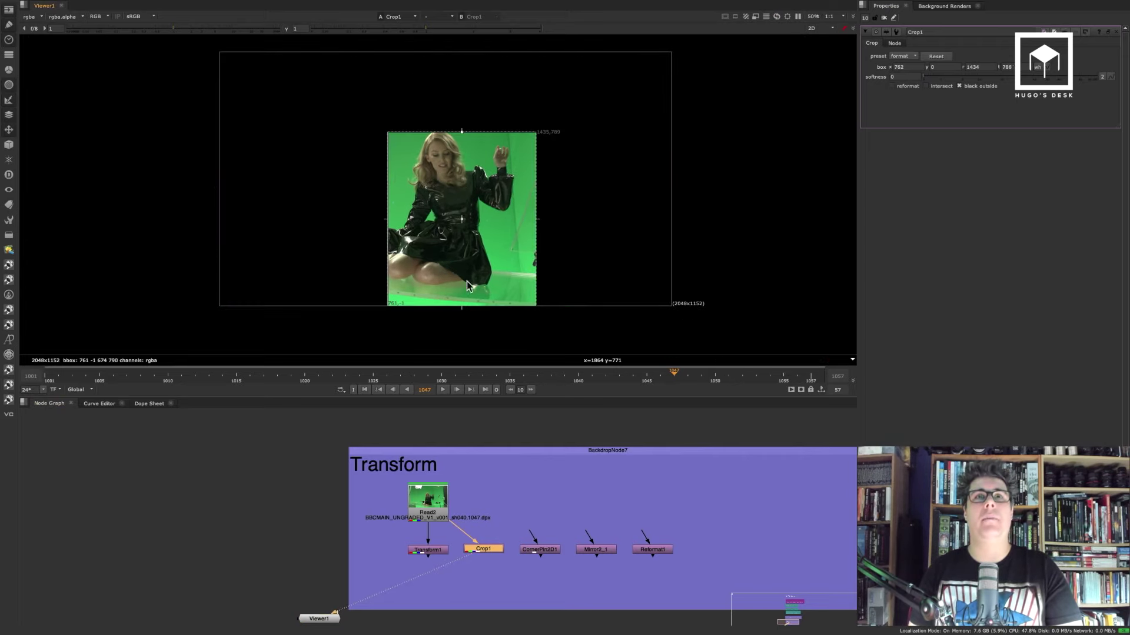
{"action": "left_click_drag", "start_coordinate": [462, 305], "coordinate": [443, 160]}
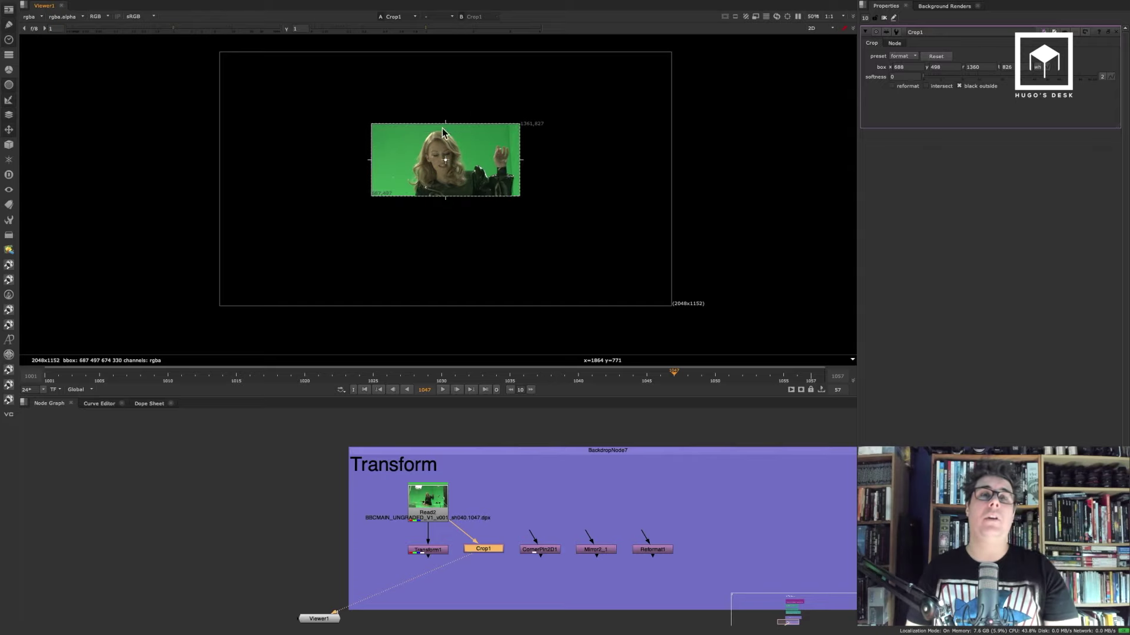
{"action": "scroll", "coordinate": [457, 154], "scroll_direction": "up", "scroll_amount": 3}
{"action": "scroll", "coordinate": [471, 118], "scroll_direction": "down", "scroll_amount": 4}
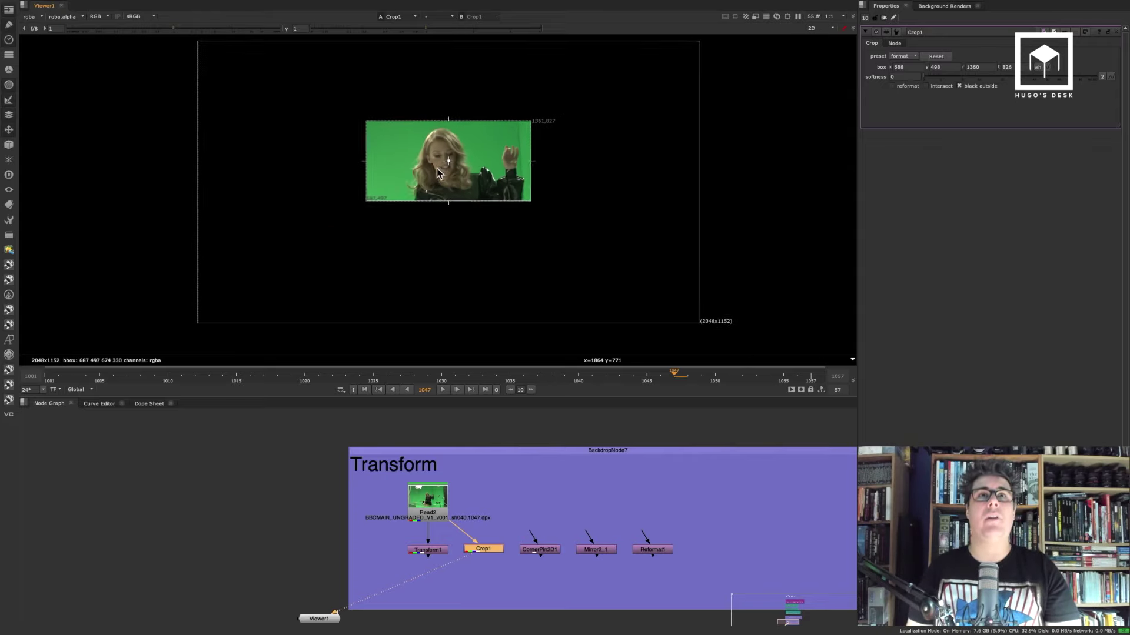
{"action": "left_click_drag", "start_coordinate": [445, 57], "coordinate": [609, 101]}
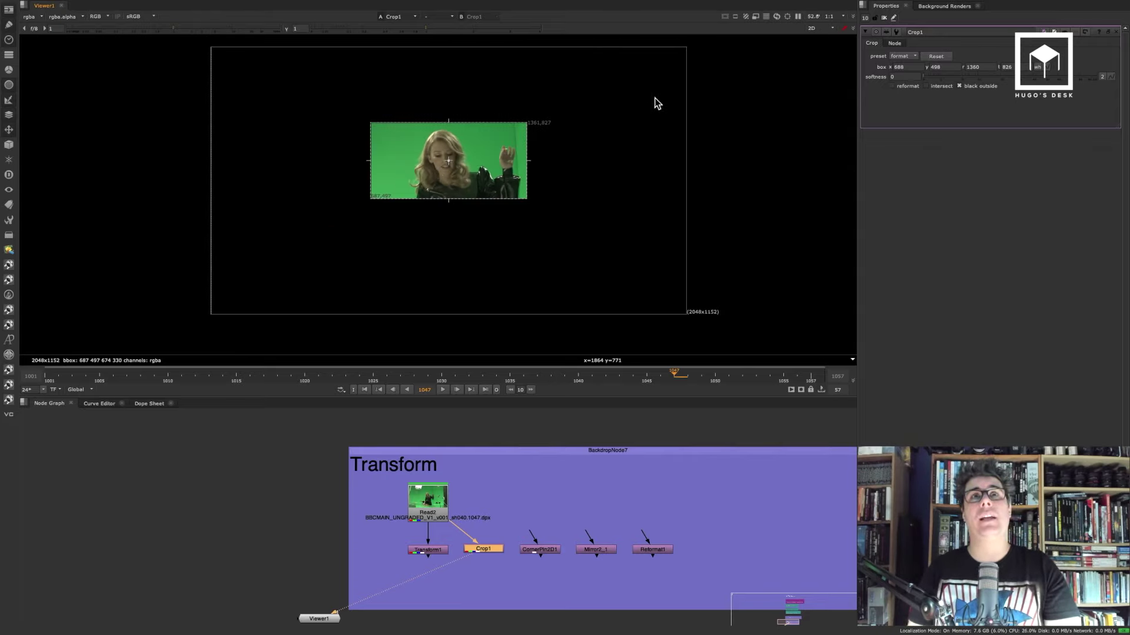
{"action": "left_click_drag", "start_coordinate": [267, 240], "coordinate": [521, 288]}
{"action": "scroll", "coordinate": [473, 149], "scroll_direction": "up", "scroll_amount": 3}
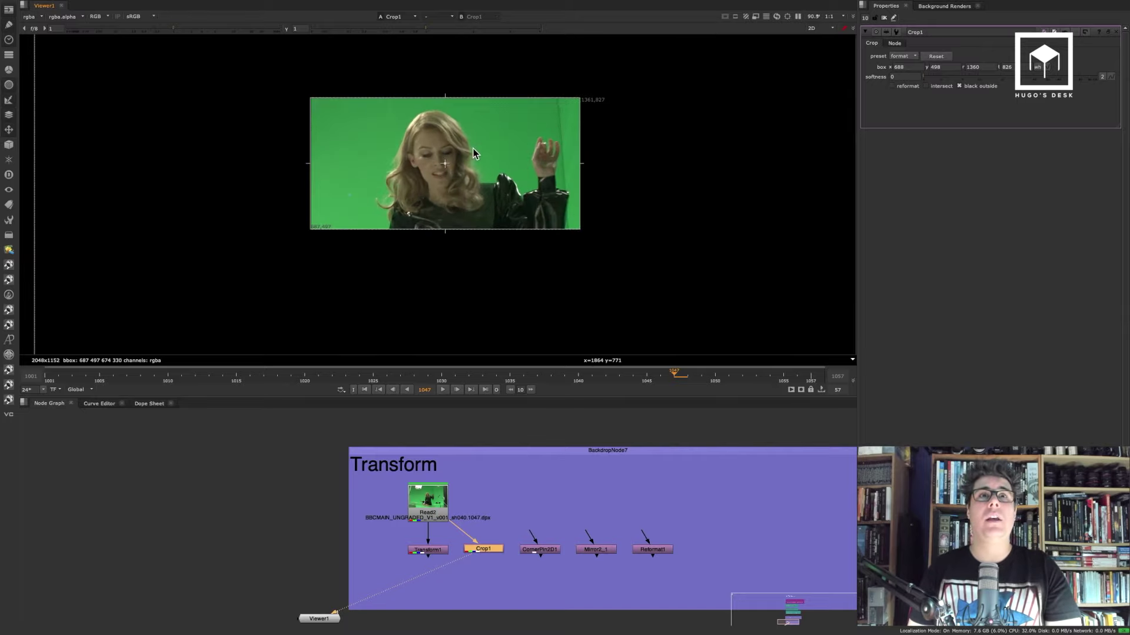
Play the shot through Crop1 and stop it to check the crop against the woman's movement.
{"action": "scroll", "coordinate": [453, 210], "scroll_direction": "down", "scroll_amount": 2}
{"action": "left_click", "coordinate": [442, 390]}
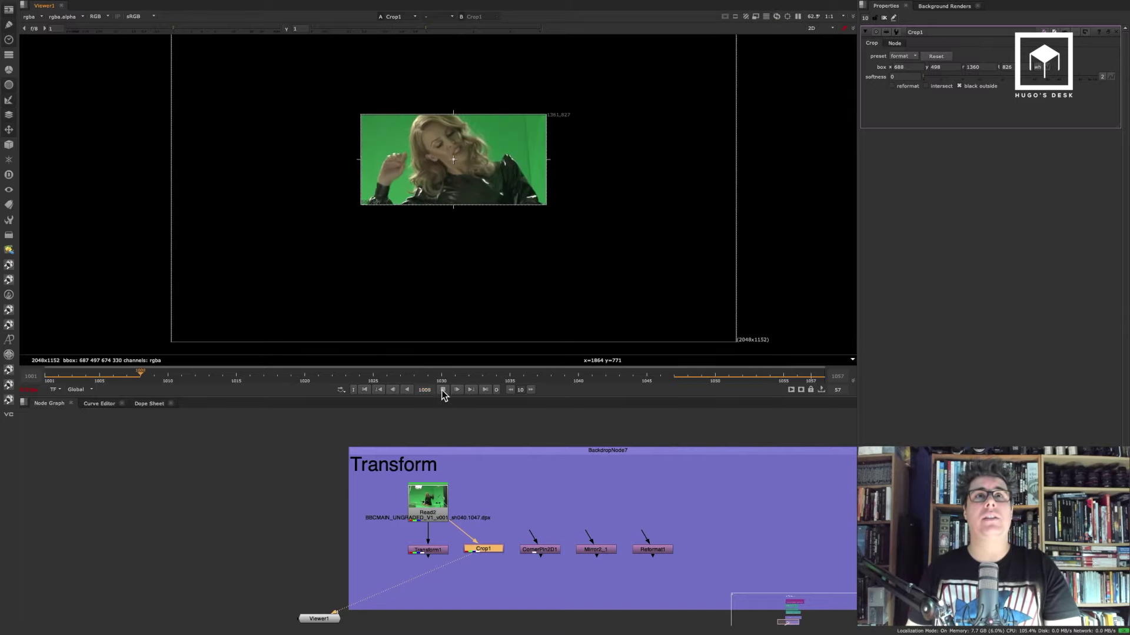
{"action": "left_click", "coordinate": [442, 390]}
{"action": "scroll", "coordinate": [620, 160], "scroll_direction": "down", "scroll_amount": 1}
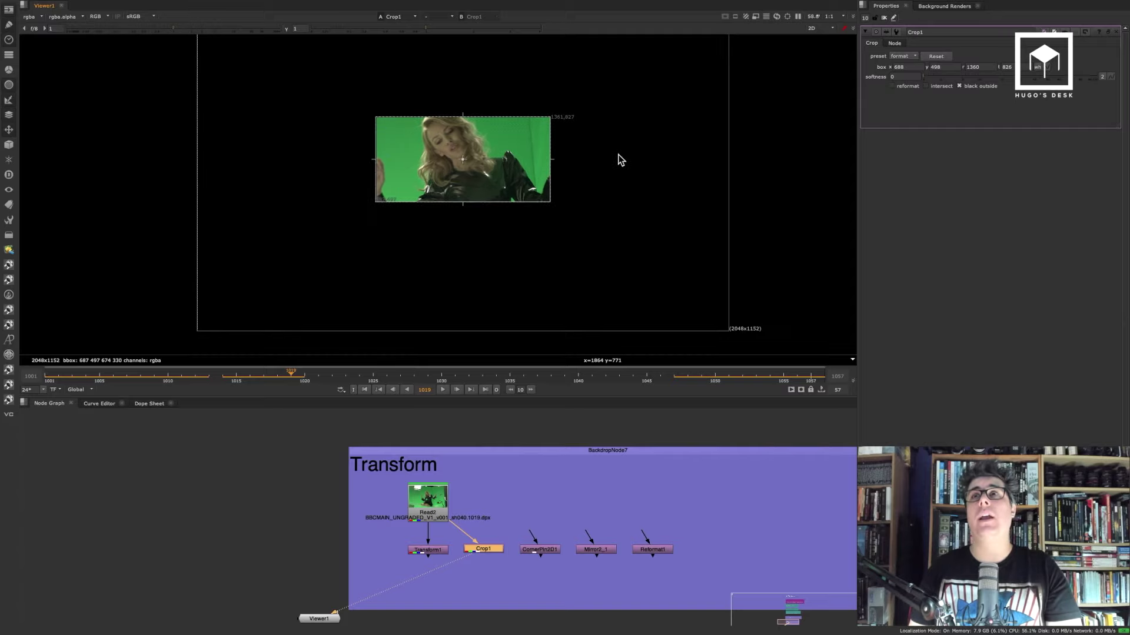
Try the reformat option on Crop1, so the frame matches the crop box, and play the reformatted shot.
{"action": "left_click", "coordinate": [892, 86]}
{"action": "scroll", "coordinate": [532, 187], "scroll_direction": "down", "scroll_amount": 5}
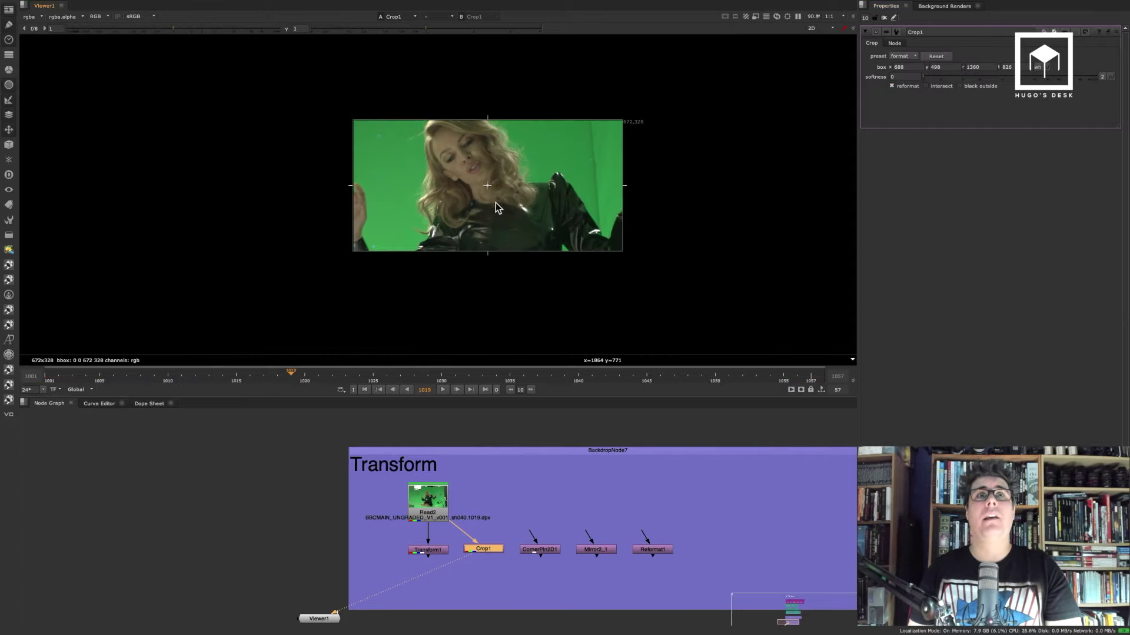
{"action": "middle_click_drag", "start_coordinate": [496, 202], "coordinate": [462, 209]}
{"action": "scroll", "coordinate": [459, 236], "scroll_direction": "up", "scroll_amount": 3}
{"action": "left_click", "coordinate": [442, 391]}
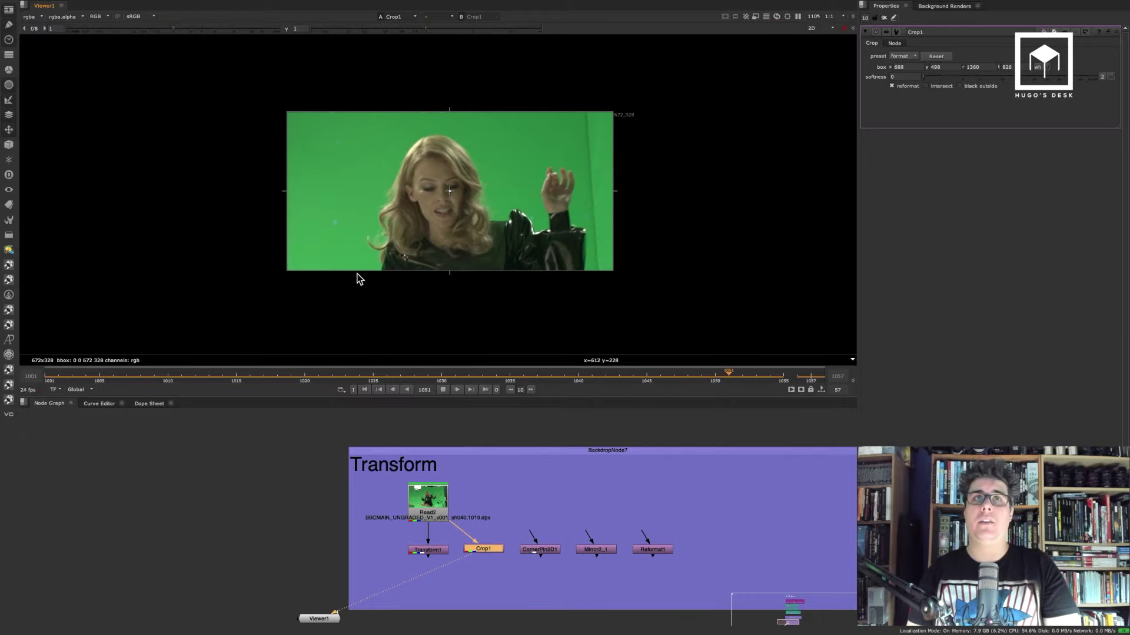
{"action": "left_click", "coordinate": [898, 86]}
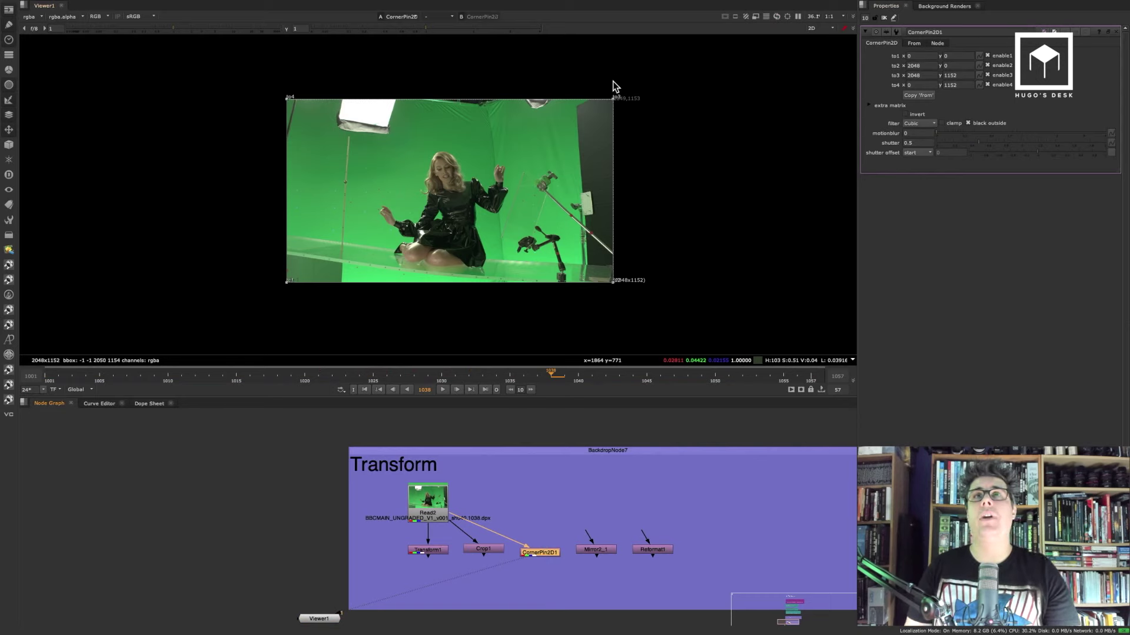
Pull the four CornerPin2D1 corners inward, to about to1 670, 206, to2 1866, 158, to3 1834, 1008 and to4 340, 1050.
{"action": "scroll", "coordinate": [613, 94], "scroll_direction": "up", "scroll_amount": 2}
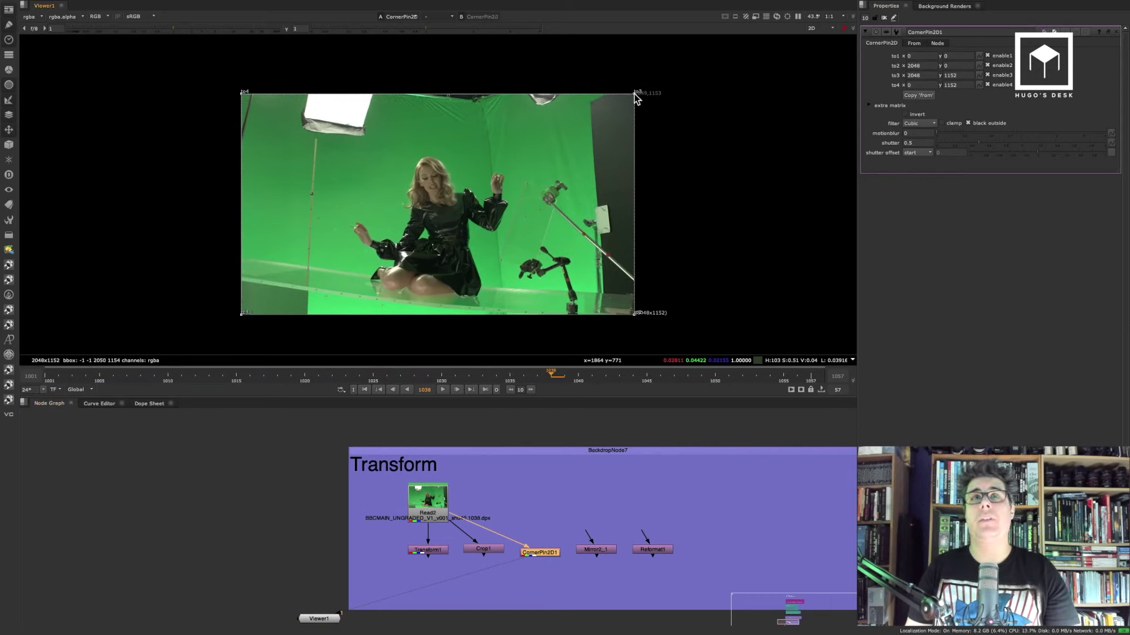
{"action": "left_click_drag", "start_coordinate": [634, 94], "coordinate": [595, 121]}
{"action": "left_click_drag", "start_coordinate": [634, 314], "coordinate": [599, 283]}
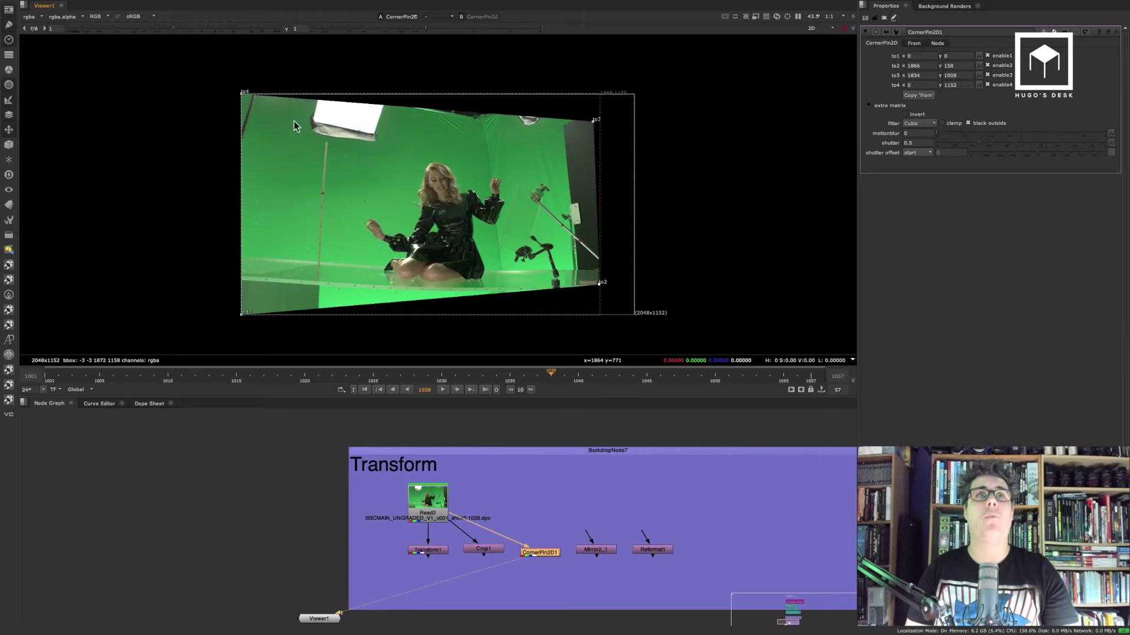
{"action": "left_click_drag", "start_coordinate": [242, 94], "coordinate": [307, 111]}
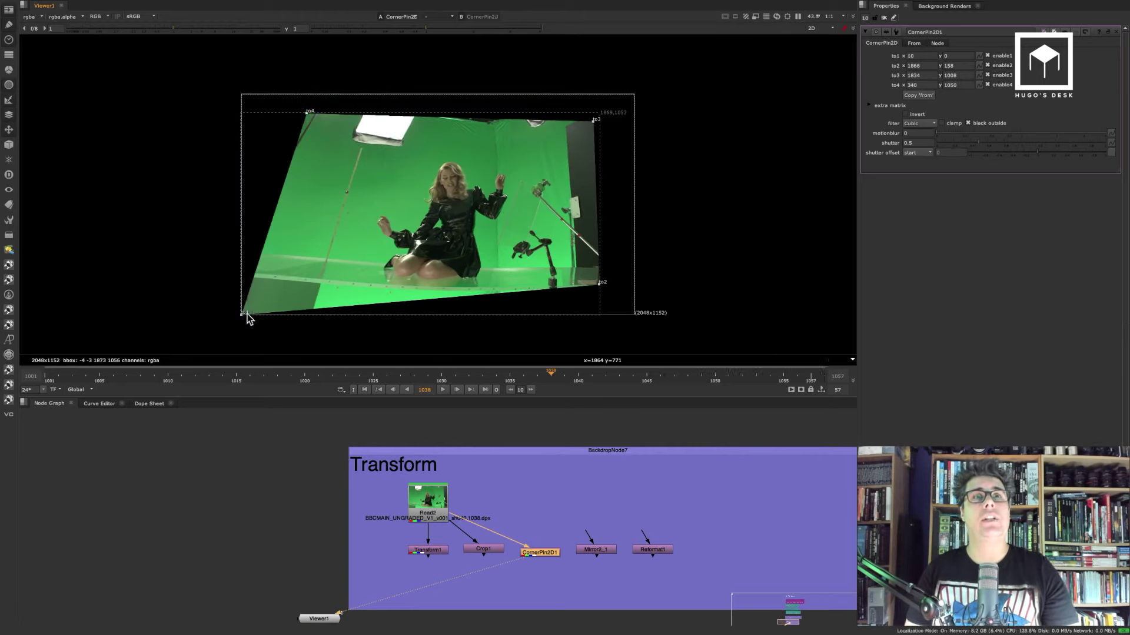
{"action": "left_click_drag", "start_coordinate": [242, 313], "coordinate": [372, 274]}
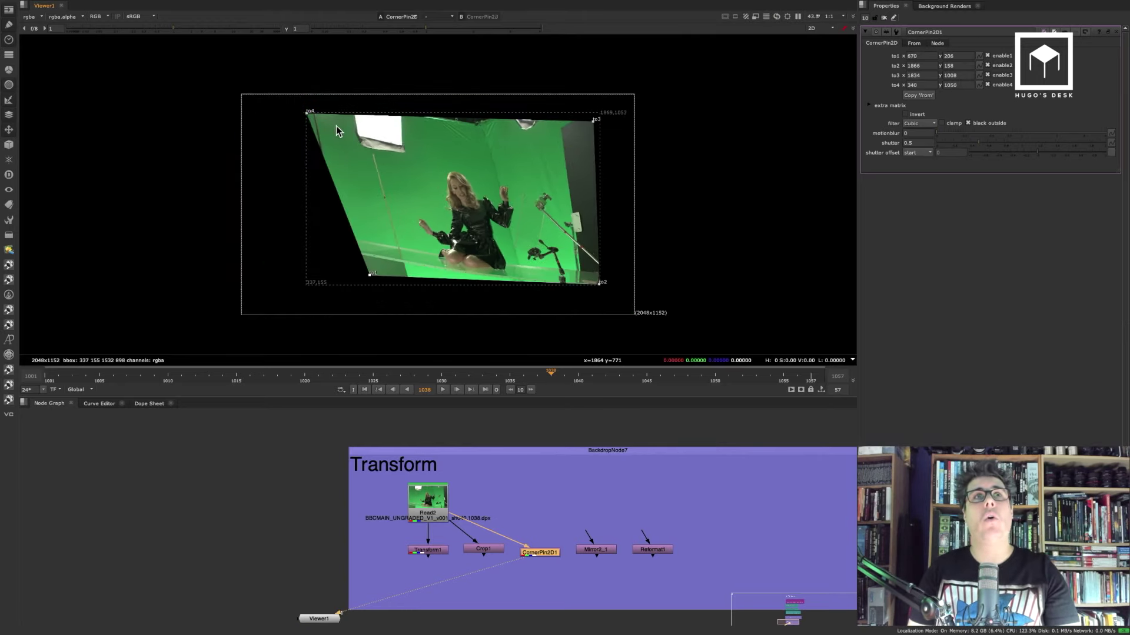
Reshape the corner pin to about to1 438, 294, to2 1504, 98, to3 1618, 1070 and to4 504, 1016, and play the shot.
{"action": "left_click_drag", "start_coordinate": [307, 111], "coordinate": [369, 109]}
{"action": "left_click_drag", "start_coordinate": [593, 120], "coordinate": [535, 103]}
{"action": "left_click_drag", "start_coordinate": [598, 284], "coordinate": [531, 294]}
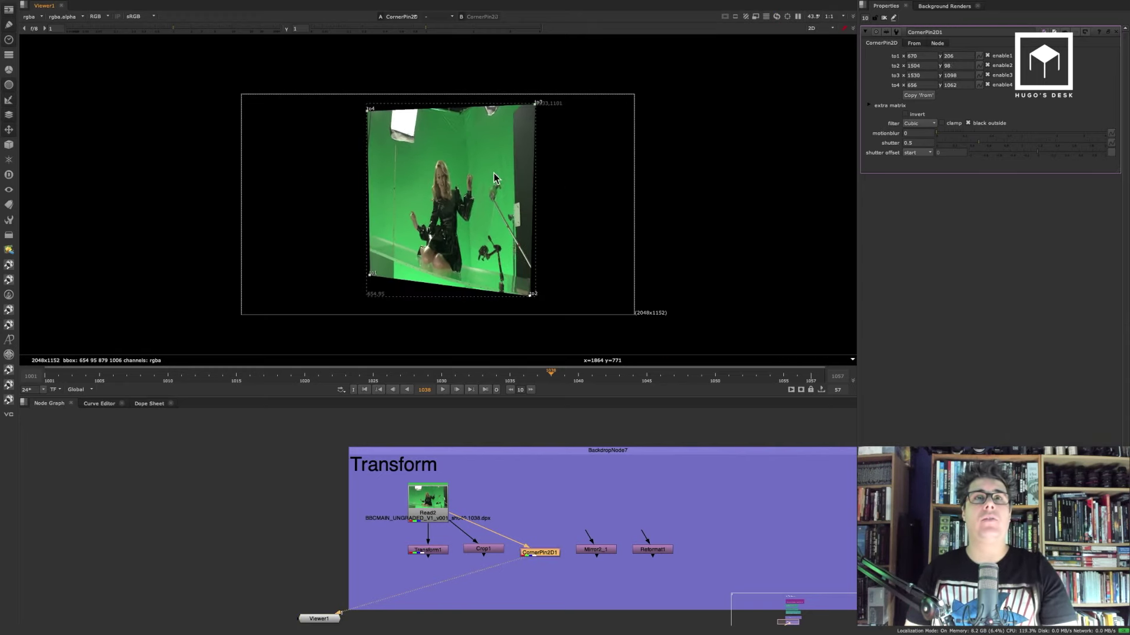
{"action": "left_click_drag", "start_coordinate": [369, 274], "coordinate": [326, 258]}
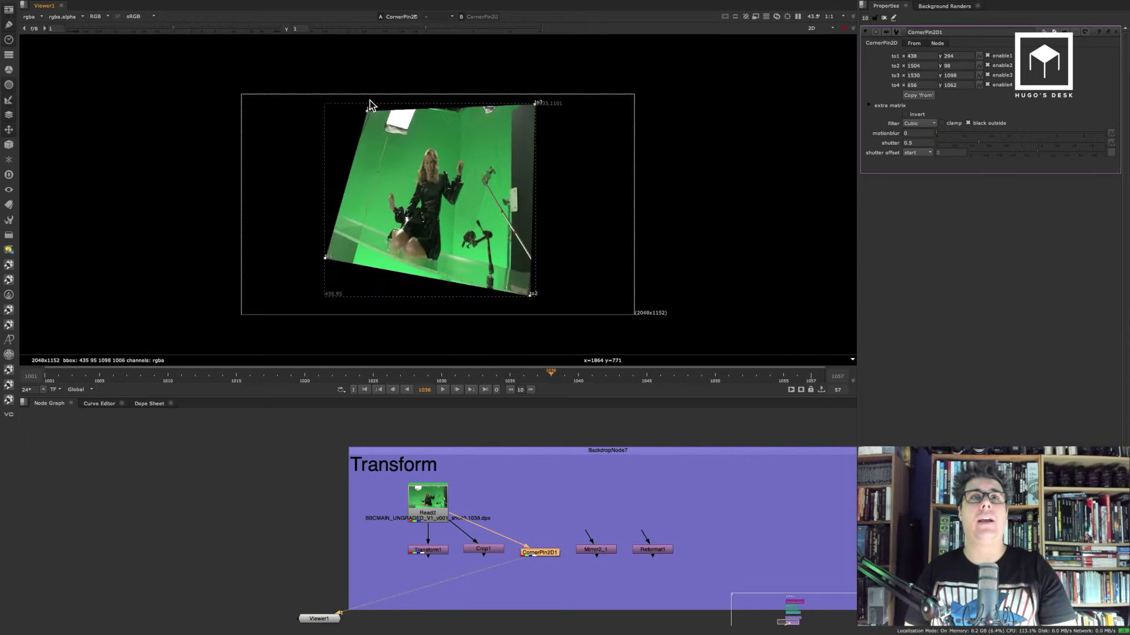
{"action": "left_click_drag", "start_coordinate": [370, 109], "coordinate": [340, 118]}
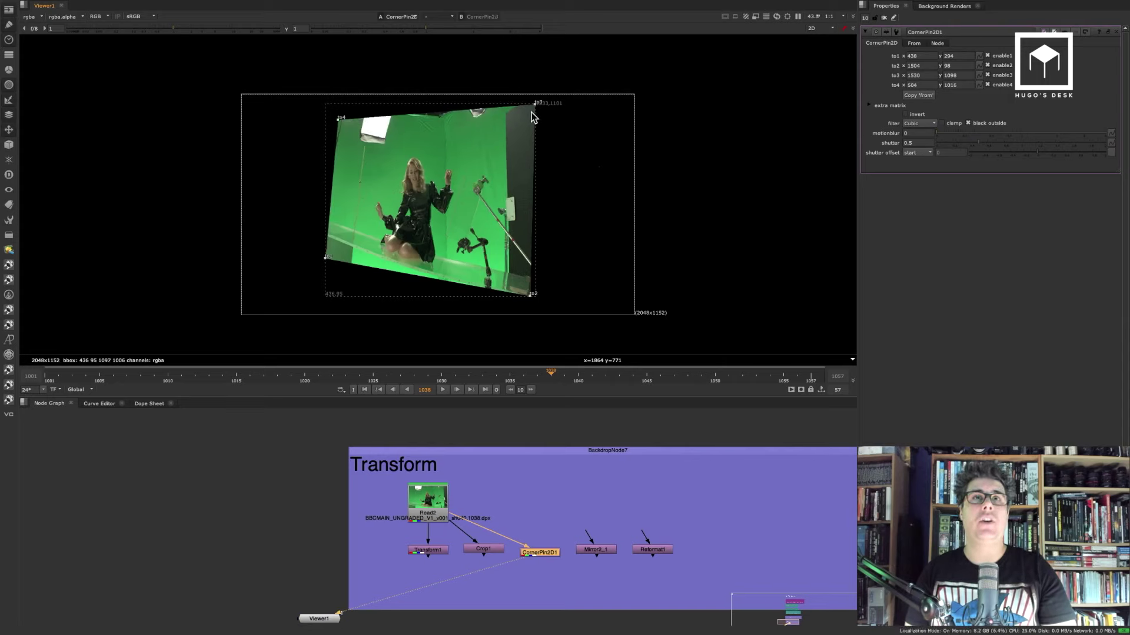
{"action": "left_click_drag", "start_coordinate": [531, 112], "coordinate": [551, 122]}
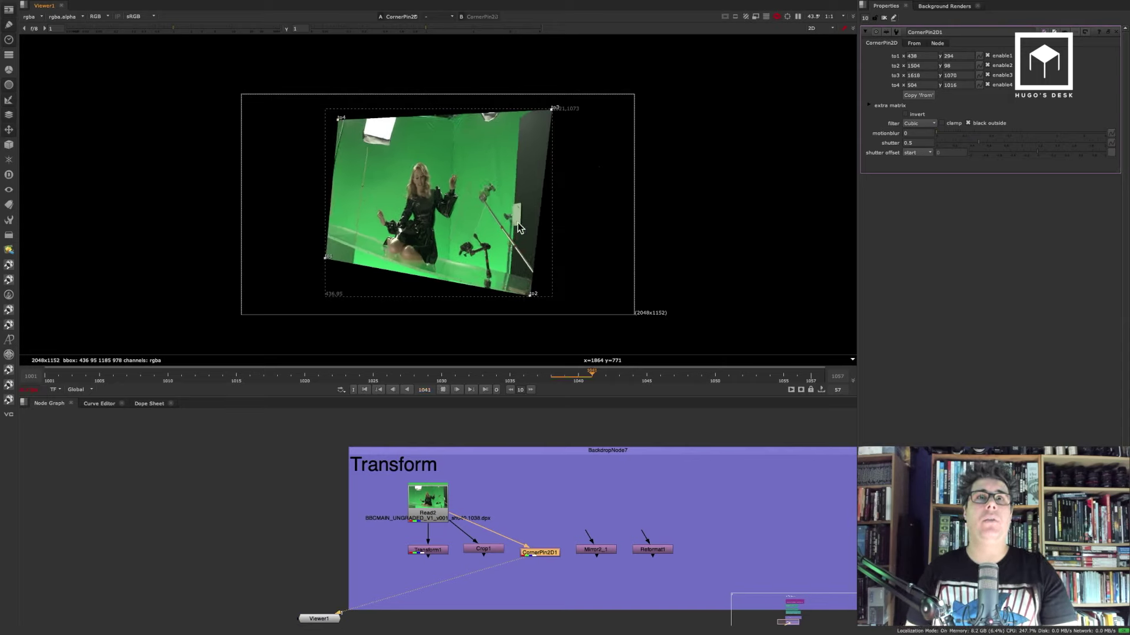
{"action": "left_click", "coordinate": [443, 388]}
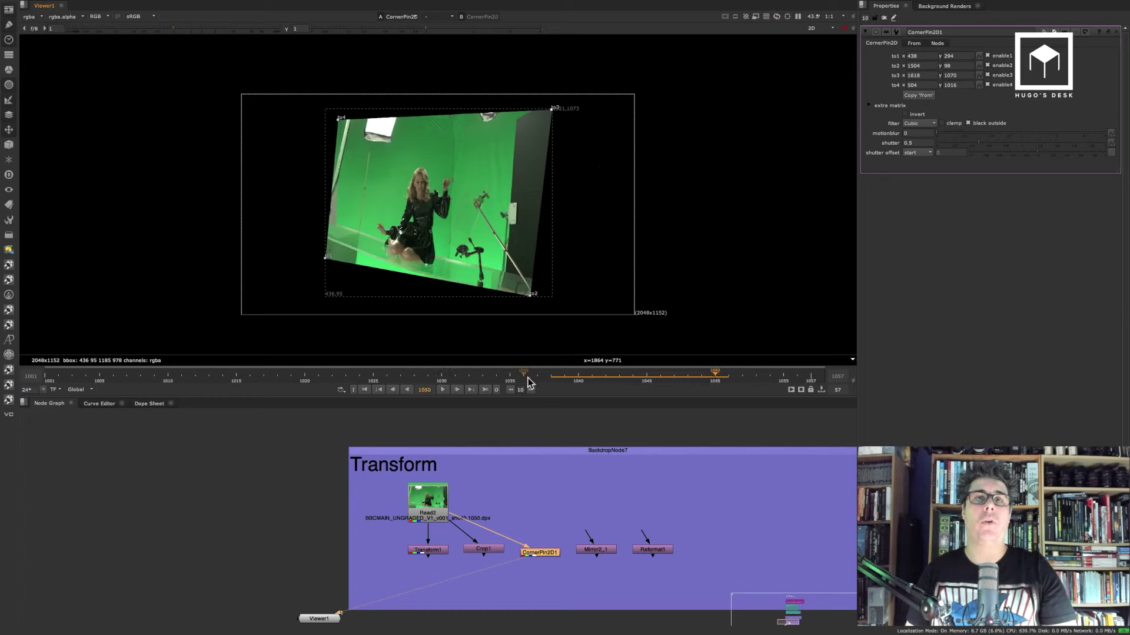
Show Mirror2_1 in the viewer with its properties open, and switch its vertical flip on and off.
{"action": "double_click", "coordinate": [596, 548]}
{"action": "key", "text": "1"}
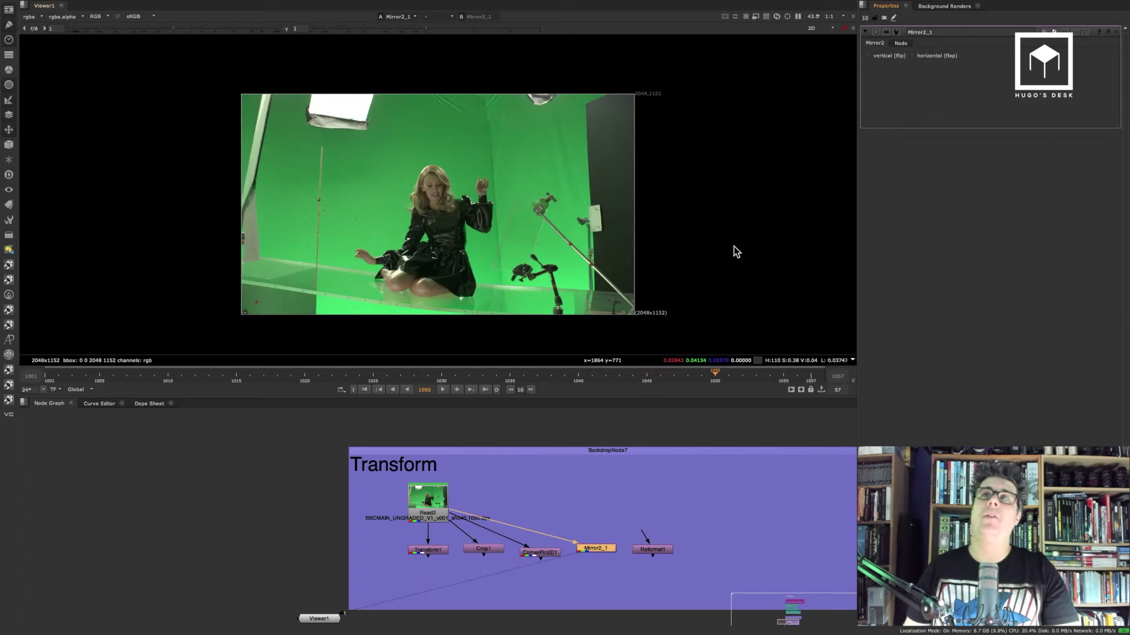
{"action": "left_click", "coordinate": [880, 55]}
{"action": "left_click", "coordinate": [883, 57]}
{"action": "left_click", "coordinate": [884, 57]}
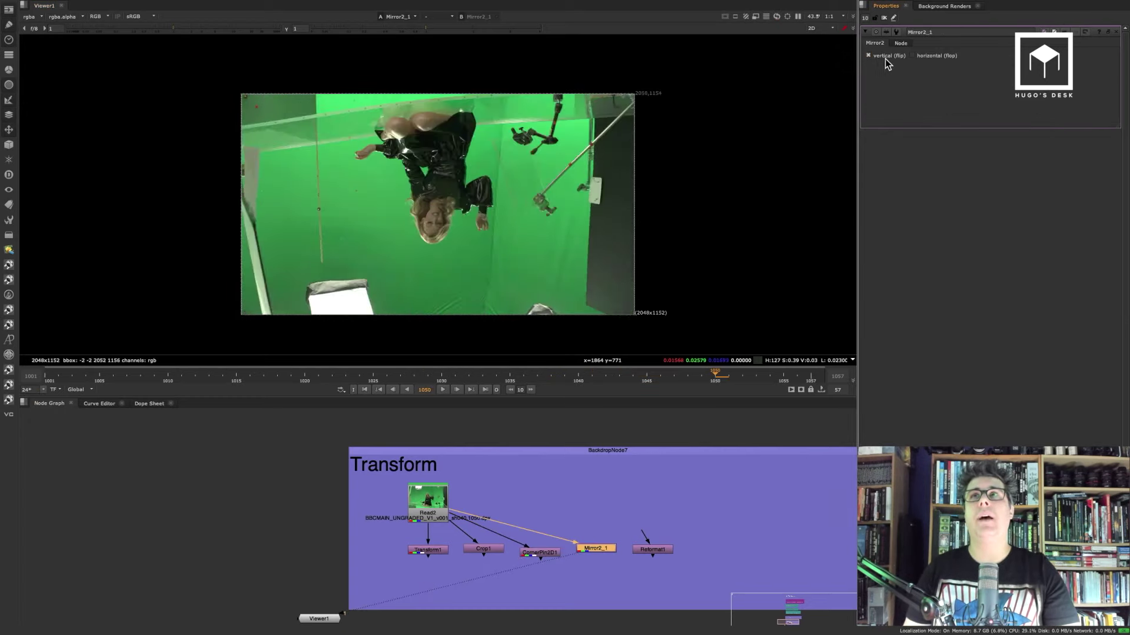
{"action": "left_click", "coordinate": [906, 59]}
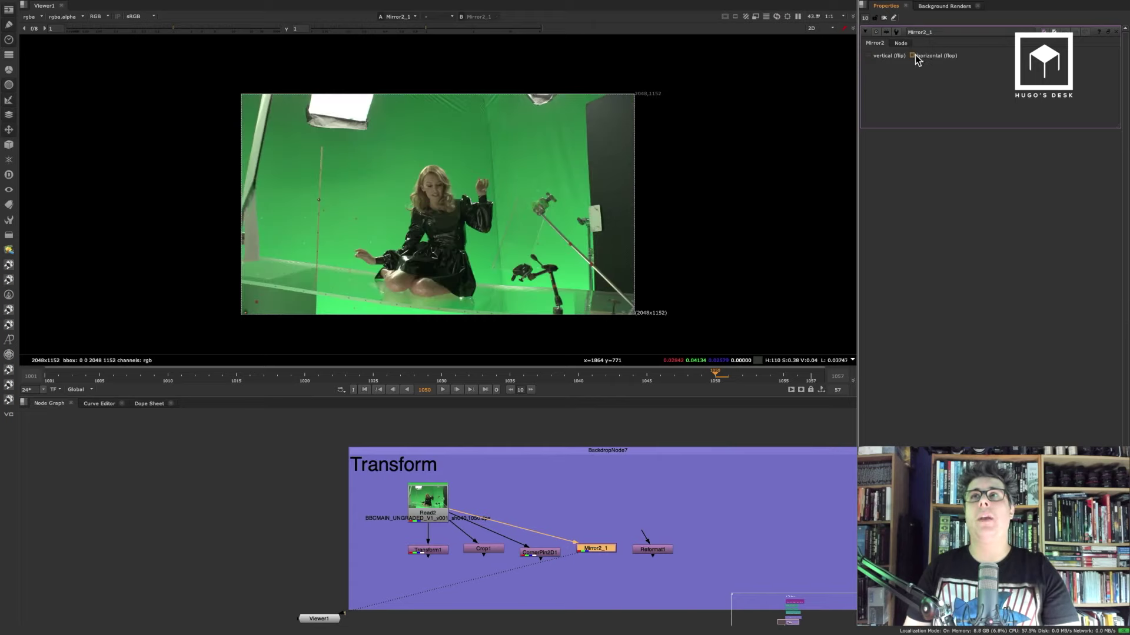
Switch the horizontal flop of Mirror2_1 on and off several times to compare the mirrored image.
{"action": "left_click", "coordinate": [916, 54]}
{"action": "left_click", "coordinate": [917, 54]}
{"action": "left_click", "coordinate": [919, 54]}
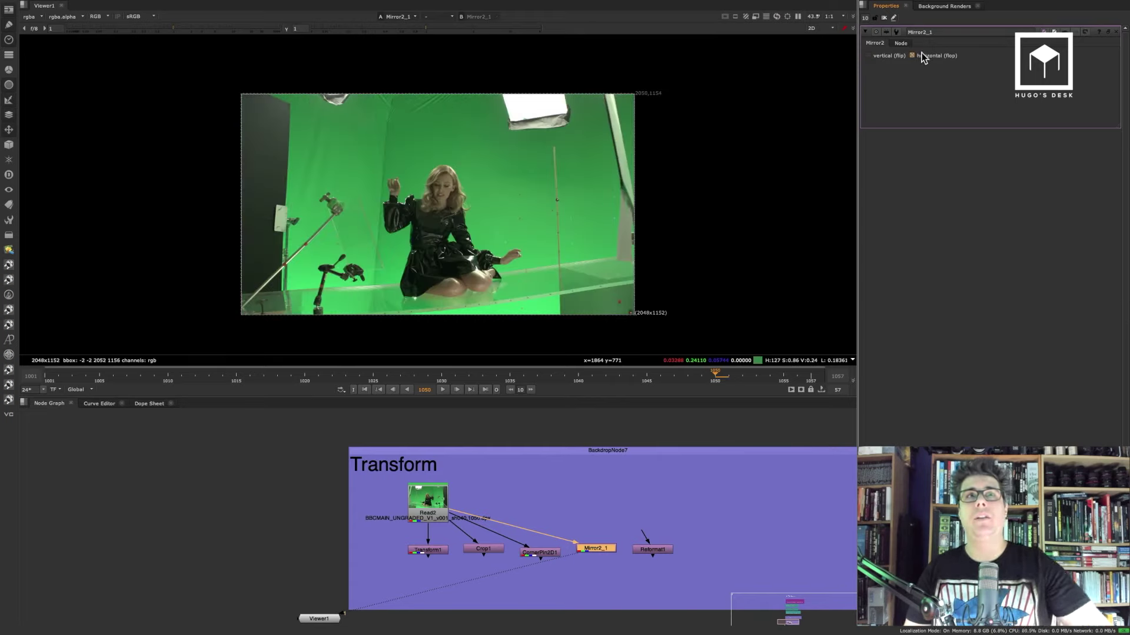
{"action": "left_click", "coordinate": [921, 54]}
{"action": "left_click", "coordinate": [923, 54]}
{"action": "left_click", "coordinate": [923, 55]}
Move Read2 above the middle of the Transform node row and feed it into Reformat1.
{"action": "left_click_drag", "start_coordinate": [465, 494], "coordinate": [582, 470]}
{"action": "left_click", "coordinate": [672, 549]}
{"action": "middle_click_drag", "start_coordinate": [578, 497], "coordinate": [573, 486]}
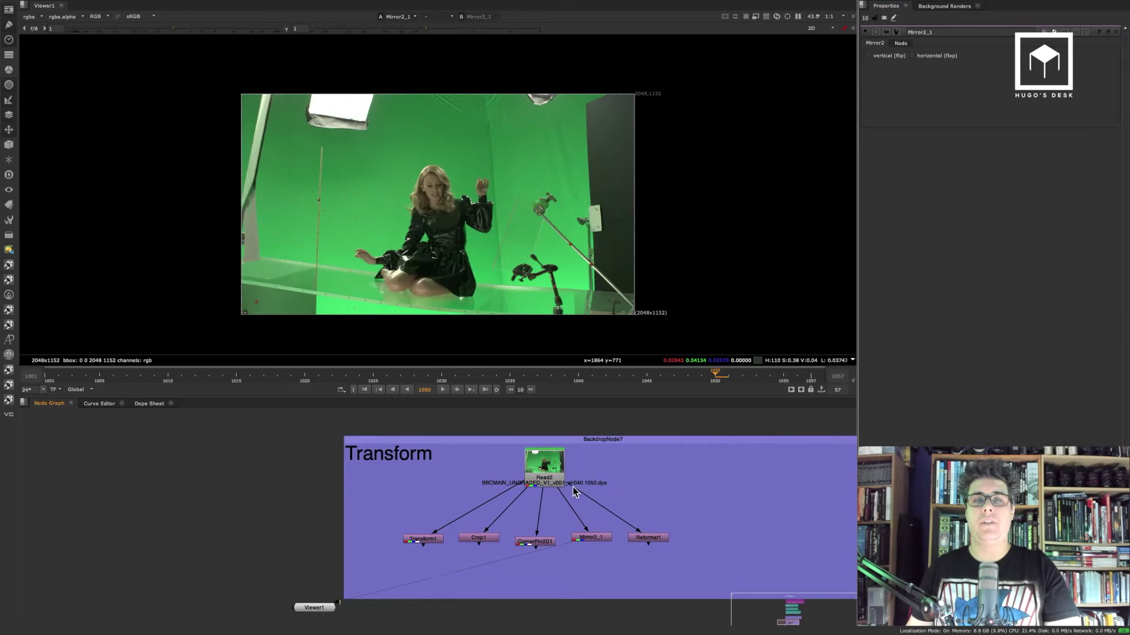
Tidy the row of Crop1, CornerPin2D1, Mirror2_1 and Reformat1 under Read2, and clear the selection.
{"action": "scroll", "coordinate": [573, 486], "scroll_direction": "up", "scroll_amount": 3}
{"action": "left_click", "coordinate": [570, 518]}
{"action": "left_click_drag", "start_coordinate": [398, 525], "coordinate": [397, 528]}
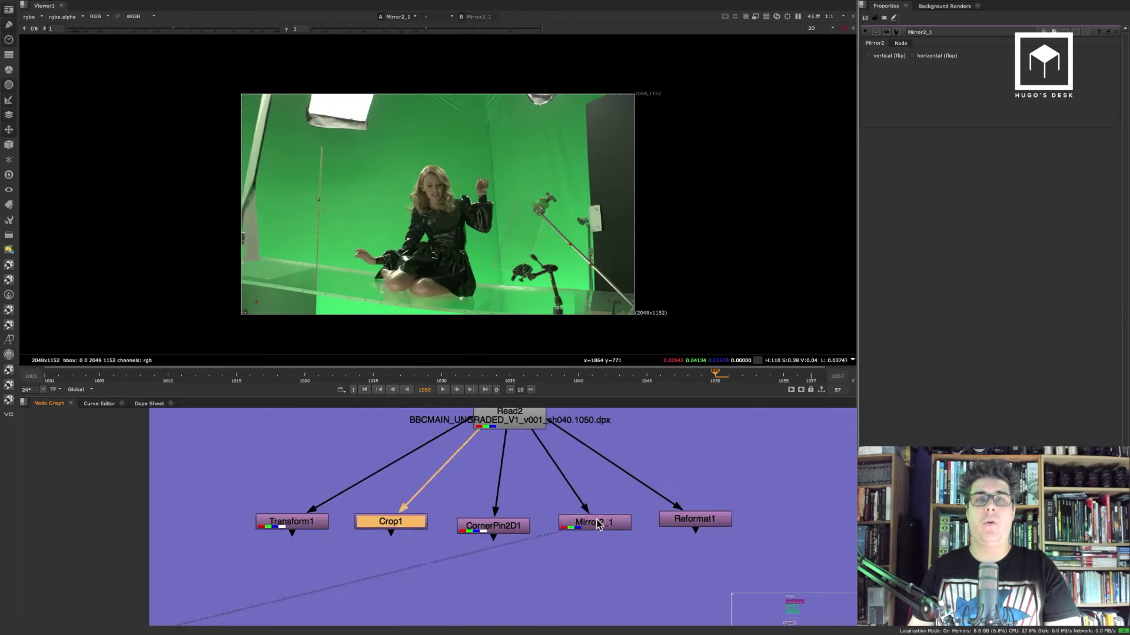
{"action": "left_click_drag", "start_coordinate": [525, 532], "coordinate": [524, 528]}
{"action": "left_click_drag", "start_coordinate": [606, 523], "coordinate": [609, 524]}
{"action": "left_click_drag", "start_coordinate": [700, 519], "coordinate": [706, 519]}
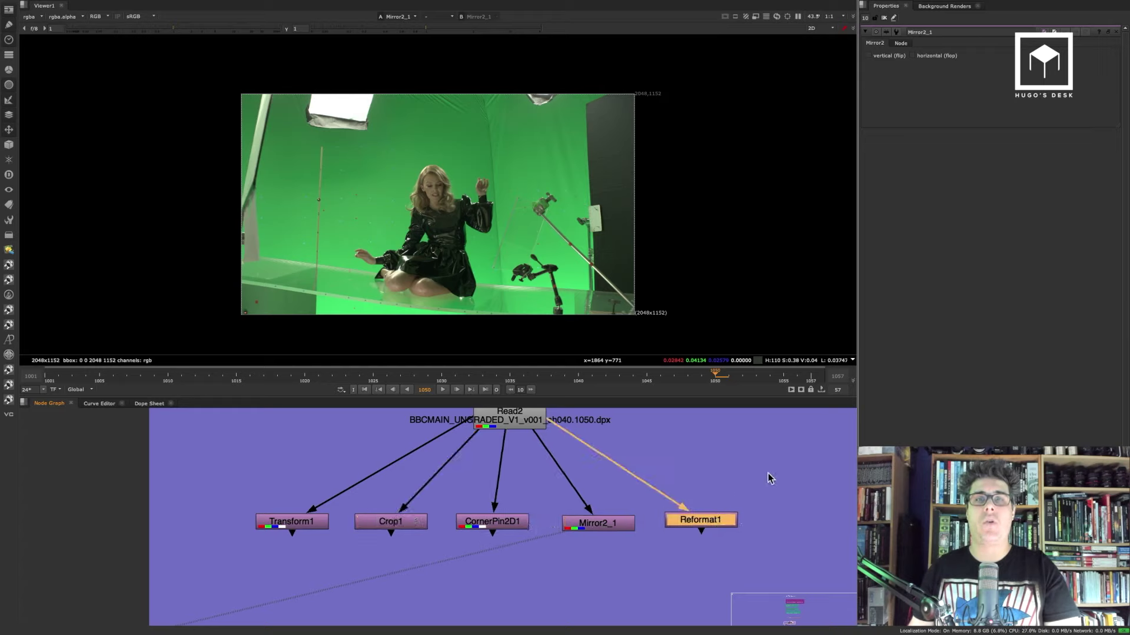
{"action": "left_click", "coordinate": [769, 474]}
{"action": "left_click_drag", "start_coordinate": [214, 477], "coordinate": [767, 456]}
{"action": "left_click", "coordinate": [759, 462]}
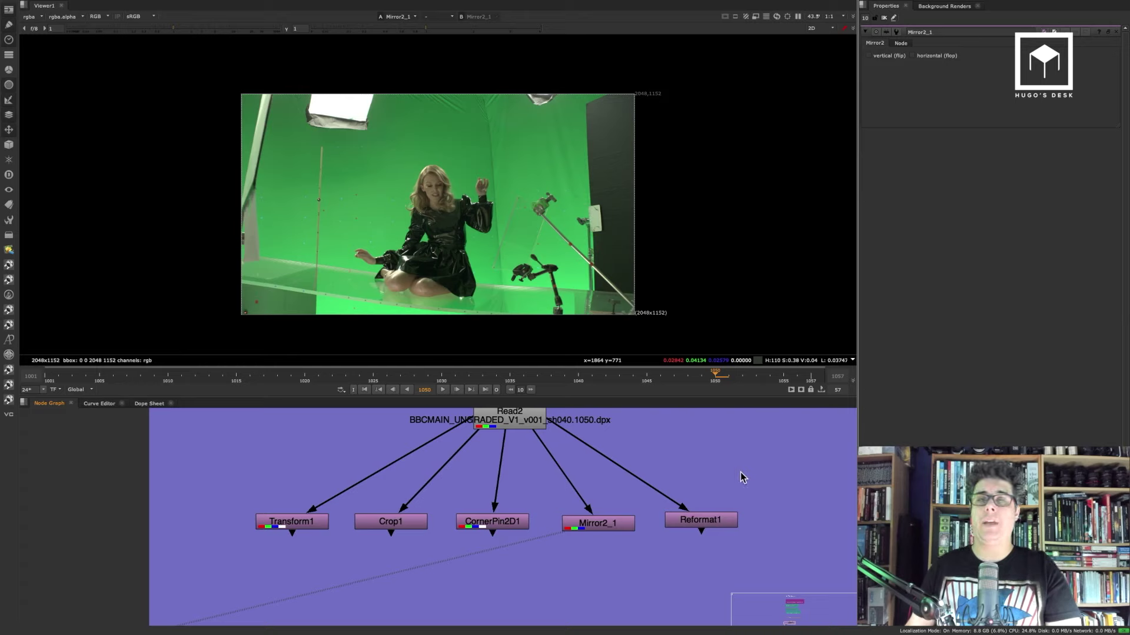
Show Reformat1 in the viewer with its properties open, and close the Mirror2_1 properties.
{"action": "scroll", "coordinate": [743, 477], "scroll_direction": "down", "scroll_amount": 5}
{"action": "middle_click_drag", "start_coordinate": [714, 449], "coordinate": [500, 429]}
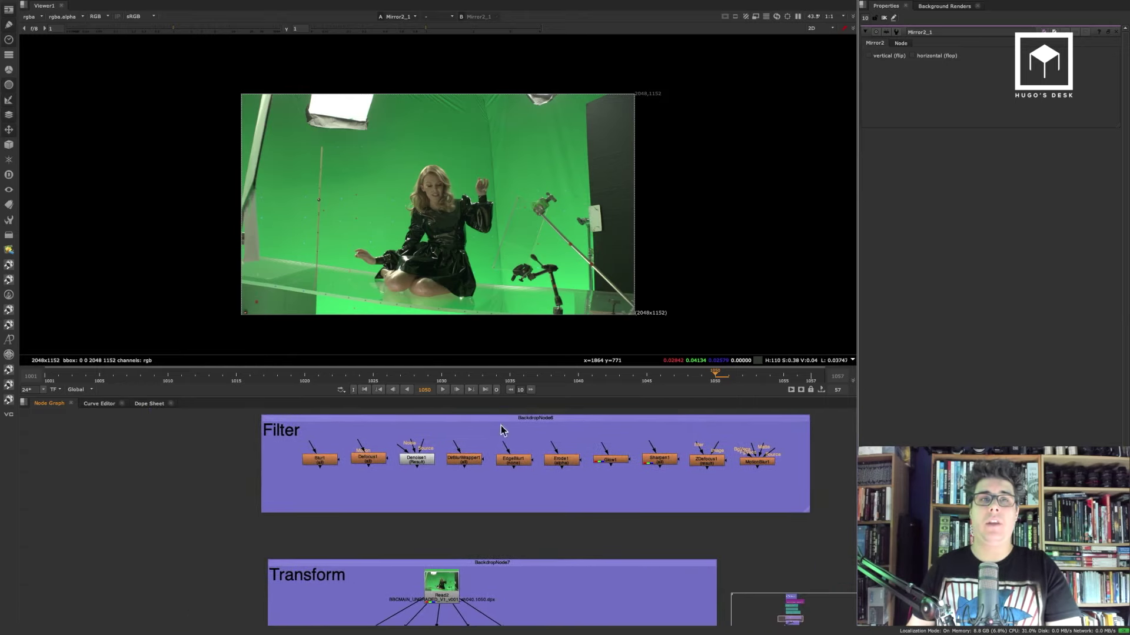
{"action": "scroll", "coordinate": [596, 537], "scroll_direction": "up", "scroll_amount": 5}
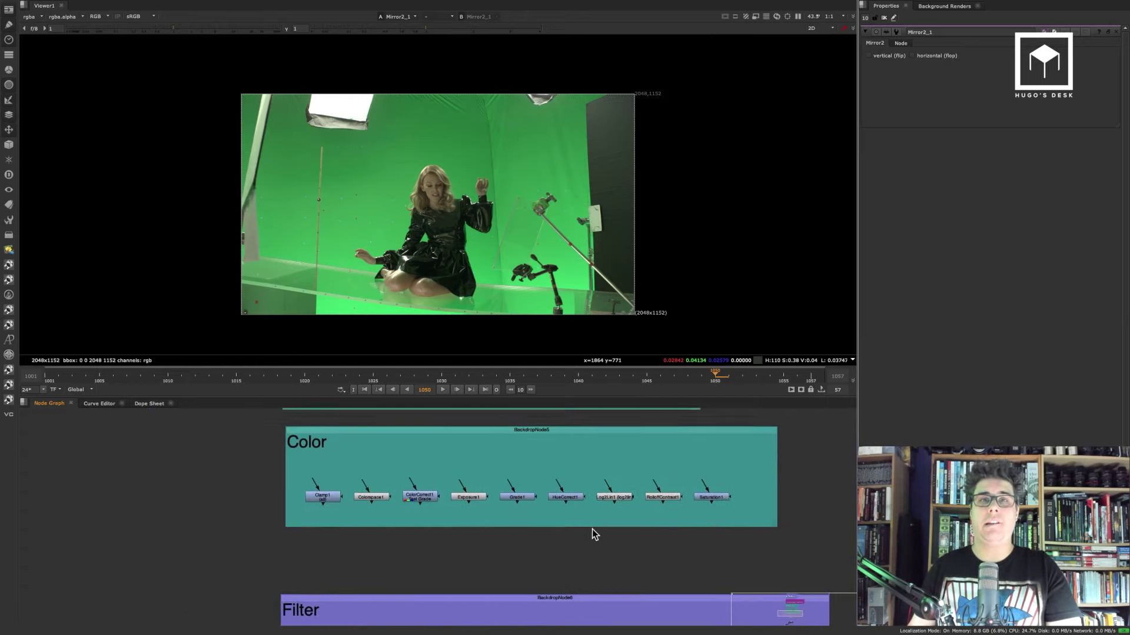
{"action": "scroll", "coordinate": [603, 464], "scroll_direction": "down", "scroll_amount": 10}
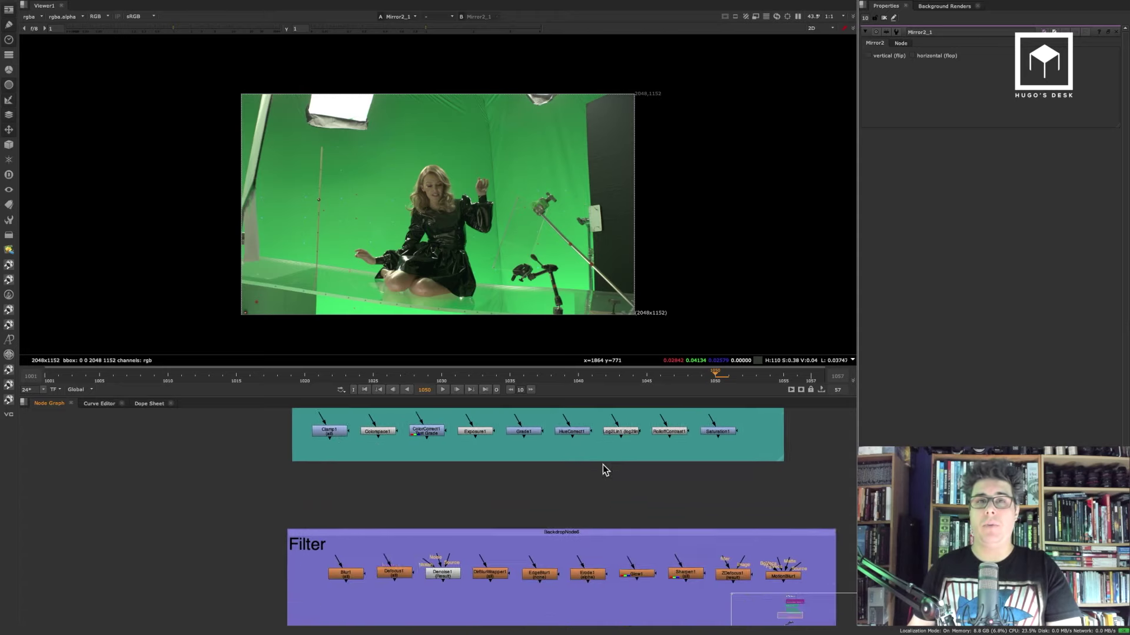
{"action": "scroll", "coordinate": [611, 440], "scroll_direction": "up", "scroll_amount": 5}
{"action": "key", "text": "1"}
{"action": "double_click", "coordinate": [610, 514]}
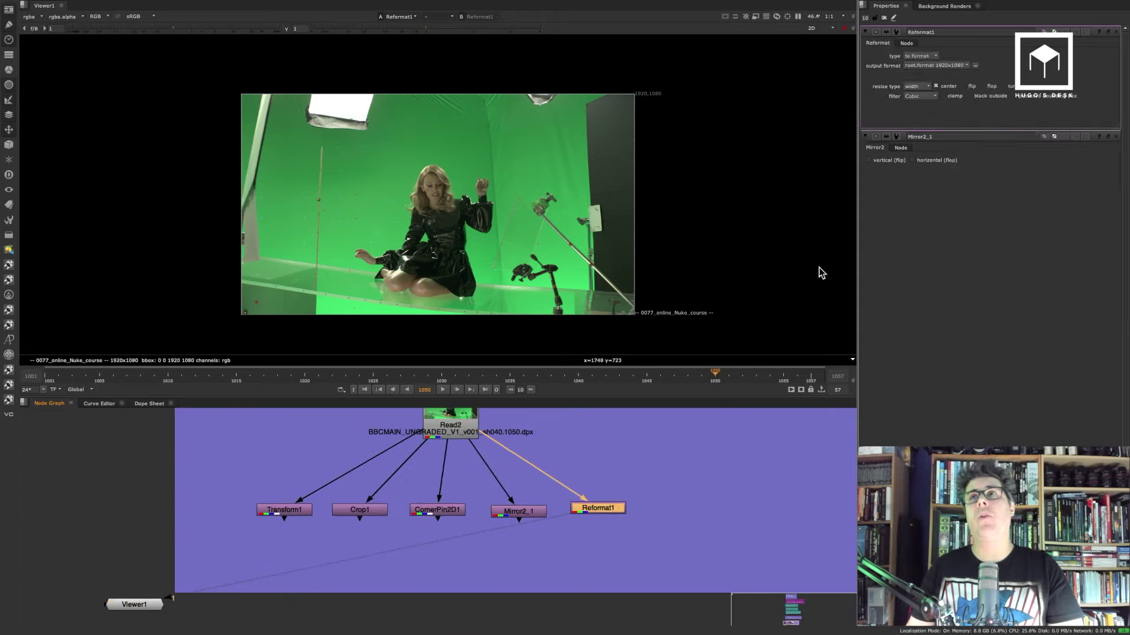
{"action": "left_click", "coordinate": [1116, 137]}
{"action": "scroll", "coordinate": [547, 183], "scroll_direction": "up", "scroll_amount": 3}
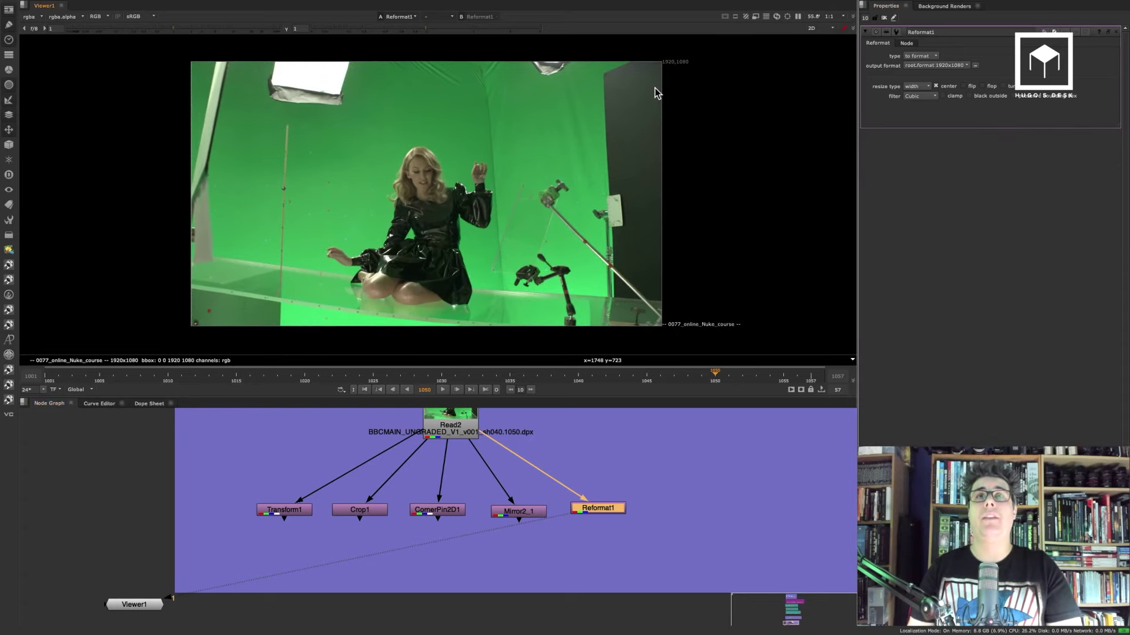
Try Reformat1's output formats HD_720 1280x720 and PAL 720x576, viewing the woman's face up close.
{"action": "left_click", "coordinate": [965, 66]}
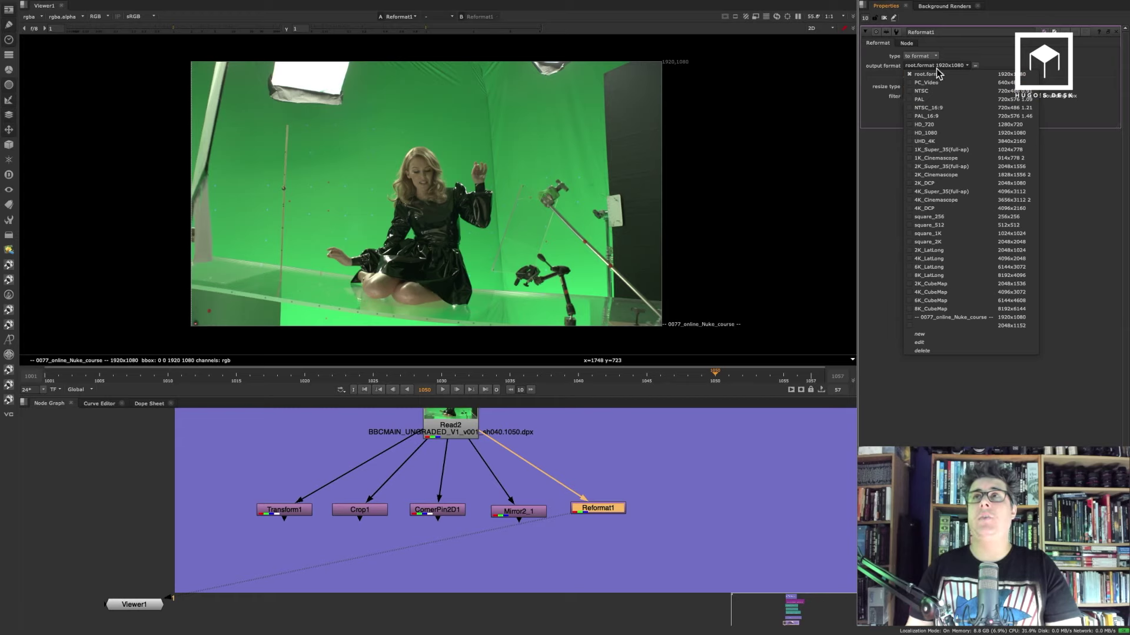
{"action": "left_click", "coordinate": [960, 125]}
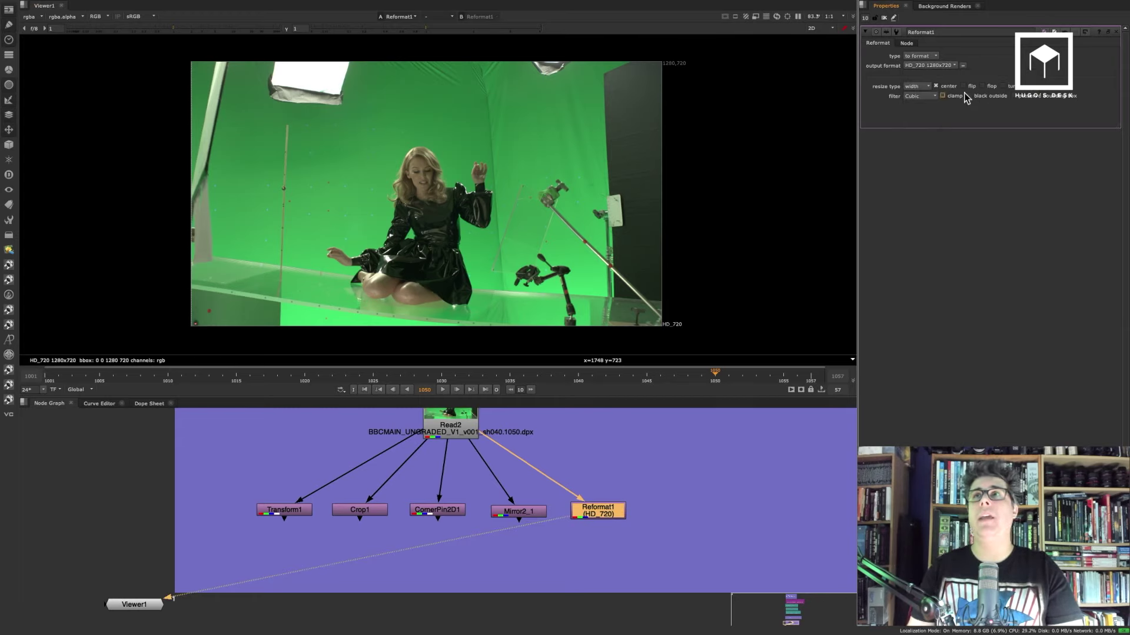
{"action": "scroll", "coordinate": [454, 194], "scroll_direction": "up", "scroll_amount": 10}
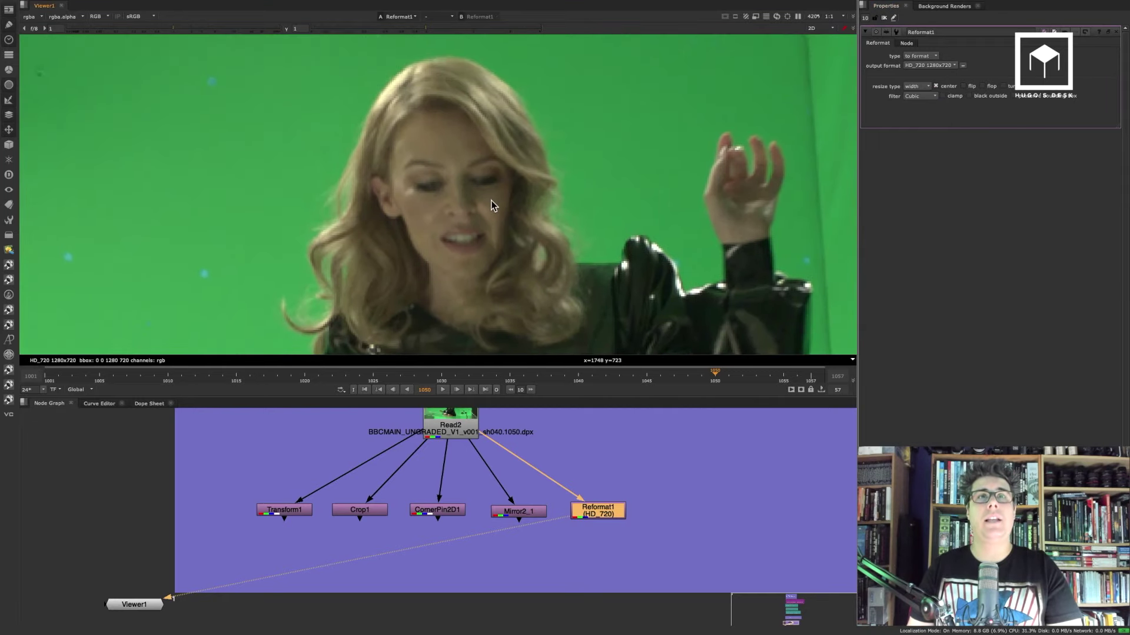
{"action": "left_click", "coordinate": [945, 66]}
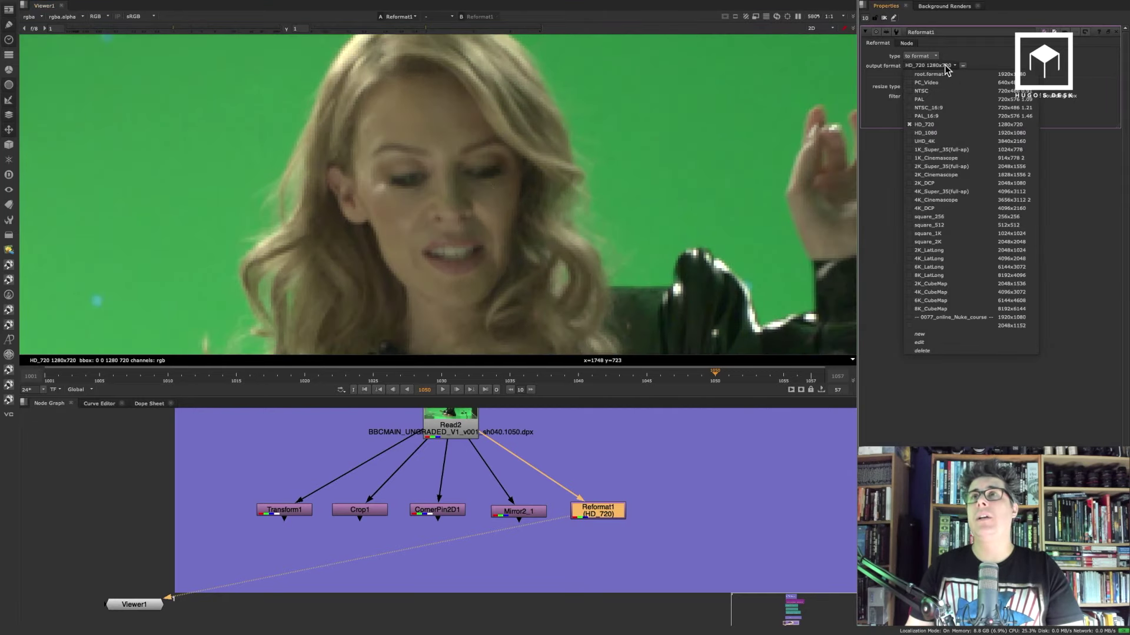
{"action": "left_click", "coordinate": [936, 99]}
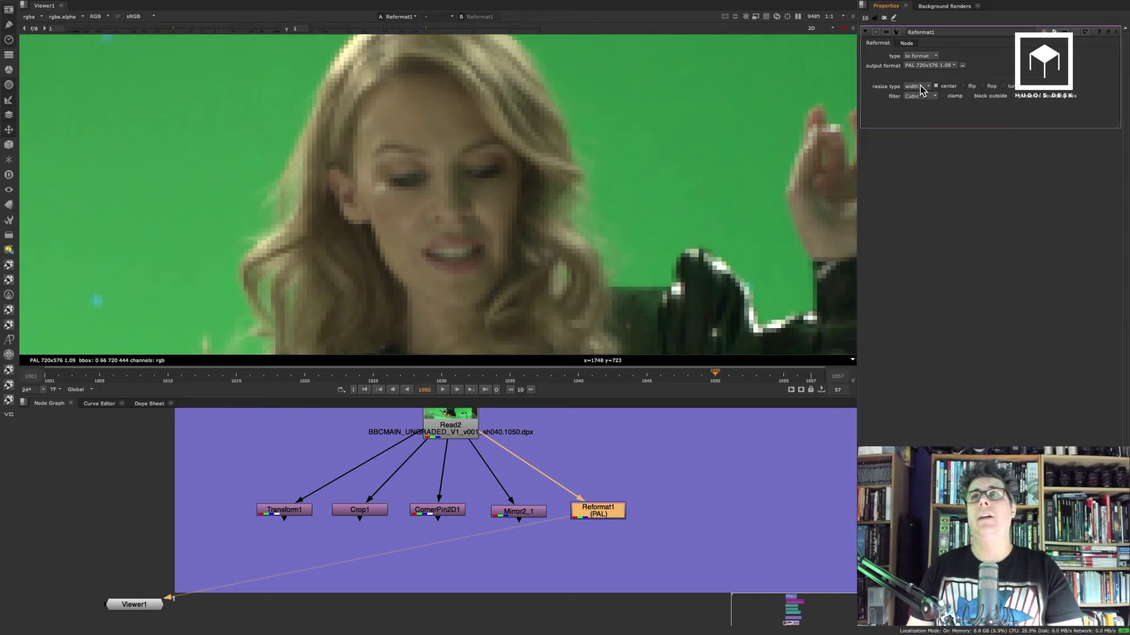
Switch Reformat1's output format to HD_720 1280x720 and on to HD_1080 1920x1080.
{"action": "left_click", "coordinate": [945, 68]}
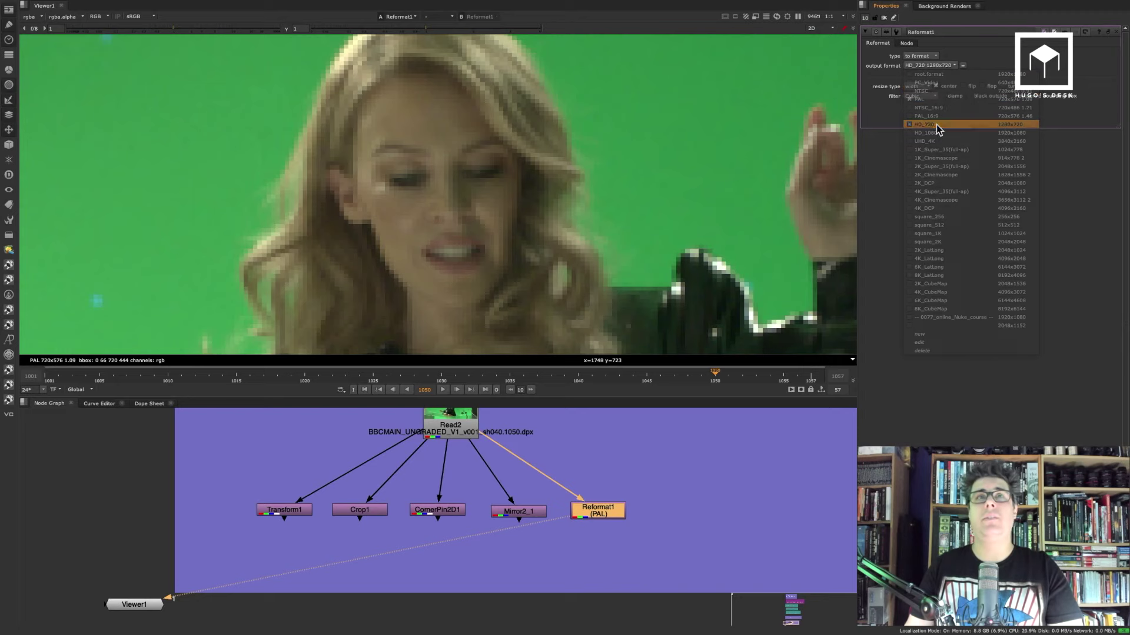
{"action": "left_click", "coordinate": [936, 125]}
{"action": "left_click", "coordinate": [941, 68]}
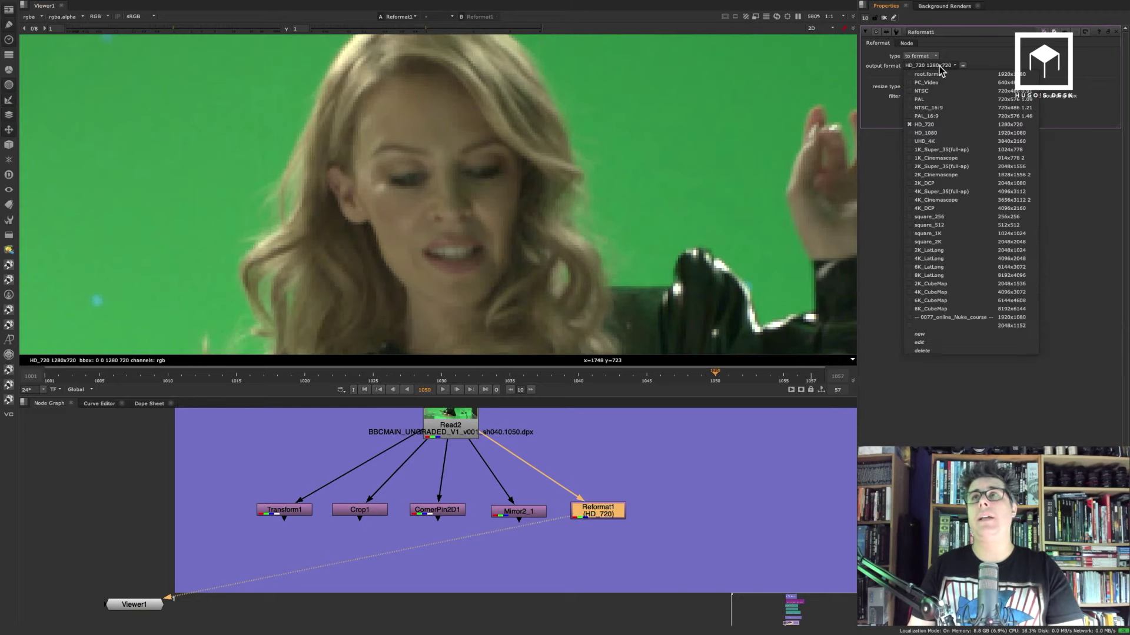
{"action": "left_click", "coordinate": [937, 132]}
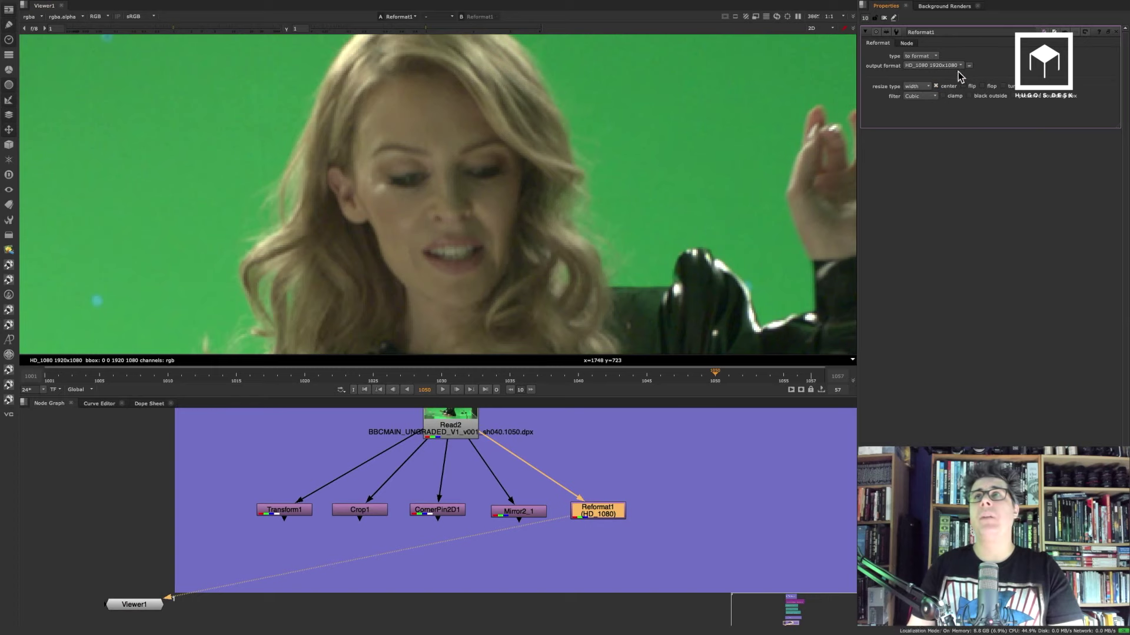
Switch Reformat1's output format to 2K_Super_35(full-ap) 2048x1556 and on to UHD_4K 3840x2160, viewing the whole frame.
{"action": "left_click", "coordinate": [950, 65]}
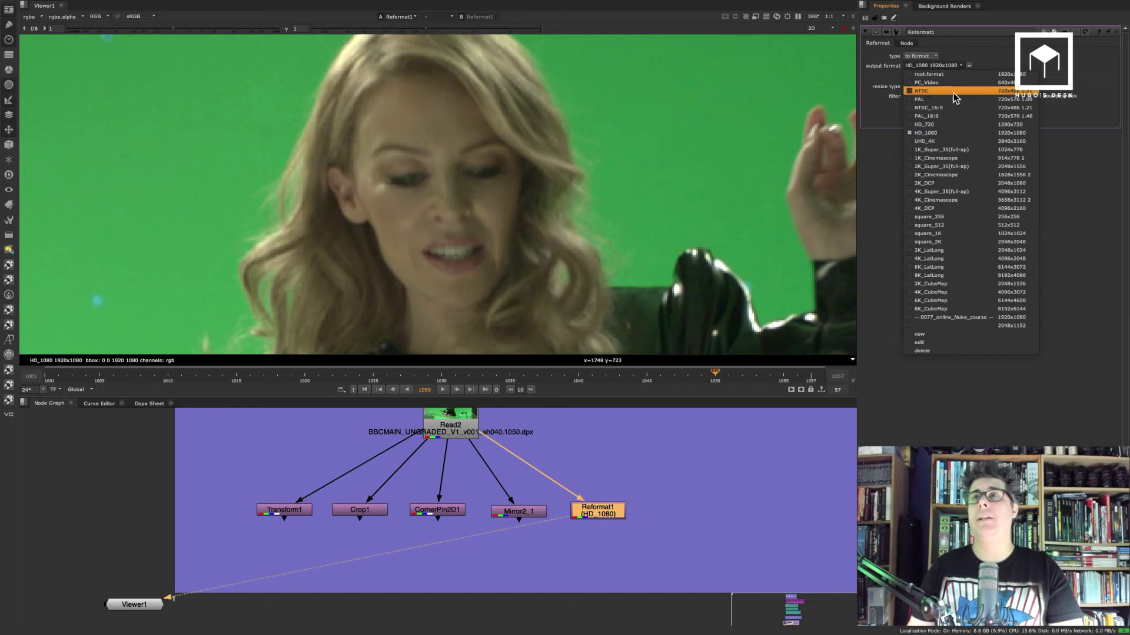
{"action": "left_click", "coordinate": [977, 167]}
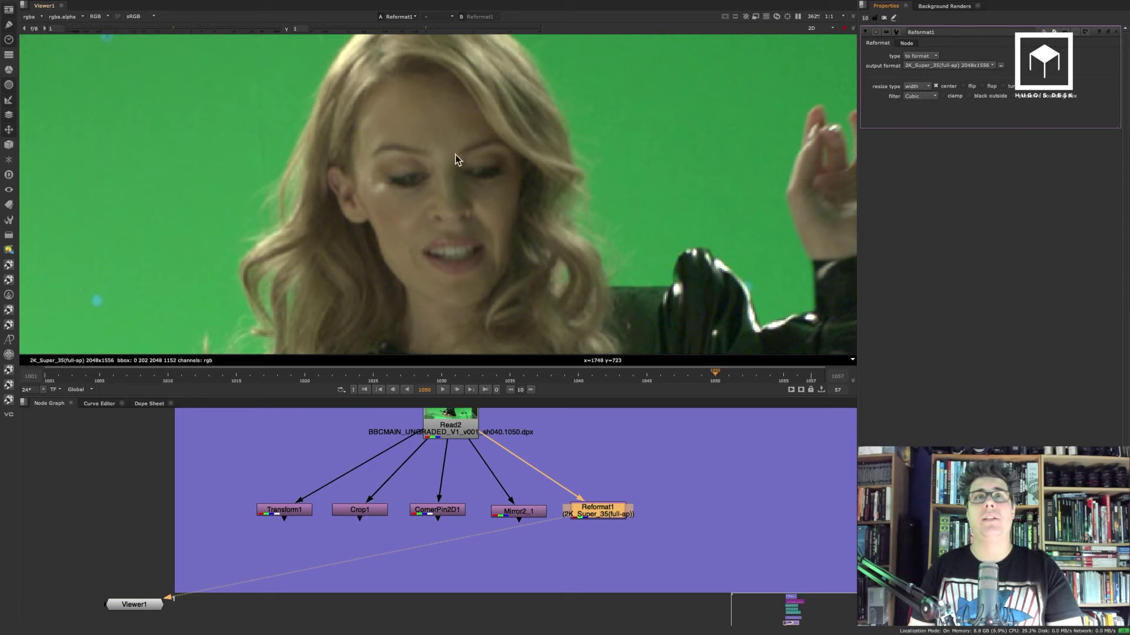
{"action": "left_click", "coordinate": [961, 63]}
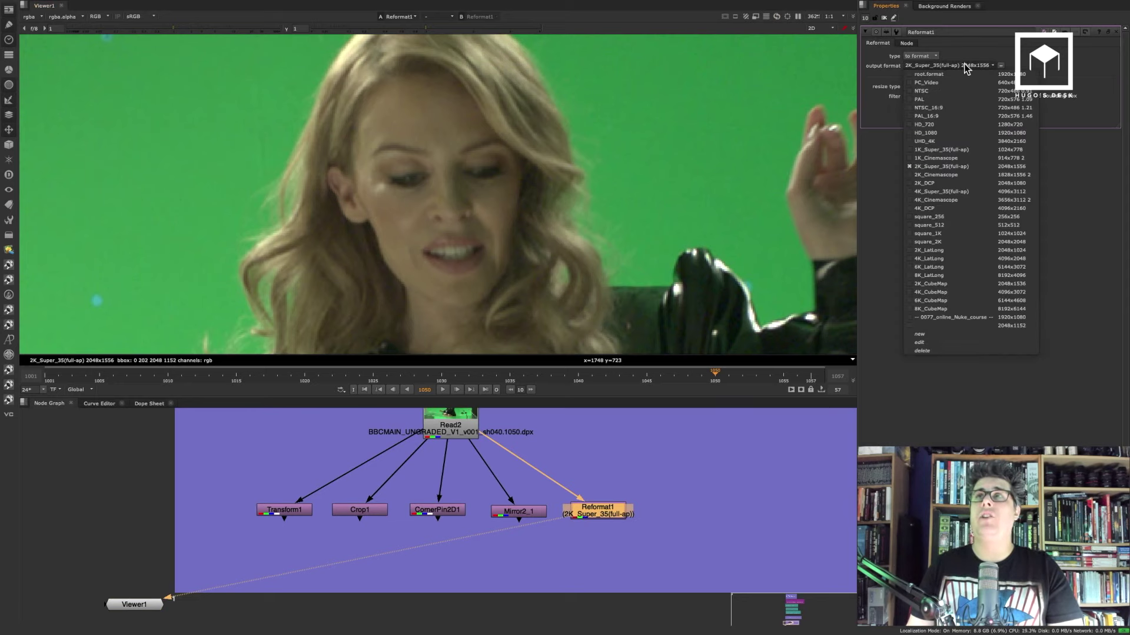
{"action": "left_click", "coordinate": [948, 140]}
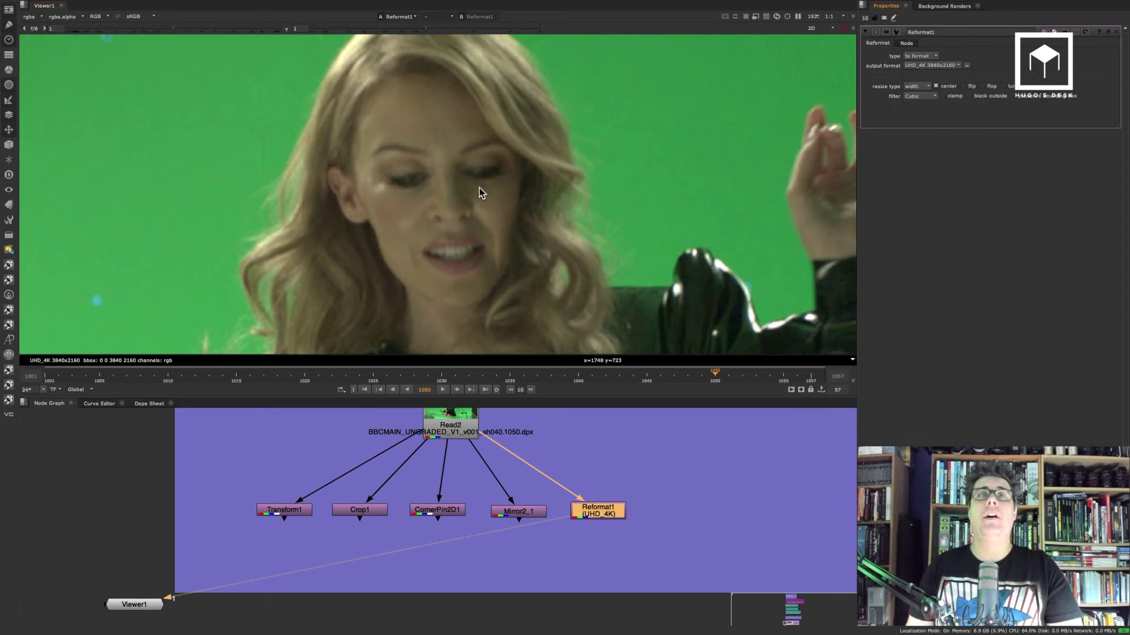
{"action": "scroll", "coordinate": [479, 188], "scroll_direction": "up", "scroll_amount": 3}
{"action": "scroll", "coordinate": [490, 160], "scroll_direction": "down", "scroll_amount": 10}
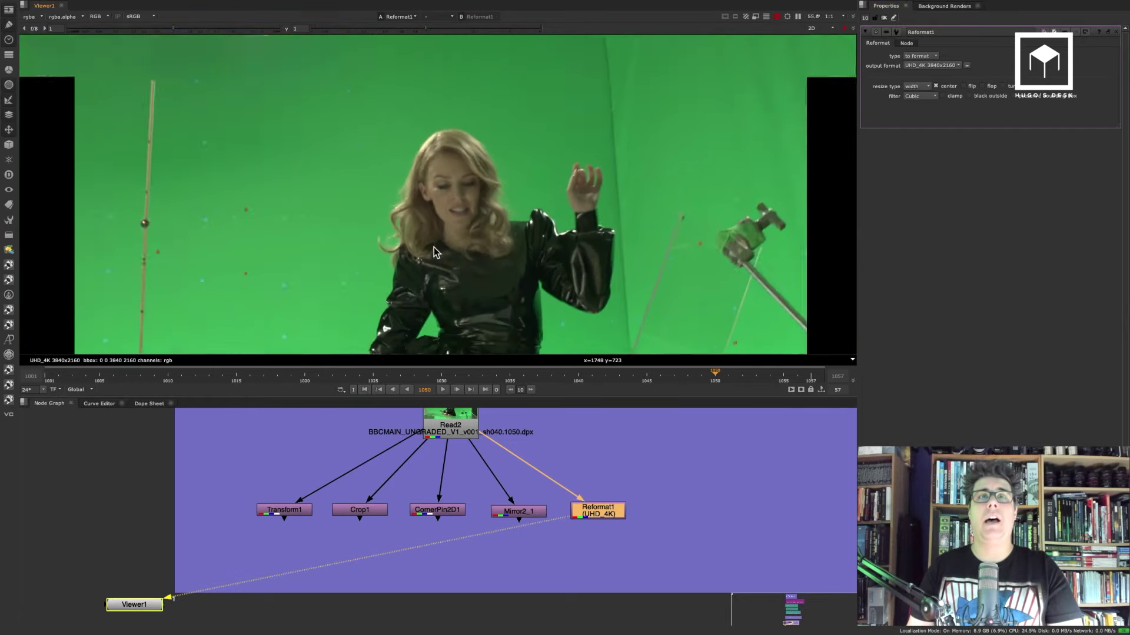
{"action": "middle_click_drag", "start_coordinate": [495, 219], "coordinate": [465, 204]}
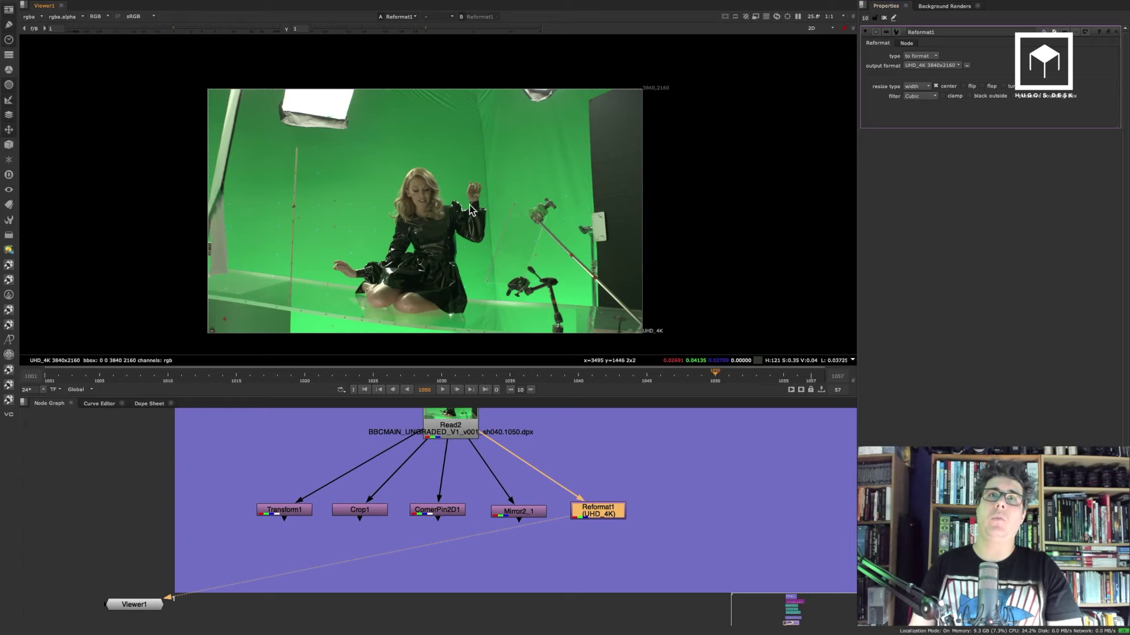
{"action": "scroll", "coordinate": [718, 484], "scroll_direction": "down", "scroll_amount": 10}
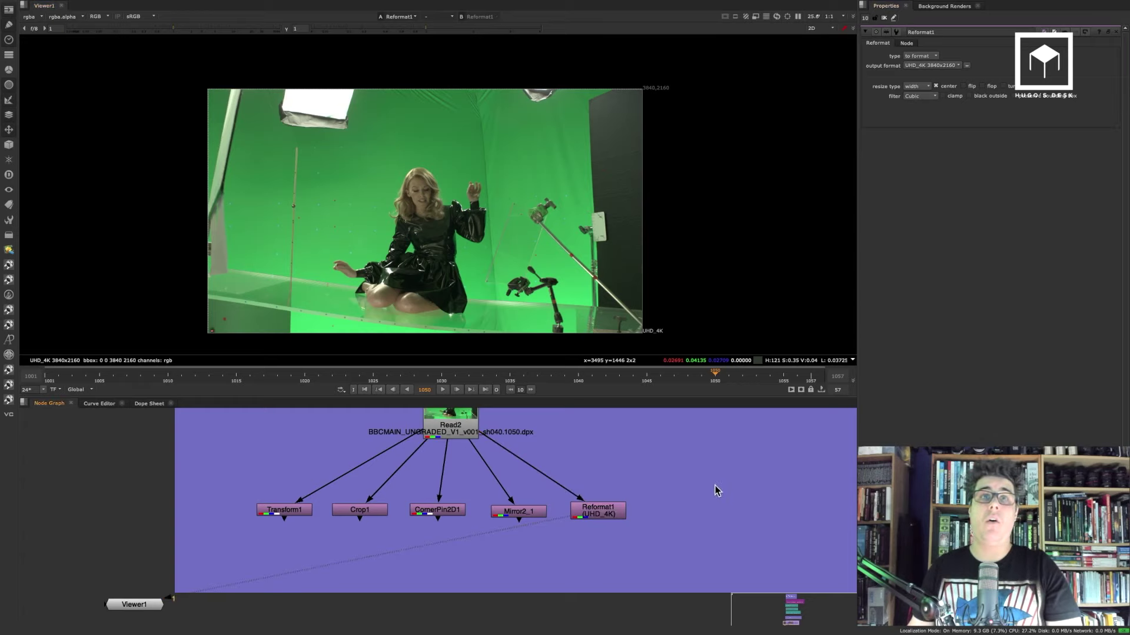
Add an unconnected Merge node in the empty area below the Transform group and deselect it.
{"action": "left_click", "coordinate": [12, 127]}
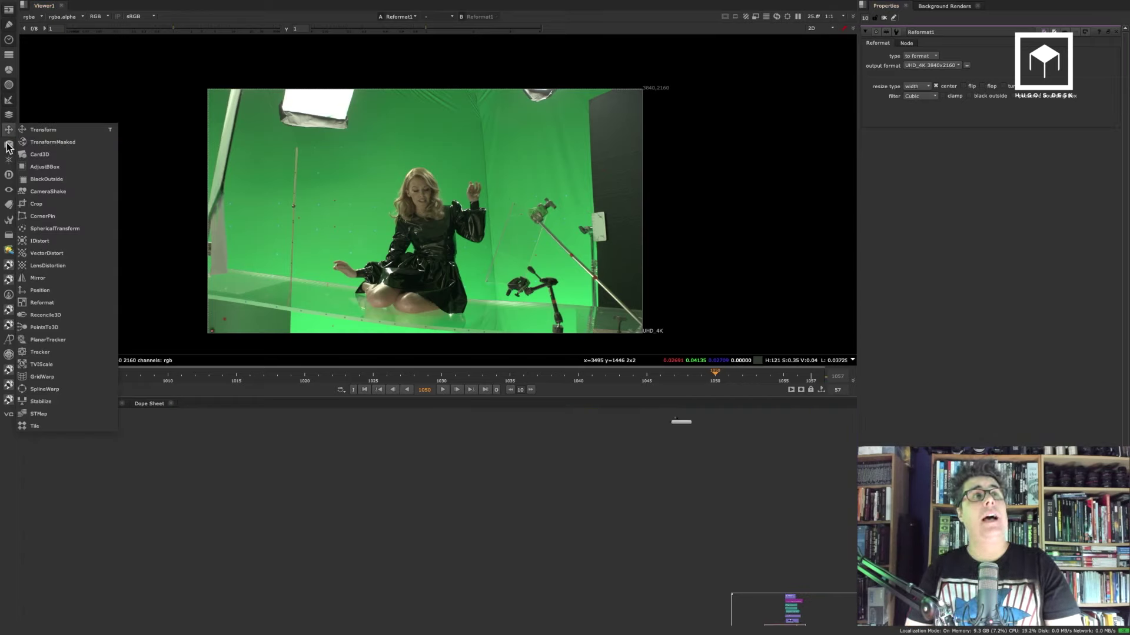
{"action": "left_click", "coordinate": [36, 96]}
{"action": "left_click", "coordinate": [11, 159]}
{"action": "left_click", "coordinate": [11, 147]}
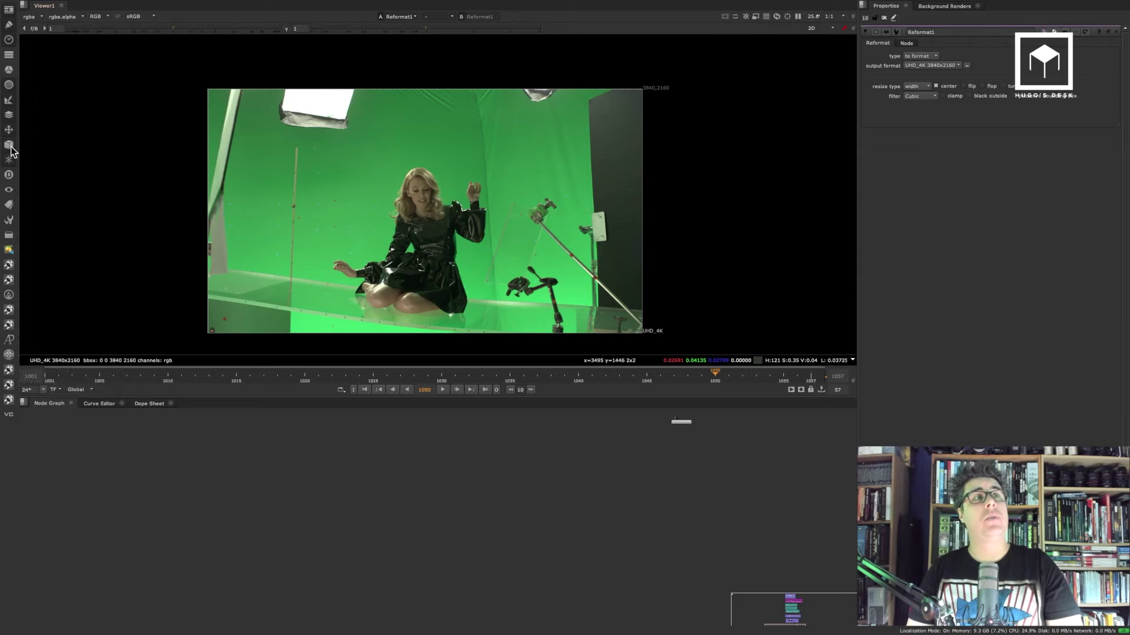
{"action": "left_click", "coordinate": [10, 147]}
{"action": "left_click", "coordinate": [9, 133]}
{"action": "left_click", "coordinate": [10, 132]}
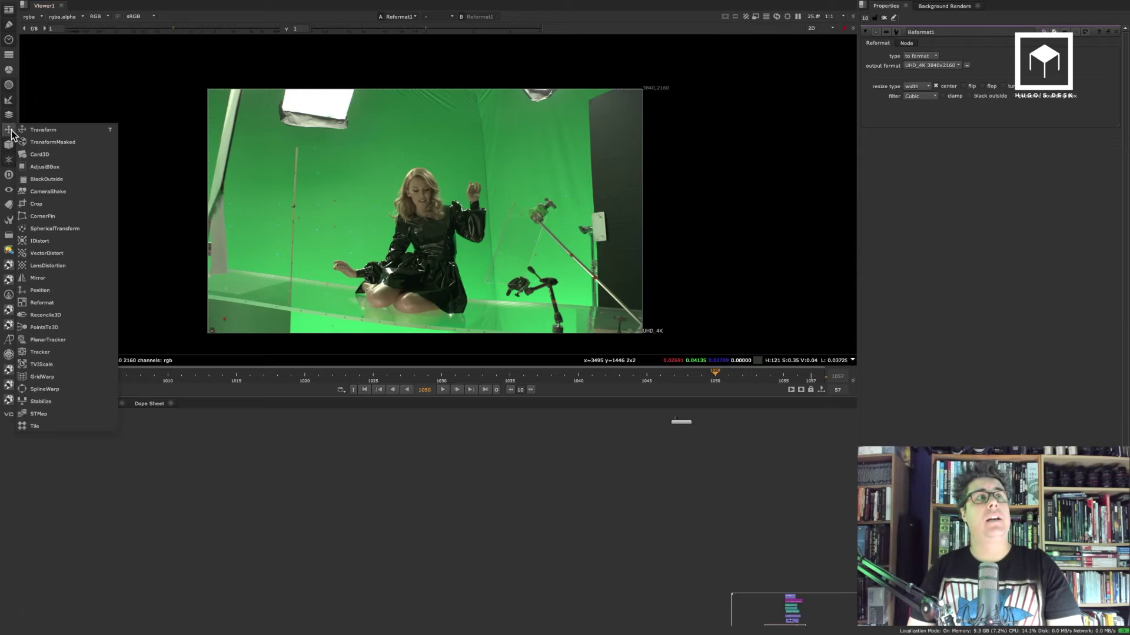
{"action": "left_click", "coordinate": [9, 115]}
{"action": "left_click", "coordinate": [8, 114]}
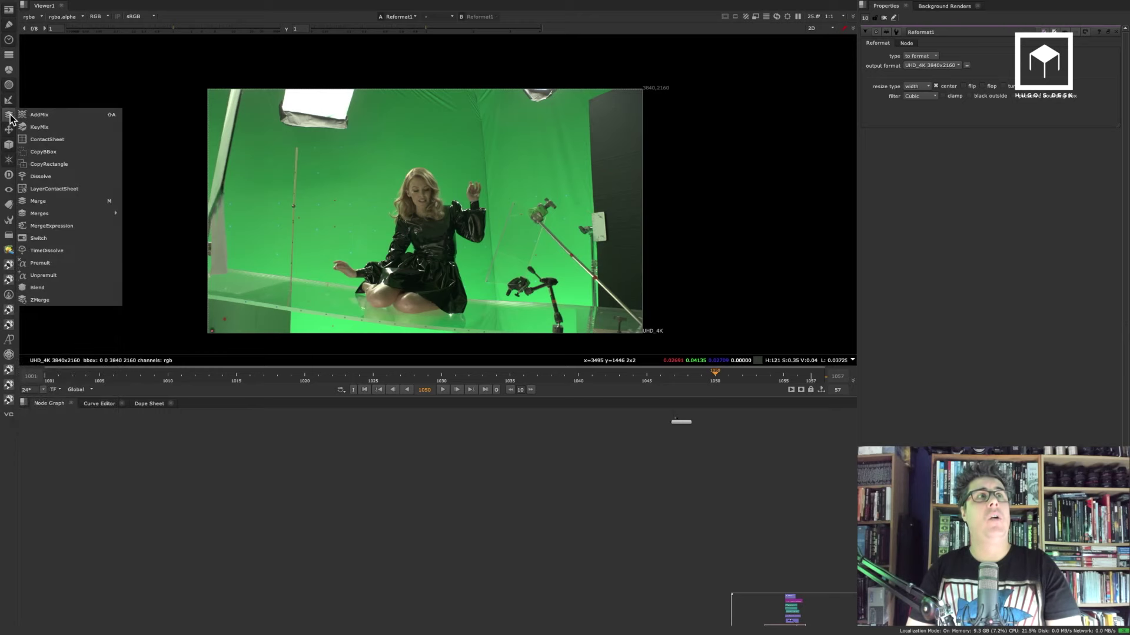
{"action": "left_click", "coordinate": [62, 200]}
{"action": "scroll", "coordinate": [595, 471], "scroll_direction": "up", "scroll_amount": 3}
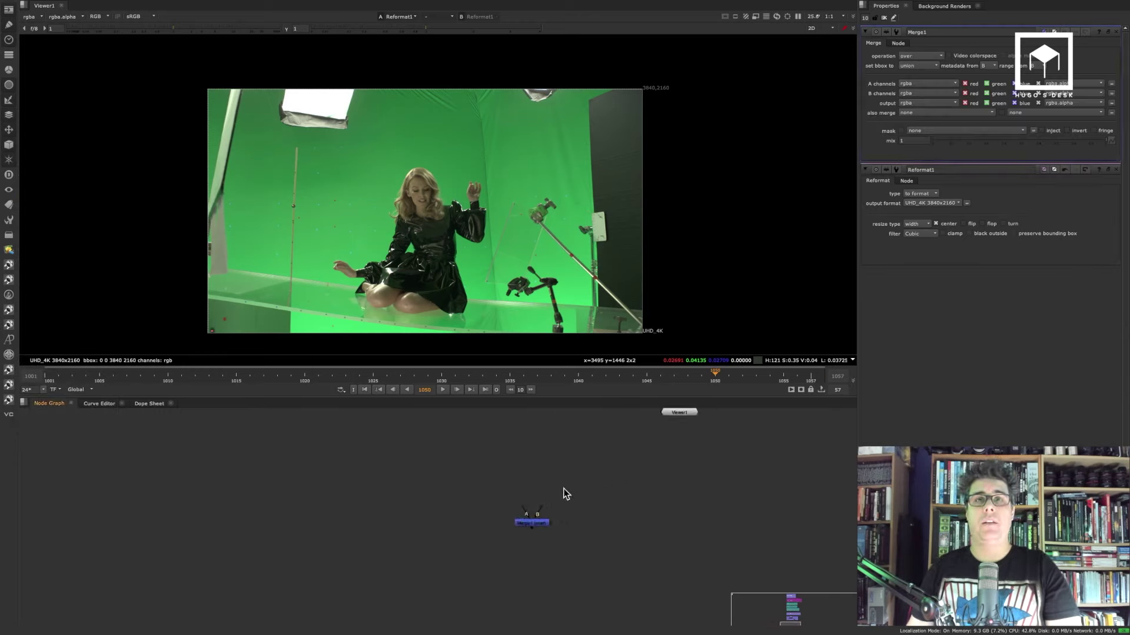
{"action": "left_click_drag", "start_coordinate": [588, 487], "coordinate": [512, 533]}
{"action": "left_click", "coordinate": [555, 497]}
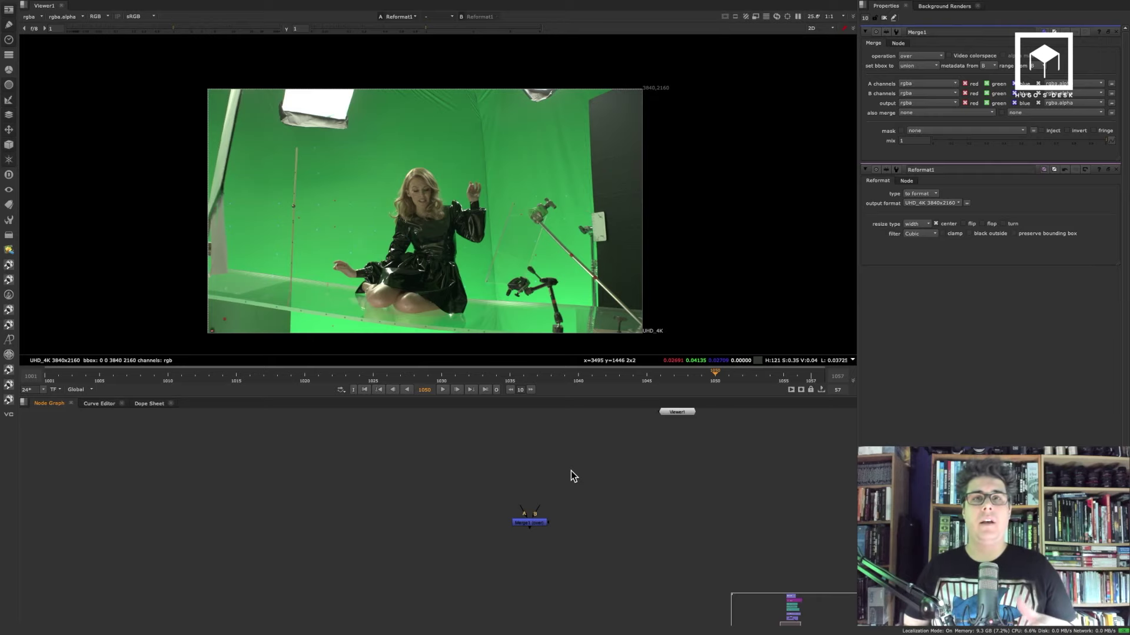
Maximize the node graph, review the groups from Image Nodes to Transform, and return to the empty area around the Merge node.
{"action": "key", "text": "space"}
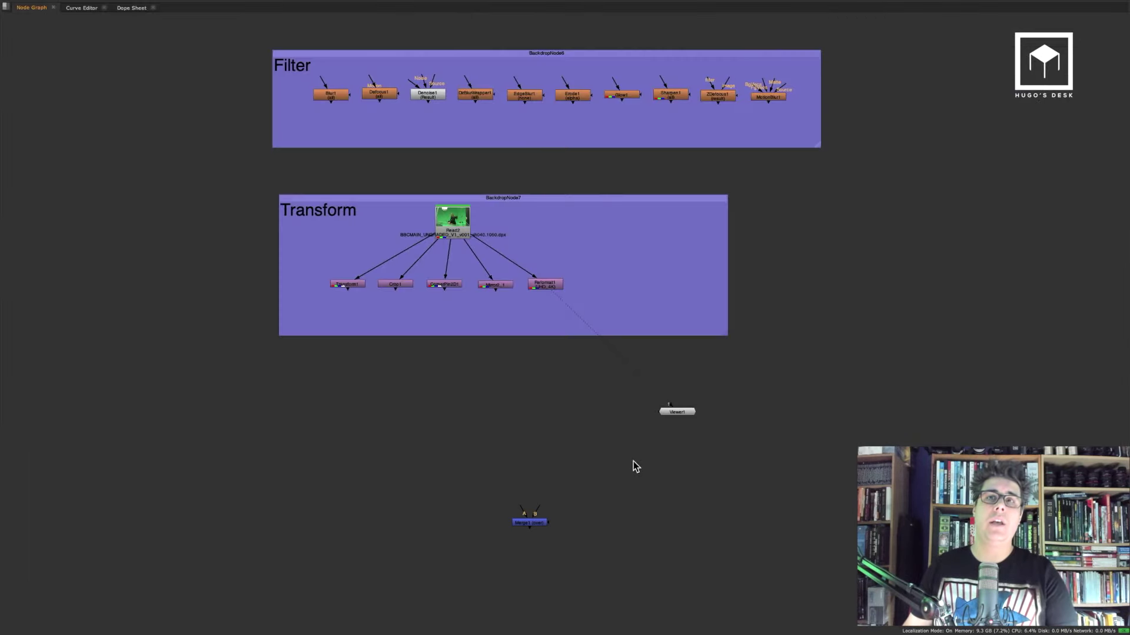
{"action": "scroll", "coordinate": [579, 398], "scroll_direction": "down", "scroll_amount": 2}
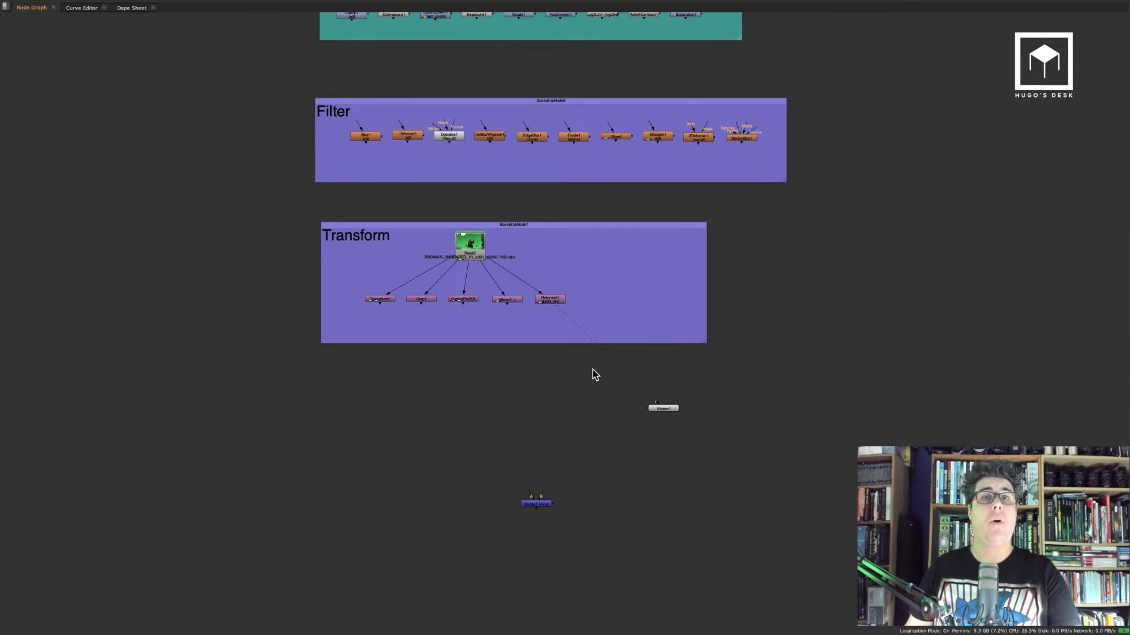
{"action": "scroll", "coordinate": [695, 318], "scroll_direction": "down", "scroll_amount": 4}
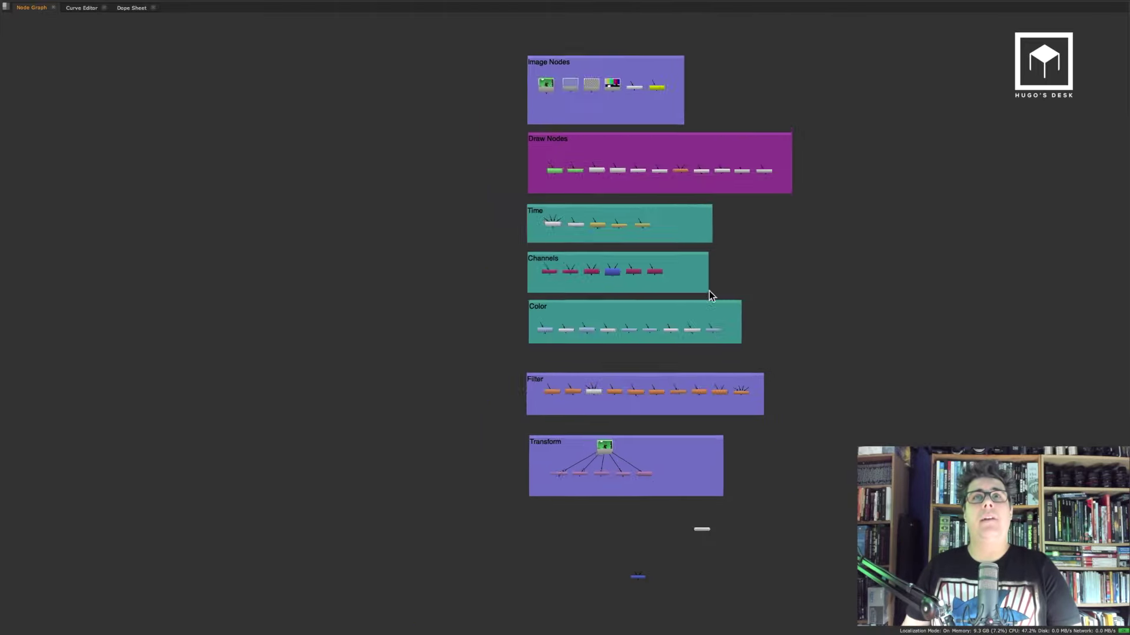
{"action": "scroll", "coordinate": [713, 308], "scroll_direction": "up", "scroll_amount": 1}
{"action": "middle_click_drag", "start_coordinate": [711, 305], "coordinate": [724, 294]}
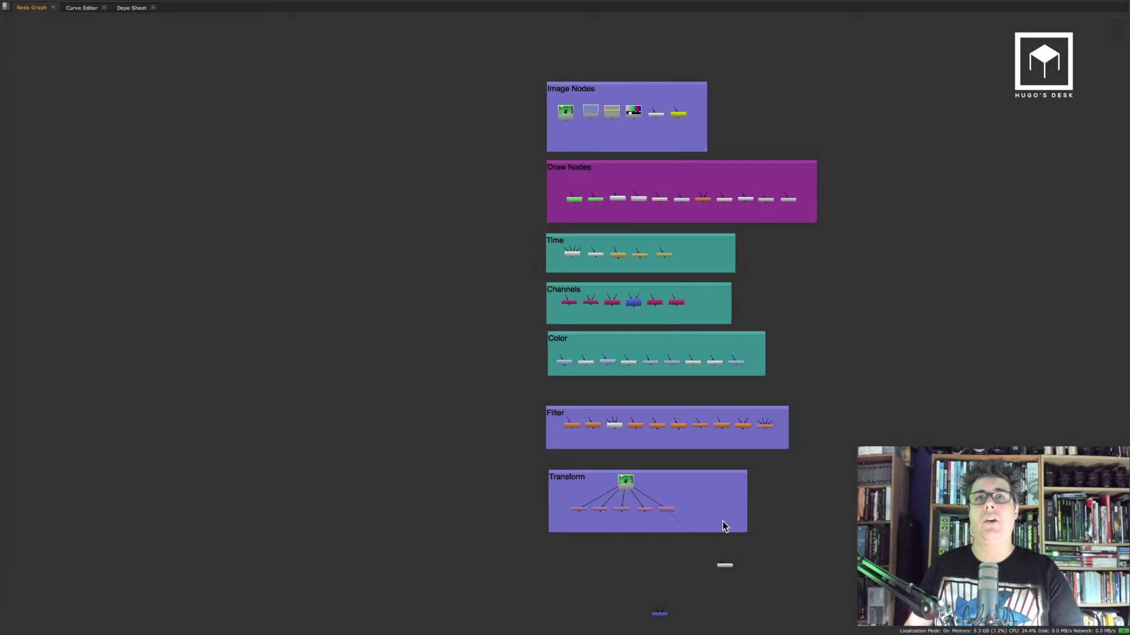
{"action": "key", "text": "f"}
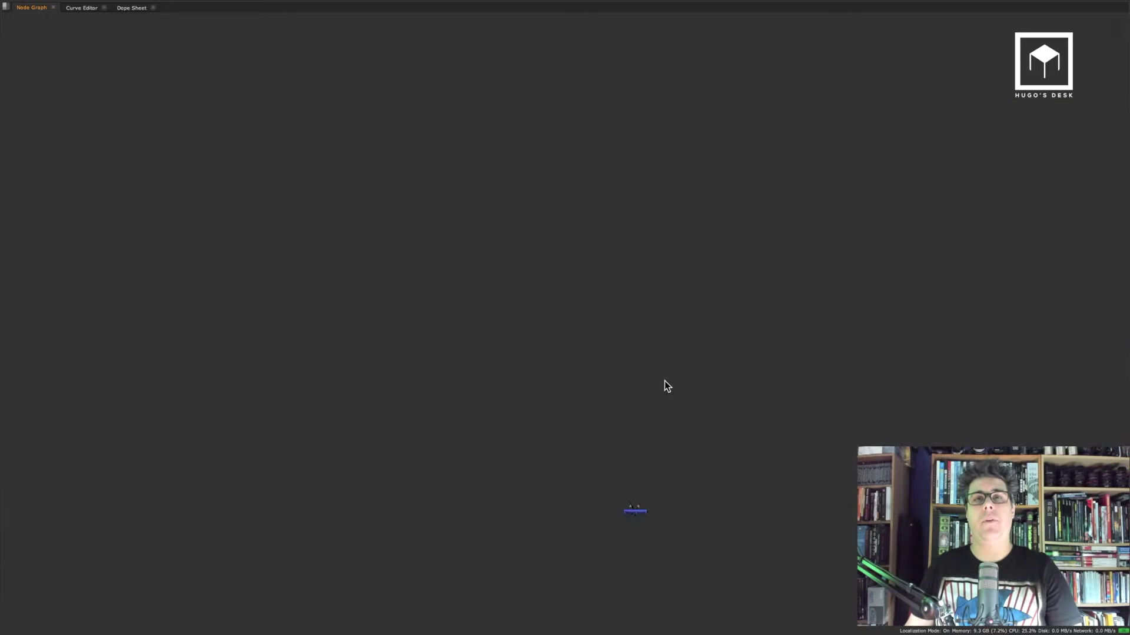
Delete the unconnected Merge node from the node graph.
{"action": "key", "text": "super+Tab"}
{"action": "key", "text": "super+Tab"}
{"action": "key", "text": "super+Tab"}
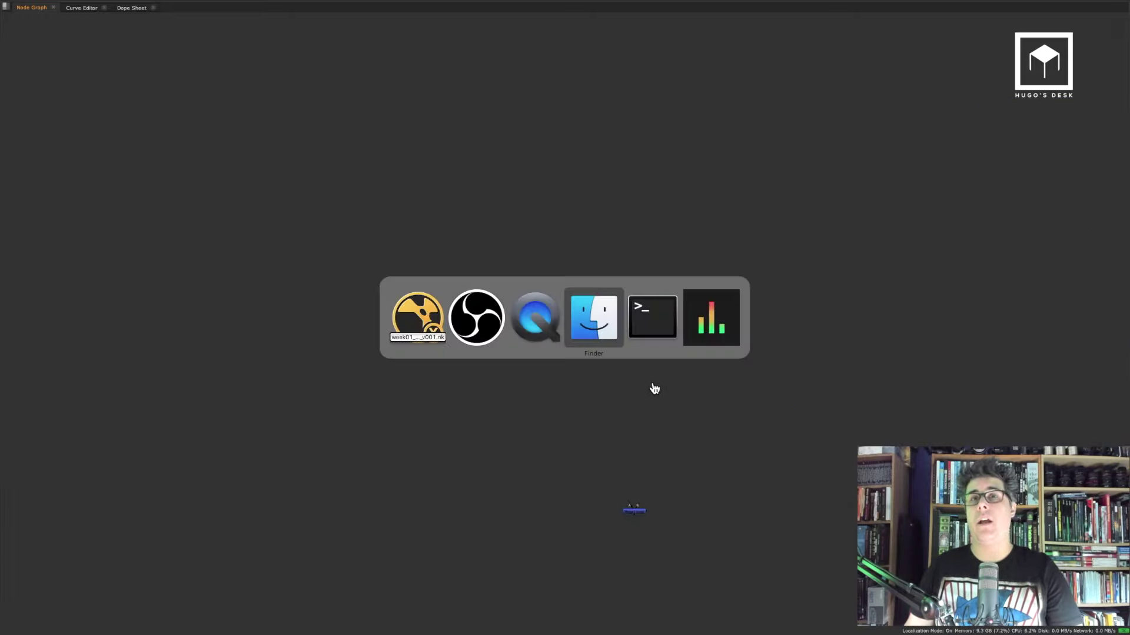
{"action": "key", "text": "r"}
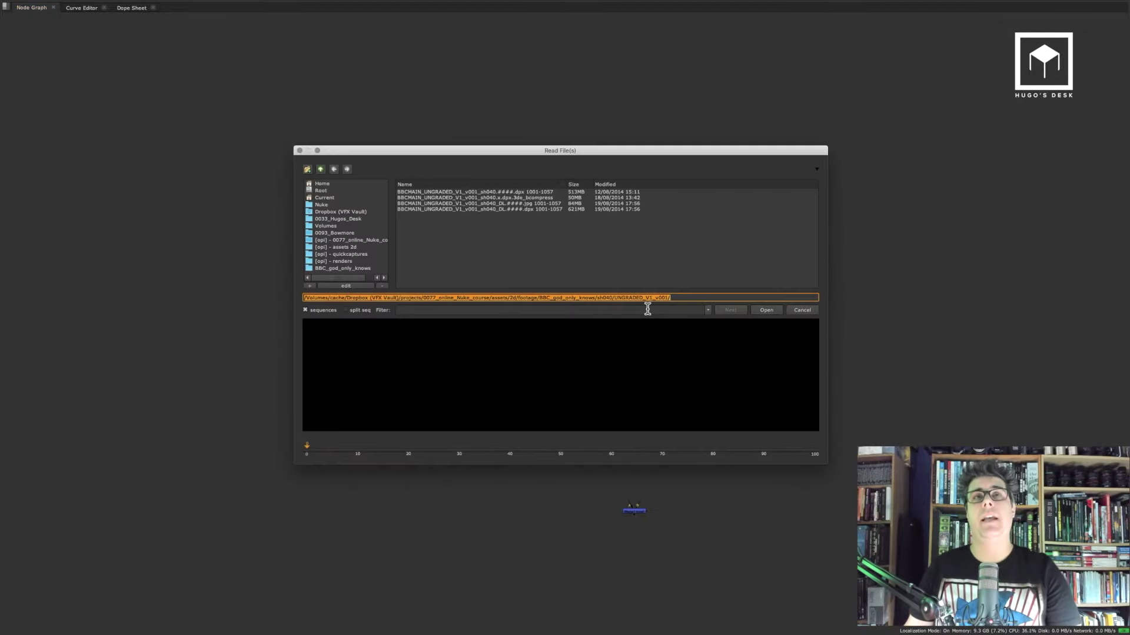
{"action": "left_click", "coordinate": [346, 169]}
{"action": "key", "text": "Escape"}
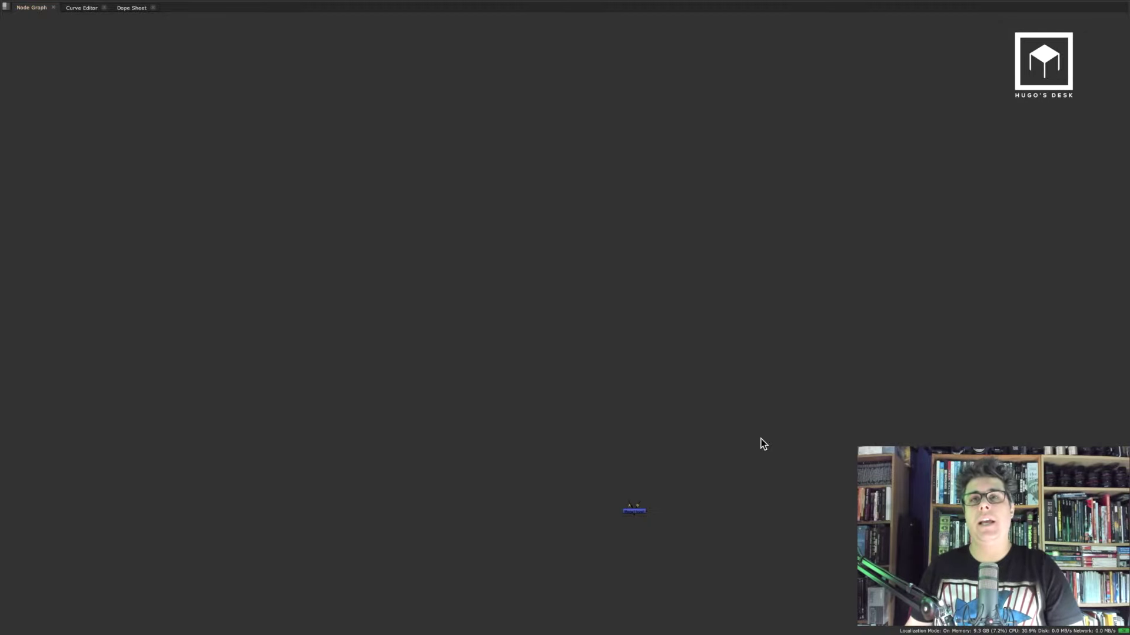
{"action": "key", "text": "Delete"}
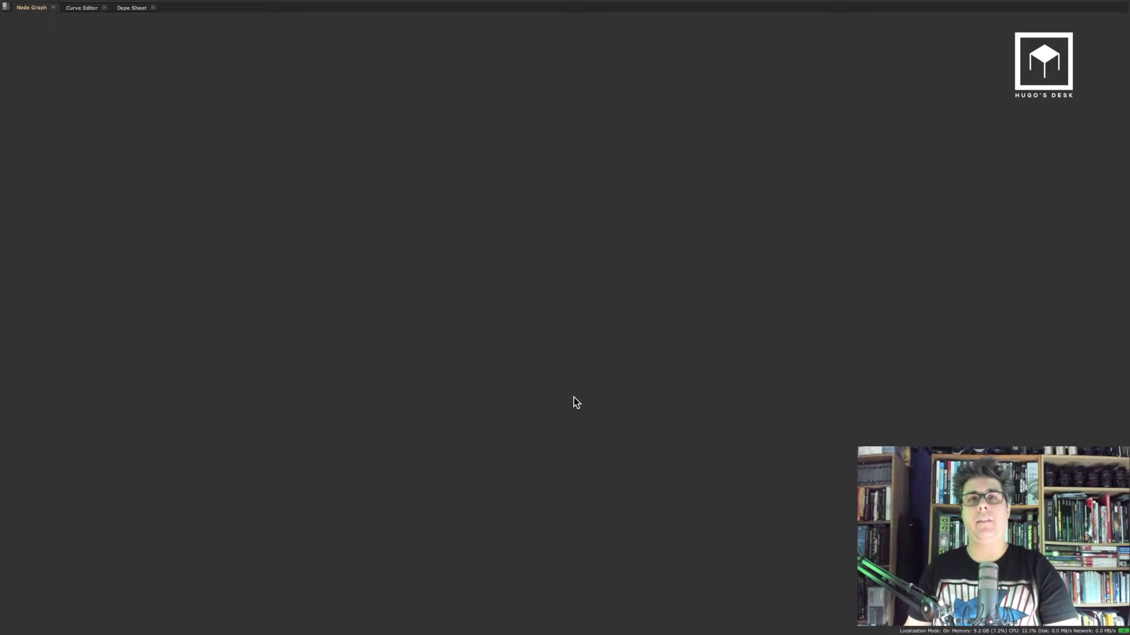
Read in the sequence main_sh060_comp_v018__main.####.exr from Heroes_Arena/sh060/comp/main/v018, keeping the file browser open for more files.
{"action": "key", "text": "r"}
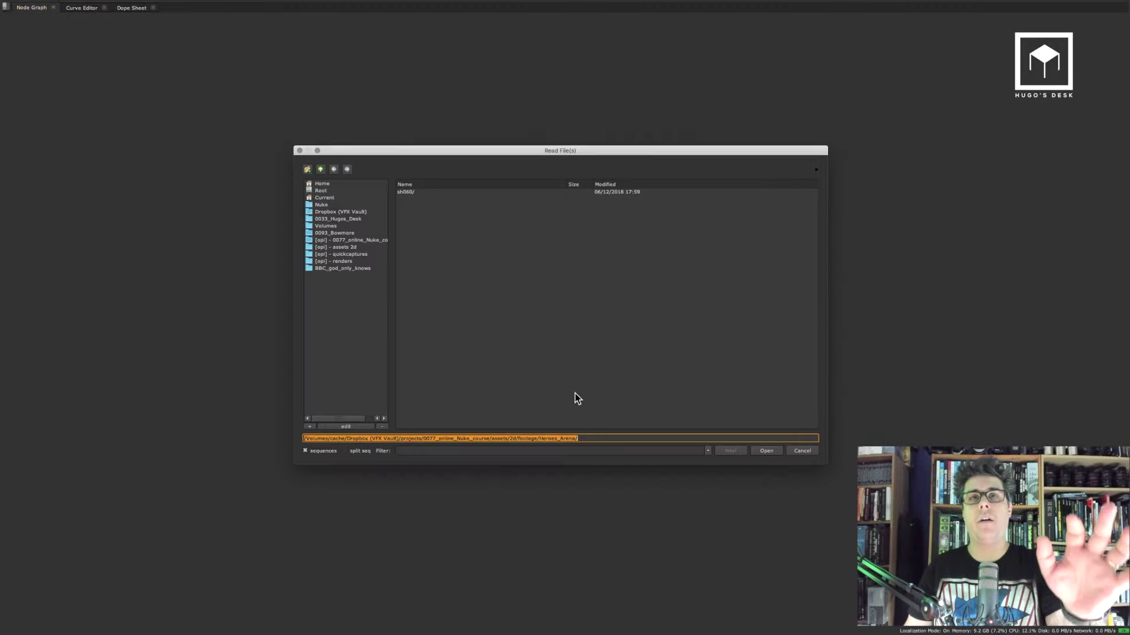
{"action": "double_click", "coordinate": [418, 192]}
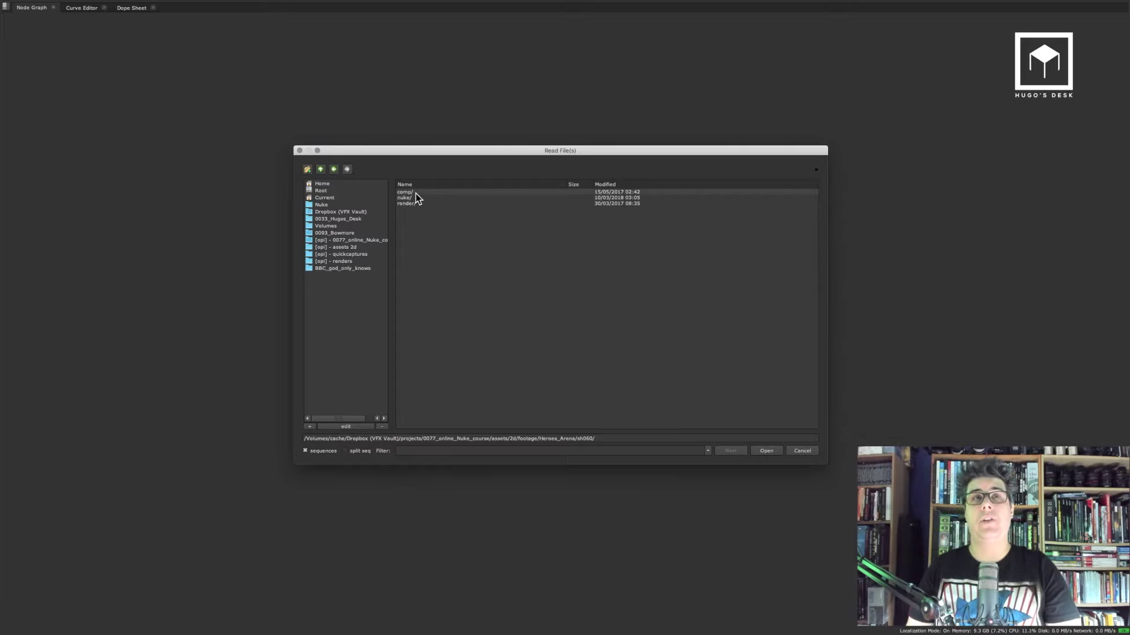
{"action": "double_click", "coordinate": [415, 192]}
{"action": "double_click", "coordinate": [443, 196]}
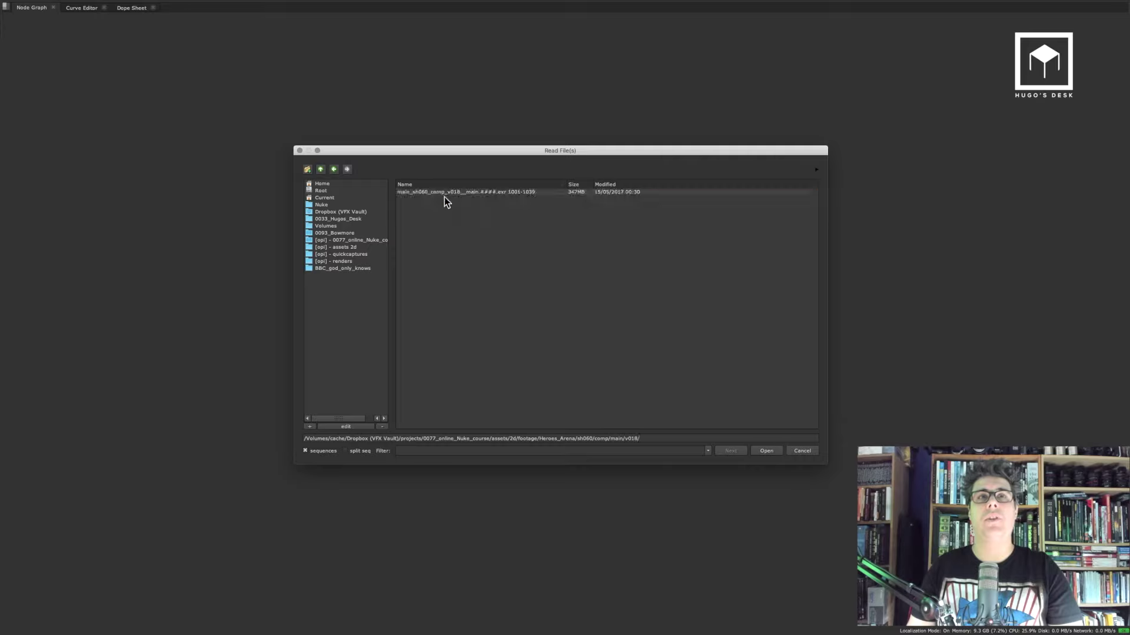
{"action": "left_click", "coordinate": [437, 193]}
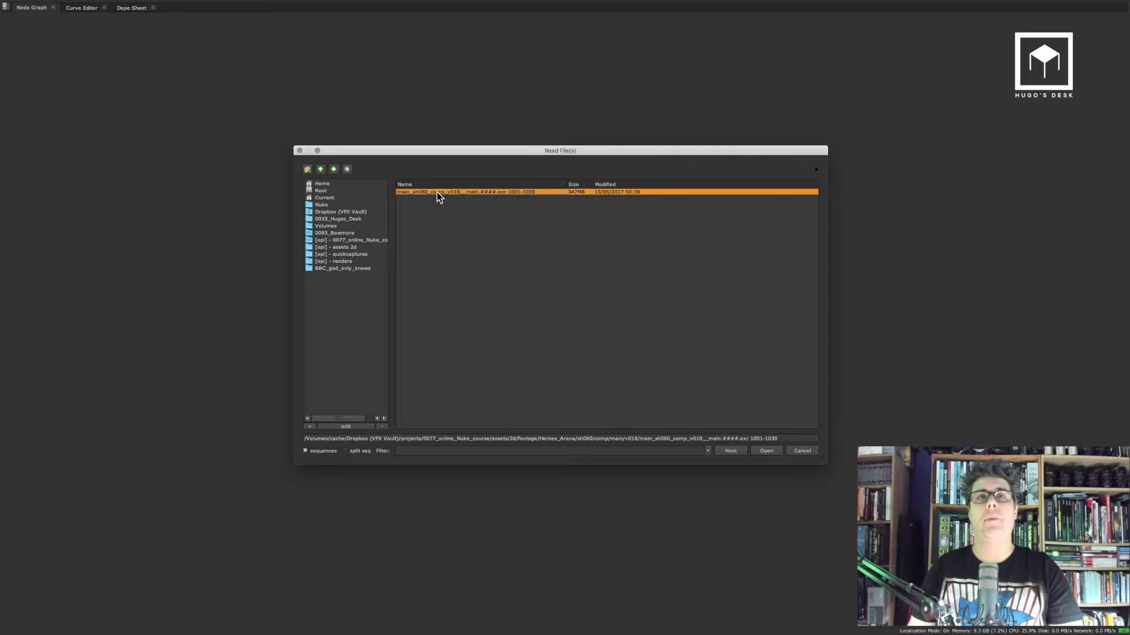
{"action": "left_click", "coordinate": [736, 451]}
Choose the background render main_sh060_render_v016__mainbg.####.exr from sh060/render/mainbg/v016 as the second sequence to read.
{"action": "left_click", "coordinate": [320, 169]}
{"action": "left_click", "coordinate": [321, 170]}
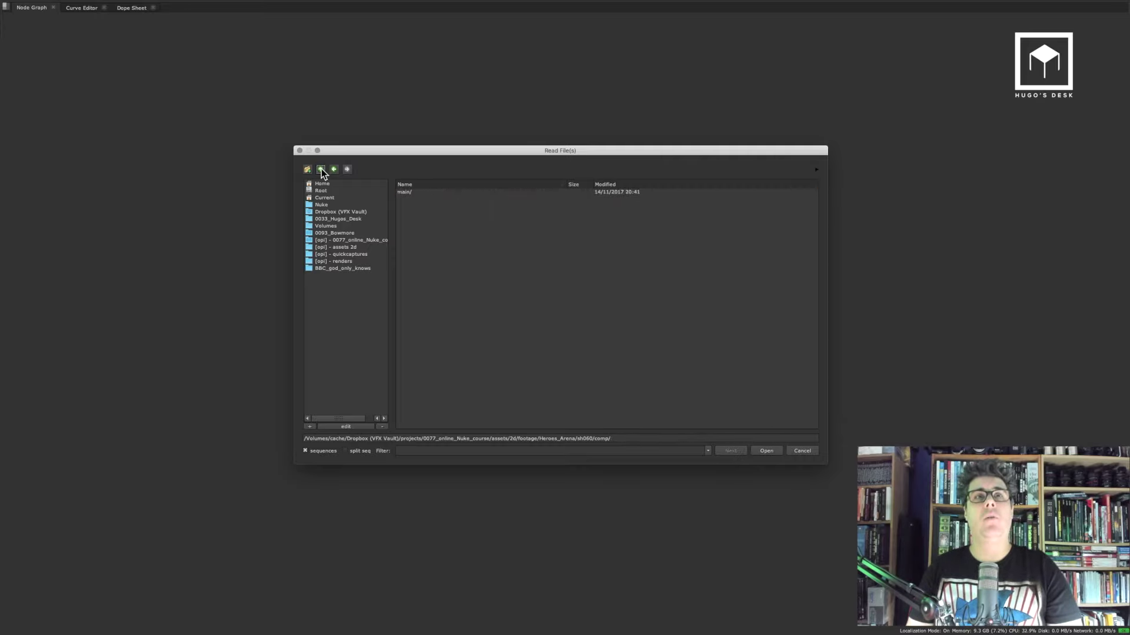
{"action": "left_click", "coordinate": [321, 169]}
{"action": "double_click", "coordinate": [413, 203]}
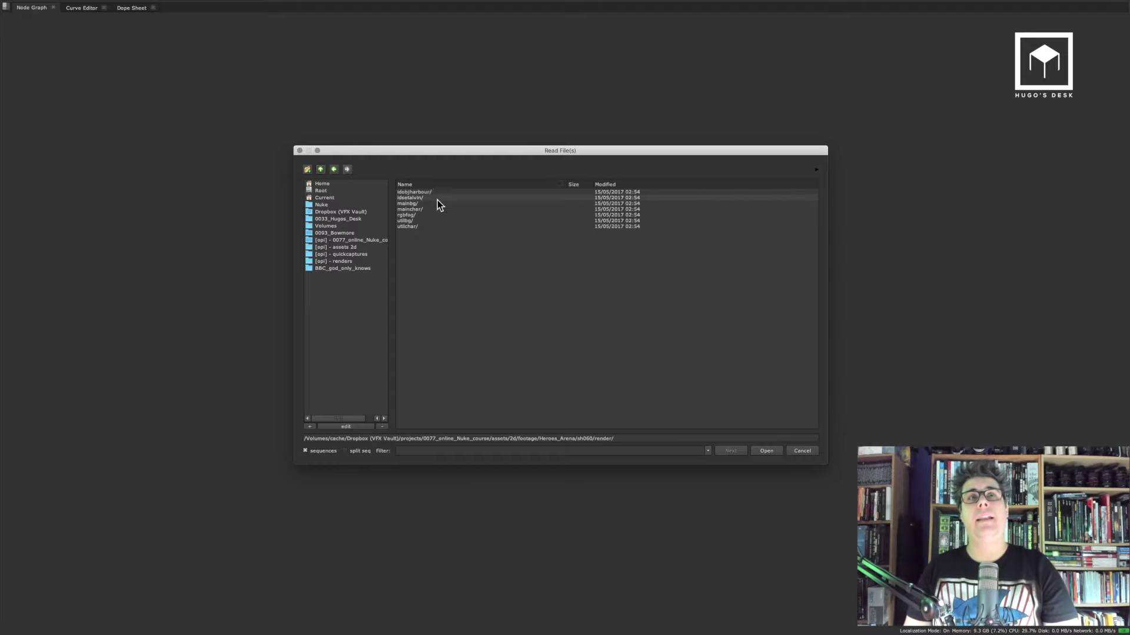
{"action": "double_click", "coordinate": [430, 203]}
{"action": "double_click", "coordinate": [430, 199]}
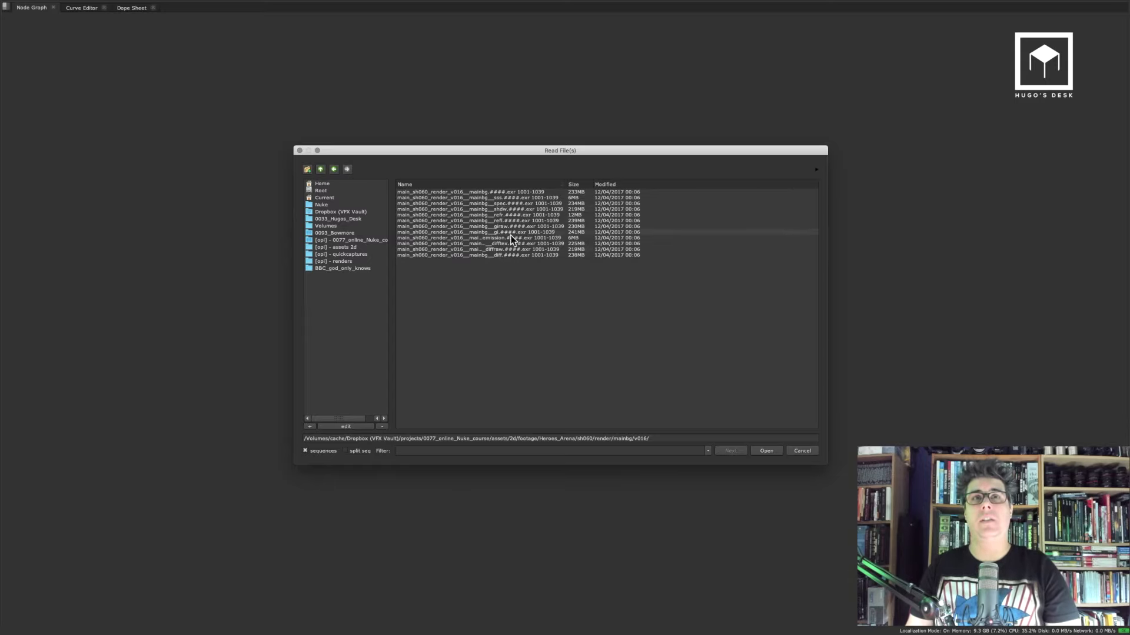
{"action": "left_click", "coordinate": [512, 193]}
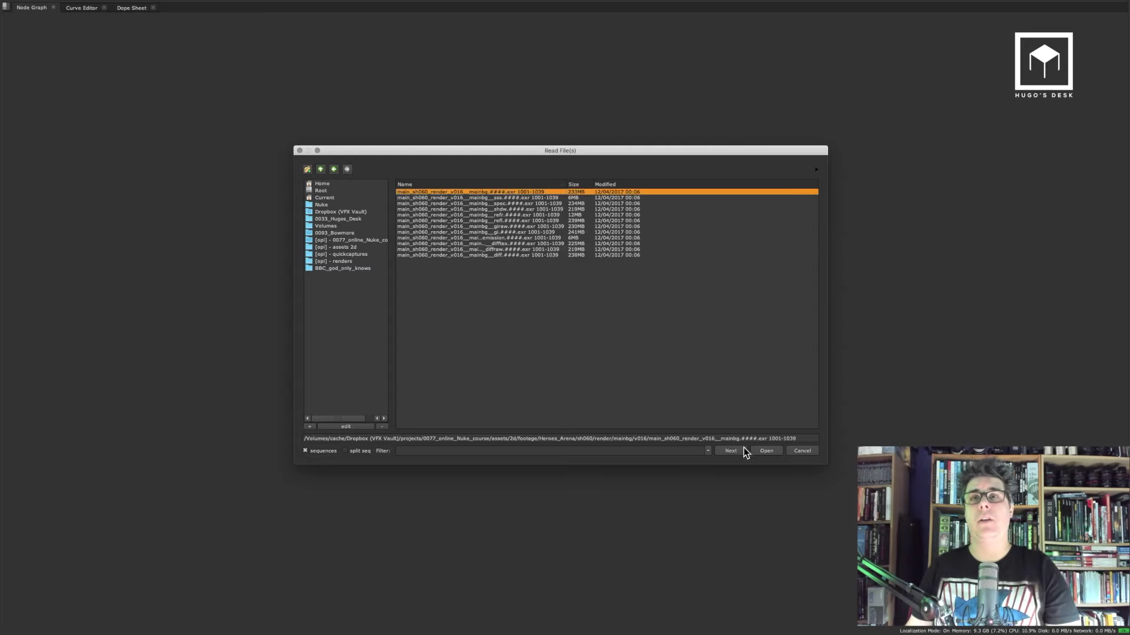
Load a mainchar render sequence from sh060/render/mainchar/v017 and line up the three new Read nodes in a row.
{"action": "double_click", "coordinate": [321, 169]}
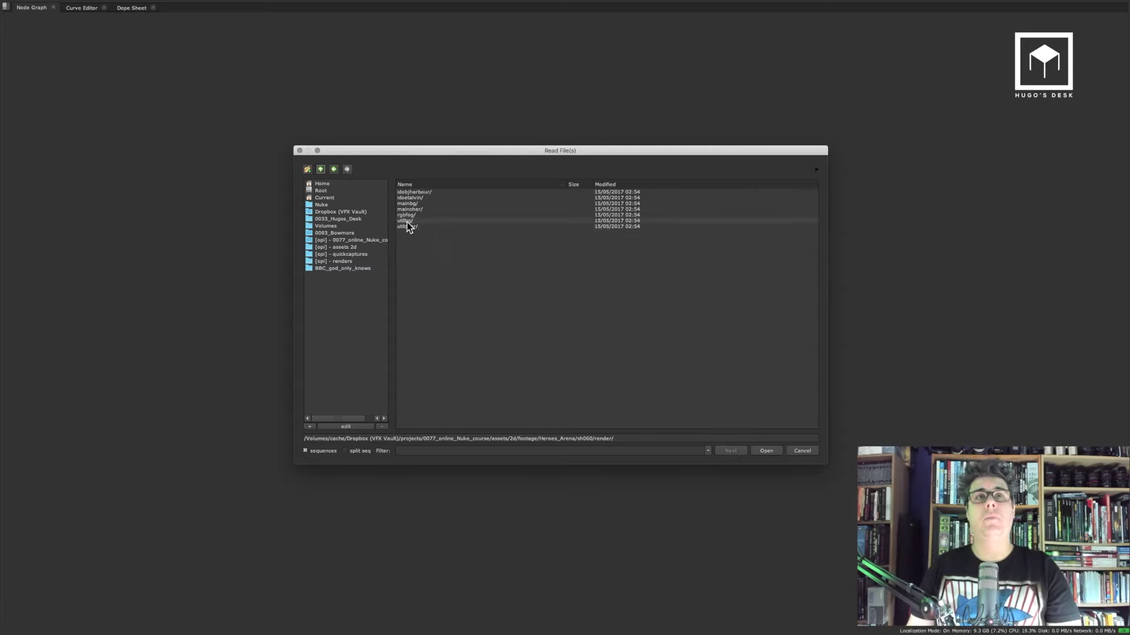
{"action": "double_click", "coordinate": [414, 208]}
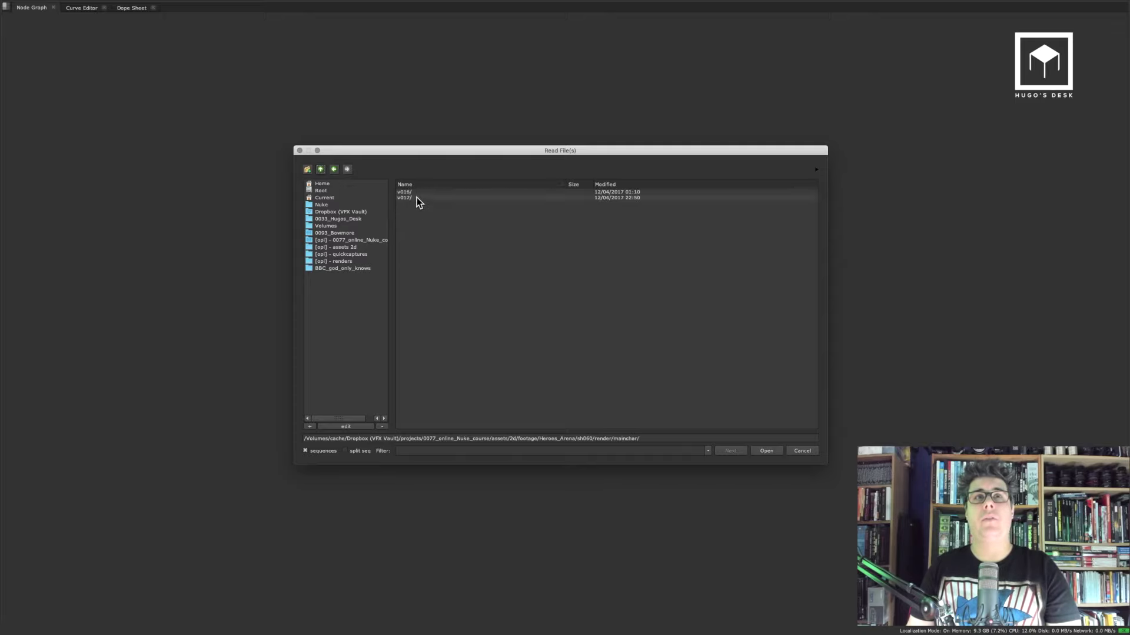
{"action": "double_click", "coordinate": [416, 197]}
{"action": "left_click", "coordinate": [534, 192]}
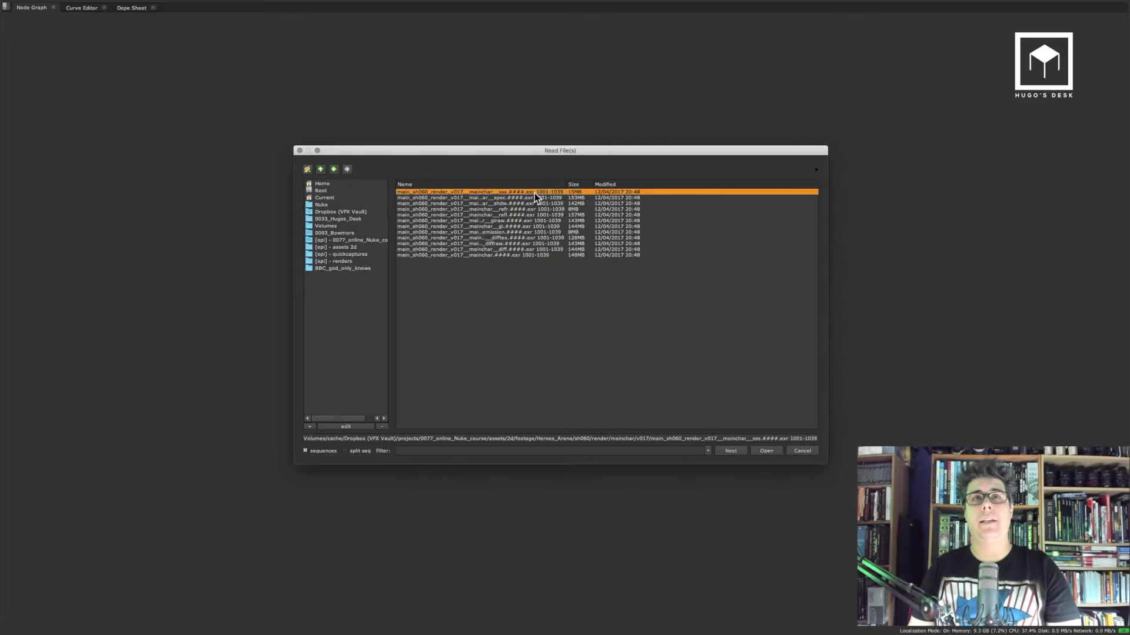
{"action": "key", "text": "ctrl+a"}
{"action": "left_click", "coordinate": [765, 451]}
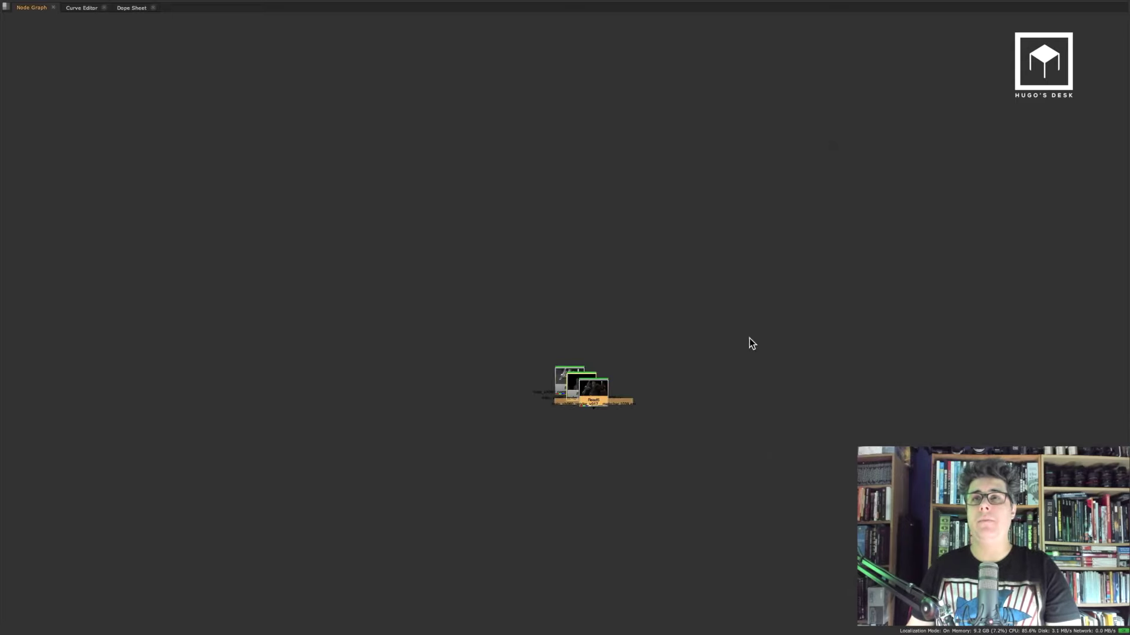
{"action": "left_click_drag", "start_coordinate": [624, 378], "coordinate": [518, 433]}
{"action": "key", "text": "l"}
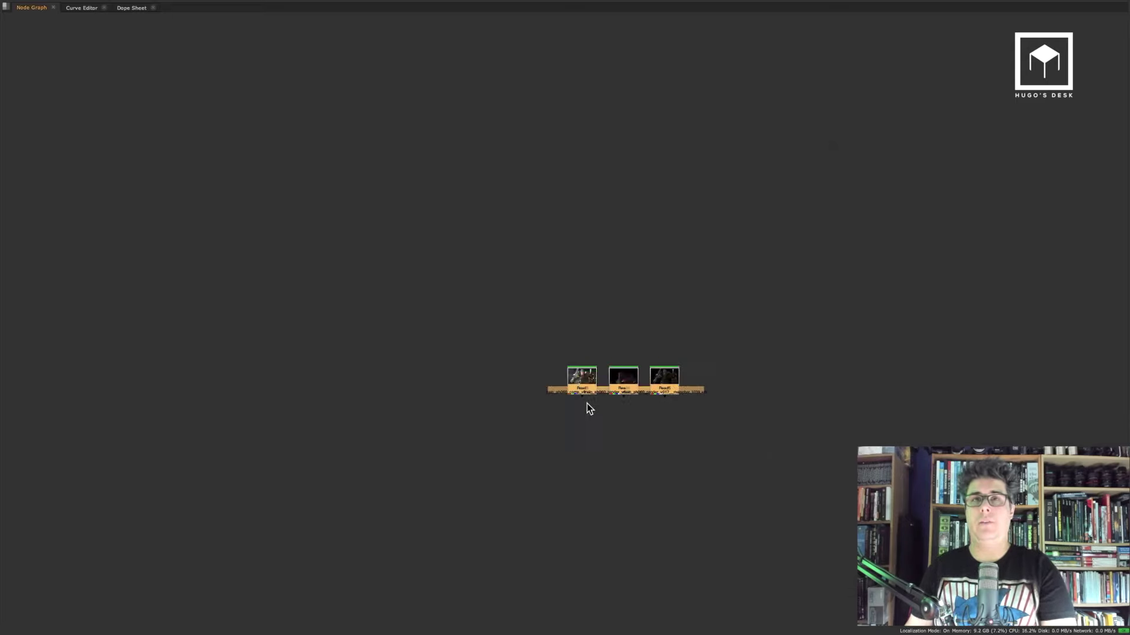
Place the comp Read node above the two render Read nodes and show it in the viewer.
{"action": "left_click", "coordinate": [585, 403]}
{"action": "scroll", "coordinate": [618, 405], "scroll_direction": "up", "scroll_amount": 2}
{"action": "left_click_drag", "start_coordinate": [615, 369], "coordinate": [600, 458]}
{"action": "left_click_drag", "start_coordinate": [670, 395], "coordinate": [667, 476]}
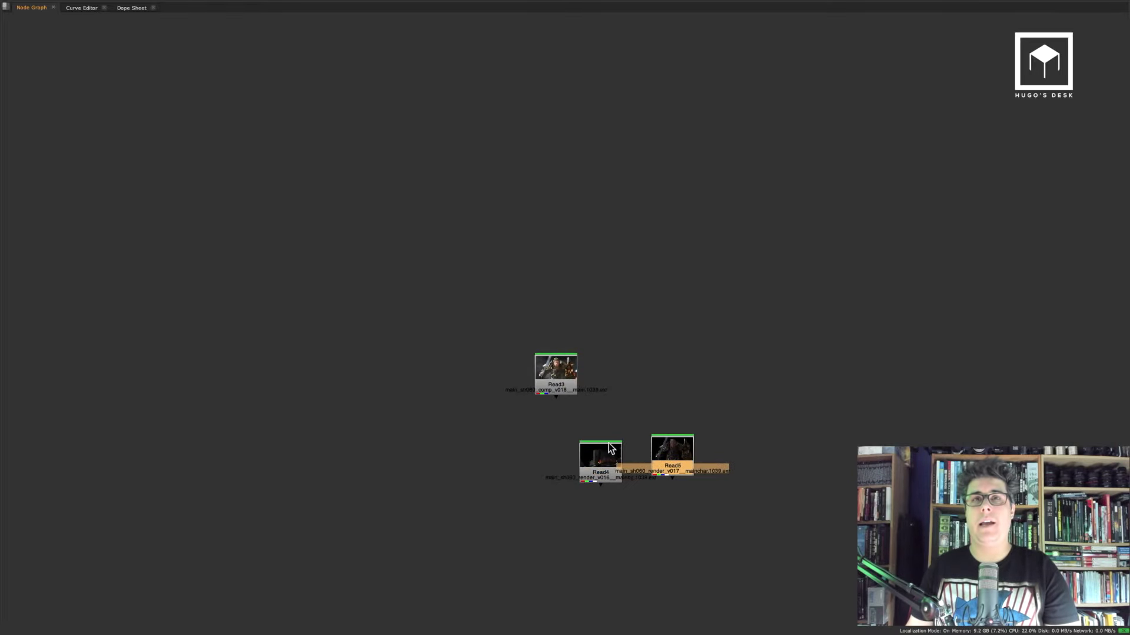
{"action": "left_click_drag", "start_coordinate": [598, 385], "coordinate": [598, 348]}
{"action": "key", "text": "space"}
{"action": "middle_click_drag", "start_coordinate": [664, 462], "coordinate": [597, 574]}
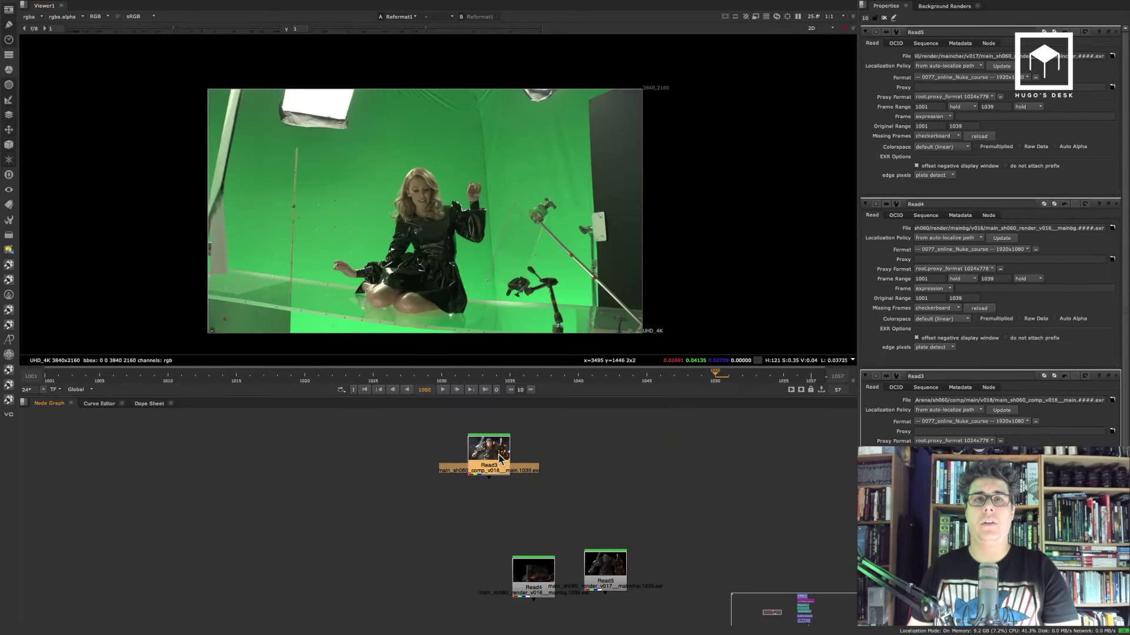
{"action": "key", "text": "1"}
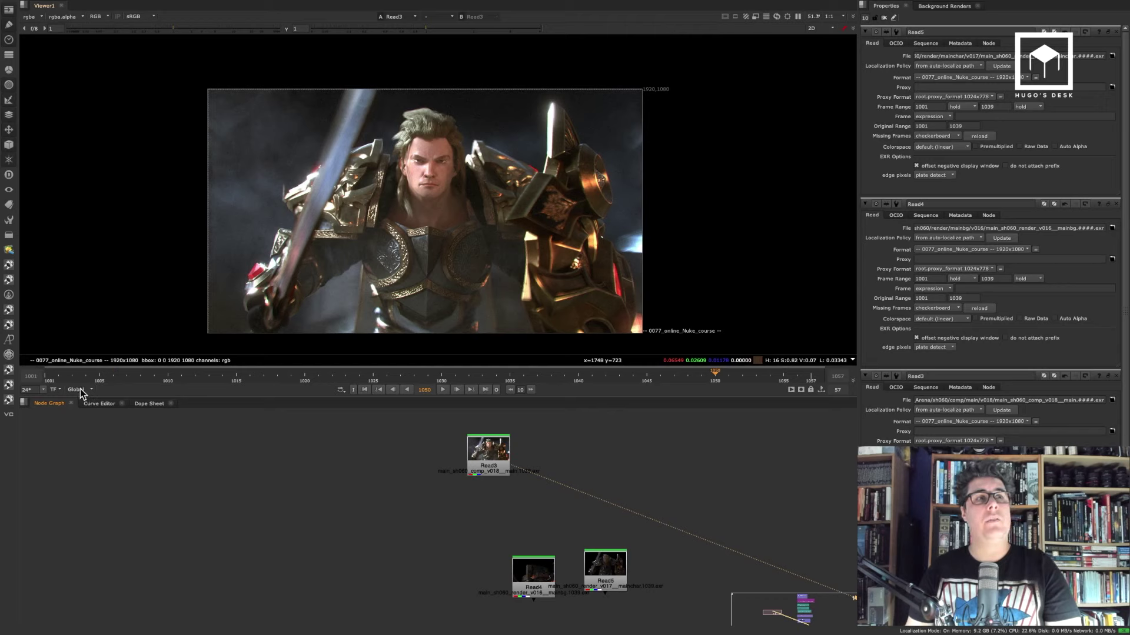
Set the viewer's frame range to Input and play the comp sequence from its first frame.
{"action": "left_click", "coordinate": [81, 393]}
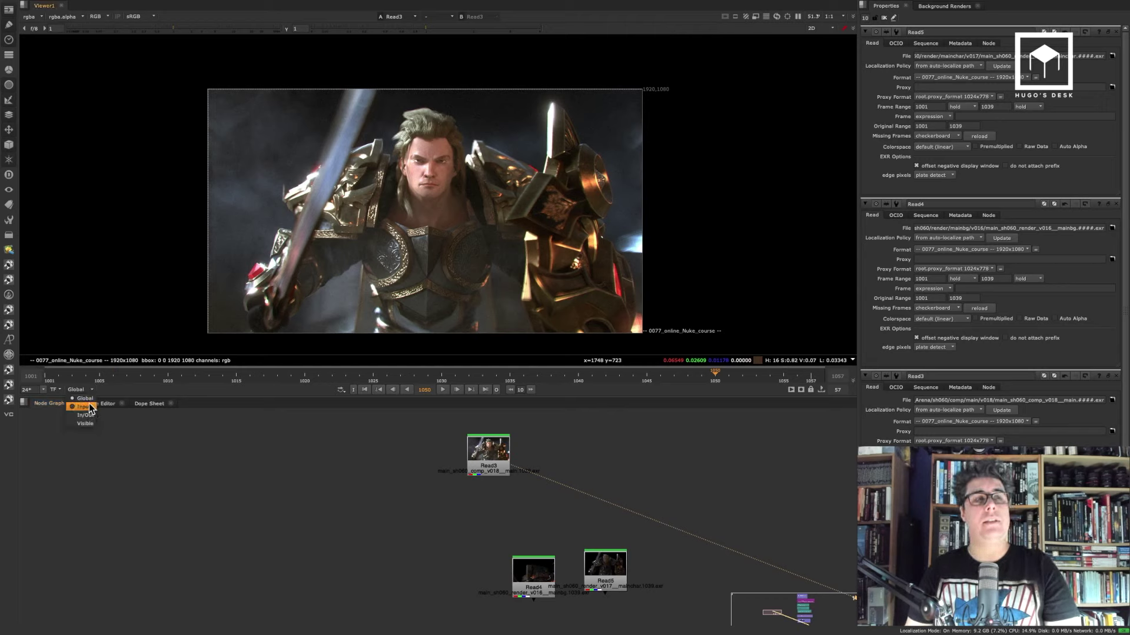
{"action": "left_click", "coordinate": [317, 429]}
{"action": "left_click", "coordinate": [488, 447]}
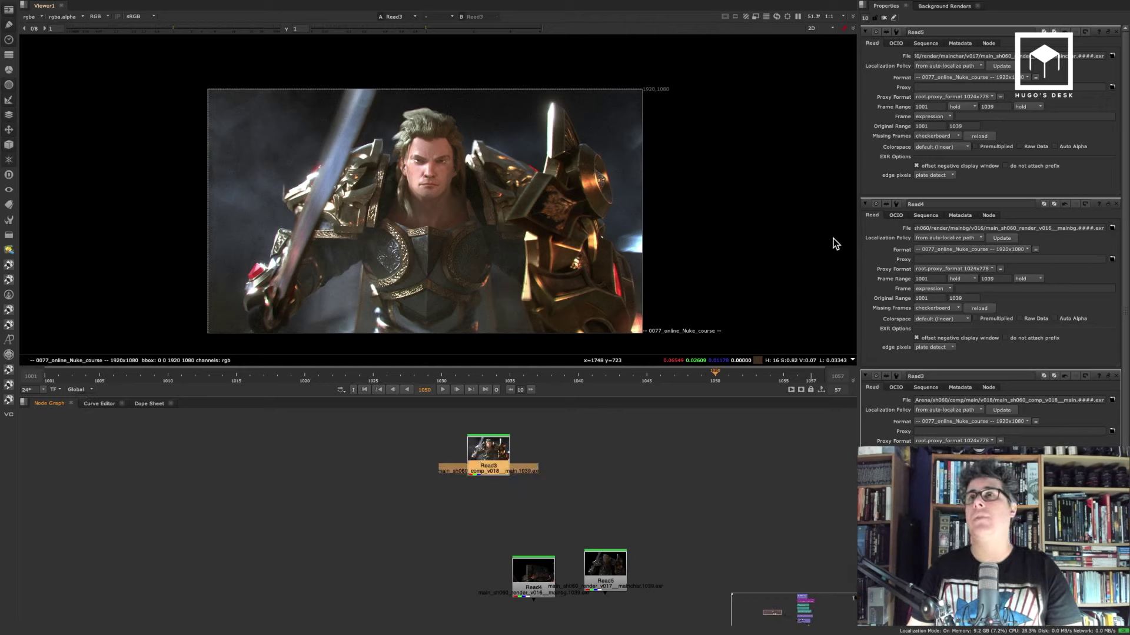
{"action": "double_click", "coordinate": [504, 451]}
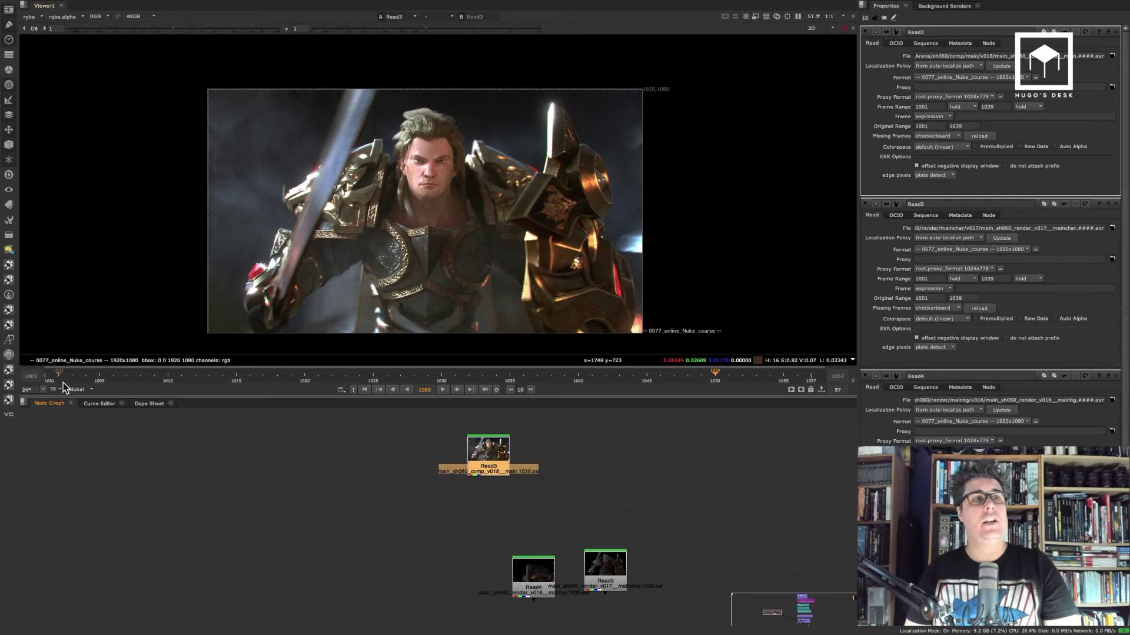
{"action": "left_click", "coordinate": [76, 389]}
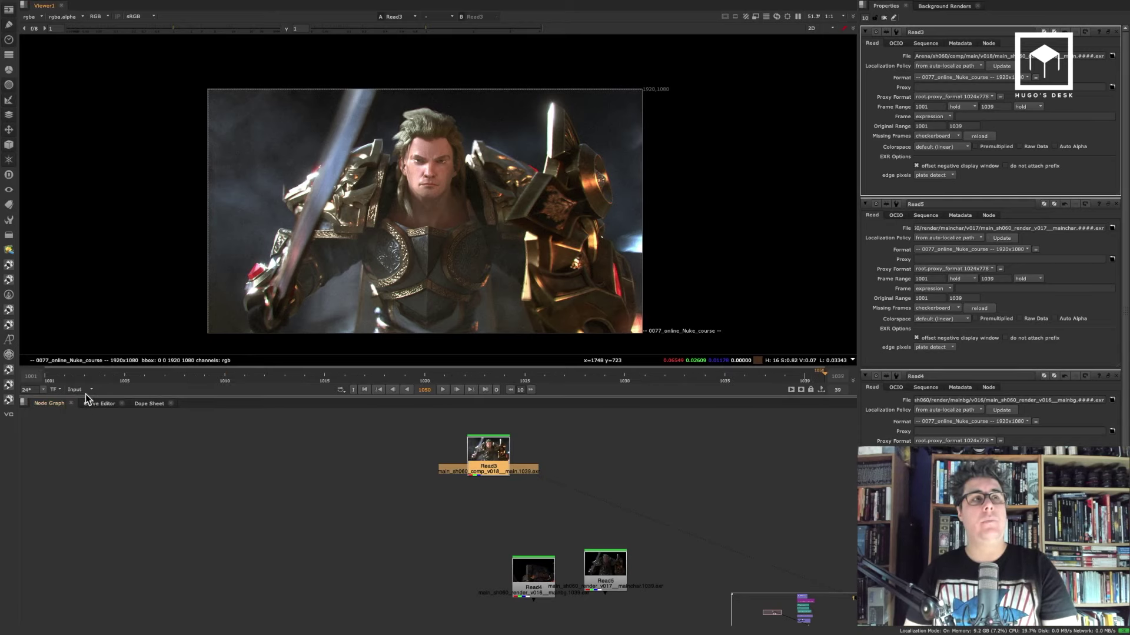
{"action": "left_click", "coordinate": [82, 407]}
{"action": "left_click", "coordinate": [364, 390]}
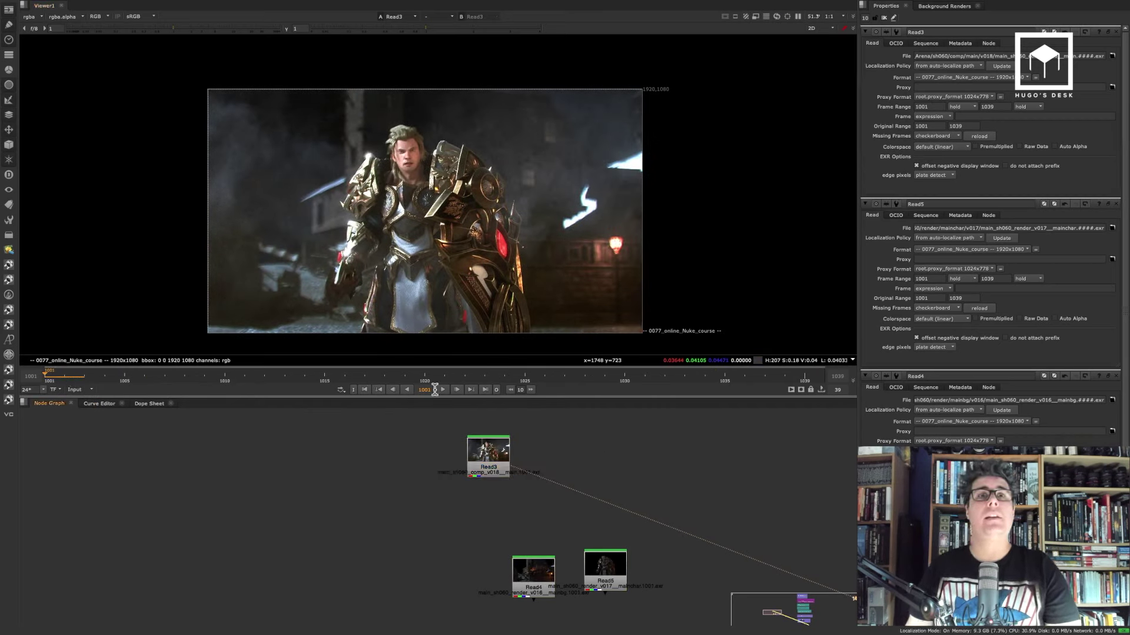
{"action": "left_click", "coordinate": [443, 390]}
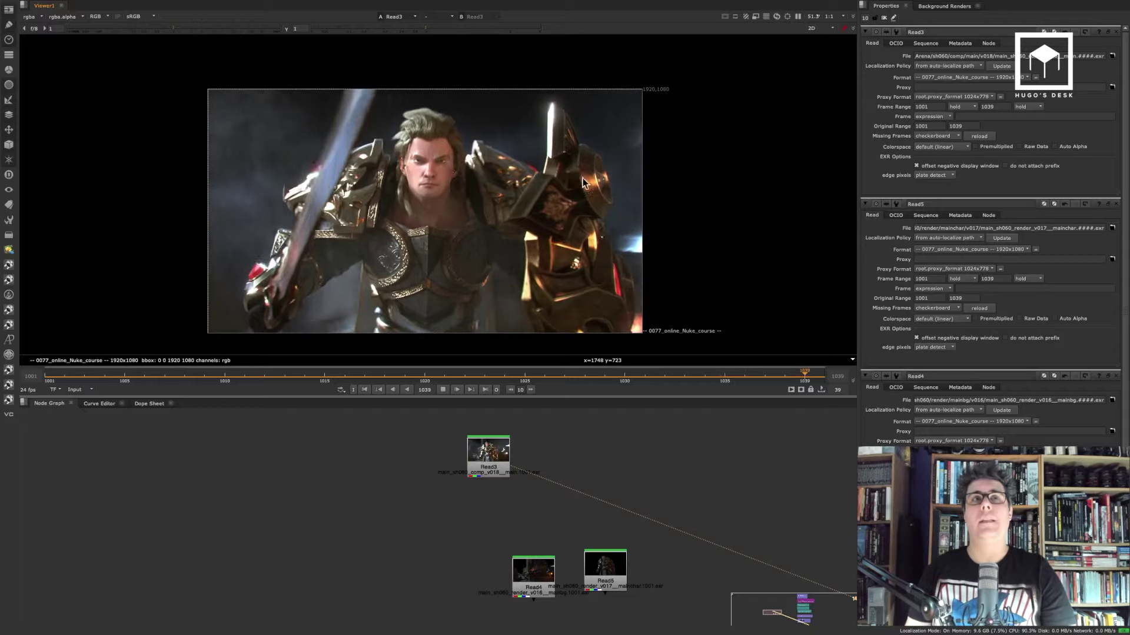
Spread the mainbg and mainchar Read nodes apart below the comp and play each render in the viewer.
{"action": "left_click_drag", "start_coordinate": [534, 562], "coordinate": [403, 551]}
{"action": "left_click", "coordinate": [403, 551]}
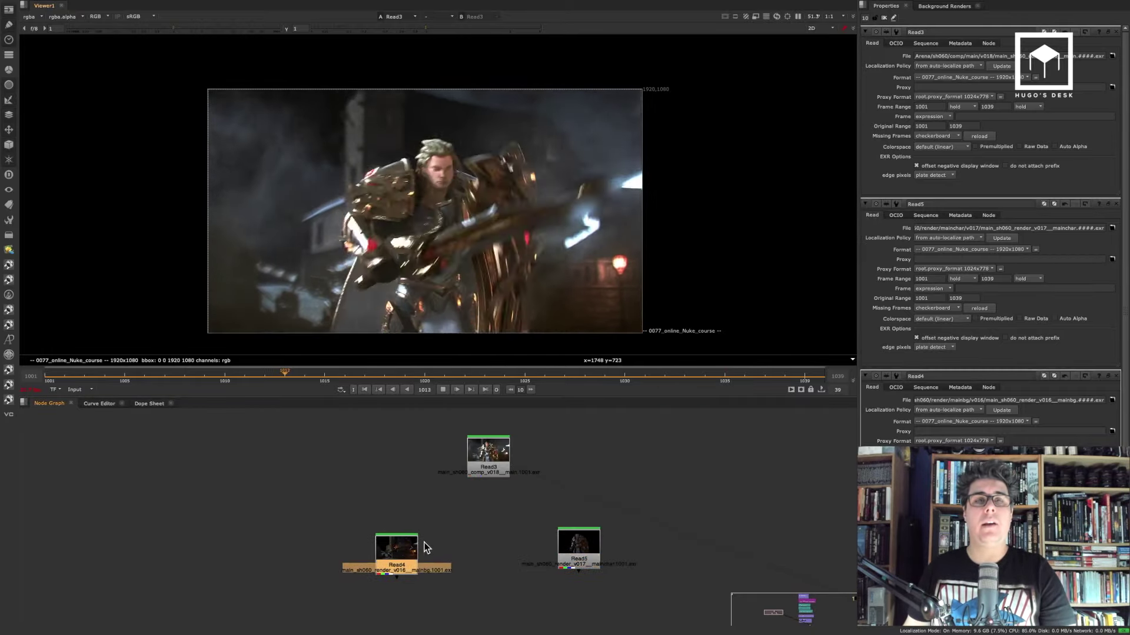
{"action": "key", "text": "1"}
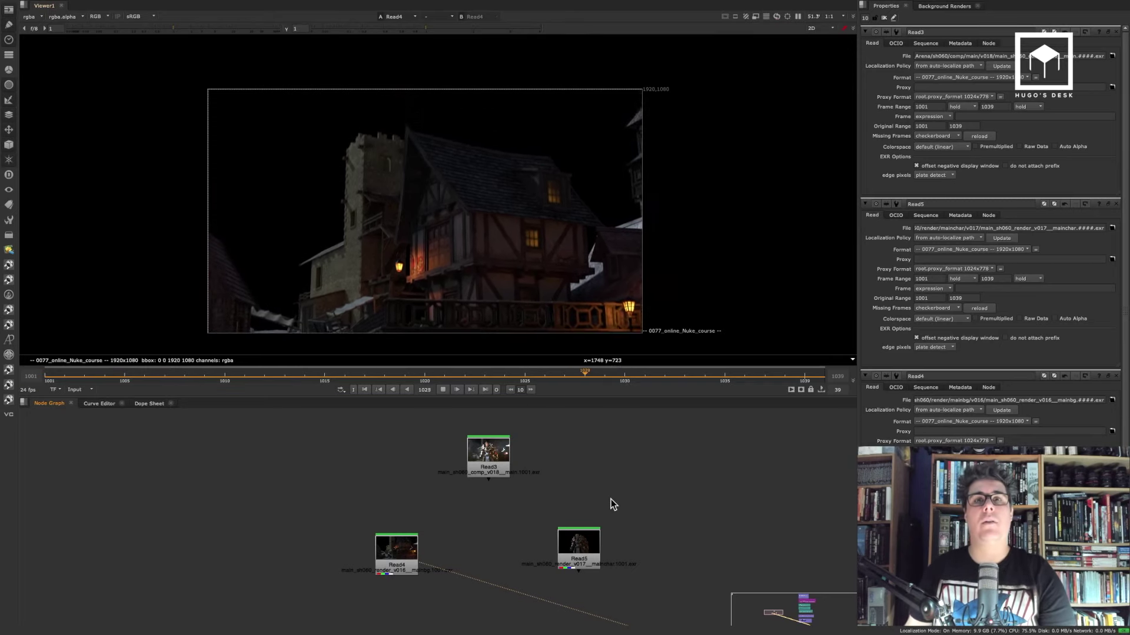
{"action": "left_click", "coordinate": [595, 532]}
{"action": "key", "text": "1"}
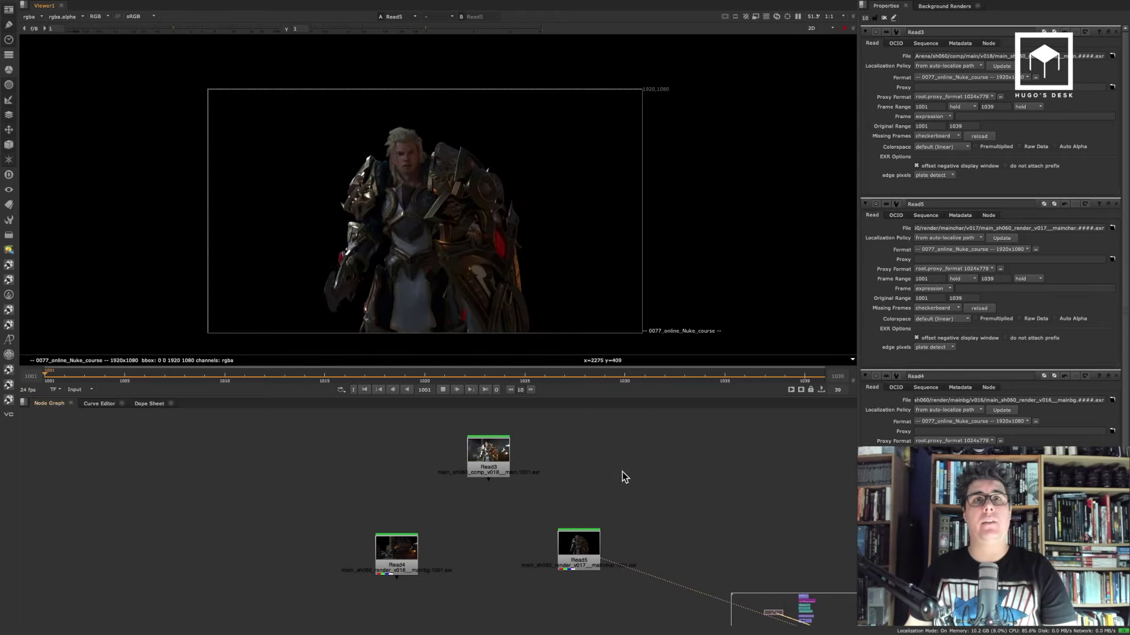
{"action": "key", "text": "k"}
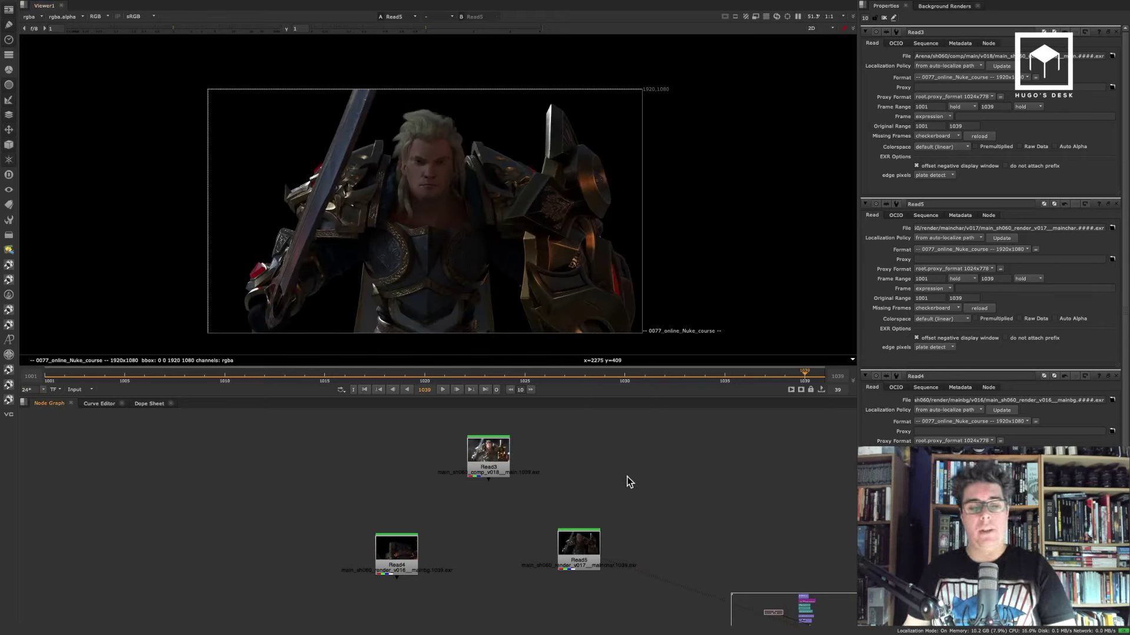
Compare the mainbg and mainchar renders by viewing one after the other, finishing on mainchar.
{"action": "scroll", "coordinate": [627, 477], "scroll_direction": "down", "scroll_amount": 4}
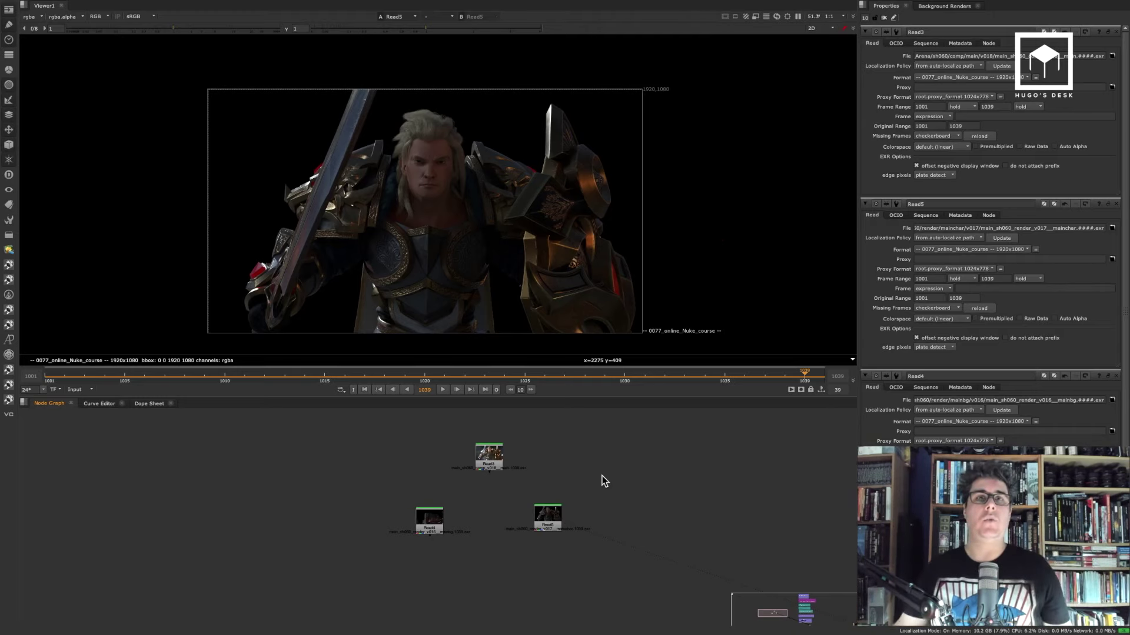
{"action": "left_click", "coordinate": [557, 515]}
{"action": "left_click", "coordinate": [516, 514]}
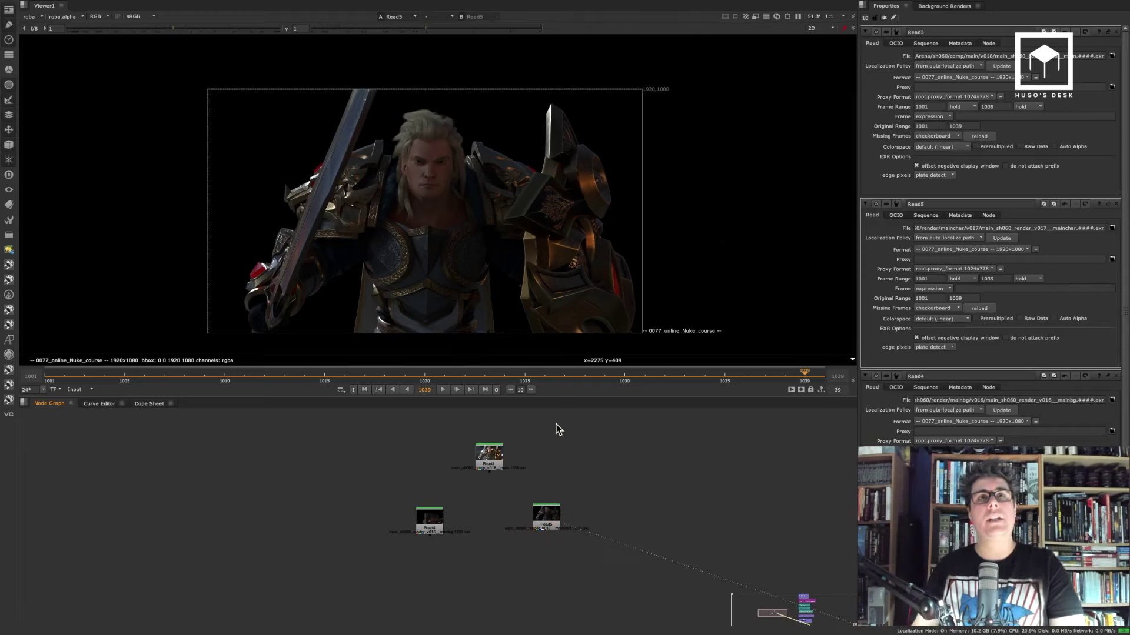
{"action": "left_click", "coordinate": [432, 522]}
{"action": "key", "text": "1"}
{"action": "left_click_drag", "start_coordinate": [546, 517], "coordinate": [544, 517]}
{"action": "left_click", "coordinate": [529, 488]}
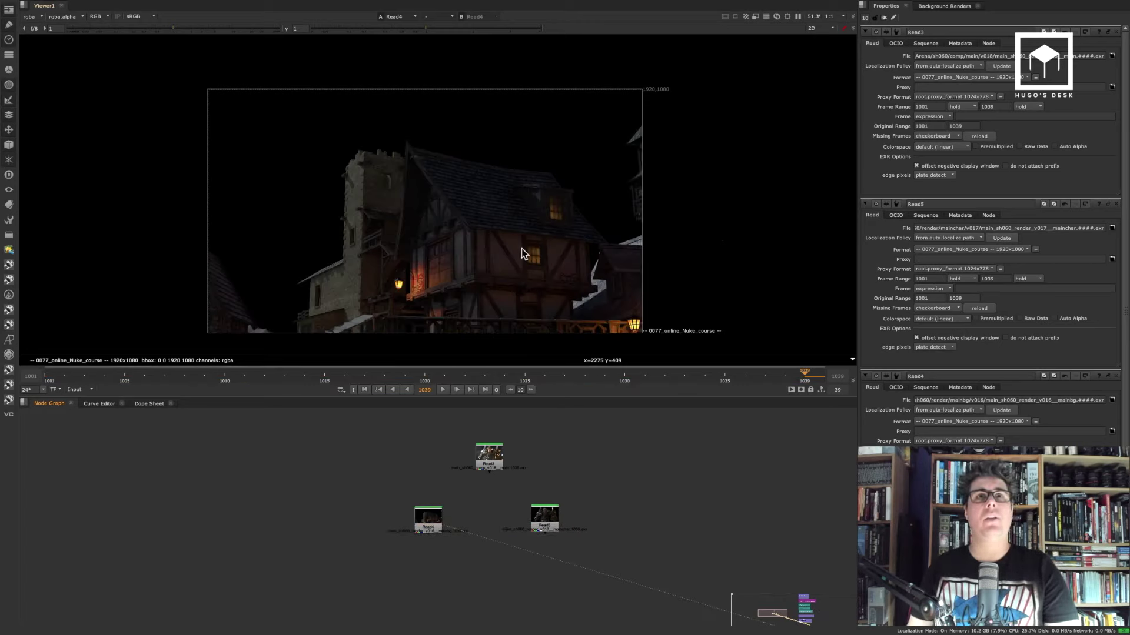
{"action": "left_click", "coordinate": [544, 516]}
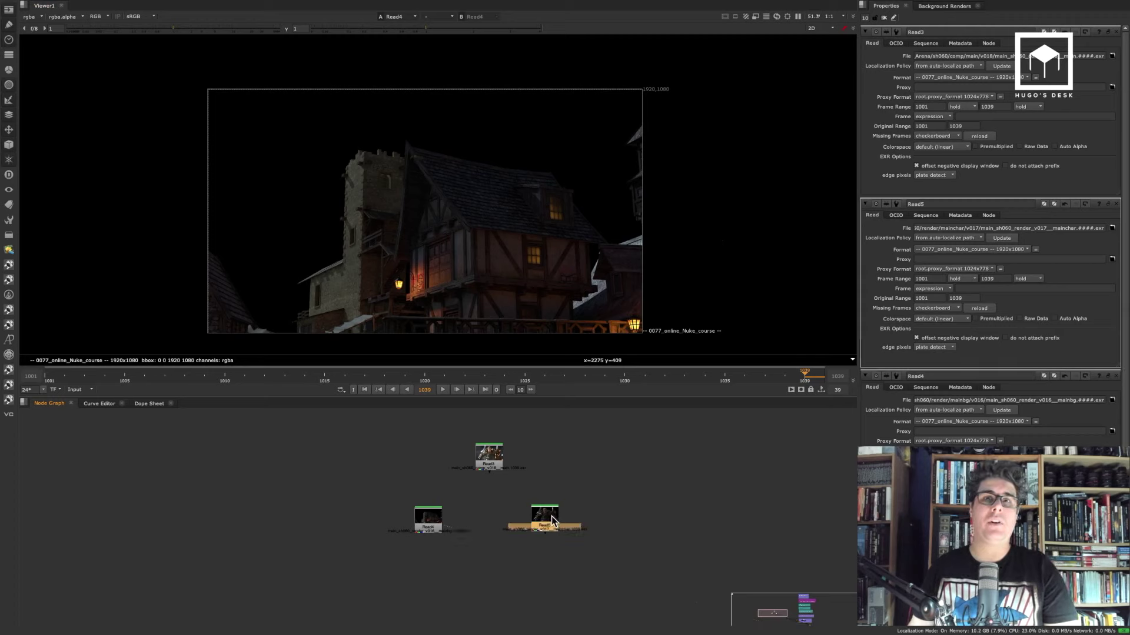
{"action": "key", "text": "1"}
{"action": "left_click", "coordinate": [567, 523]}
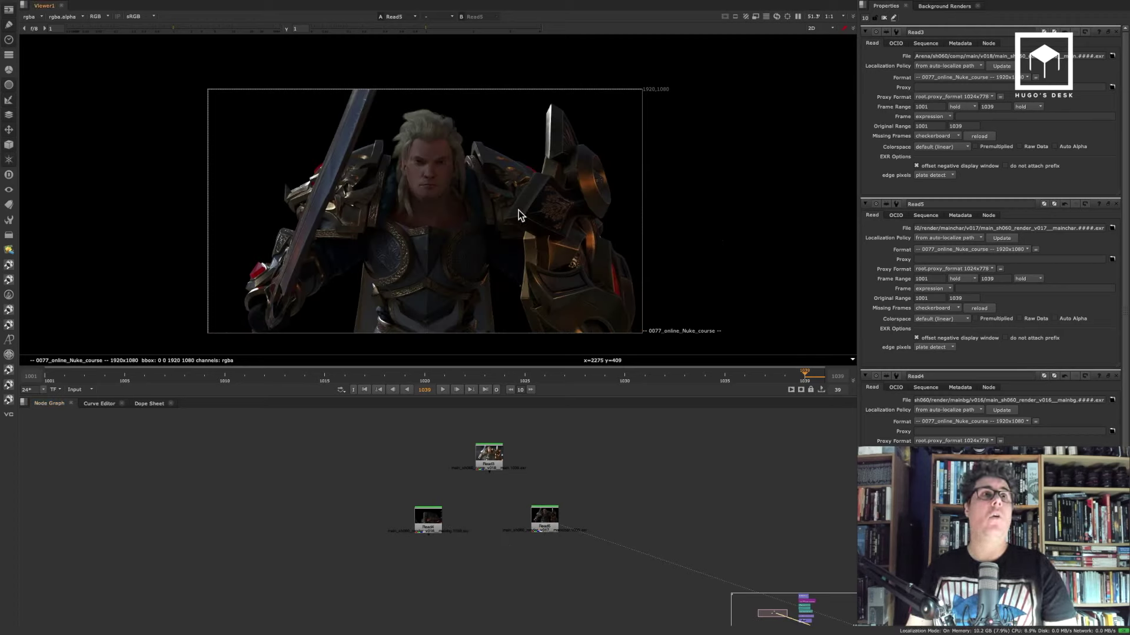
Display the alpha channel of the mainchar render in the viewer and play the sequence to inspect its matte.
{"action": "left_click", "coordinate": [96, 17]}
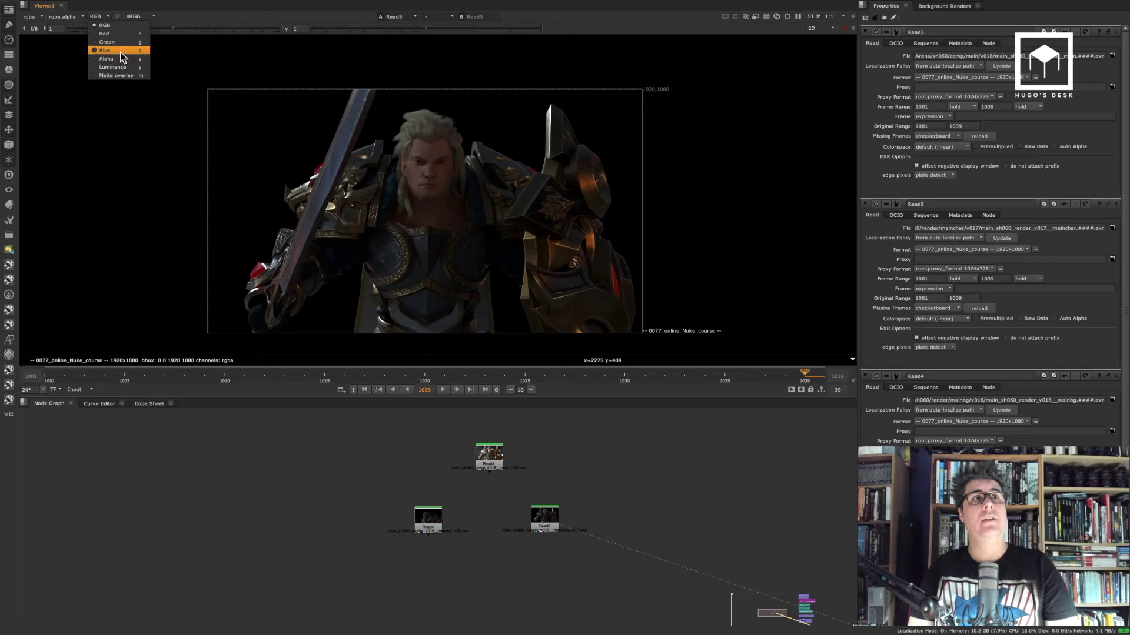
{"action": "left_click", "coordinate": [115, 59]}
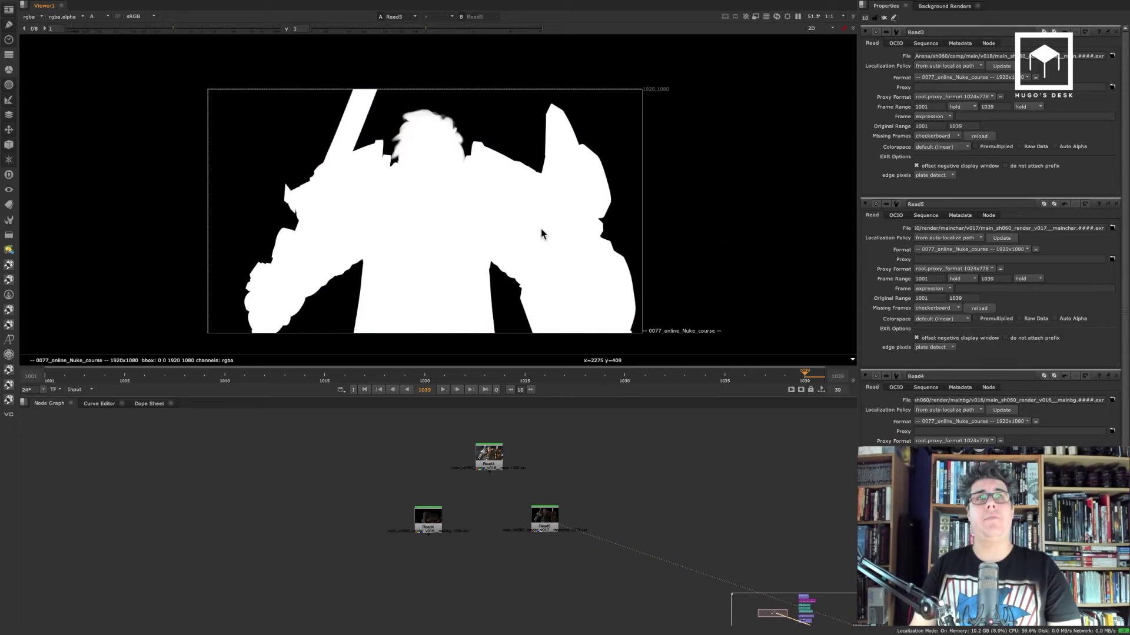
{"action": "left_click", "coordinate": [443, 390]}
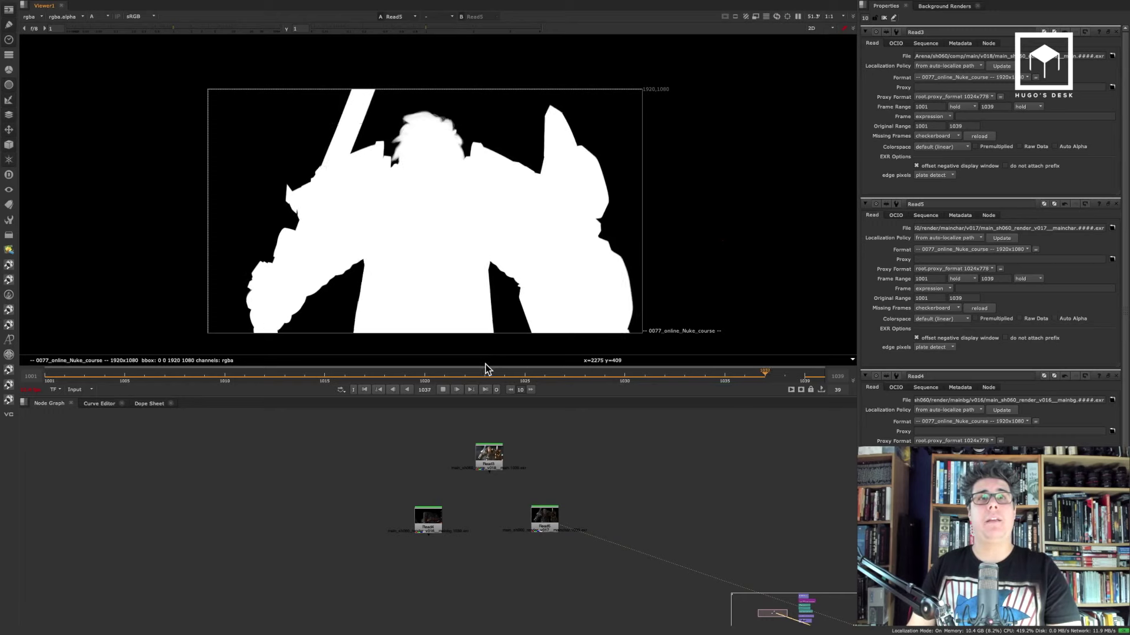
{"action": "left_click", "coordinate": [444, 390]}
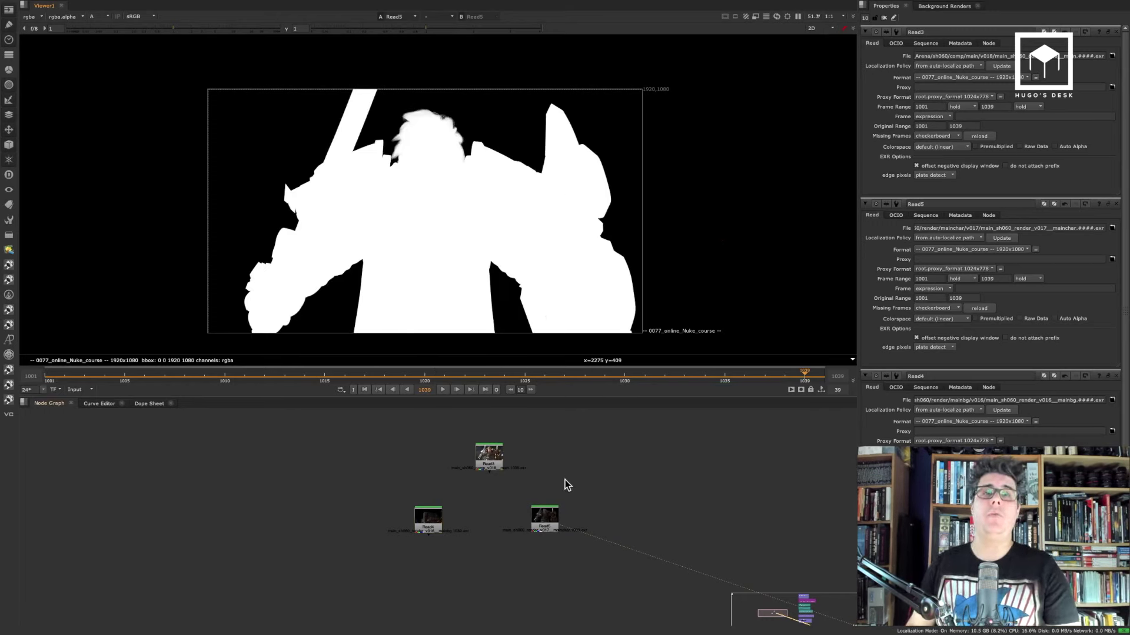
Add a Merge node in the empty space below the mainbg and mainchar Read nodes.
{"action": "key", "text": "space"}
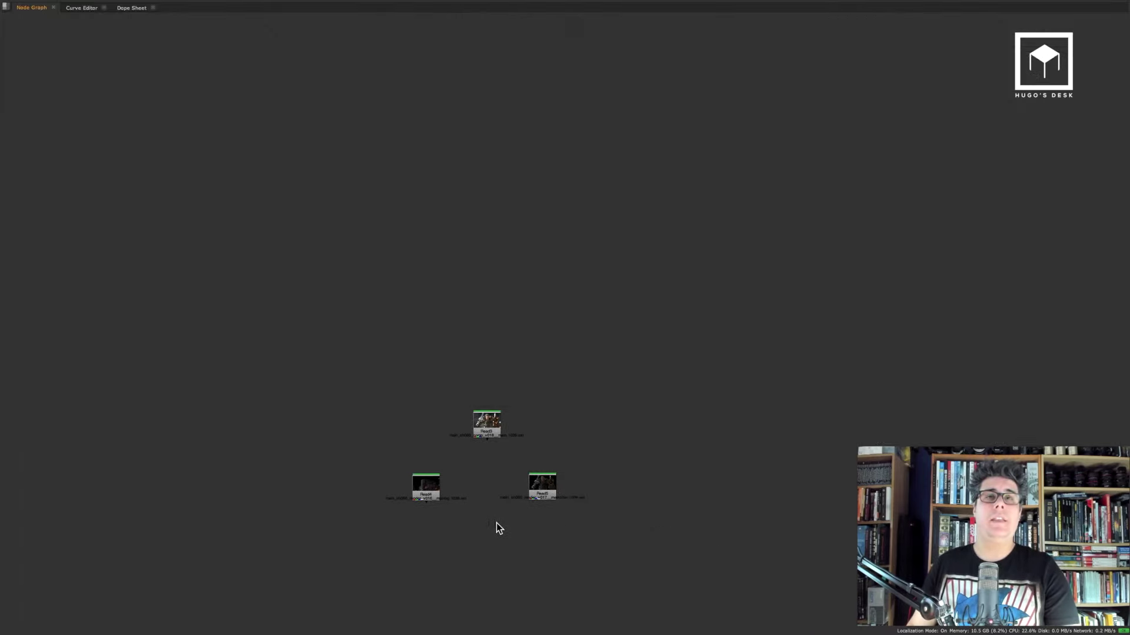
{"action": "scroll", "coordinate": [524, 335], "scroll_direction": "up", "scroll_amount": 5}
{"action": "scroll", "coordinate": [527, 352], "scroll_direction": "up", "scroll_amount": 5}
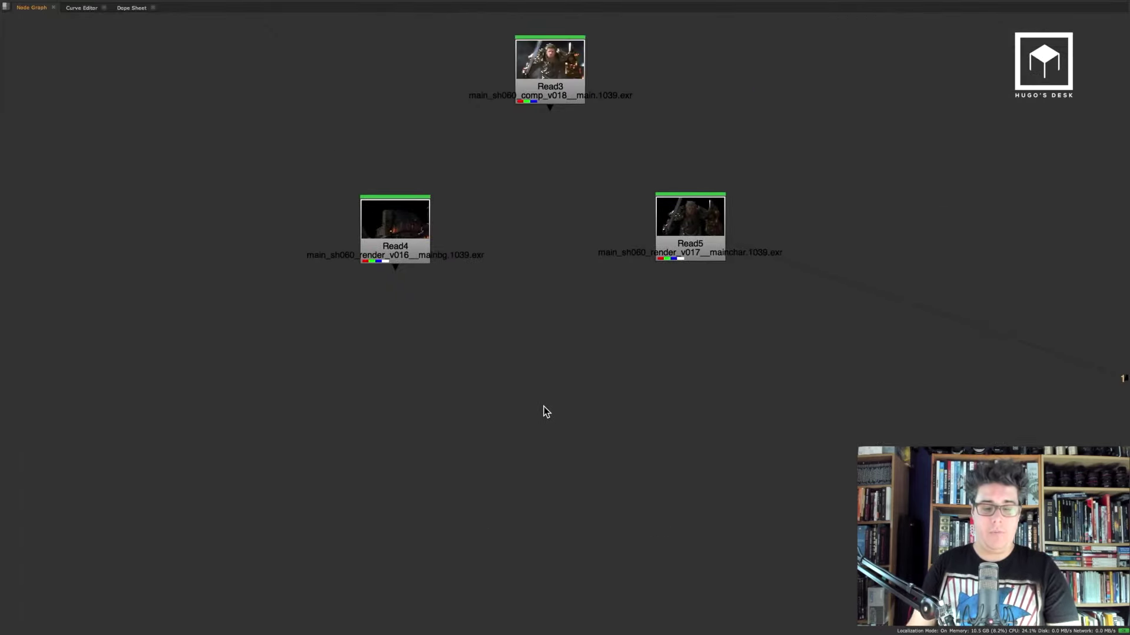
{"action": "key", "text": "m"}
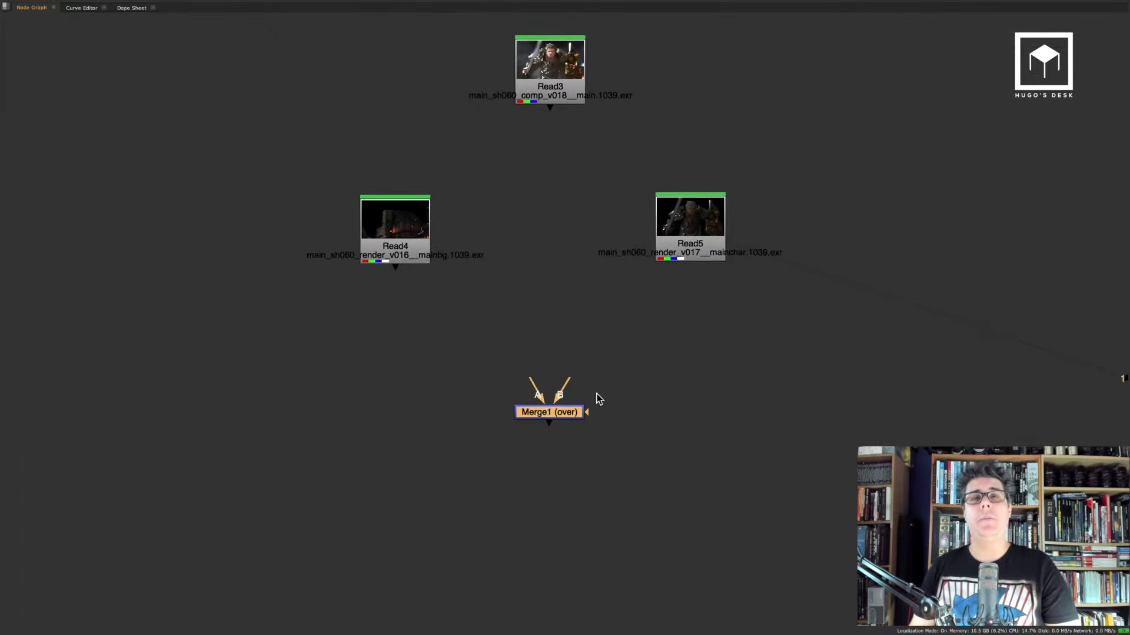
{"action": "left_click", "coordinate": [631, 398]}
{"action": "left_click", "coordinate": [570, 417]}
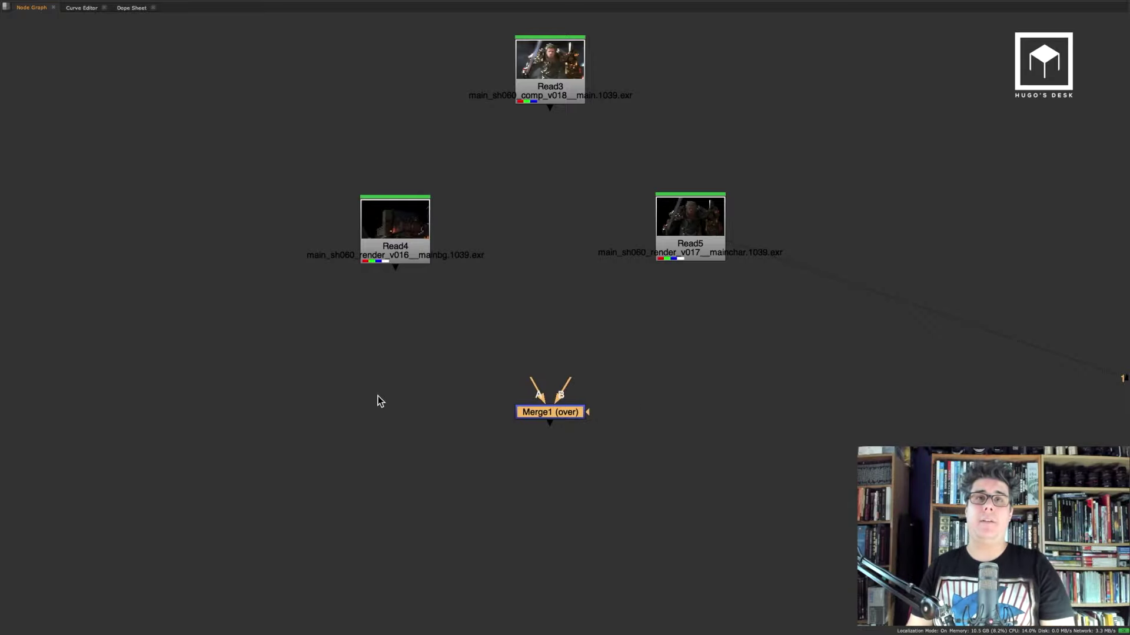
Look up where the Merge node is found within the Merge category of available nodes.
{"action": "right_click", "coordinate": [293, 365]}
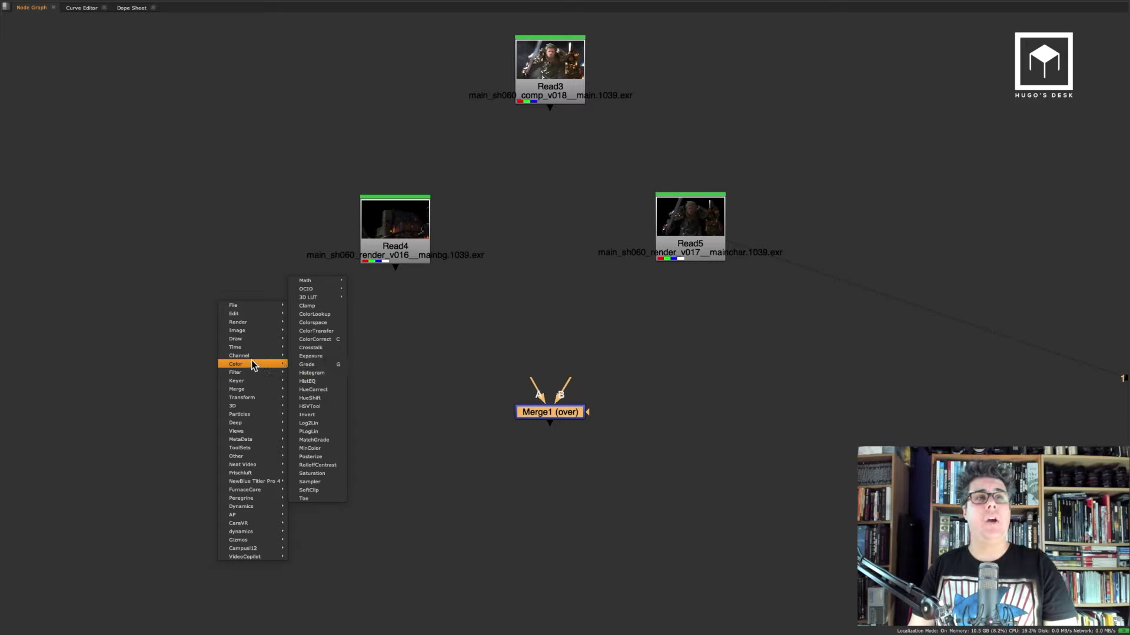
{"action": "mouse_move", "coordinate": [250, 376]}
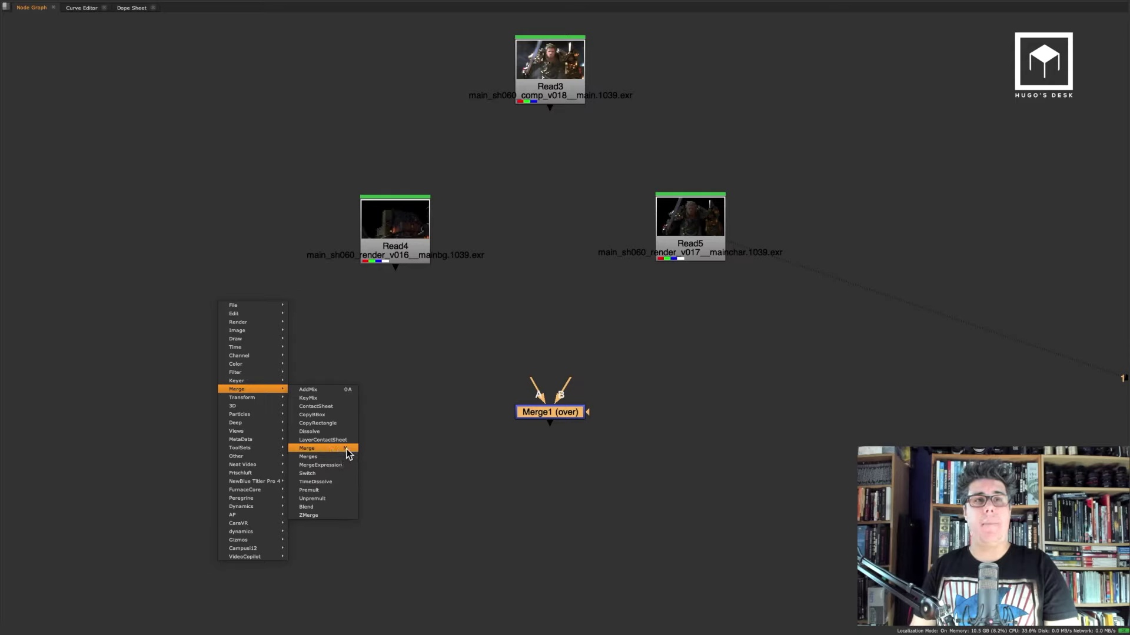
{"action": "mouse_move", "coordinate": [327, 456]}
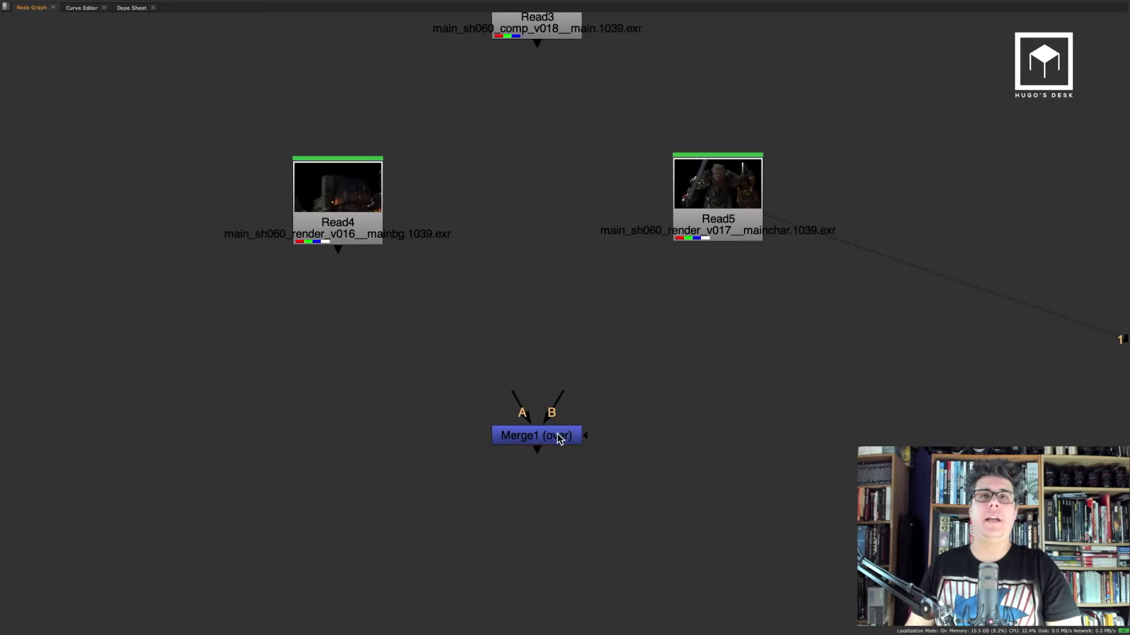
Adjust the two render Read nodes above the Merge and connect its B input to mainbg and A input to mainchar.
{"action": "left_click", "coordinate": [557, 433]}
{"action": "left_click_drag", "start_coordinate": [355, 207], "coordinate": [363, 215]}
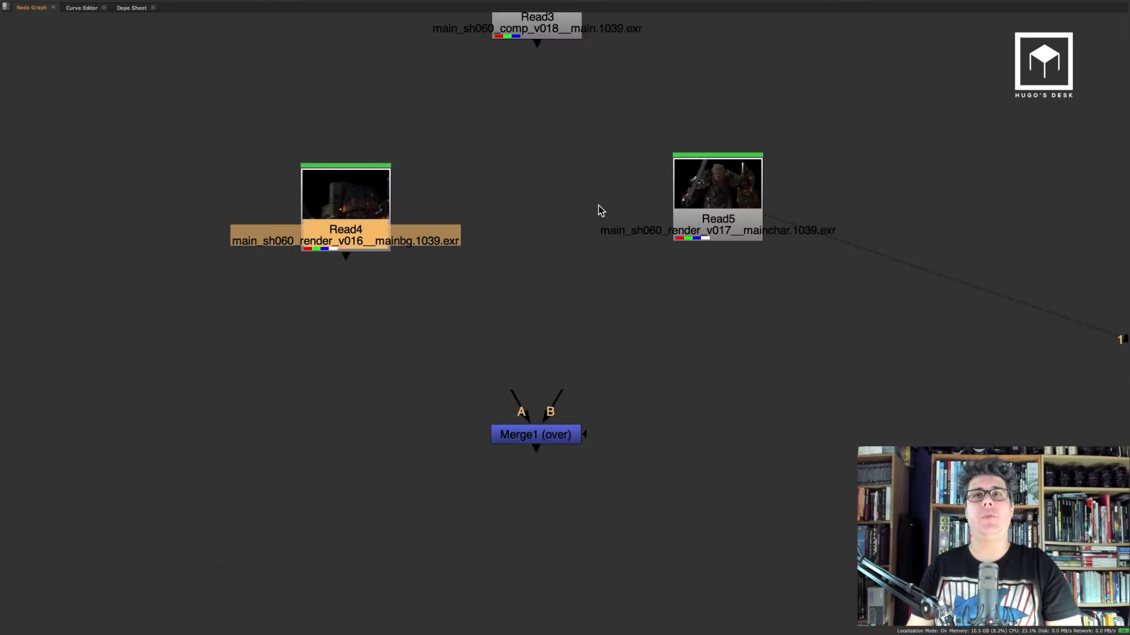
{"action": "left_click_drag", "start_coordinate": [700, 209], "coordinate": [693, 230]}
{"action": "scroll", "coordinate": [627, 401], "scroll_direction": "up", "scroll_amount": 2}
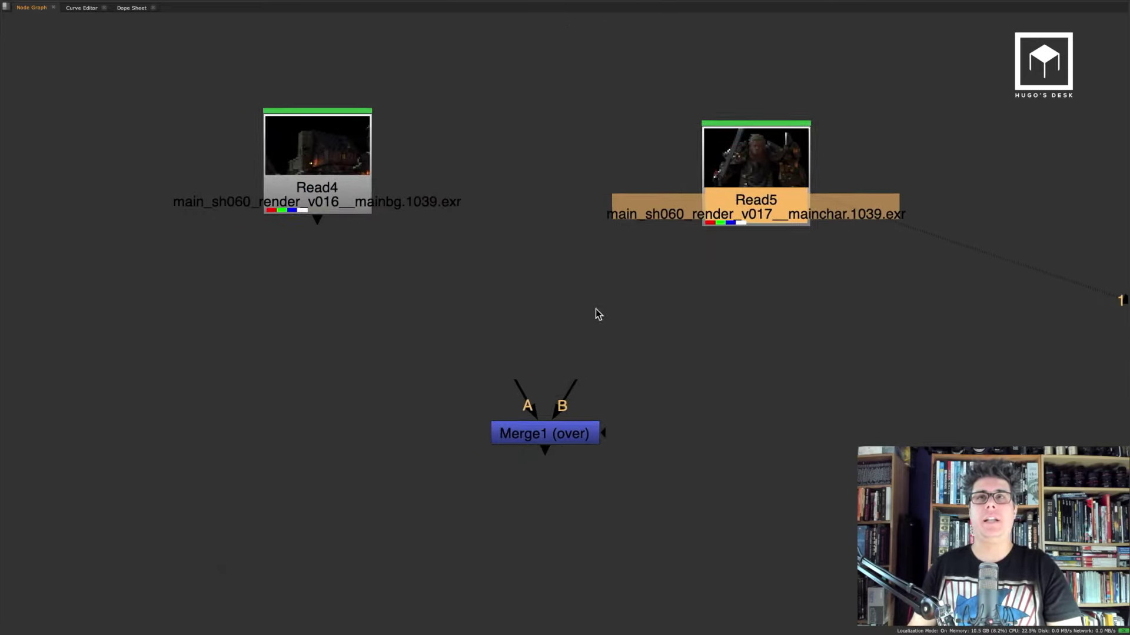
{"action": "left_click", "coordinate": [663, 338]}
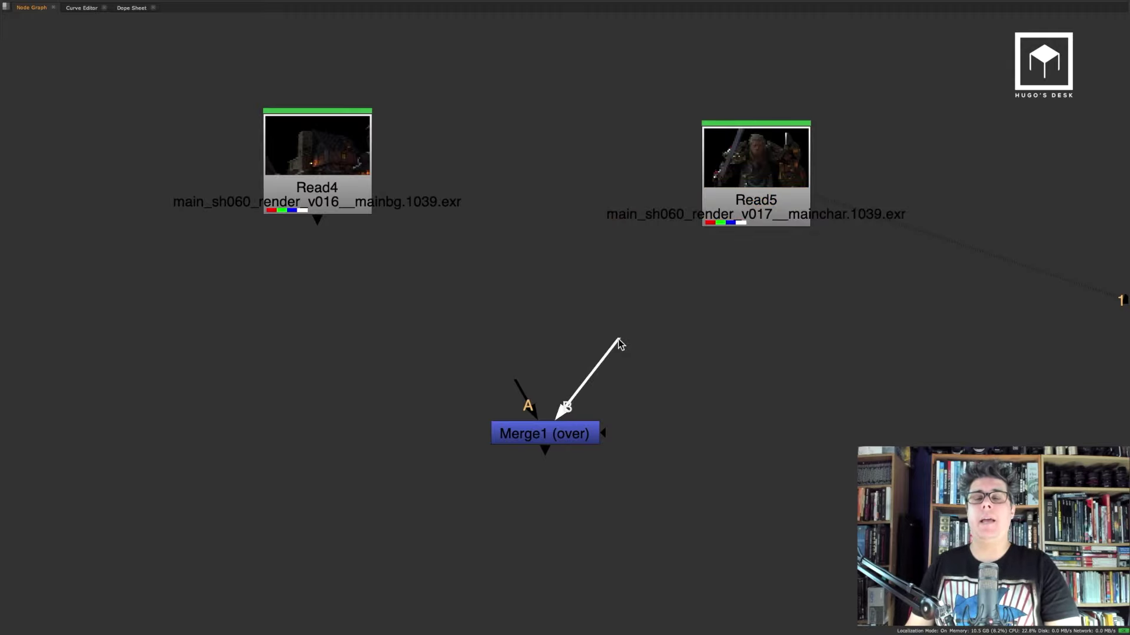
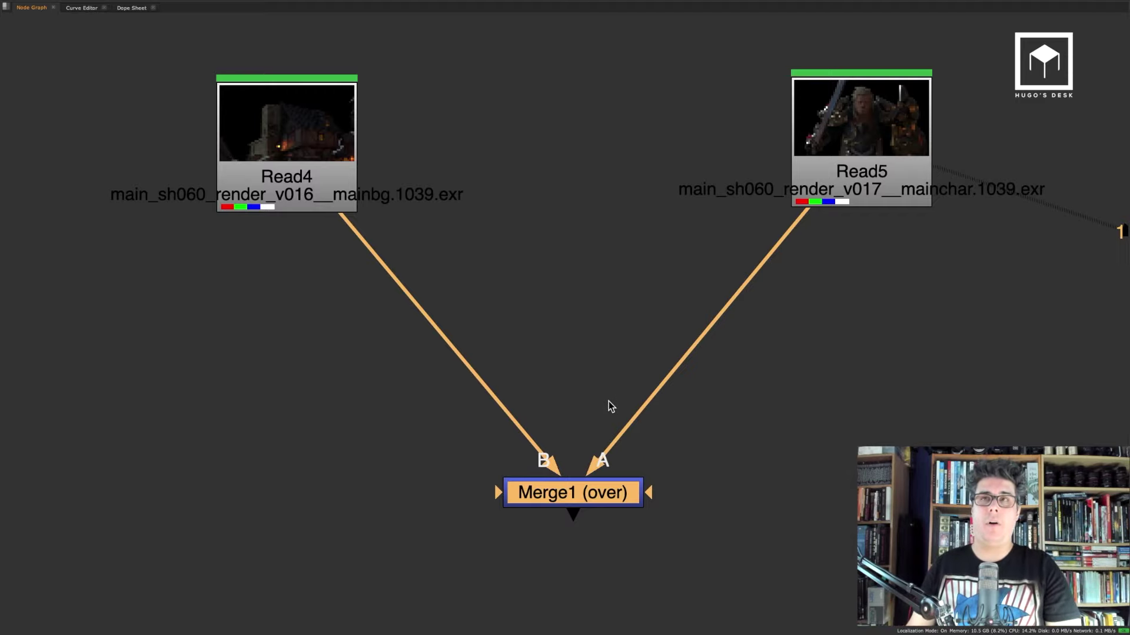
Show the Merge result in the viewer and bring back the full layout with the viewer and node properties.
{"action": "scroll", "coordinate": [670, 426], "scroll_direction": "down", "scroll_amount": 5}
{"action": "scroll", "coordinate": [658, 383], "scroll_direction": "up", "scroll_amount": 3}
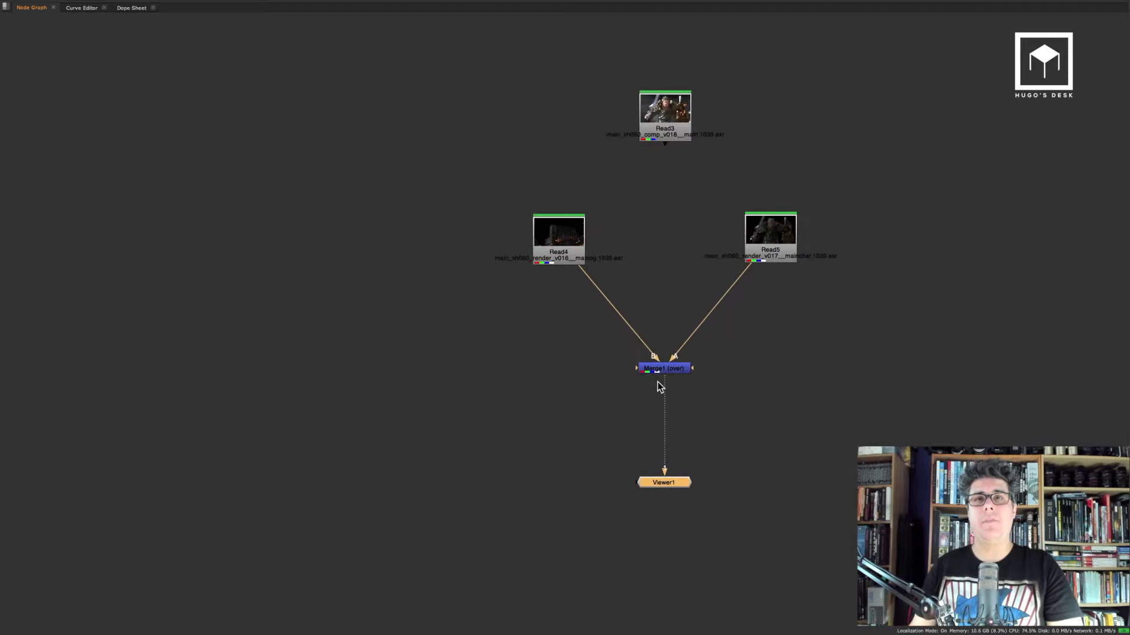
{"action": "left_click", "coordinate": [679, 366]}
{"action": "left_click", "coordinate": [794, 406]}
{"action": "key", "text": "space"}
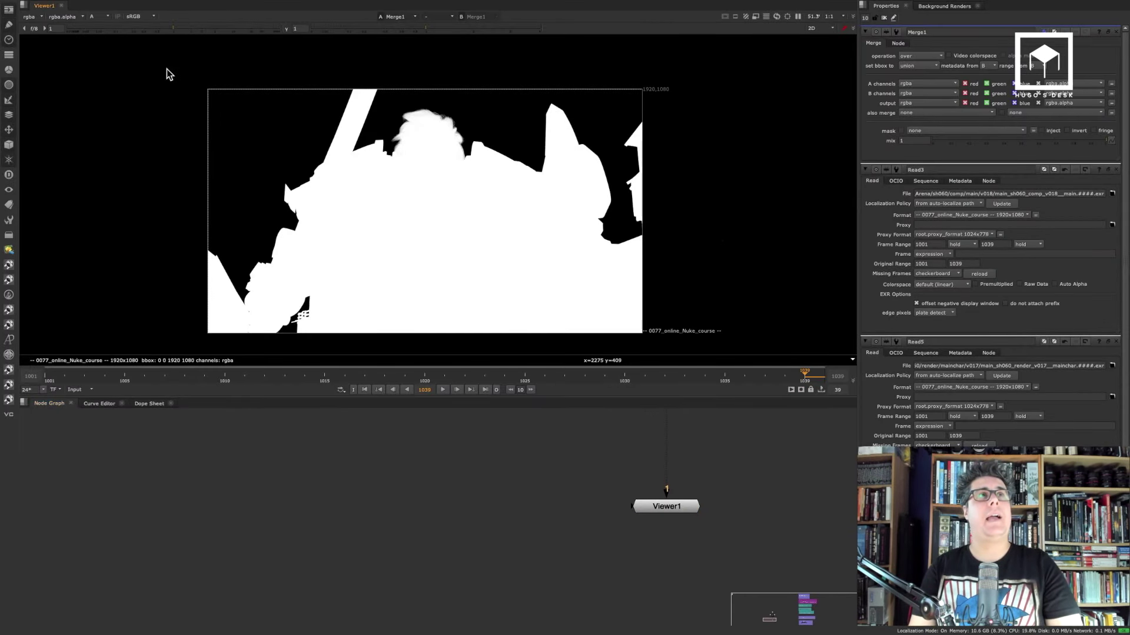
Display the RGB channels of the Merge result, play the shot through in the viewer and return to the first frame.
{"action": "left_click", "coordinate": [104, 17]}
{"action": "left_click", "coordinate": [126, 26]}
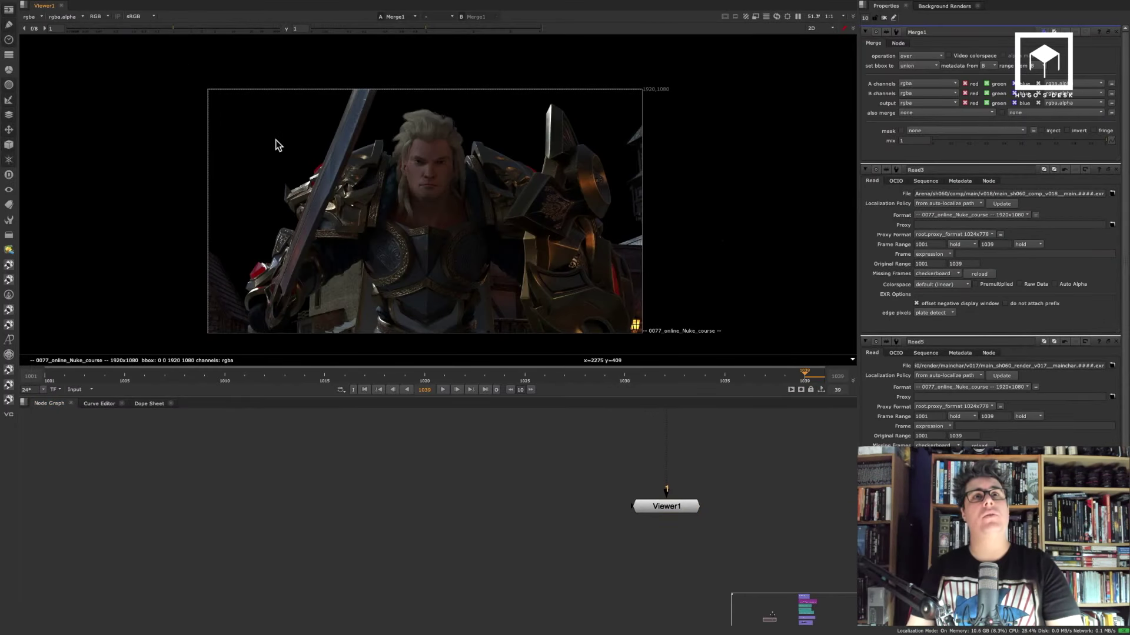
{"action": "left_click", "coordinate": [443, 391]}
{"action": "scroll", "coordinate": [524, 471], "scroll_direction": "down", "scroll_amount": 2}
{"action": "middle_click_drag", "start_coordinate": [483, 483], "coordinate": [449, 531]}
{"action": "scroll", "coordinate": [453, 520], "scroll_direction": "down", "scroll_amount": 1}
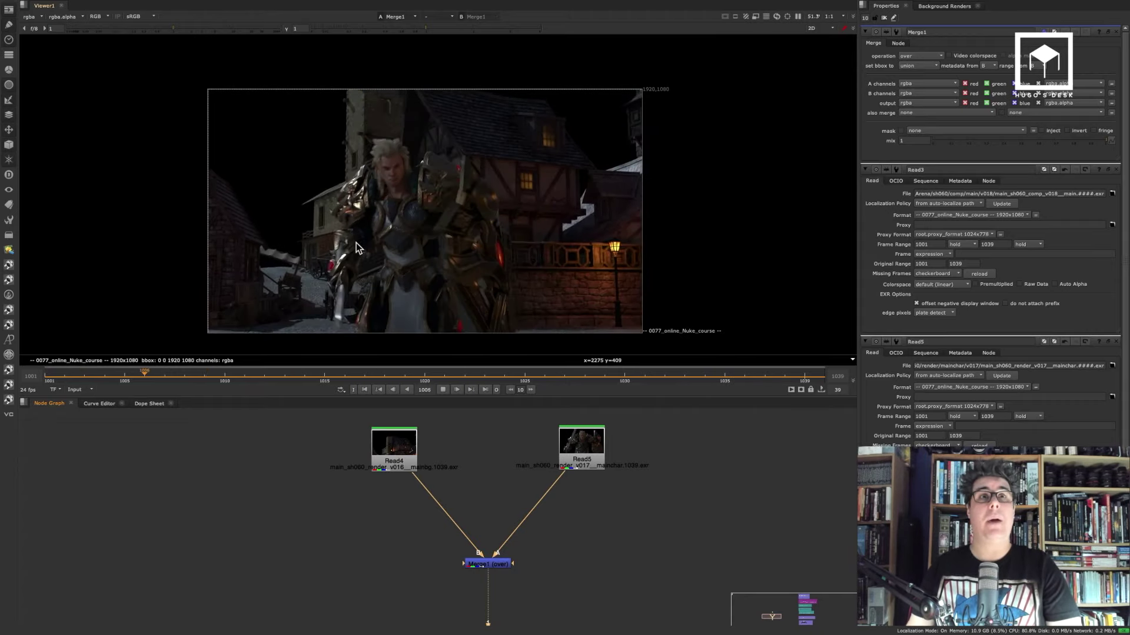
{"action": "left_click", "coordinate": [442, 389]}
{"action": "left_click", "coordinate": [366, 390]}
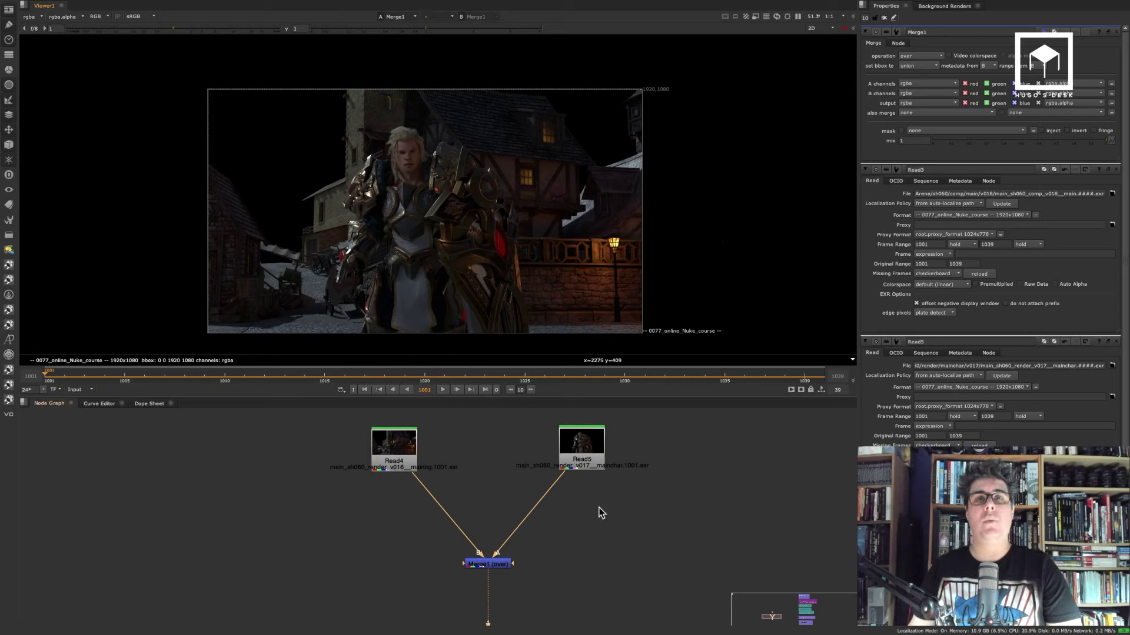
Nudge the Merge and mainbg Read nodes into a tidier layout and examine the character over the background up close.
{"action": "scroll", "coordinate": [492, 497], "scroll_direction": "up", "scroll_amount": 3}
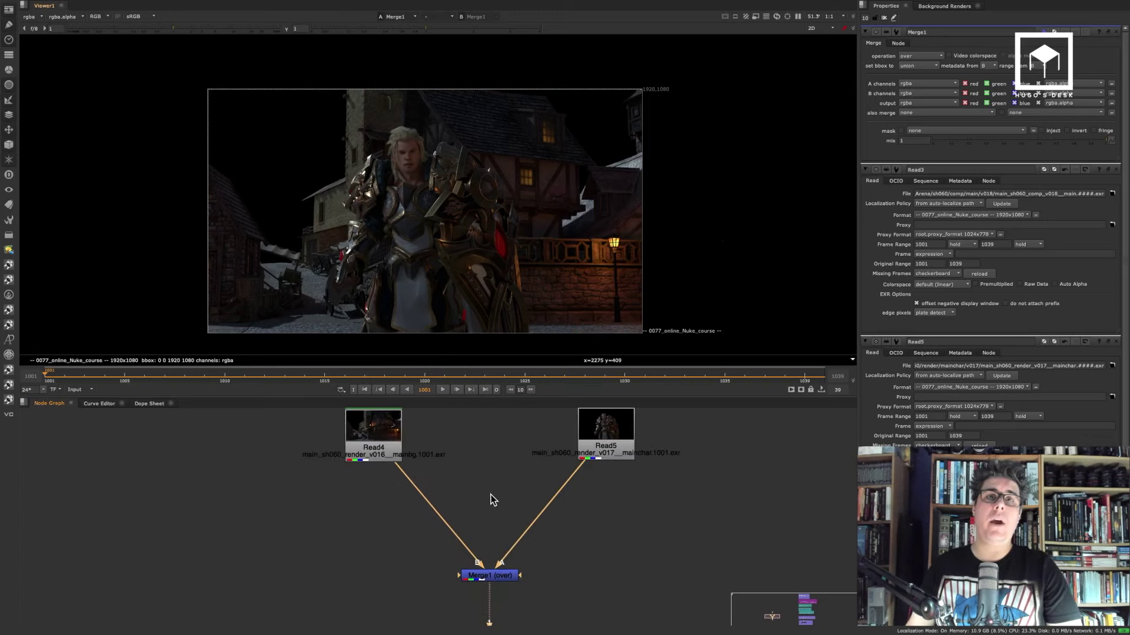
{"action": "left_click_drag", "start_coordinate": [498, 576], "coordinate": [484, 586]}
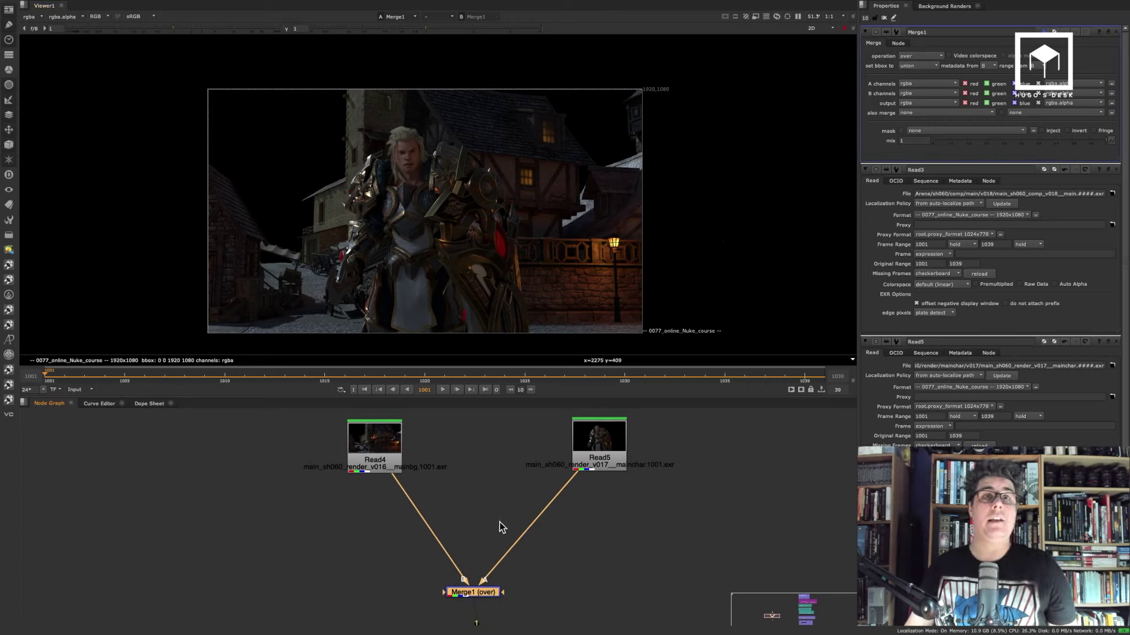
{"action": "left_click_drag", "start_coordinate": [393, 447], "coordinate": [388, 447]}
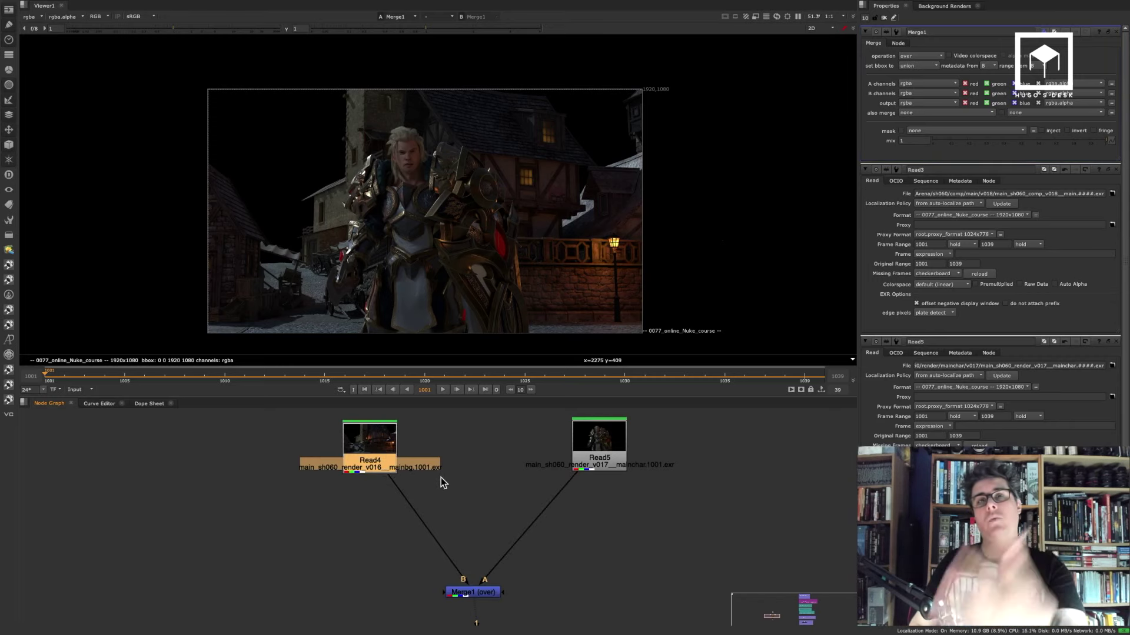
{"action": "left_click", "coordinate": [616, 452]}
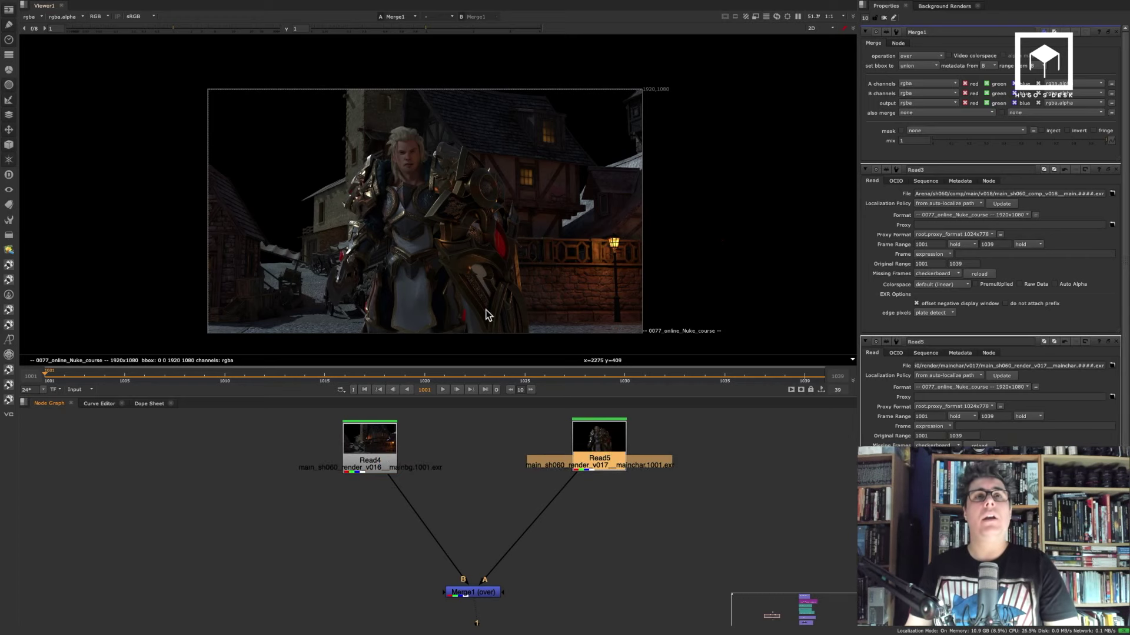
{"action": "scroll", "coordinate": [415, 184], "scroll_direction": "up", "scroll_amount": 2}
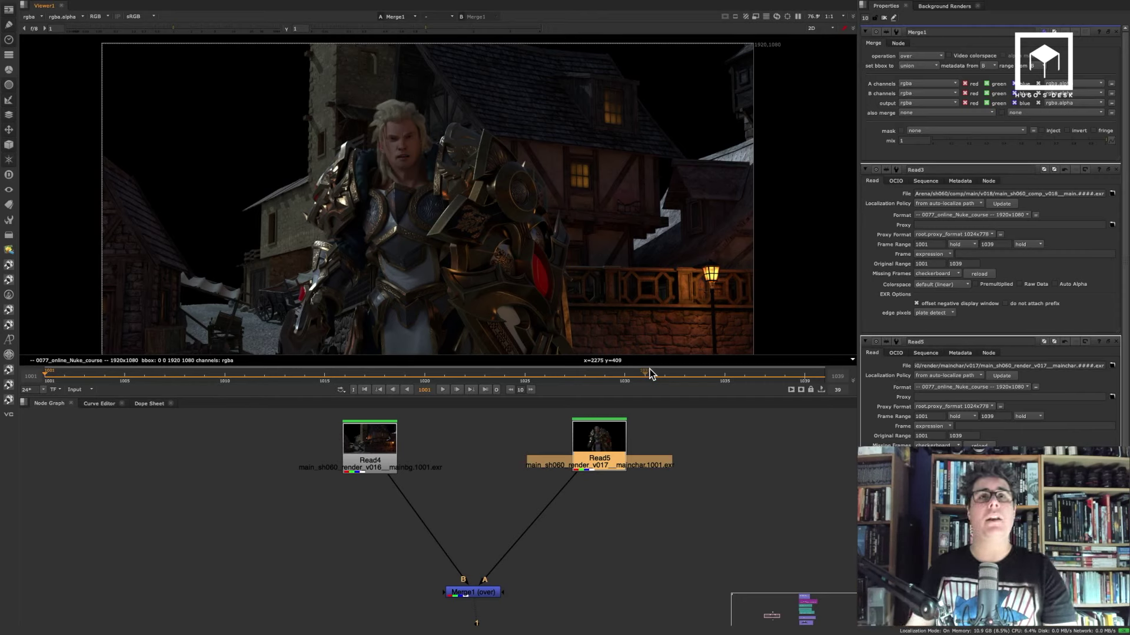
{"action": "left_click", "coordinate": [619, 458]}
Try adding an unconnected Grade node and inserting it between mainchar and the Merge, and restore the Merge's A connection to mainchar.
{"action": "left_click", "coordinate": [635, 525]}
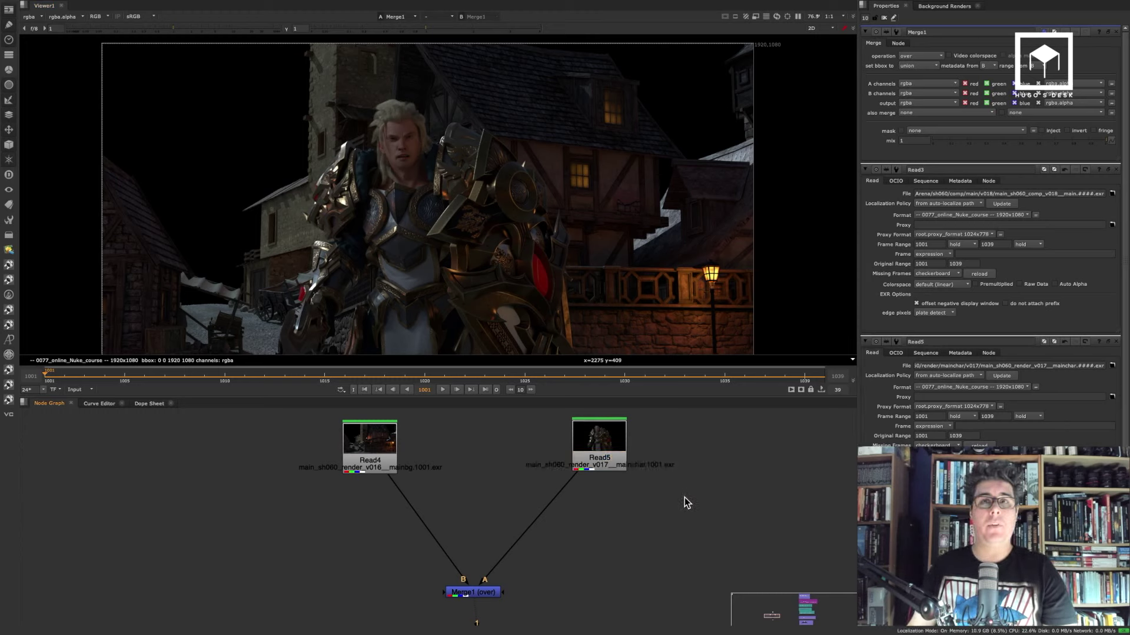
{"action": "key", "text": "g"}
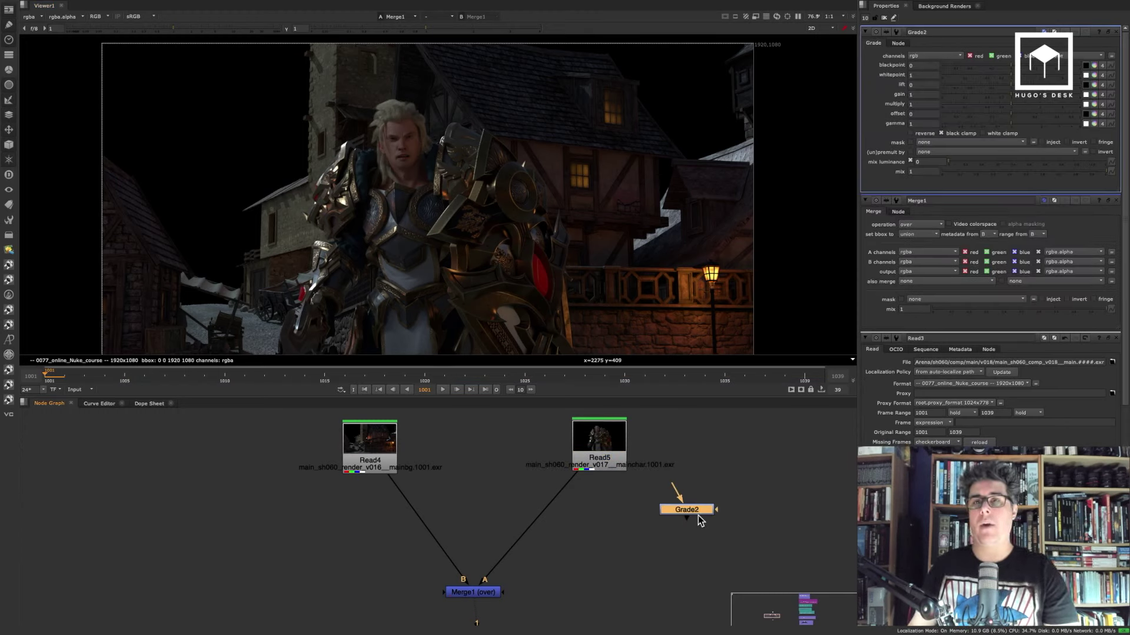
{"action": "mouse_move", "coordinate": [706, 518]}
{"action": "left_mouse_down"}
{"action": "mouse_move", "coordinate": [732, 510]}
{"action": "mouse_move", "coordinate": [705, 524]}
{"action": "left_mouse_up"}
{"action": "key", "text": "Delete"}
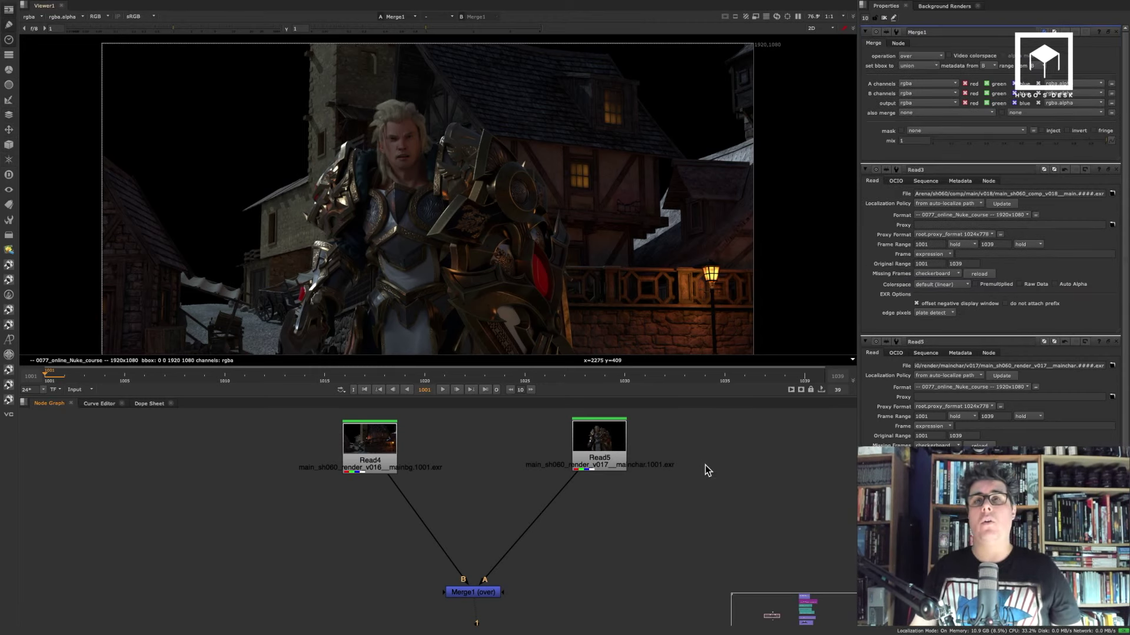
{"action": "key", "text": "g"}
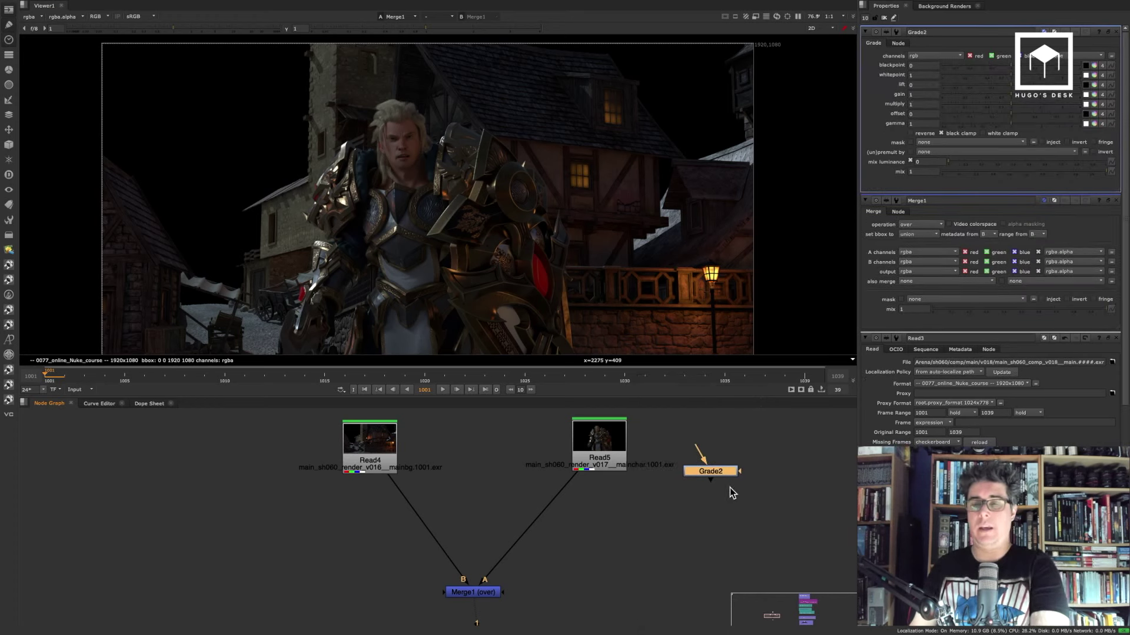
{"action": "key", "text": "Delete"}
{"action": "key", "text": "g"}
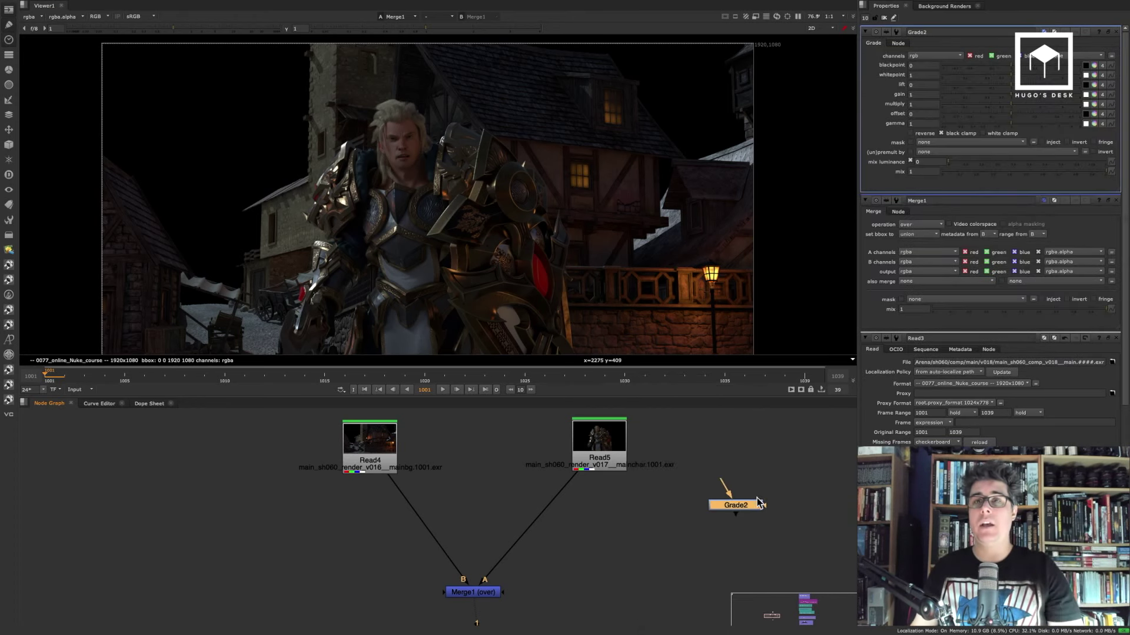
{"action": "left_click_drag", "start_coordinate": [754, 487], "coordinate": [712, 502]}
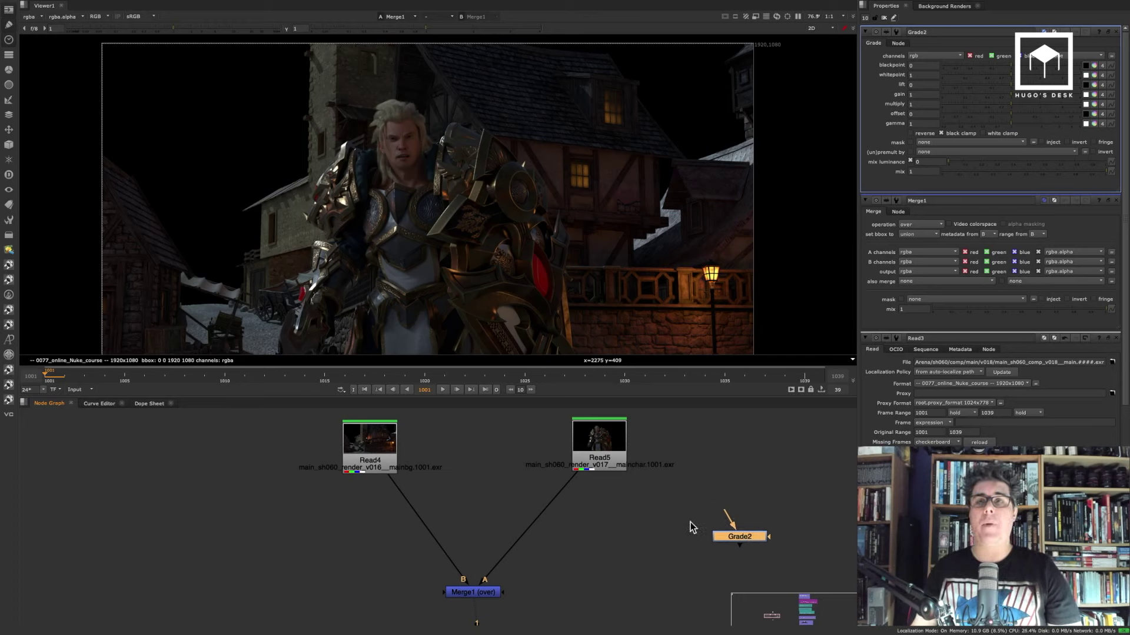
{"action": "left_click_drag", "start_coordinate": [753, 540], "coordinate": [549, 523]}
{"action": "key", "text": "Delete"}
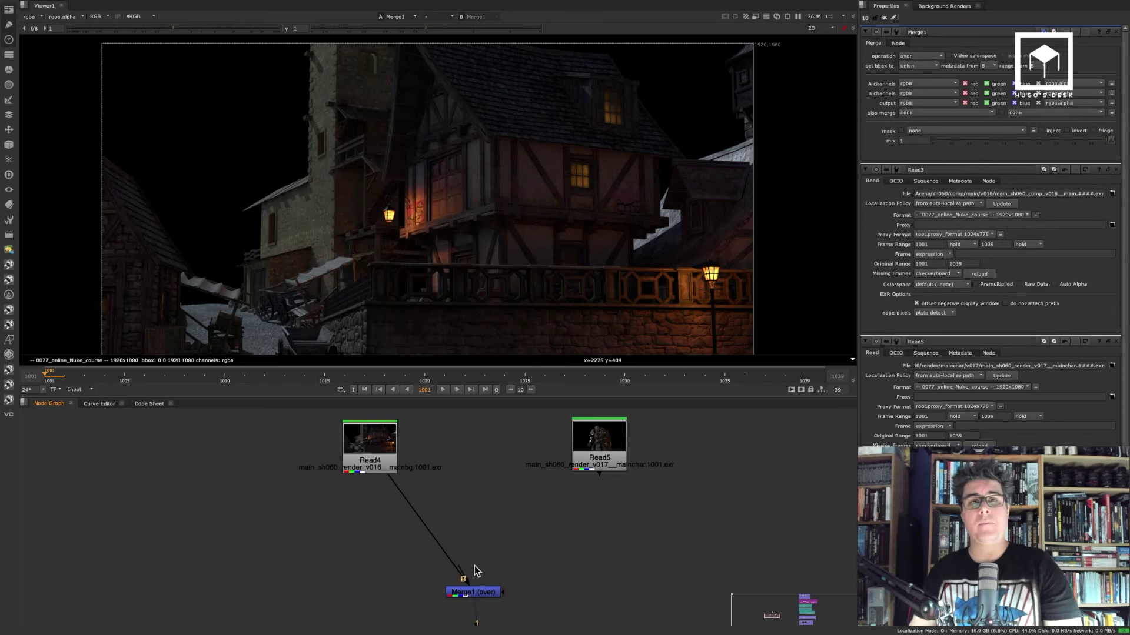
{"action": "left_click_drag", "start_coordinate": [472, 564], "coordinate": [602, 469]}
Insert a Grade node below the mainchar Read and another below the mainbg Read, spacing both out above the Merge.
{"action": "left_click", "coordinate": [604, 453]}
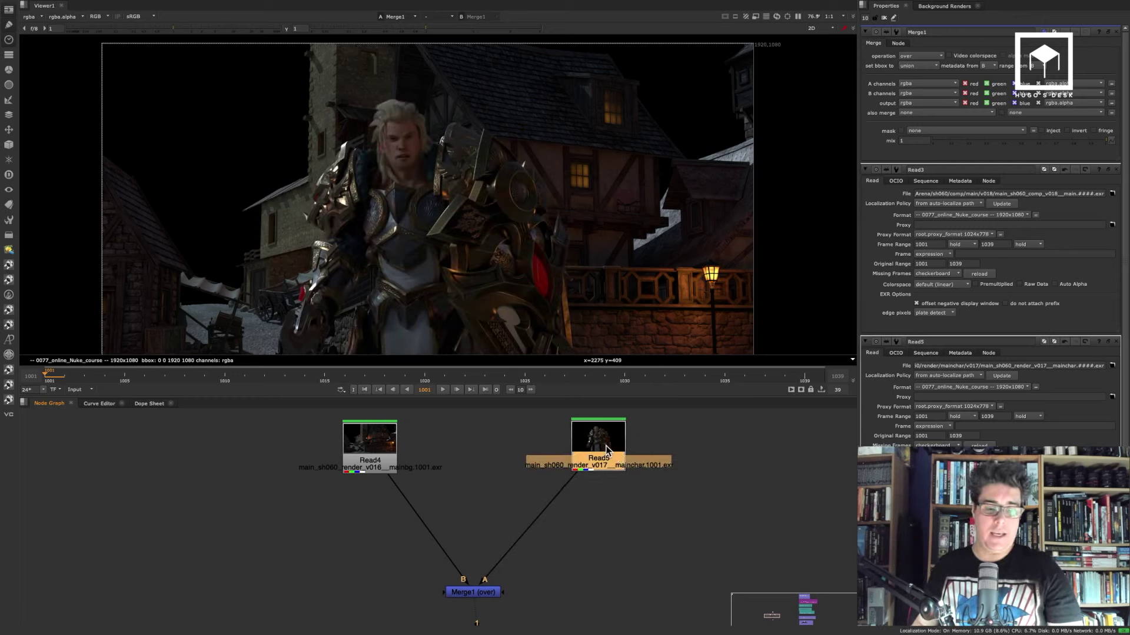
{"action": "key", "text": "g"}
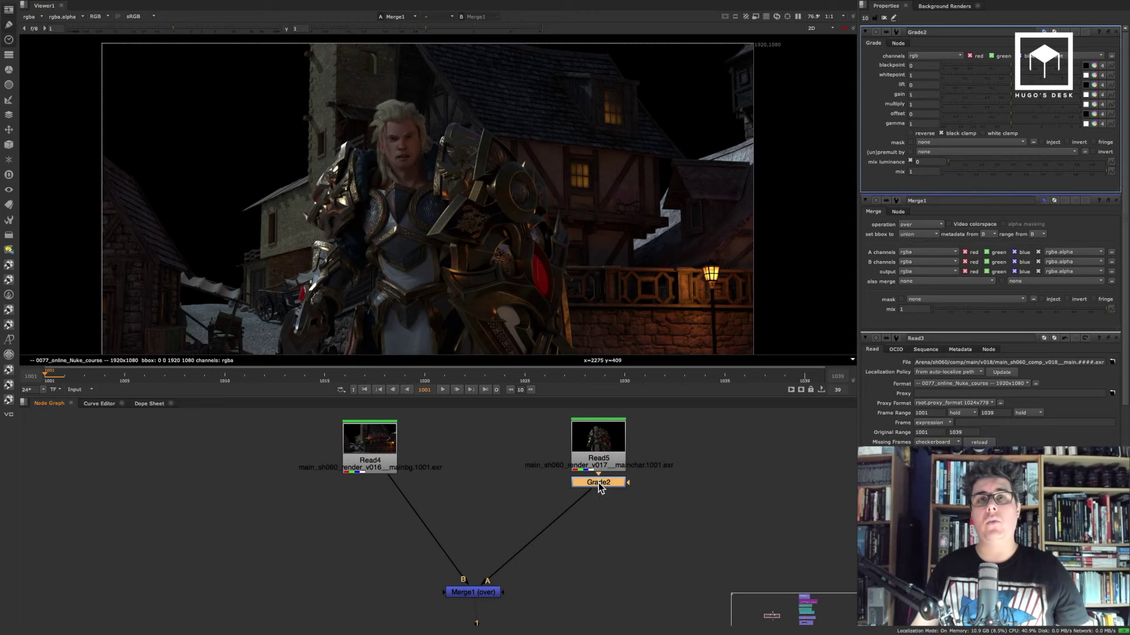
{"action": "left_click_drag", "start_coordinate": [601, 523], "coordinate": [601, 528]}
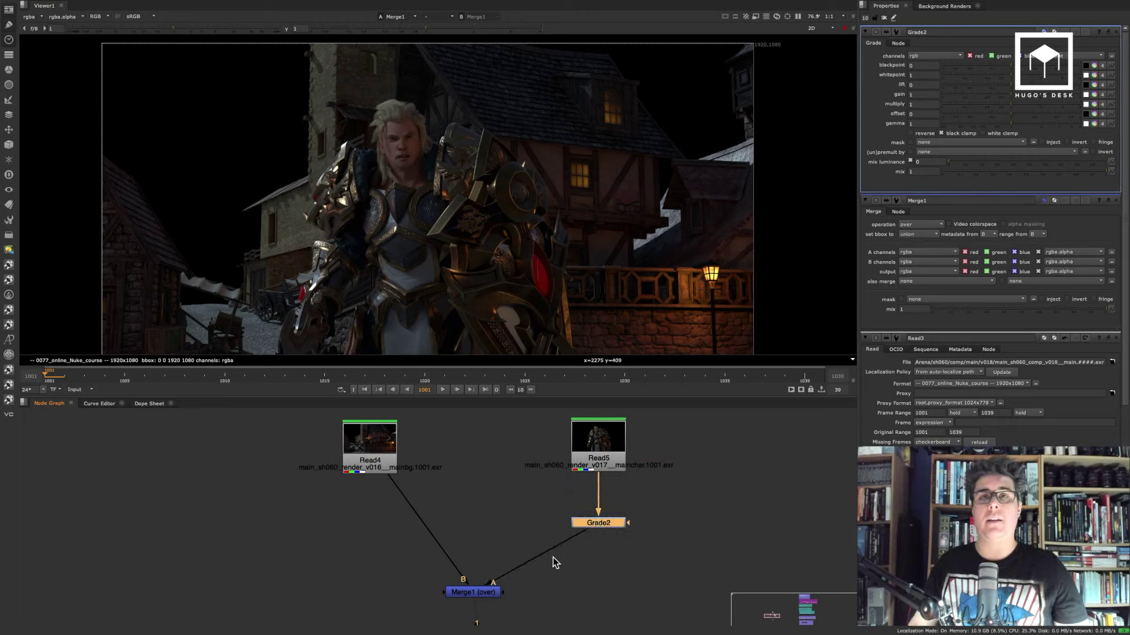
{"action": "left_click", "coordinate": [390, 451]}
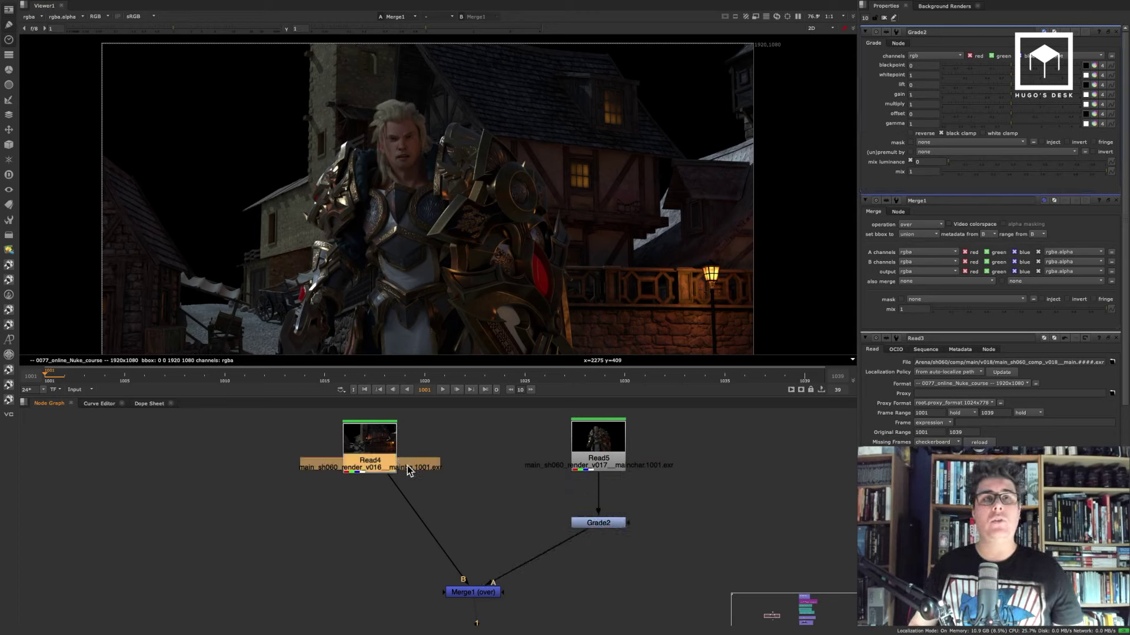
{"action": "key", "text": "g"}
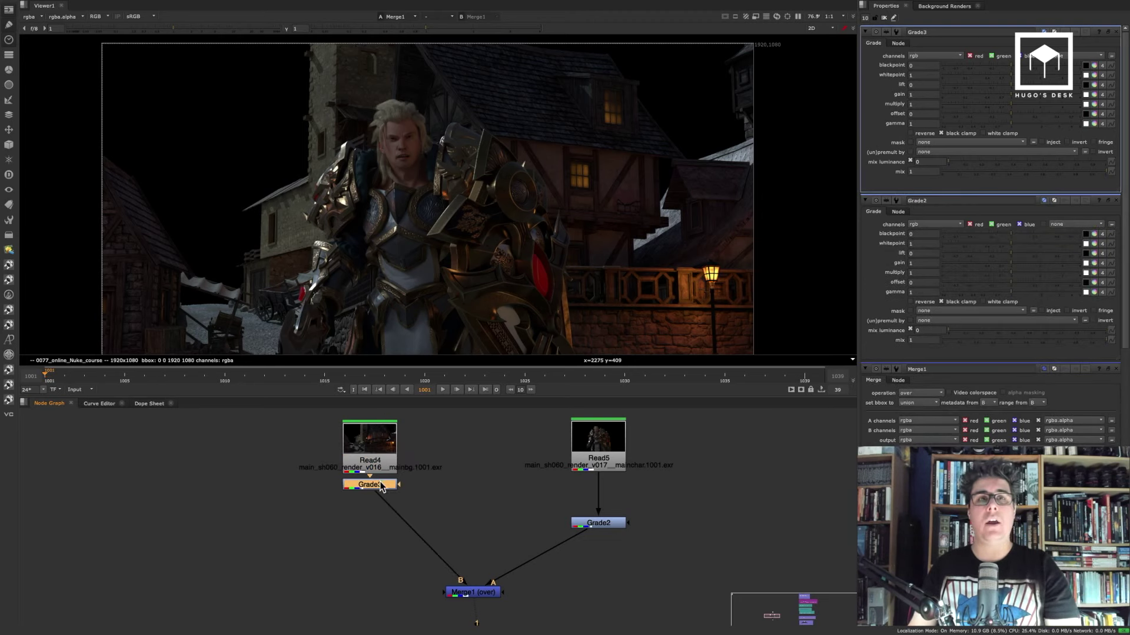
{"action": "left_click_drag", "start_coordinate": [383, 487], "coordinate": [391, 518]}
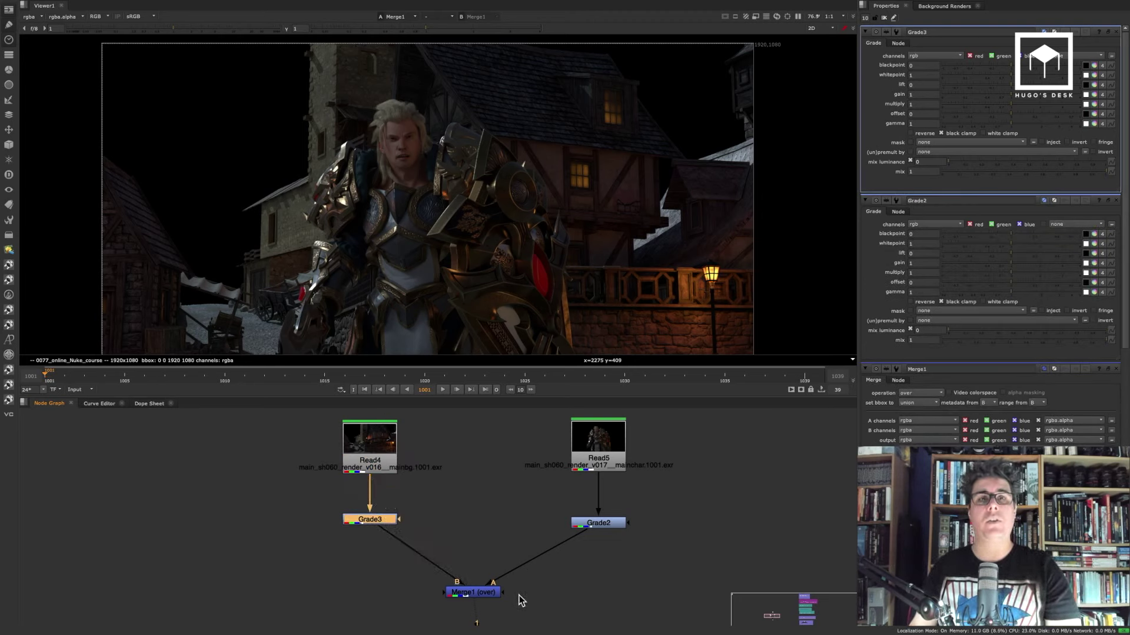
Move the Viewer node up to sit closer beneath the Merge node.
{"action": "left_click", "coordinate": [491, 592]}
{"action": "scroll", "coordinate": [516, 524], "scroll_direction": "down", "scroll_amount": 2}
{"action": "scroll", "coordinate": [503, 518], "scroll_direction": "down", "scroll_amount": 3}
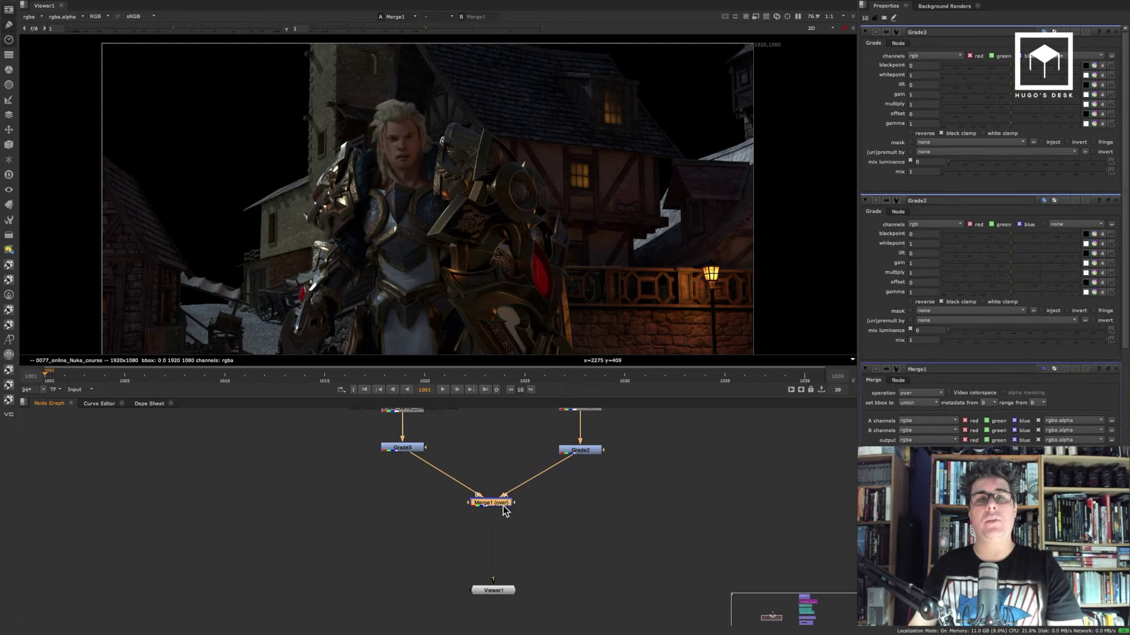
{"action": "left_click_drag", "start_coordinate": [493, 591], "coordinate": [491, 545]}
{"action": "scroll", "coordinate": [523, 553], "scroll_direction": "down", "scroll_amount": 2}
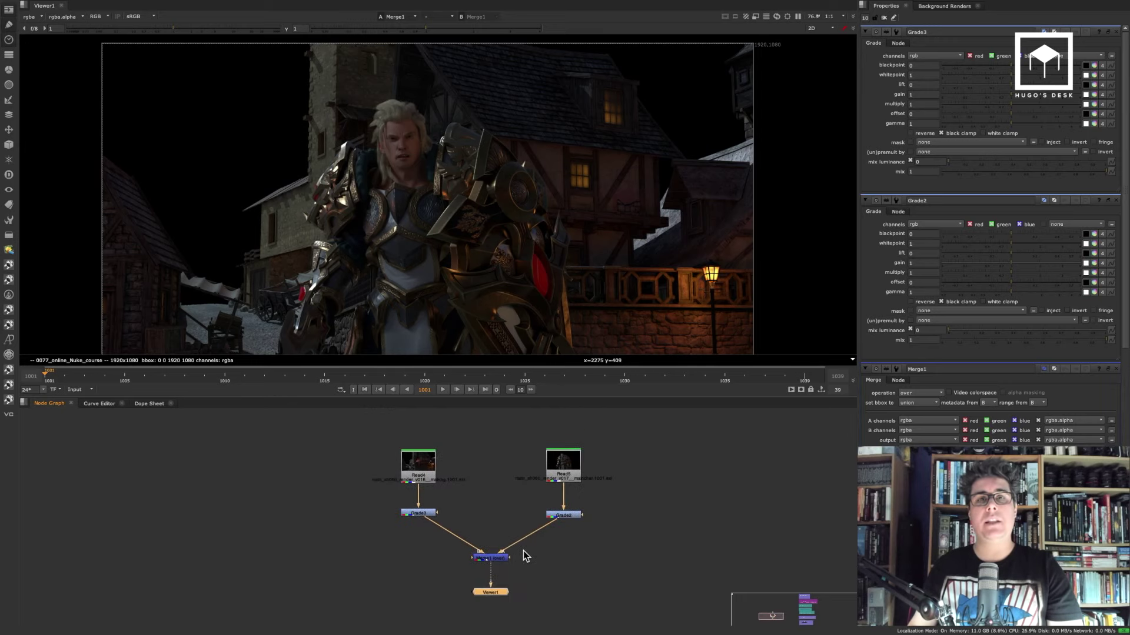
{"action": "scroll", "coordinate": [525, 556], "scroll_direction": "up", "scroll_amount": 2}
View both Read nodes, both Grade nodes and the Merge in turn to inspect each stage of the comp.
{"action": "left_click", "coordinate": [415, 442]}
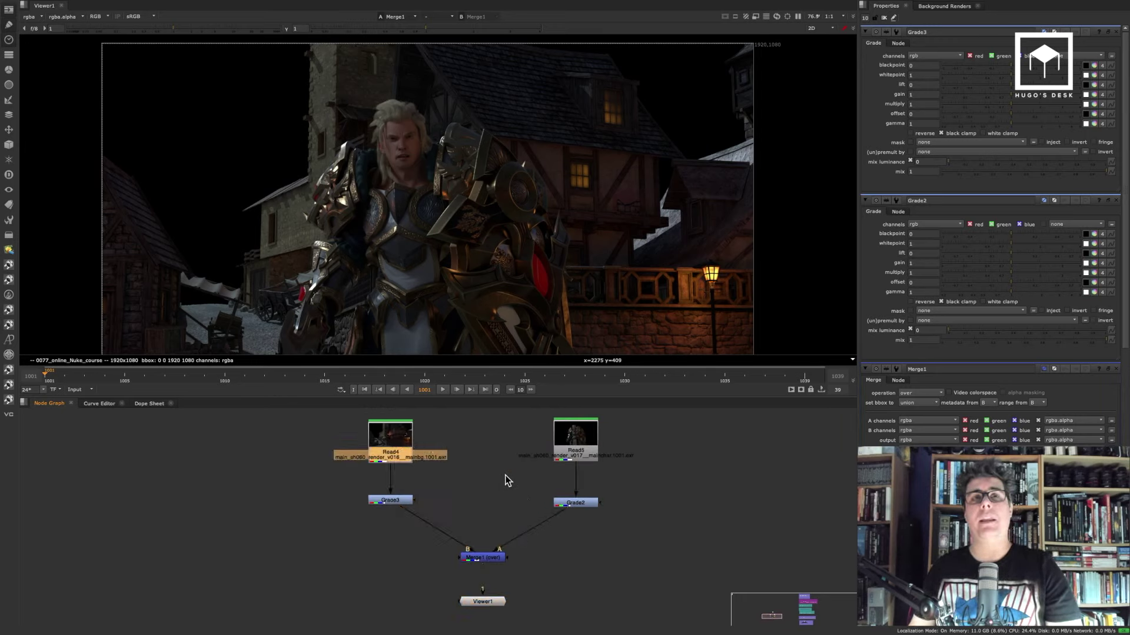
{"action": "key", "text": "1"}
{"action": "left_click", "coordinate": [575, 460]}
{"action": "key", "text": "2"}
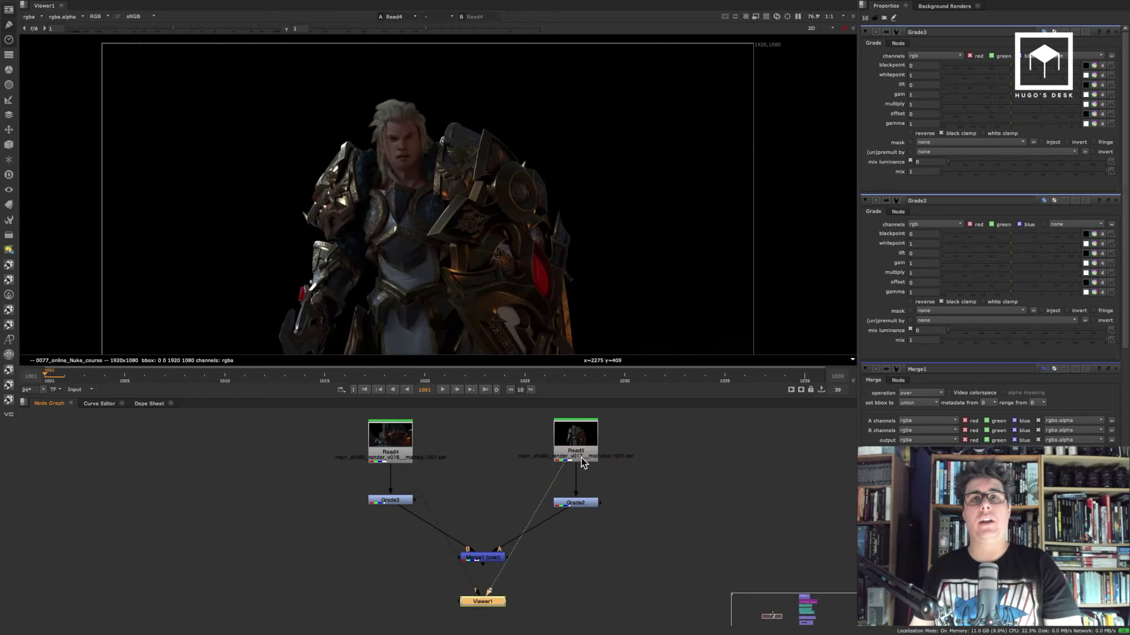
{"action": "left_click", "coordinate": [397, 501]}
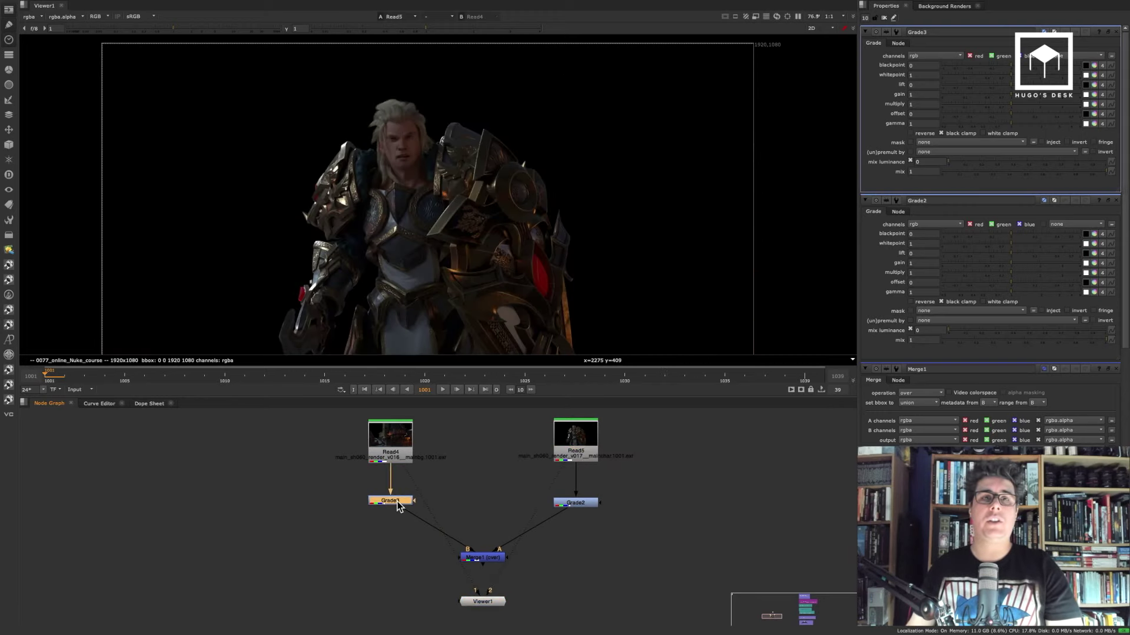
{"action": "key", "text": "1"}
{"action": "left_click", "coordinate": [565, 504]}
{"action": "key", "text": "2"}
{"action": "left_click", "coordinate": [489, 558]}
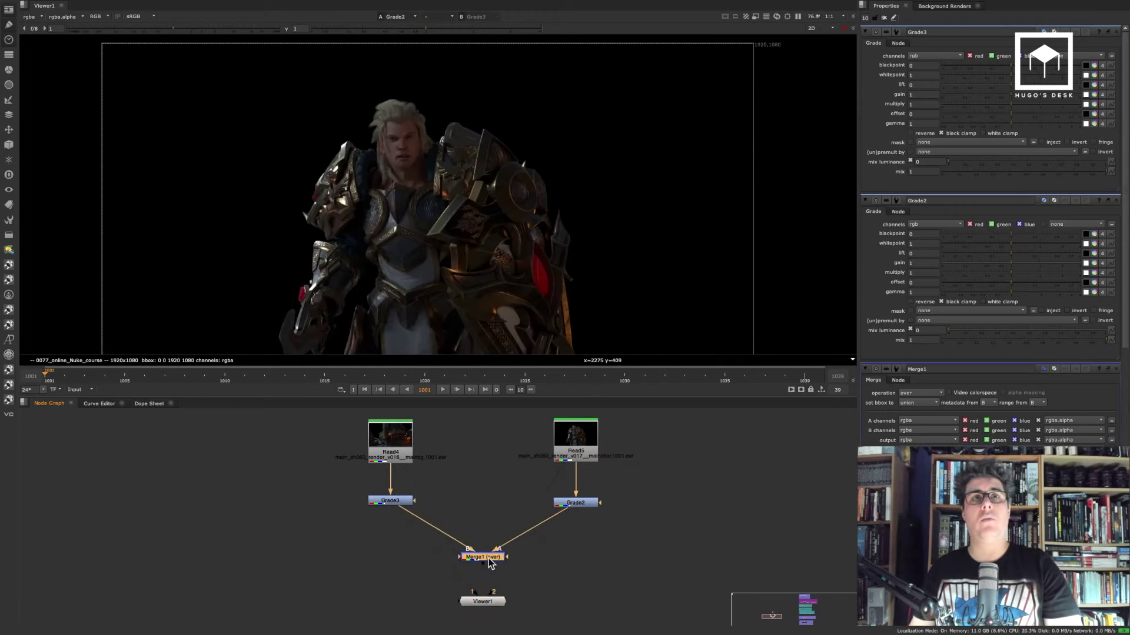
{"action": "key", "text": "1"}
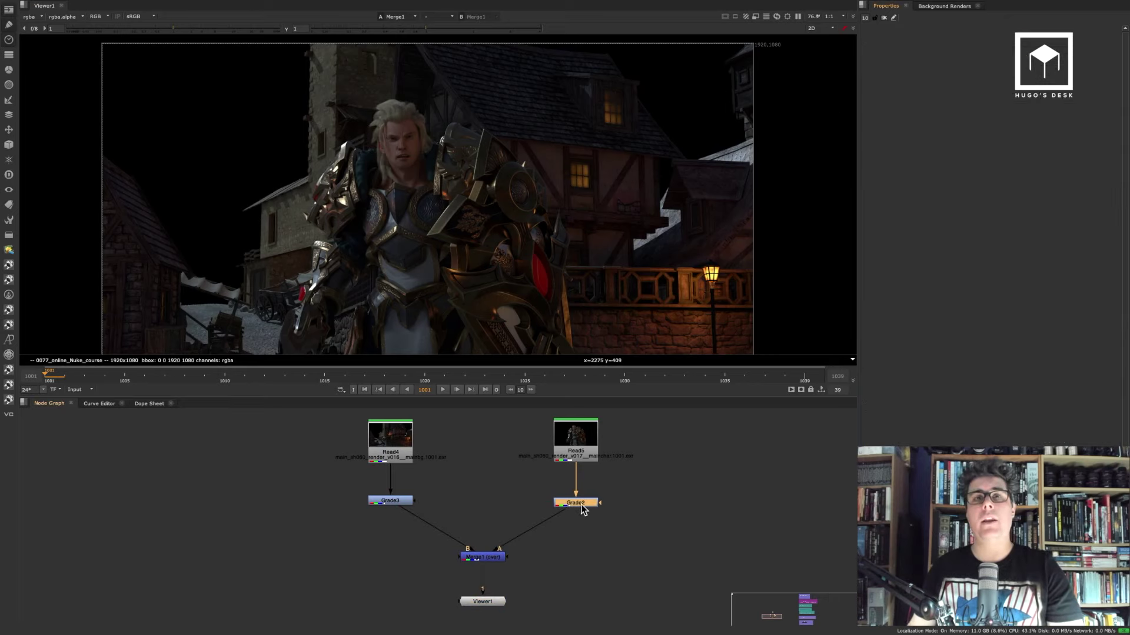
Set the mainchar Grade's multiply to 2.14 and tint its gamma blue with red 0.995534, green 1.043475 and blue 1.16.
{"action": "double_click", "coordinate": [580, 505]}
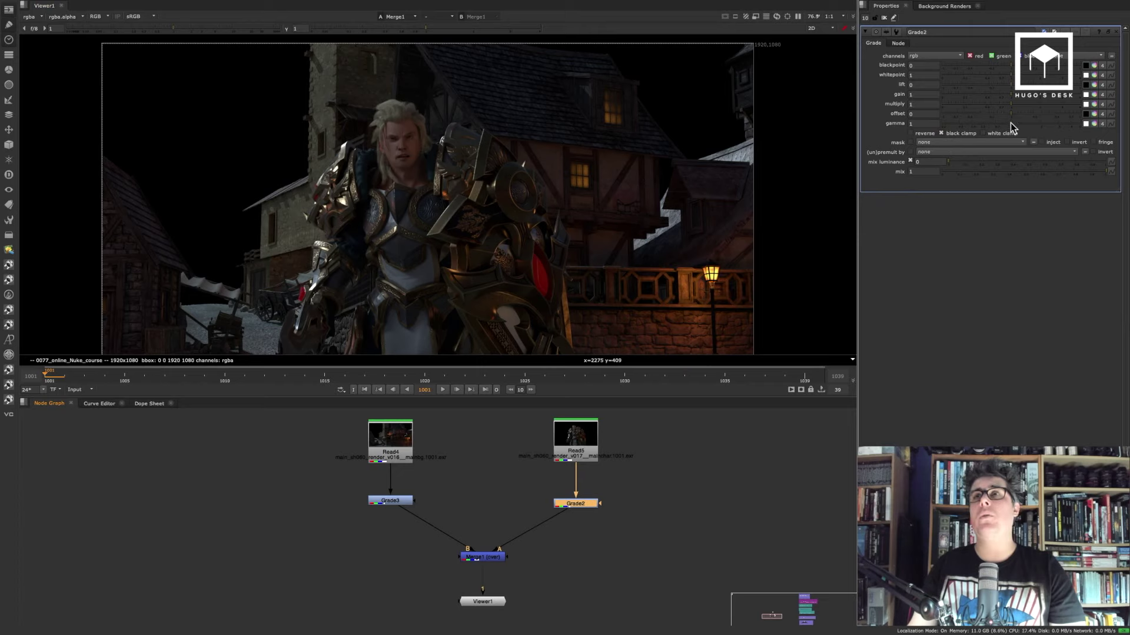
{"action": "left_click", "coordinate": [1011, 105]}
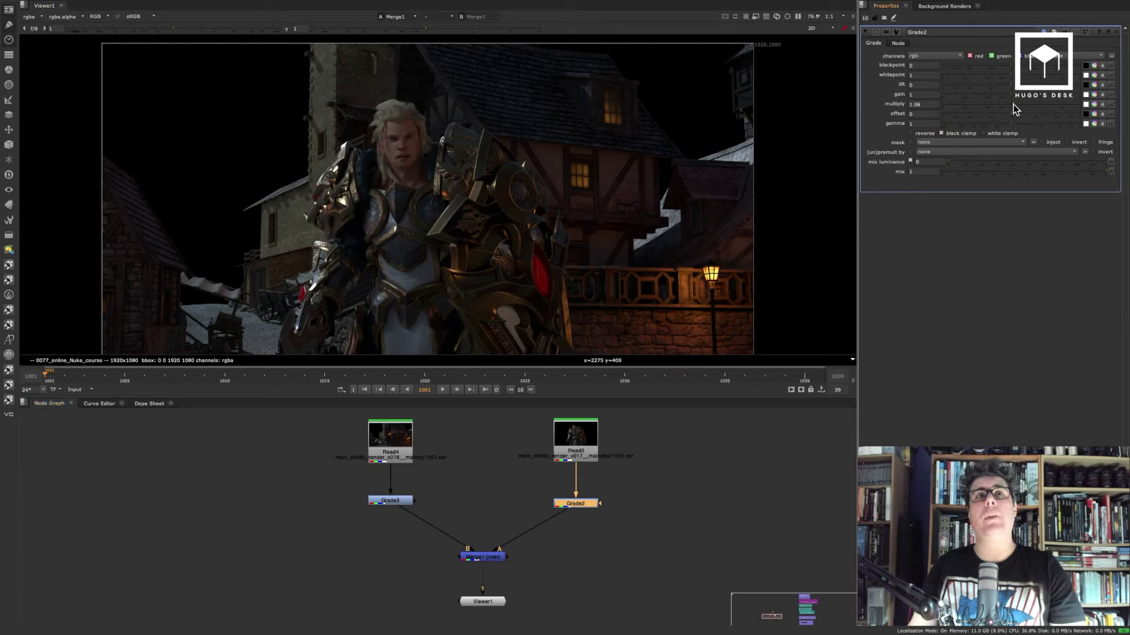
{"action": "left_click_drag", "start_coordinate": [1018, 105], "coordinate": [1043, 105]}
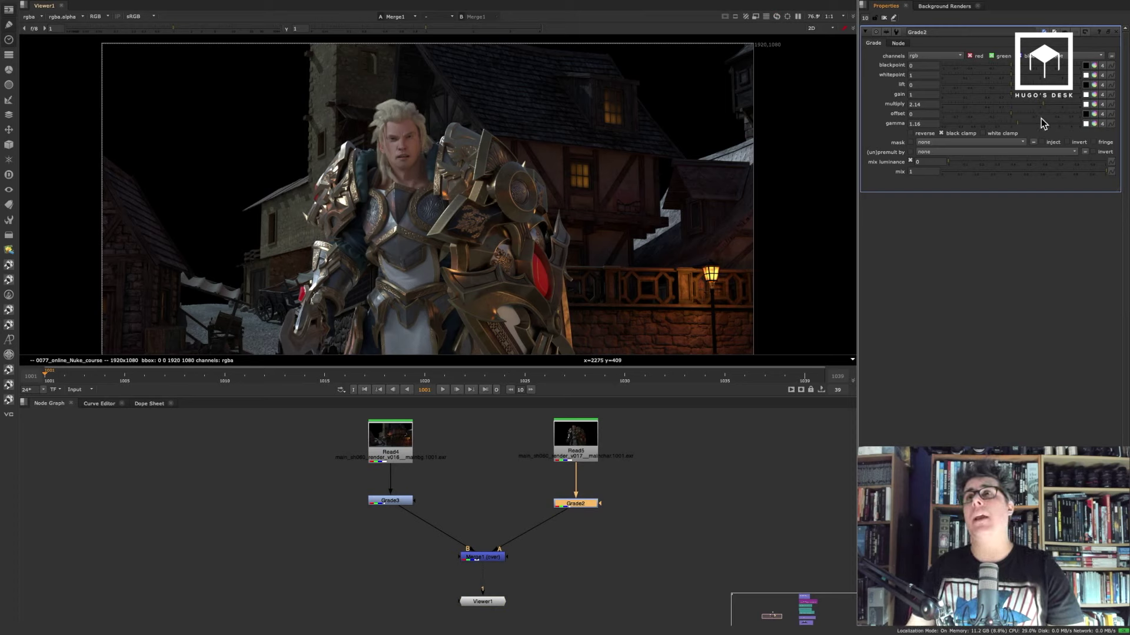
{"action": "left_click", "coordinate": [1093, 124]}
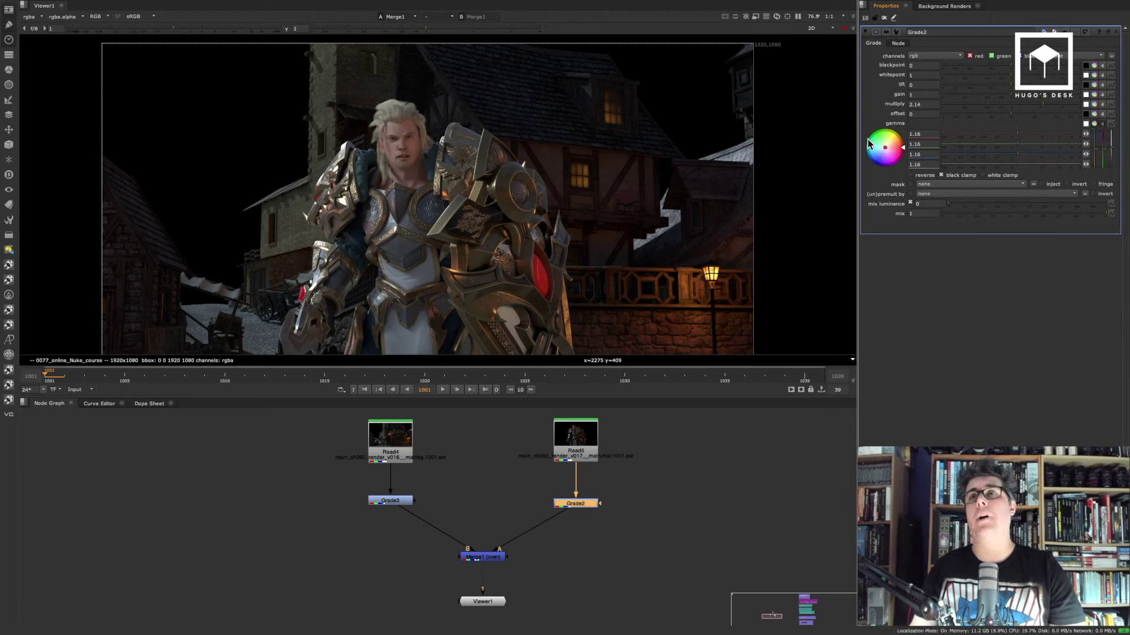
{"action": "left_click_drag", "start_coordinate": [869, 143], "coordinate": [874, 159]}
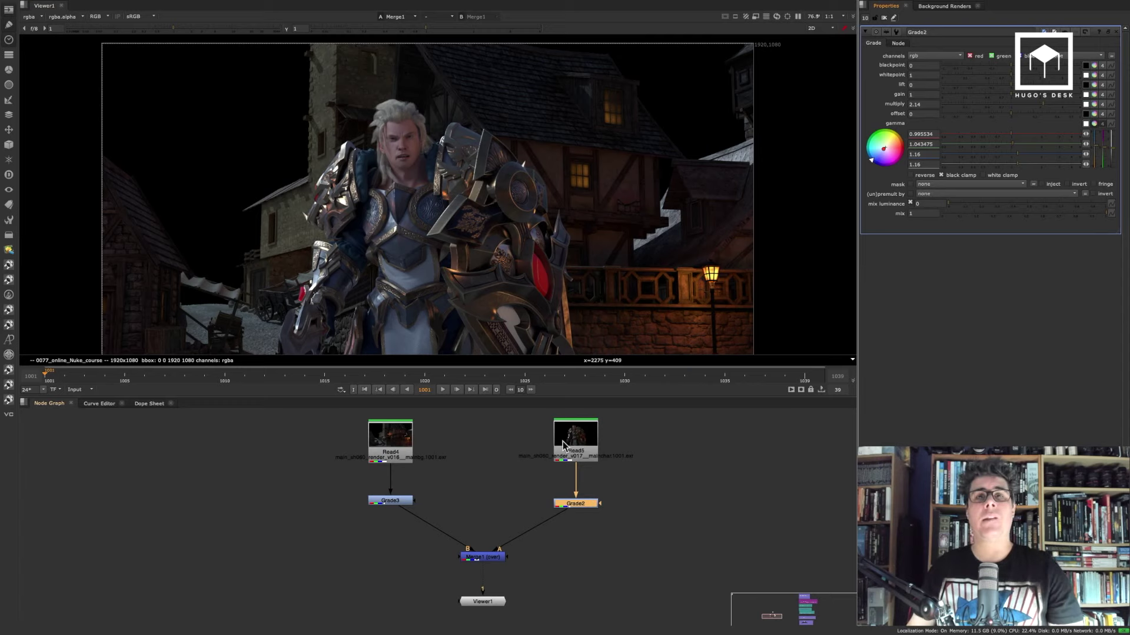
Show the ungraded mainchar Read node in the viewer.
{"action": "left_click", "coordinate": [579, 438]}
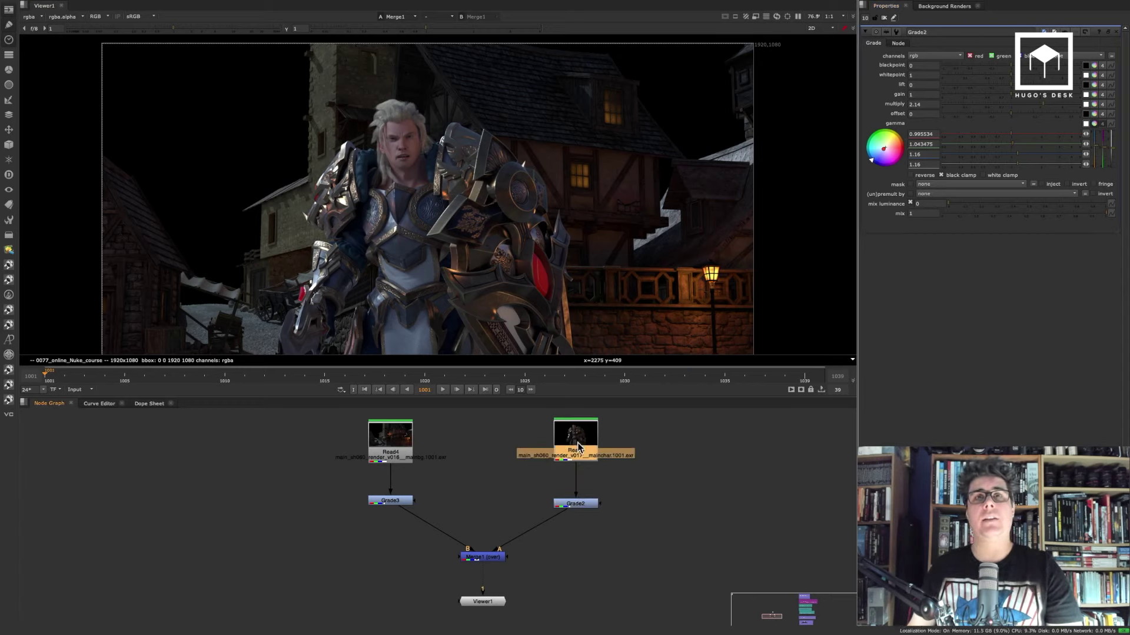
{"action": "key", "text": "1"}
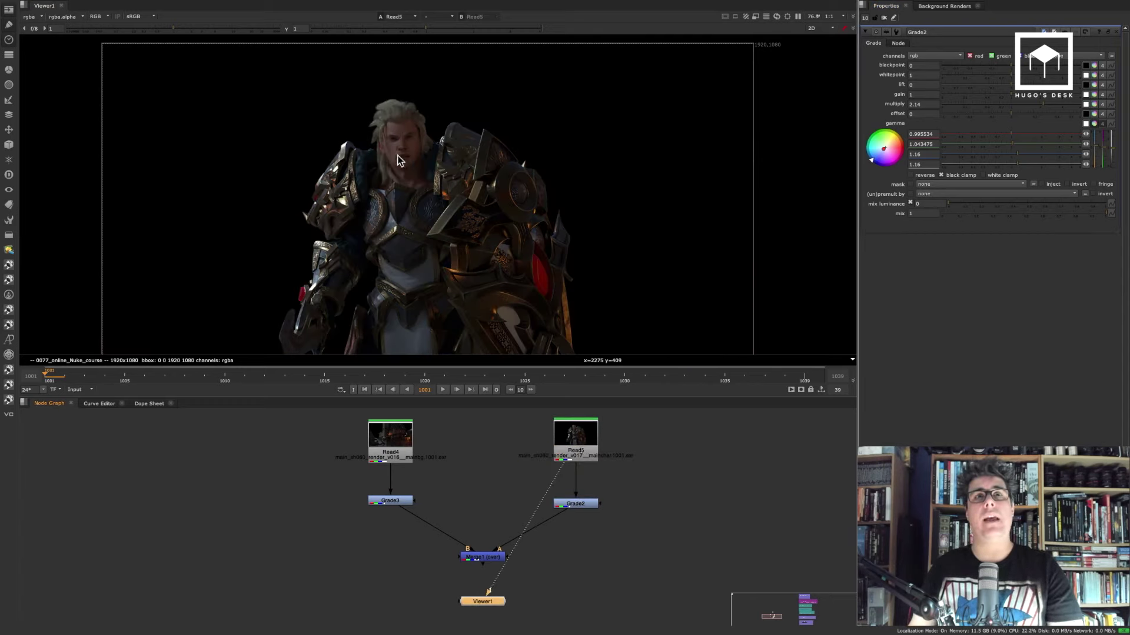
Show the graded mainchar output and the merged comp in the viewer to compare them.
{"action": "left_click", "coordinate": [574, 503]}
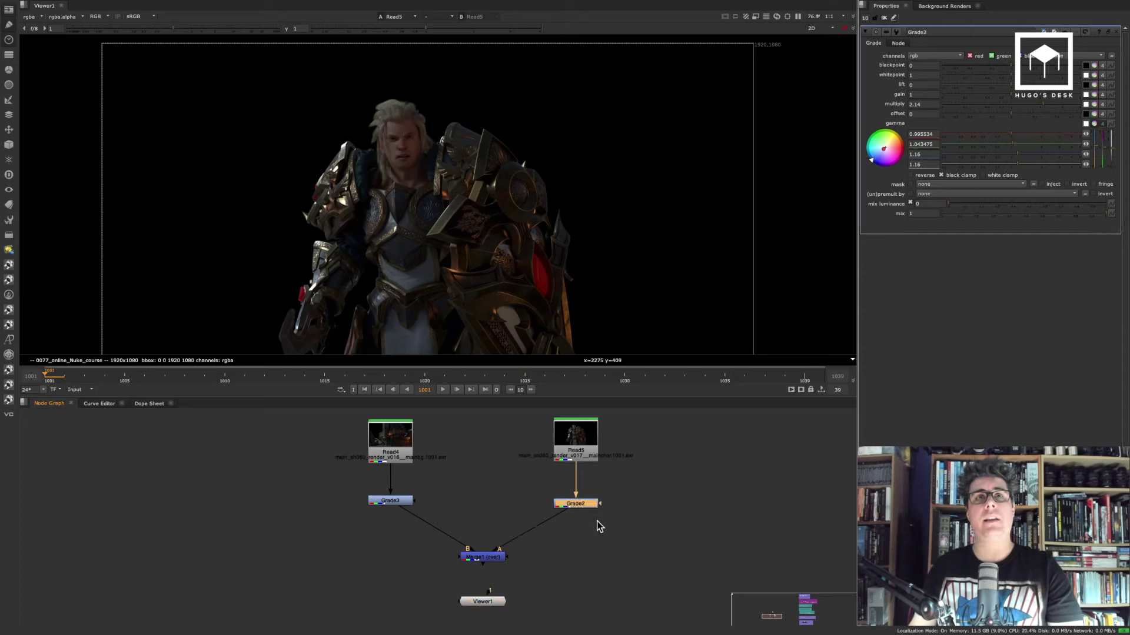
{"action": "key", "text": "1"}
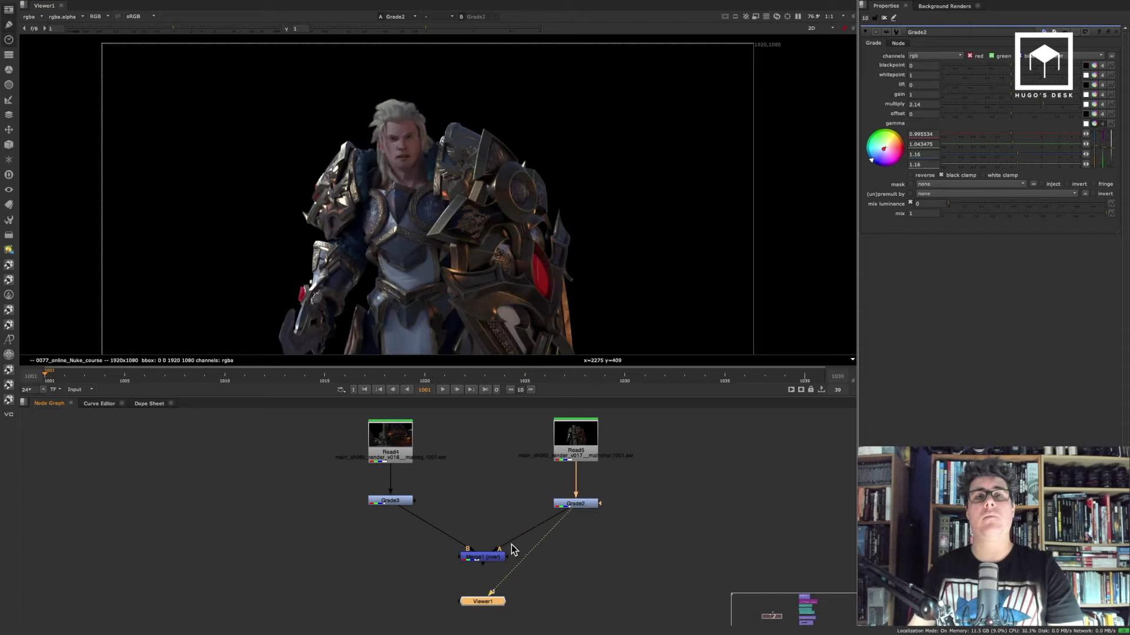
{"action": "left_click", "coordinate": [496, 559]}
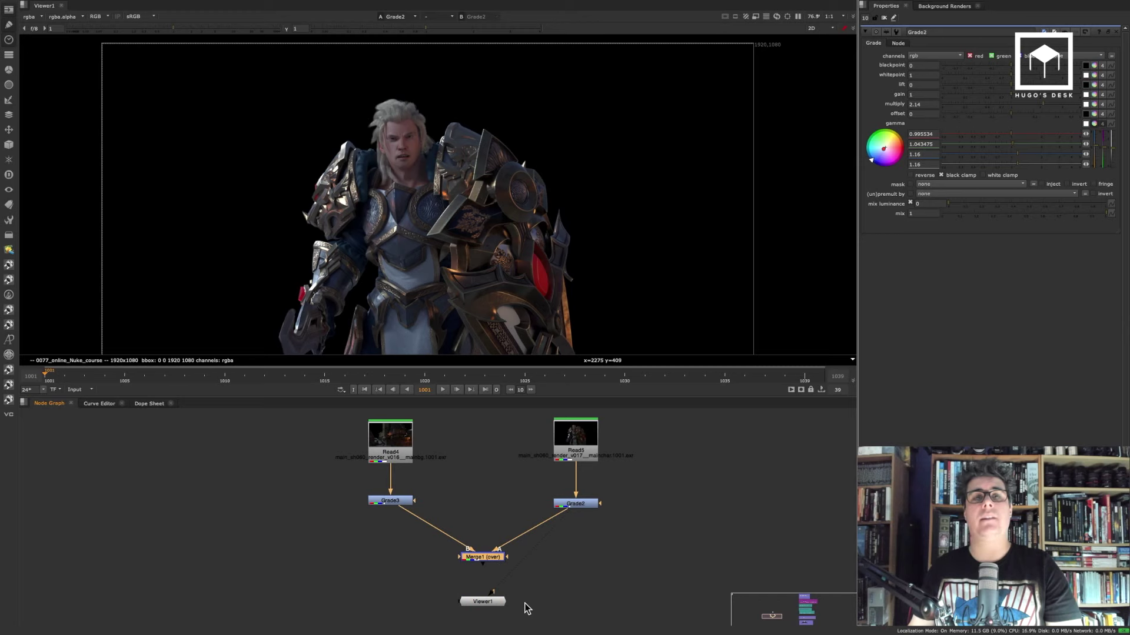
{"action": "key", "text": "1"}
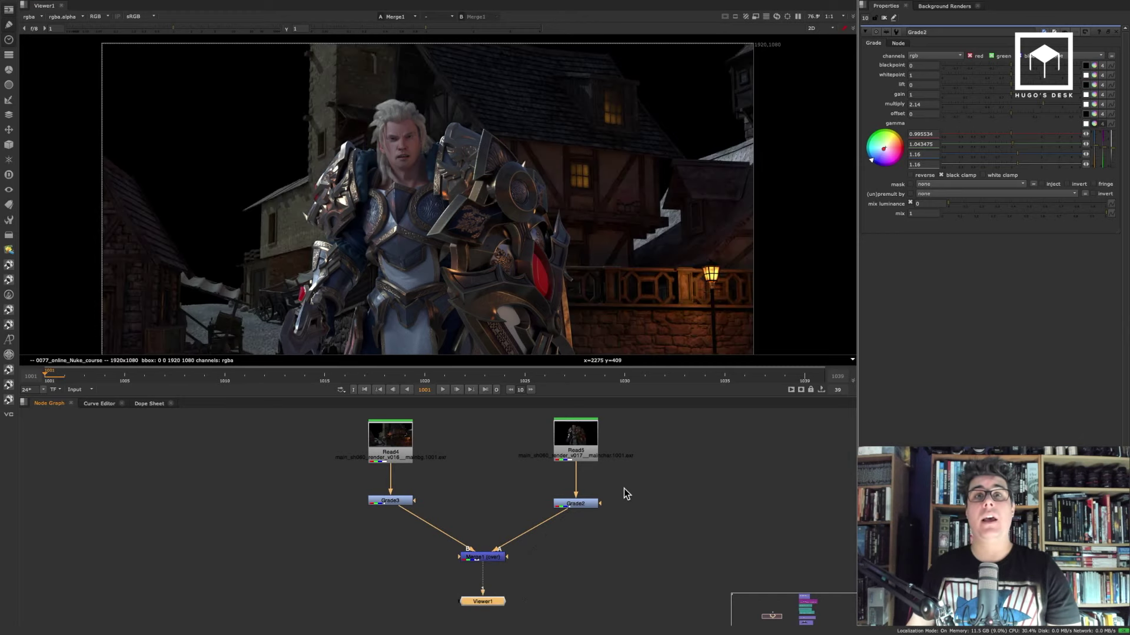
{"action": "left_click", "coordinate": [557, 505]}
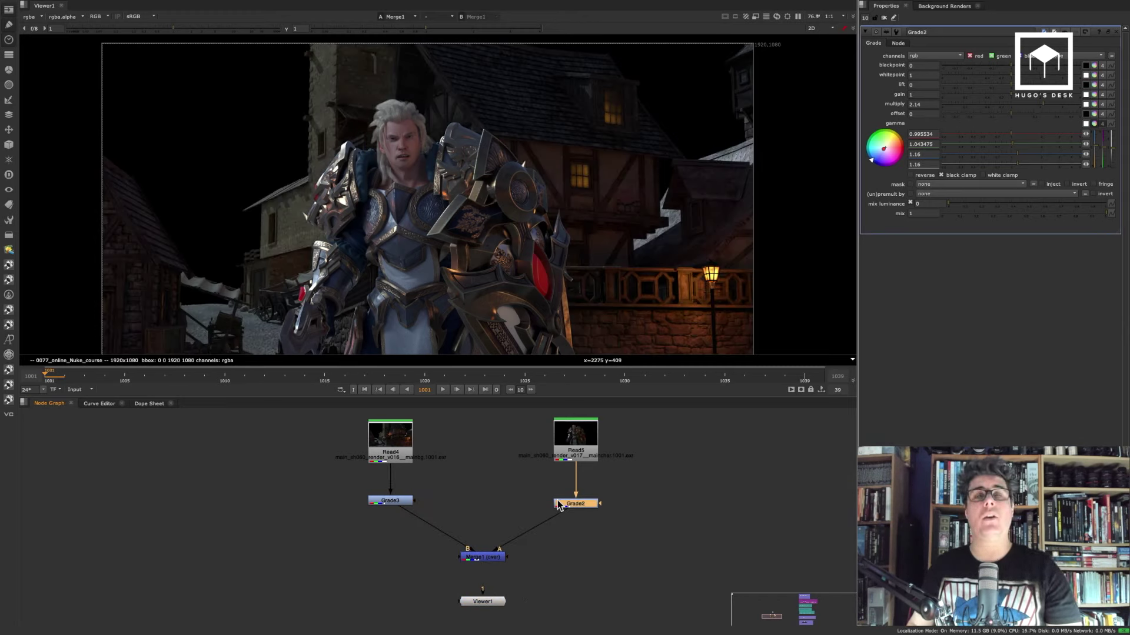
{"action": "left_click", "coordinate": [623, 453]}
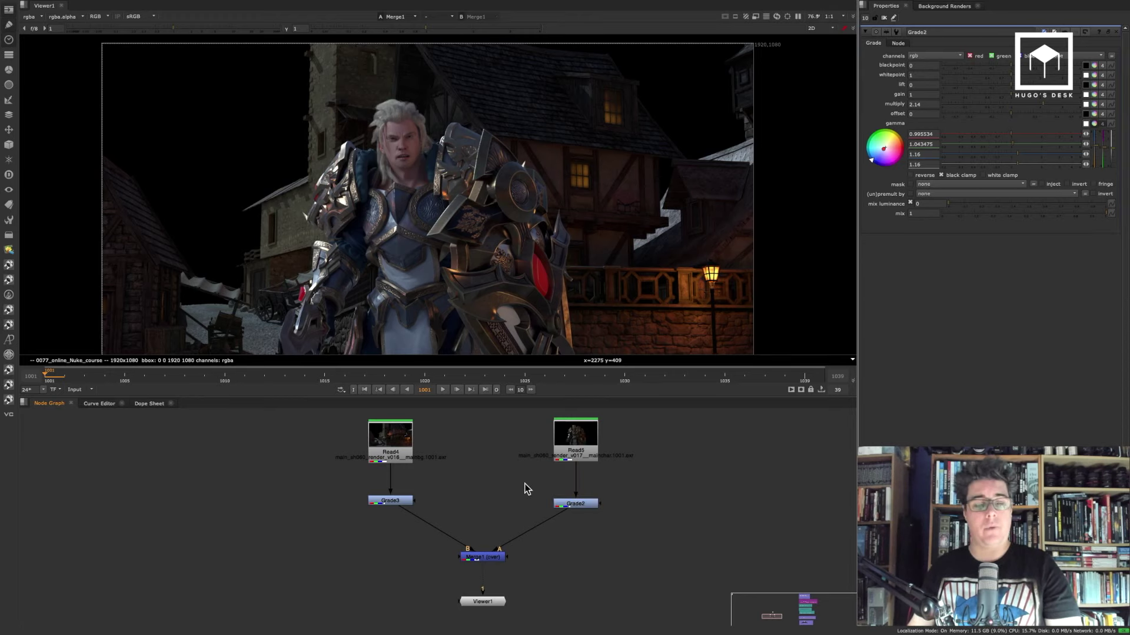
Toggle the mainchar Grade off and on repeatedly to compare the merged comp with and without it.
{"action": "left_click", "coordinate": [569, 504]}
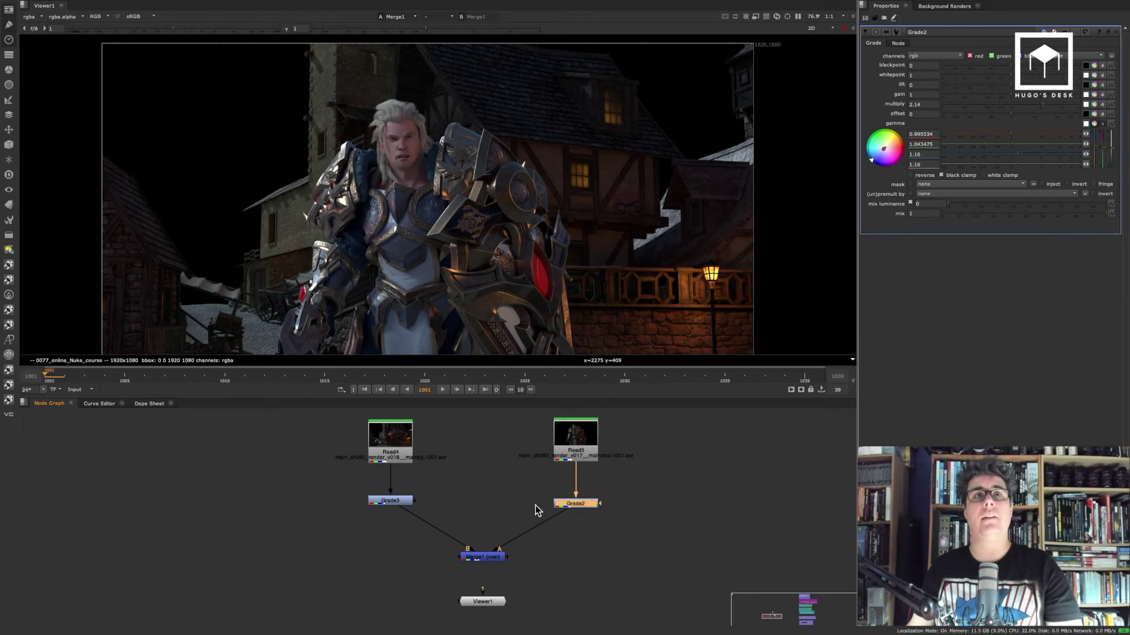
{"action": "key", "text": "d"}
{"action": "key", "text": "d"}
{"action": "key", "text": "d"}
{"action": "key", "text": "d"}
{"action": "key", "text": "d"}
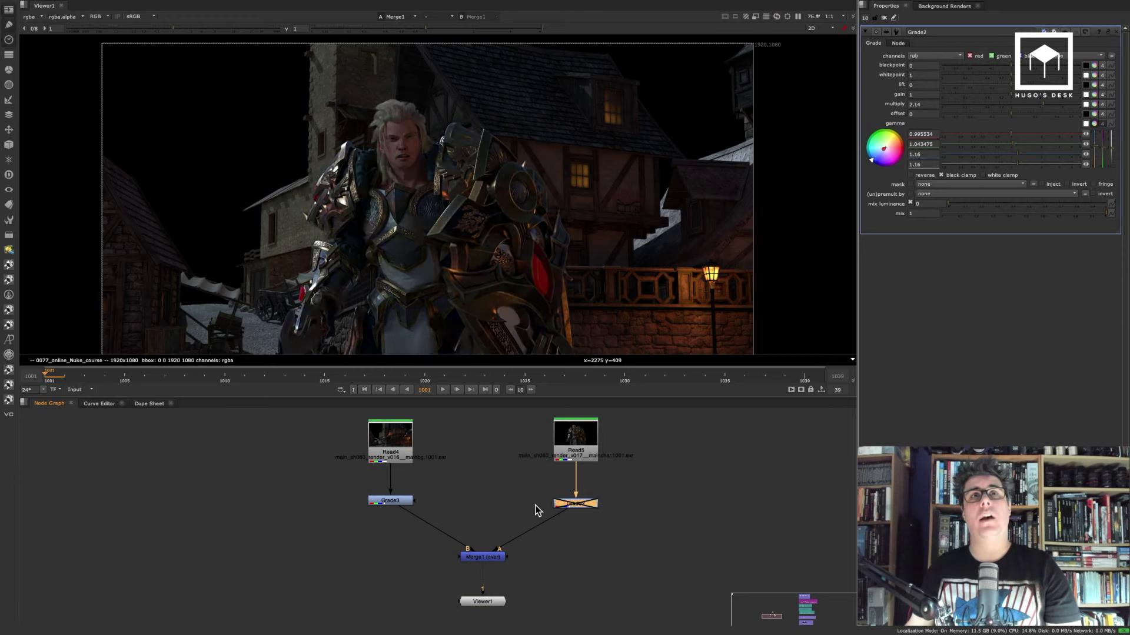
{"action": "key", "text": "d"}
{"action": "key", "text": "d"}
{"action": "key", "text": "d"}
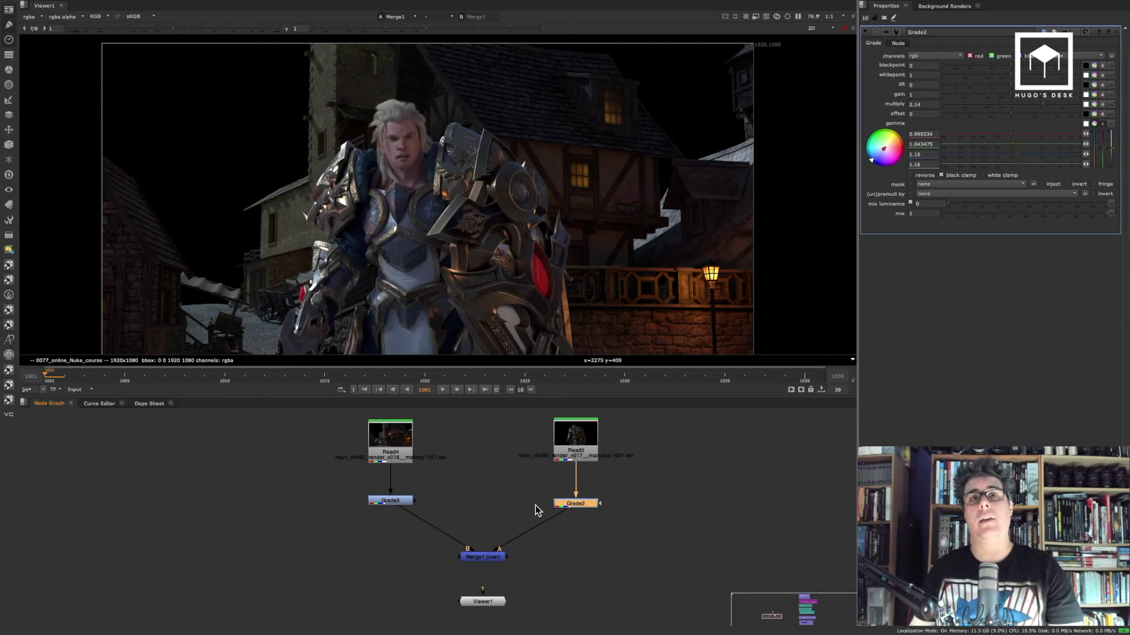
Set the mainbg Grade's multiply to 1.46 and tint its gamma blue with red 0.699143, green 0.763556 and blue 0.83.
{"action": "double_click", "coordinate": [403, 503]}
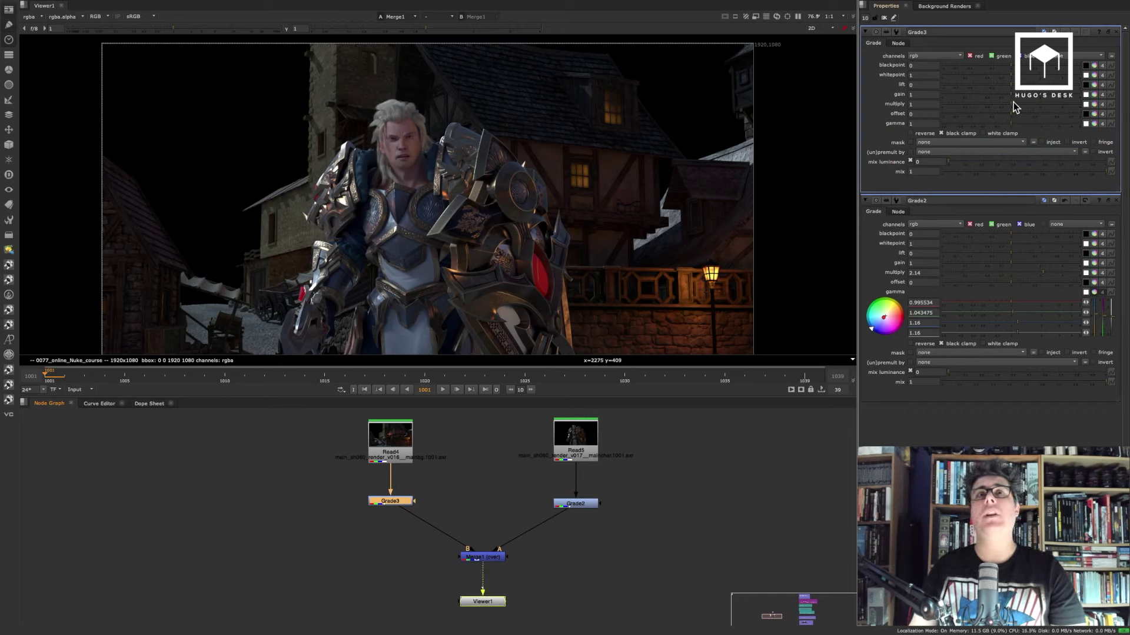
{"action": "left_click_drag", "start_coordinate": [1013, 101], "coordinate": [1024, 104]}
{"action": "left_click", "coordinate": [1008, 123]}
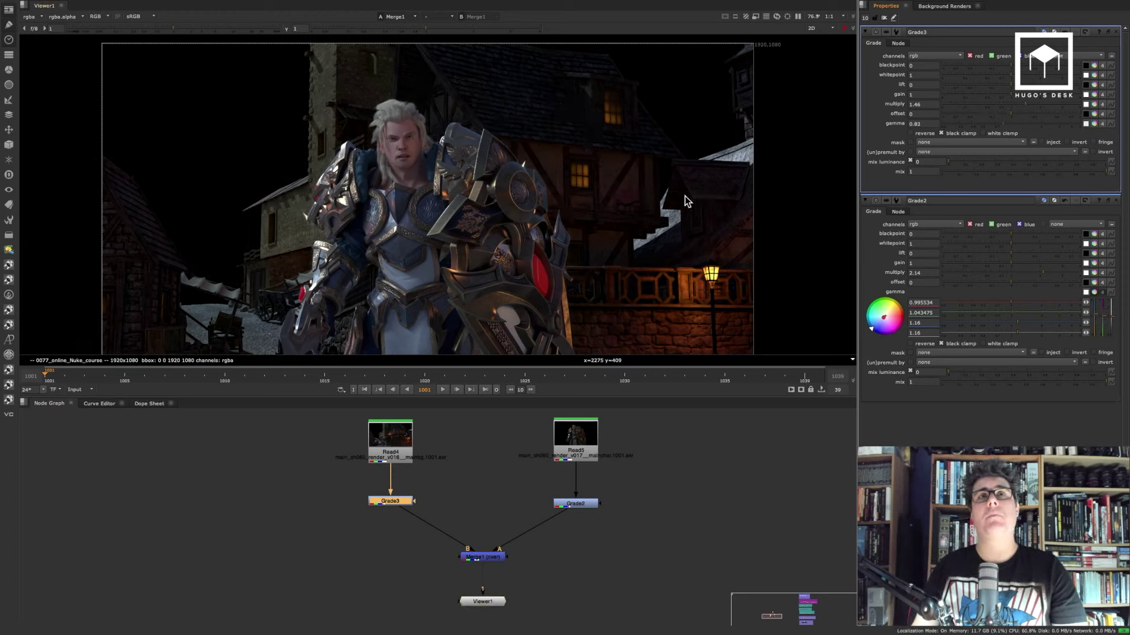
{"action": "left_click", "coordinate": [1095, 124], "text": "ctrl"}
{"action": "mouse_move", "coordinate": [772, 510]}
{"action": "left_mouse_down"}
{"action": "mouse_move", "coordinate": [759, 517]}
{"action": "mouse_move", "coordinate": [767, 509]}
{"action": "left_mouse_up"}
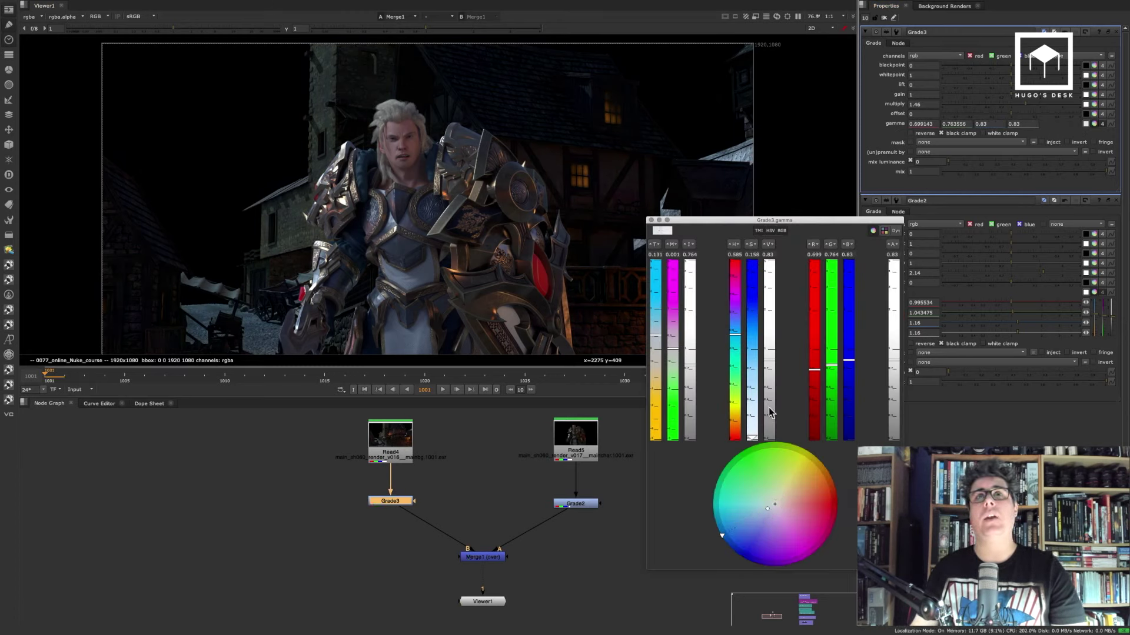
{"action": "left_click", "coordinate": [651, 220]}
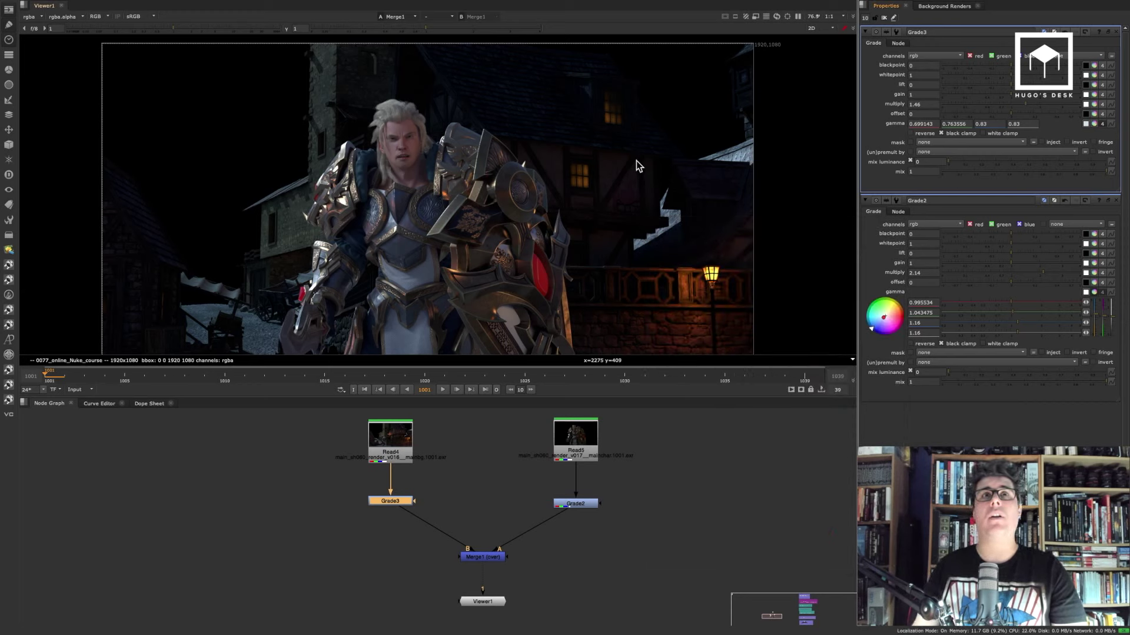
Disable and re-enable both Grade nodes together to compare the merged comp before and after grading.
{"action": "left_click", "coordinate": [497, 565]}
{"action": "left_click_drag", "start_coordinate": [323, 478], "coordinate": [651, 535]}
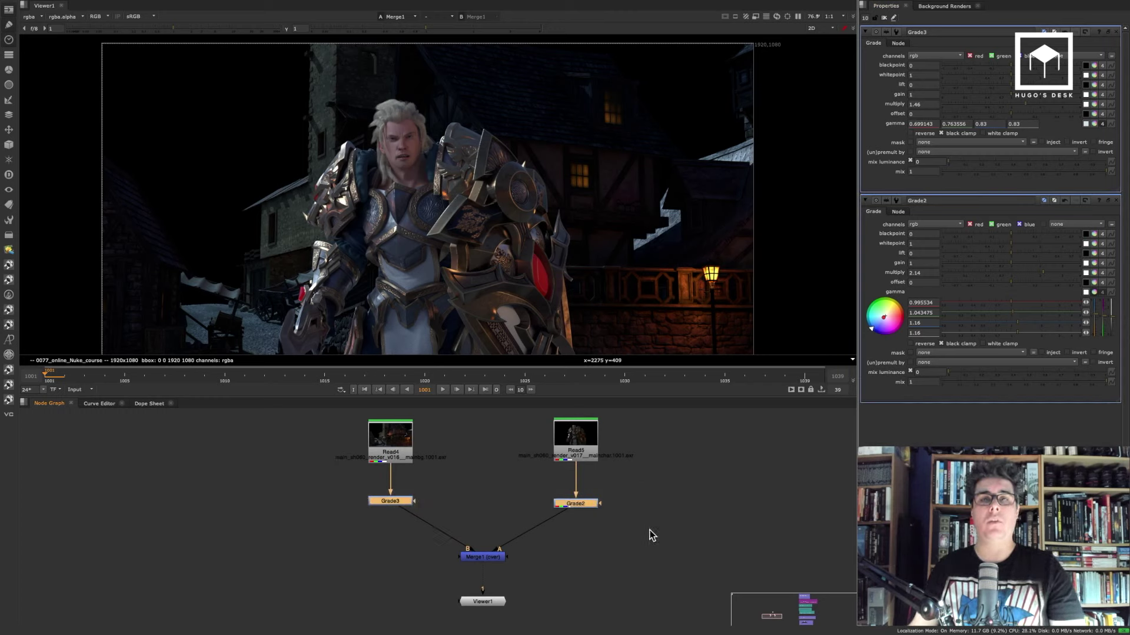
{"action": "key", "text": "d"}
{"action": "key", "text": "d"}
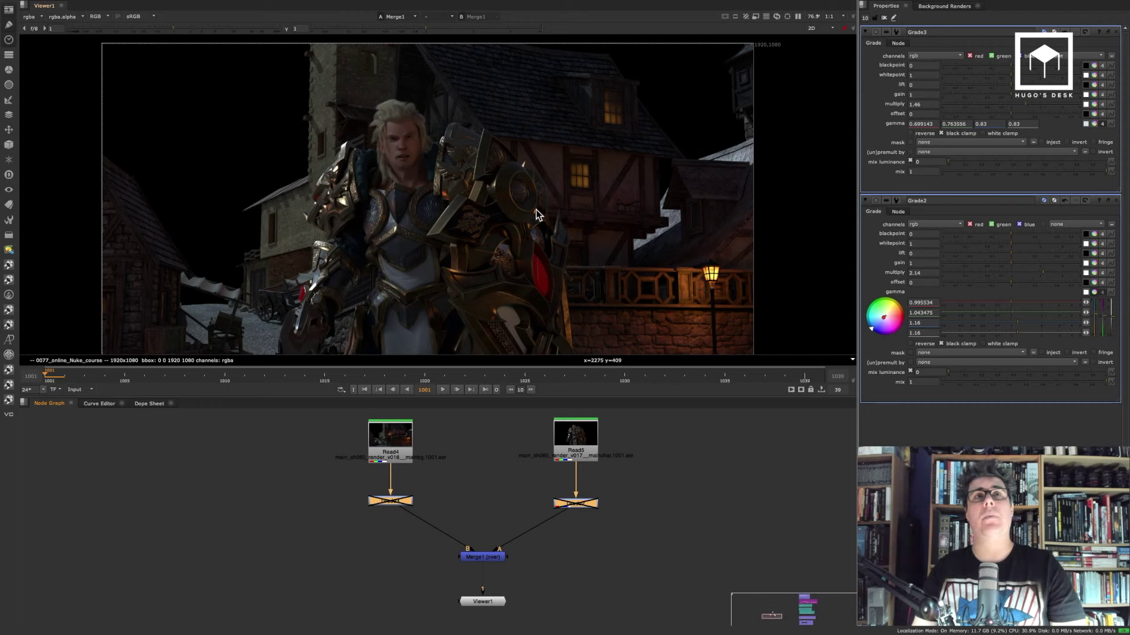
{"action": "key", "text": "d"}
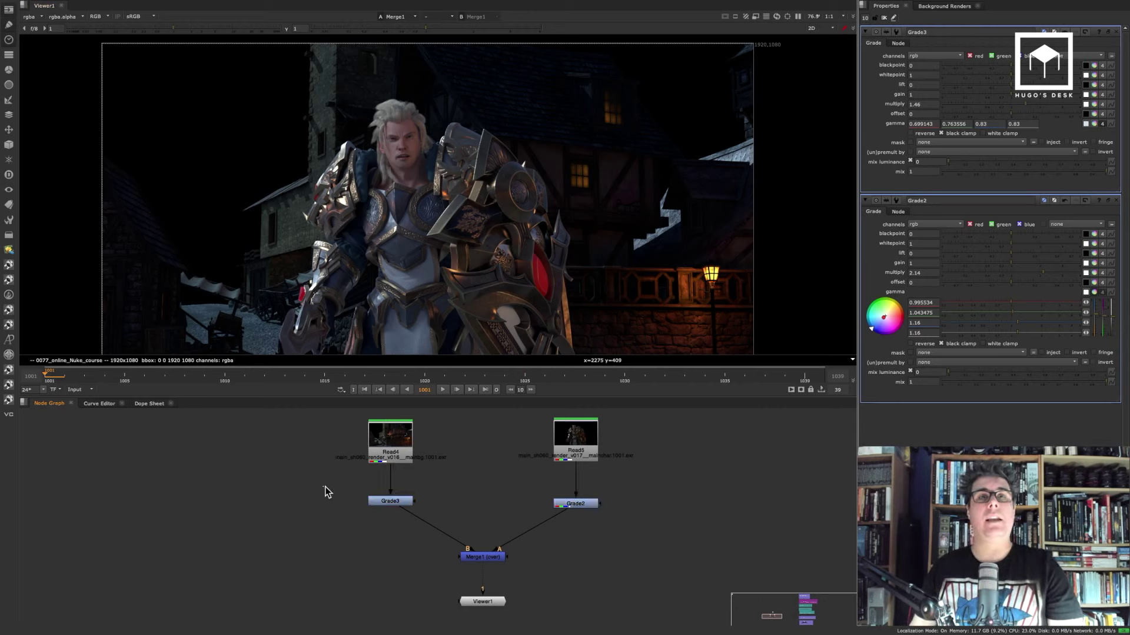
{"action": "left_click_drag", "start_coordinate": [325, 492], "coordinate": [647, 536]}
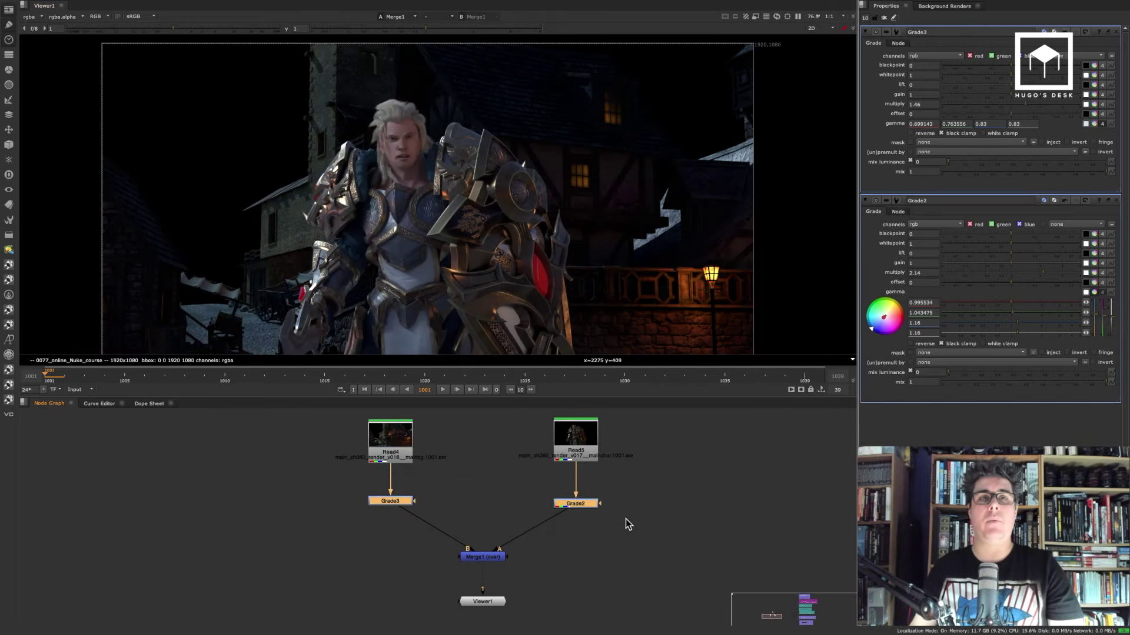
{"action": "left_click", "coordinate": [695, 488]}
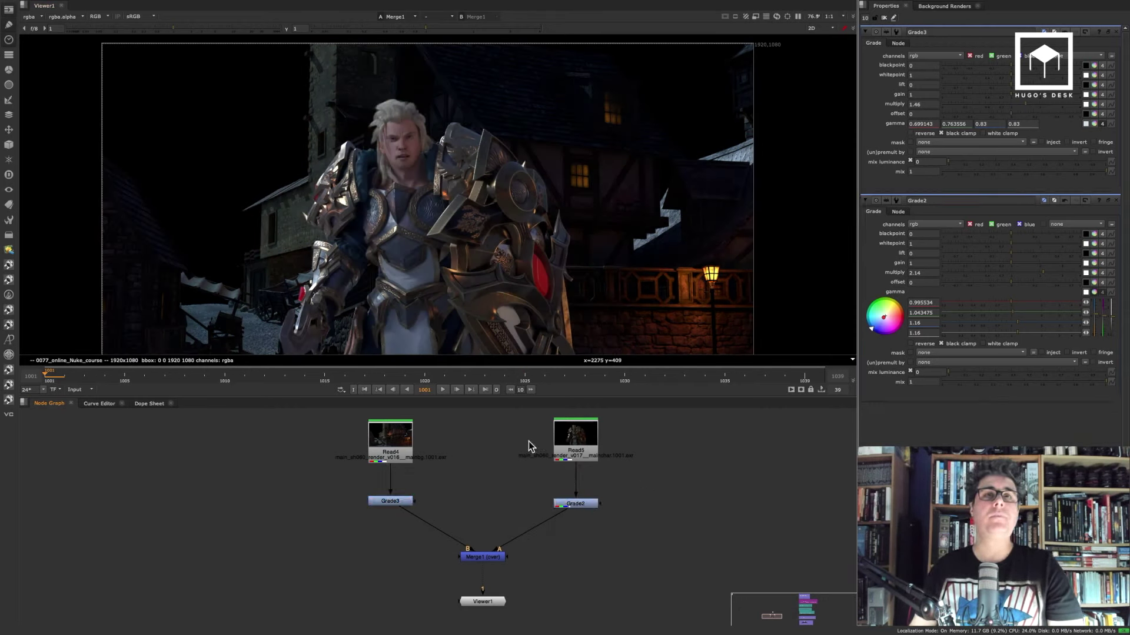
View each Grade node separately while toggling it off and on, ending on the merged comp with both grades enabled.
{"action": "left_click", "coordinate": [396, 503]}
{"action": "key", "text": "1"}
{"action": "key", "text": "d"}
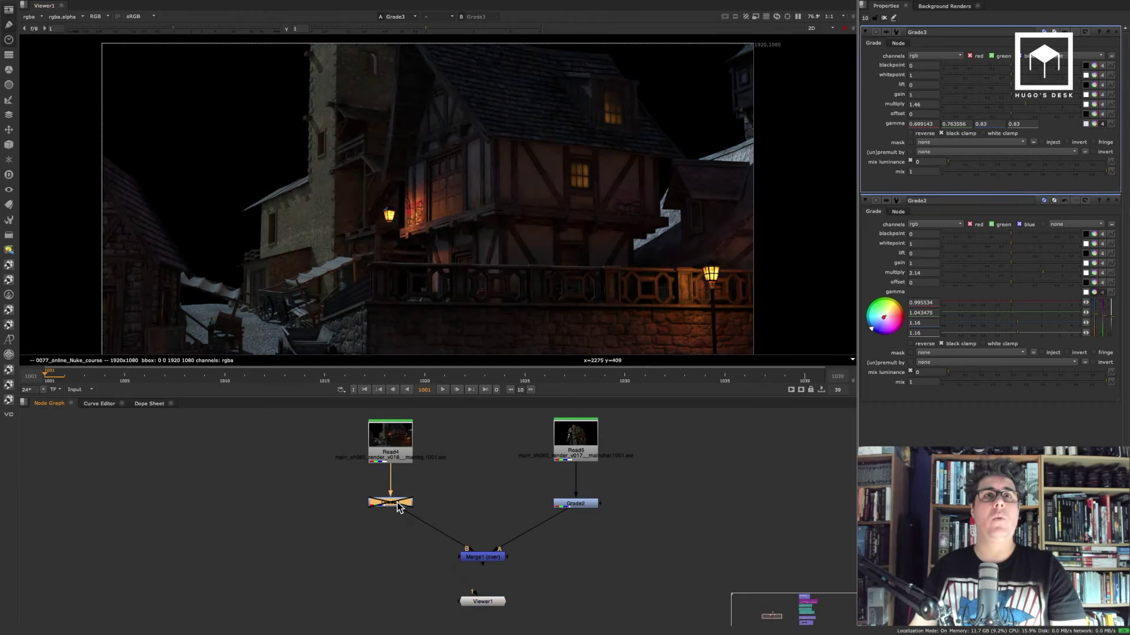
{"action": "left_click", "coordinate": [572, 504]}
{"action": "key", "text": "1"}
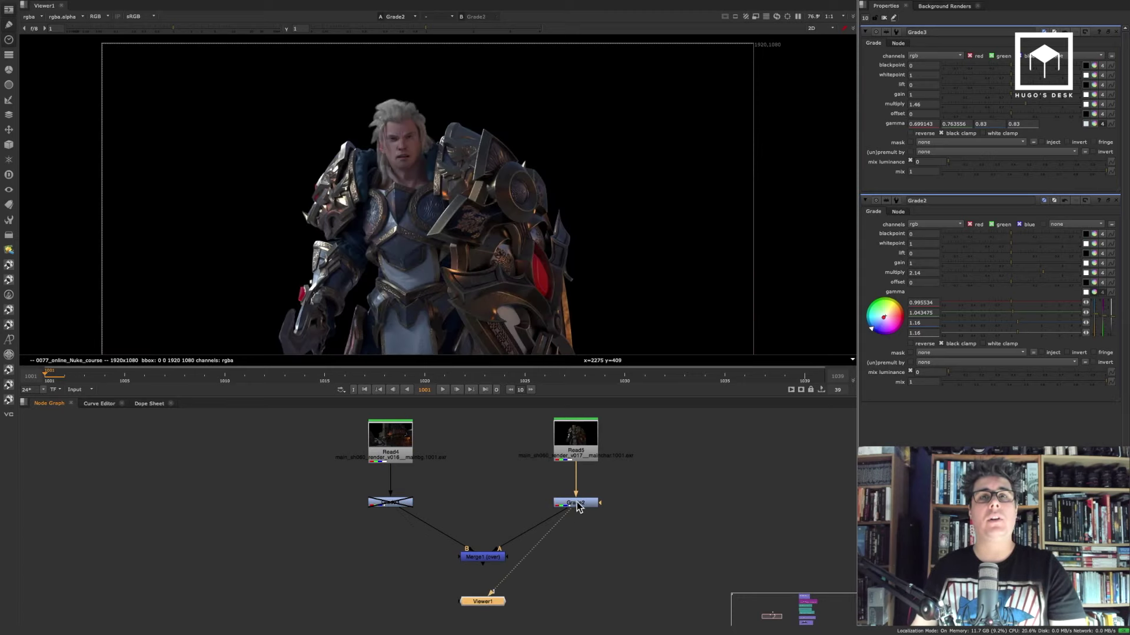
{"action": "key", "text": "d"}
{"action": "key", "text": "d"}
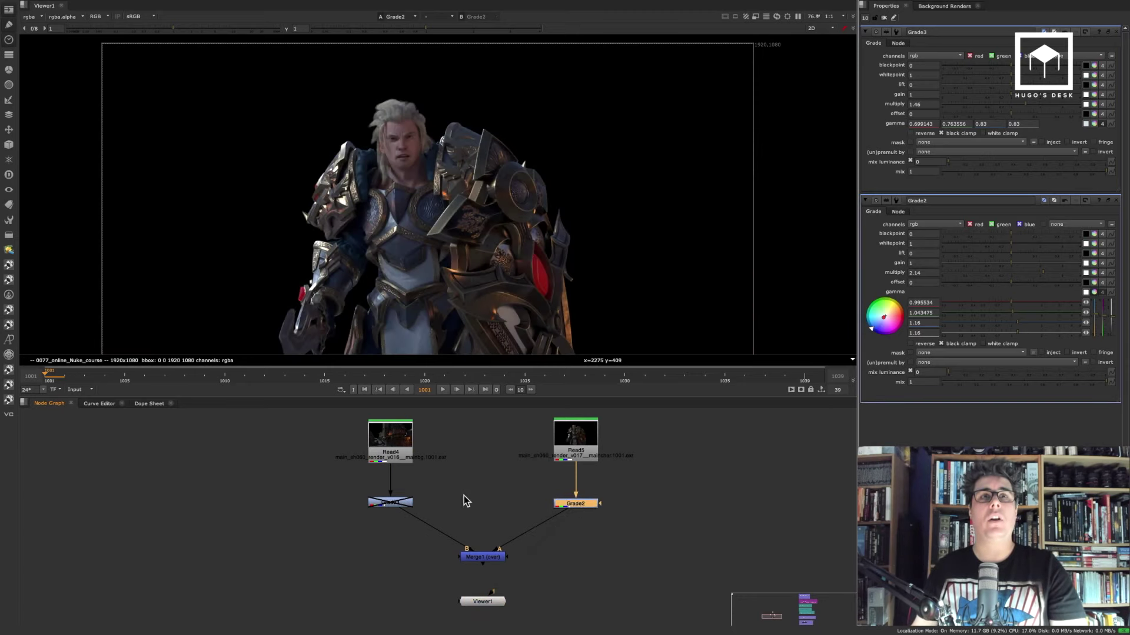
{"action": "left_click", "coordinate": [390, 503]}
{"action": "key", "text": "d"}
{"action": "left_click", "coordinate": [504, 557]}
{"action": "key", "text": "1"}
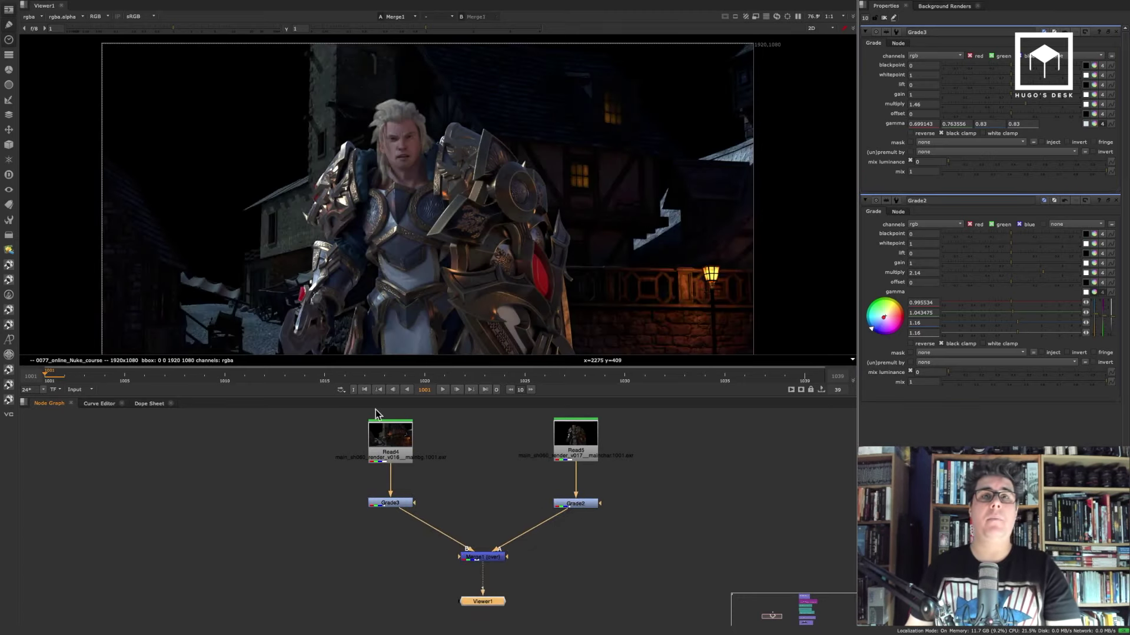
Add a Backdrop around the mainchar Read node and its Grade node.
{"action": "key", "text": "space"}
{"action": "middle_click_drag", "start_coordinate": [635, 516], "coordinate": [650, 383]}
{"action": "scroll", "coordinate": [612, 379], "scroll_direction": "up", "scroll_amount": 3}
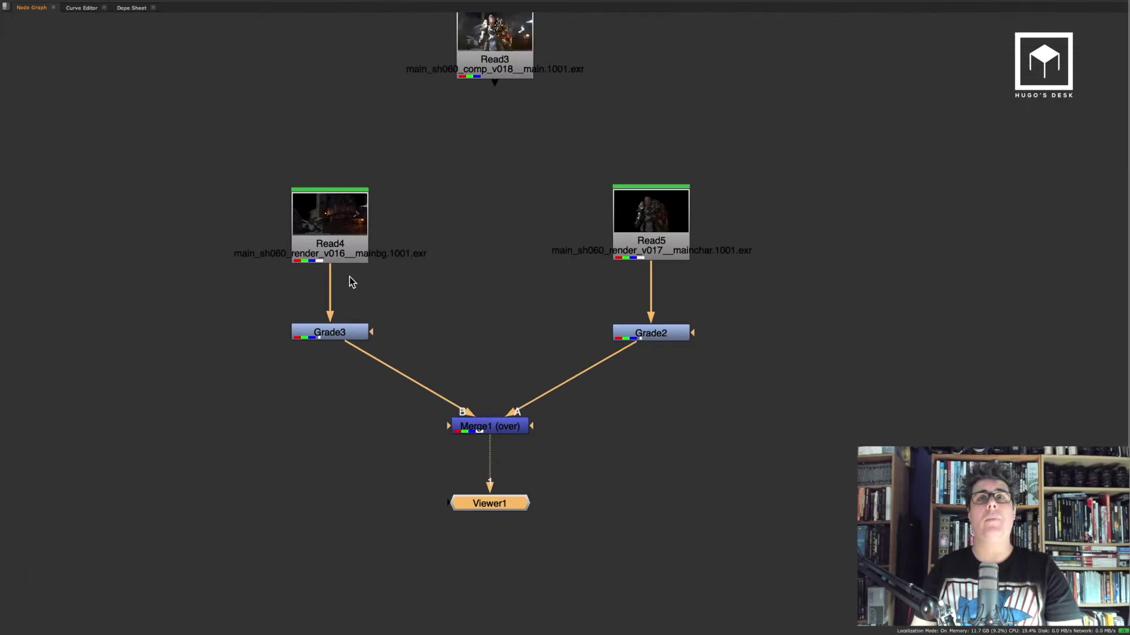
{"action": "left_click", "coordinate": [644, 395]}
{"action": "scroll", "coordinate": [664, 431], "scroll_direction": "down", "scroll_amount": 1}
{"action": "middle_click_drag", "start_coordinate": [644, 395], "coordinate": [671, 404]}
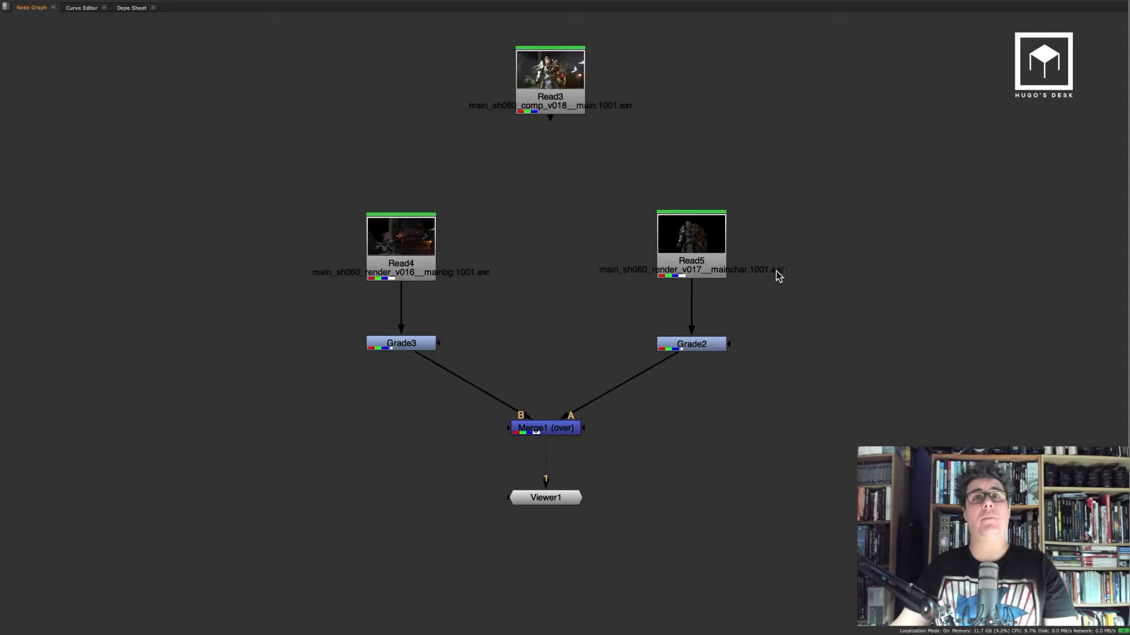
{"action": "left_click_drag", "start_coordinate": [803, 168], "coordinate": [591, 396]}
{"action": "key", "text": "Tab"}
{"action": "type", "text": "ba"}
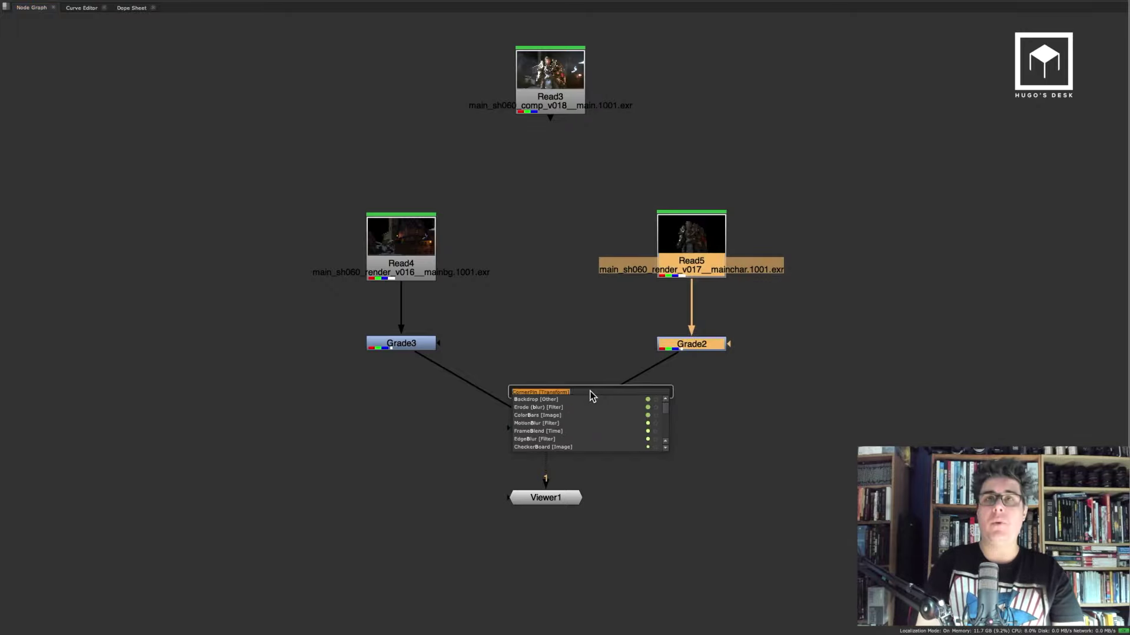
{"action": "key", "text": "Return"}
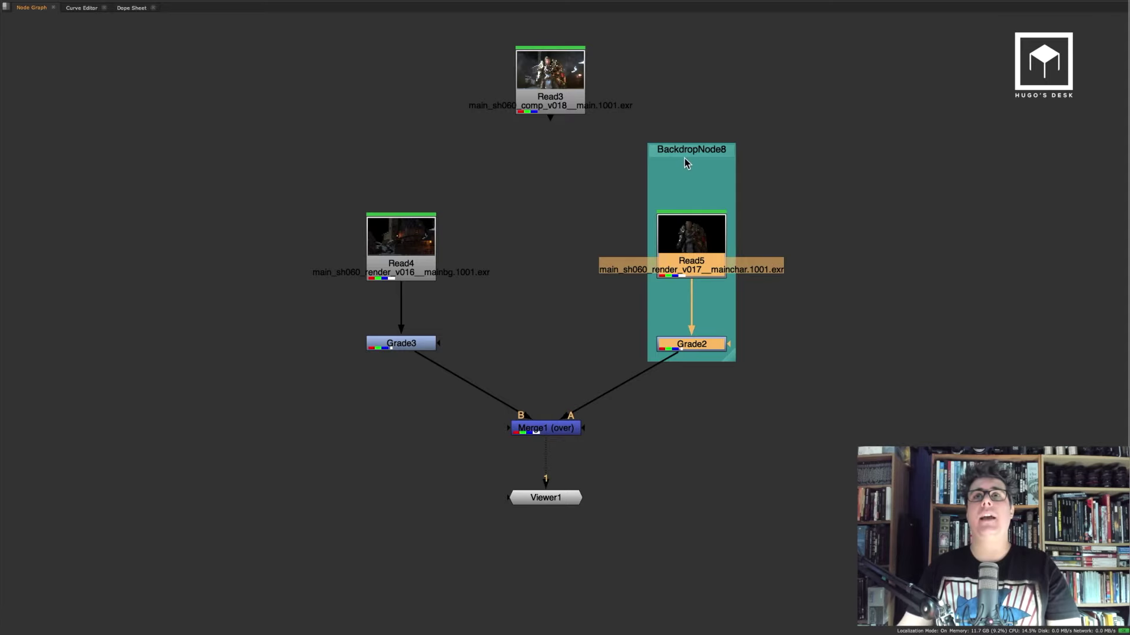
Label the mainchar branch's backdrop FG and frame the whole node tree.
{"action": "key", "text": "space"}
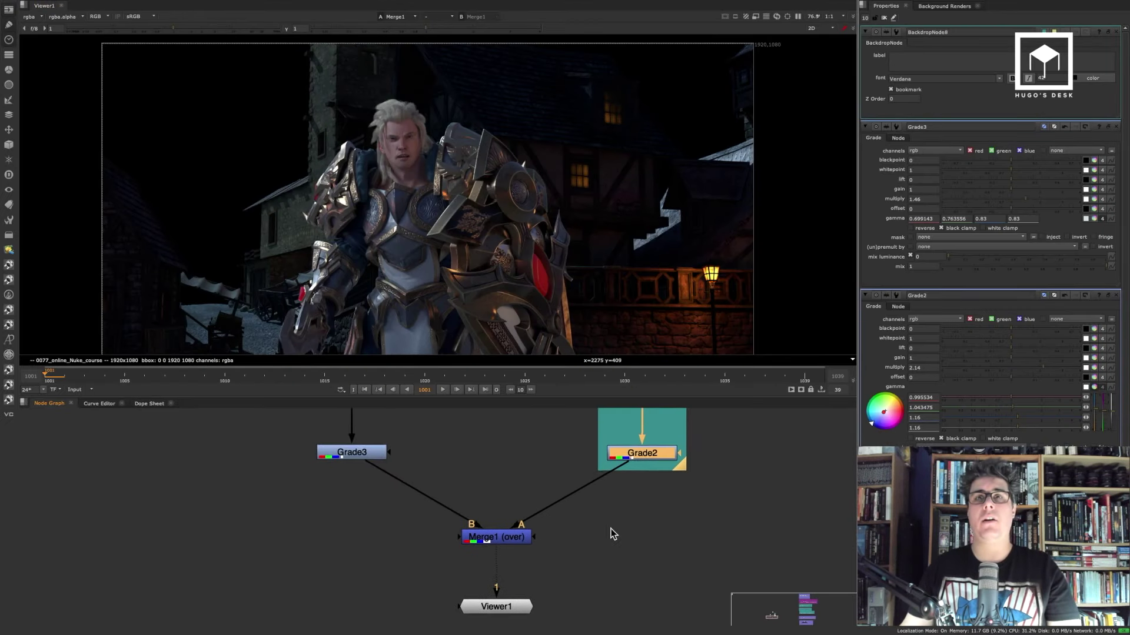
{"action": "middle_click_drag", "start_coordinate": [687, 419], "coordinate": [547, 604]}
{"action": "left_click", "coordinate": [984, 61]}
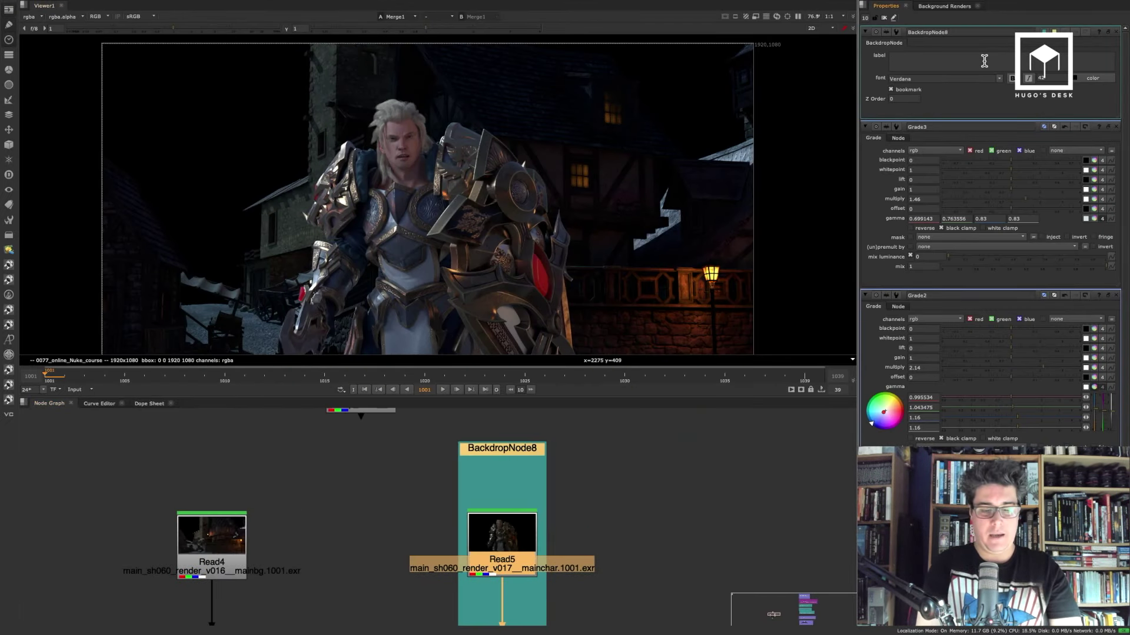
{"action": "type", "text": "FG"}
{"action": "key", "text": "space"}
{"action": "key", "text": "f"}
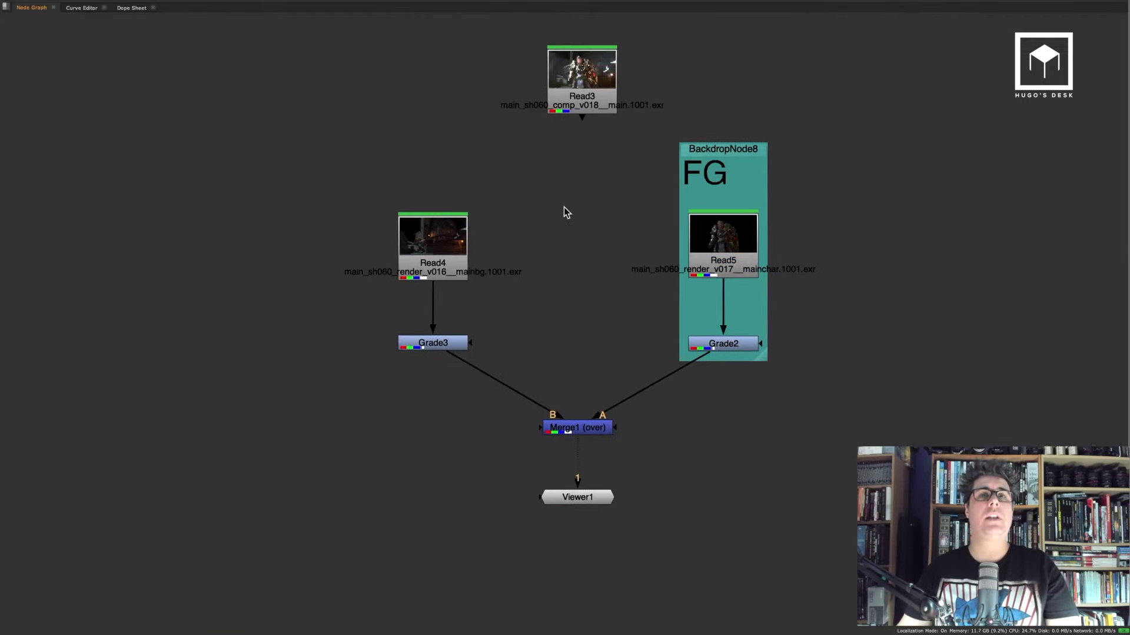
Add a Backdrop around the mainbg Read and Grade nodes and label it BG.
{"action": "left_click_drag", "start_coordinate": [580, 165], "coordinate": [309, 398]}
{"action": "key", "text": "Tab"}
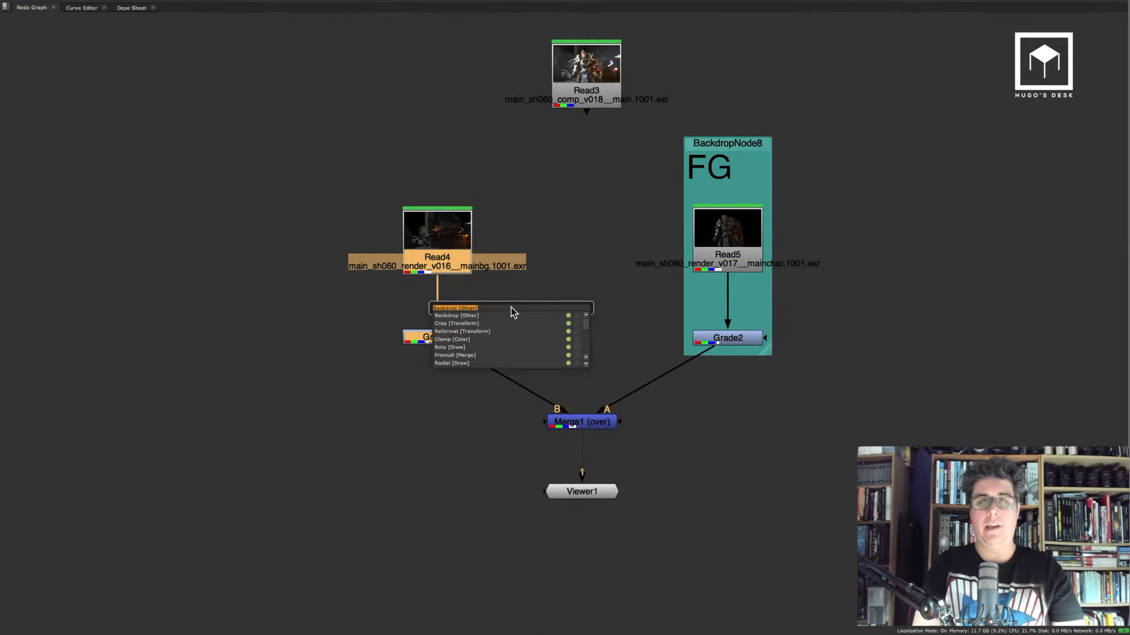
{"action": "key", "text": "Return"}
{"action": "key", "text": "space"}
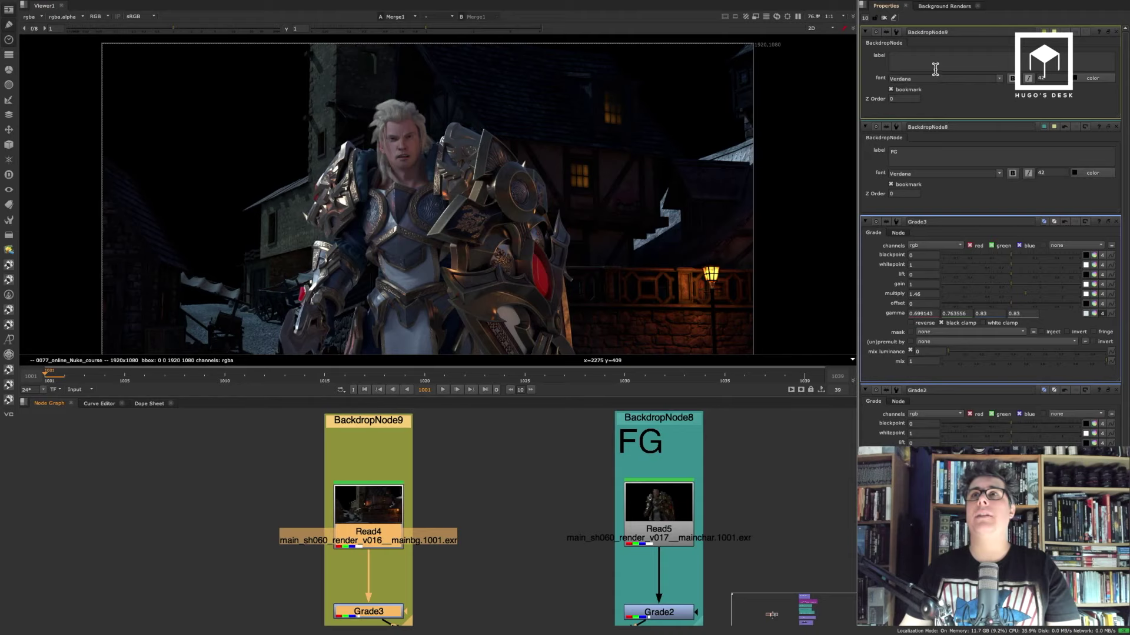
{"action": "left_click", "coordinate": [935, 66]}
{"action": "type", "text": "BG"}
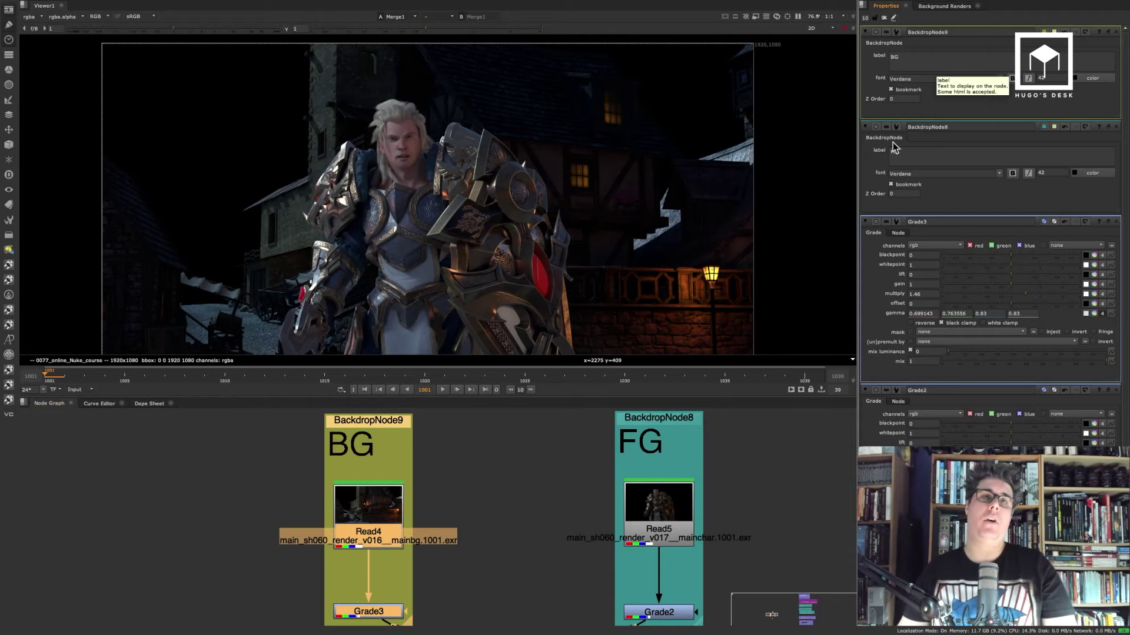
Move the BG backdrop with its nodes slightly up and farther away from the FG backdrop.
{"action": "key", "text": "space"}
{"action": "scroll", "coordinate": [623, 191], "scroll_direction": "up", "scroll_amount": 2}
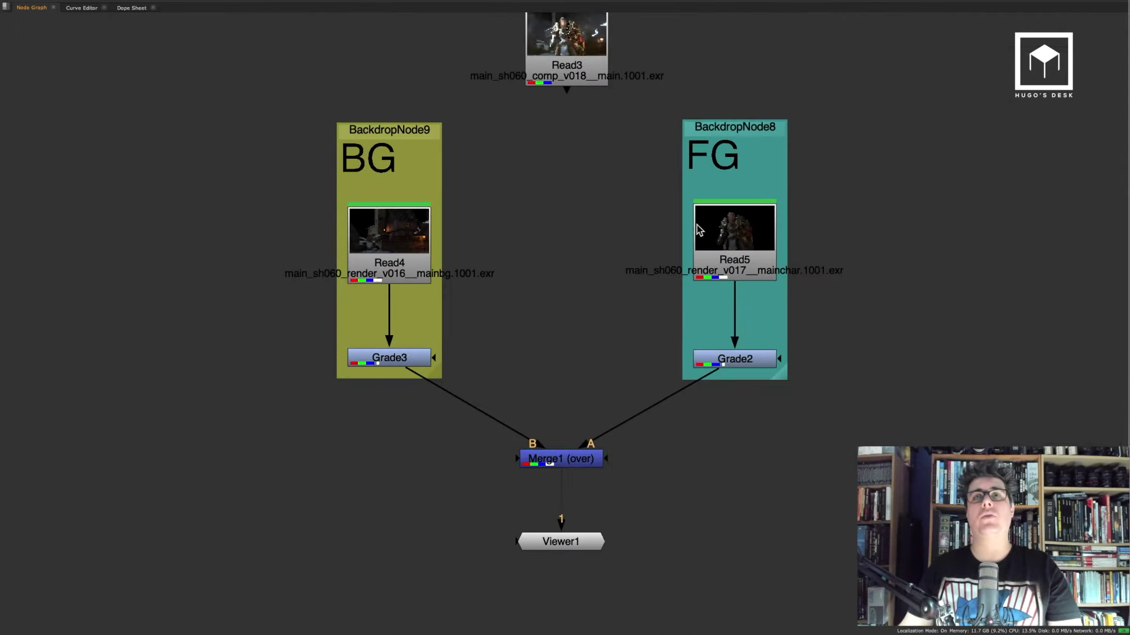
{"action": "left_click_drag", "start_coordinate": [403, 134], "coordinate": [370, 123]}
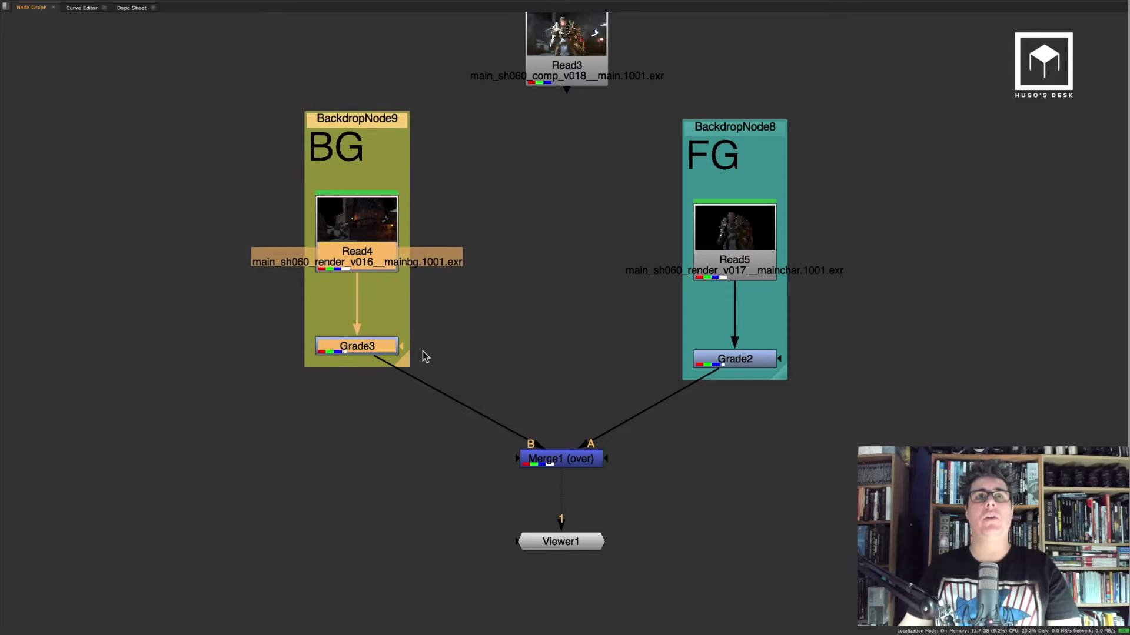
{"action": "mouse_move", "coordinate": [410, 361]}
{"action": "left_mouse_down"}
{"action": "mouse_move", "coordinate": [502, 400]}
{"action": "mouse_move", "coordinate": [408, 366]}
{"action": "left_mouse_up"}
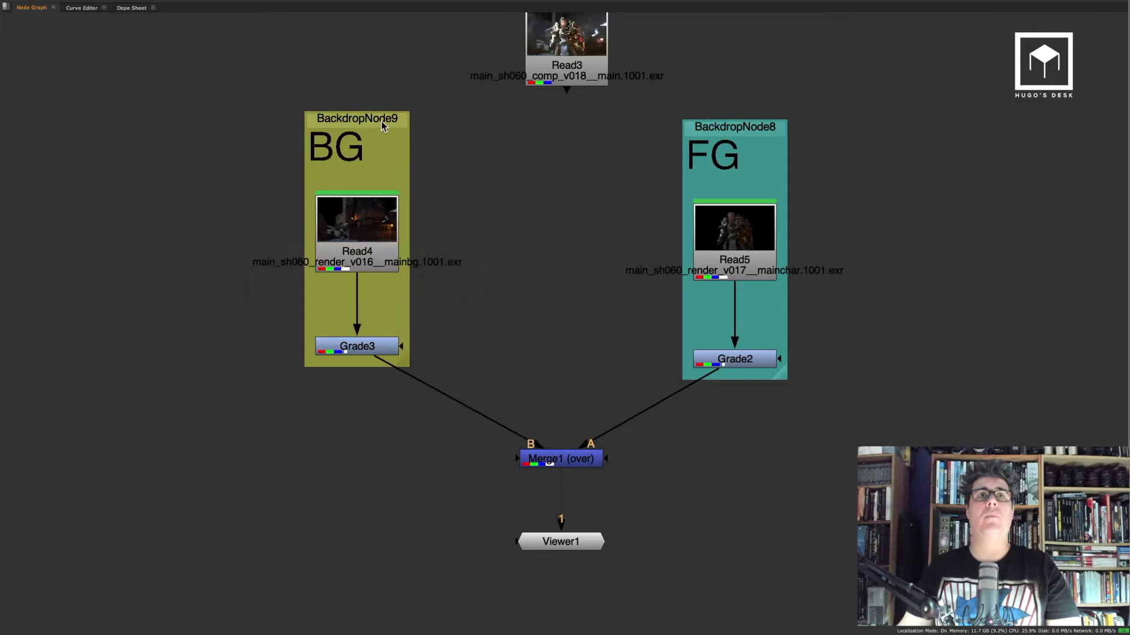
Spread the BG and FG backdrops evenly to either side of the Merge node and move the Merge slightly down.
{"action": "mouse_move", "coordinate": [383, 126]}
{"action": "left_mouse_down"}
{"action": "mouse_move", "coordinate": [464, 147]}
{"action": "mouse_move", "coordinate": [333, 139]}
{"action": "mouse_move", "coordinate": [373, 124]}
{"action": "left_mouse_up"}
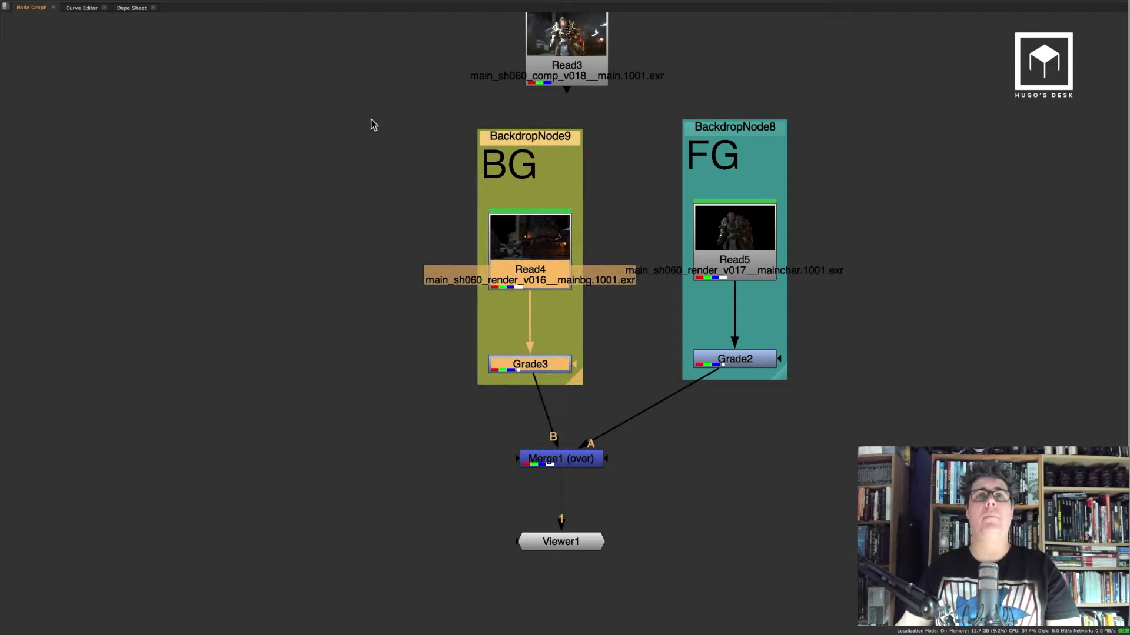
{"action": "left_click_drag", "start_coordinate": [761, 130], "coordinate": [848, 138]}
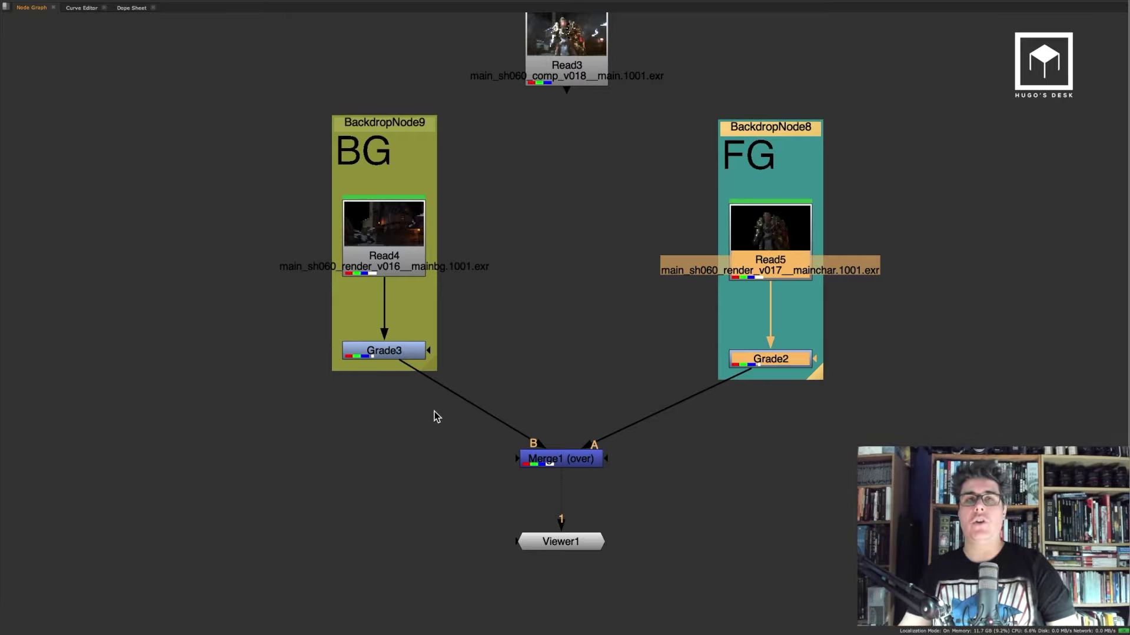
{"action": "left_click", "coordinate": [561, 458]}
{"action": "left_click", "coordinate": [667, 461]}
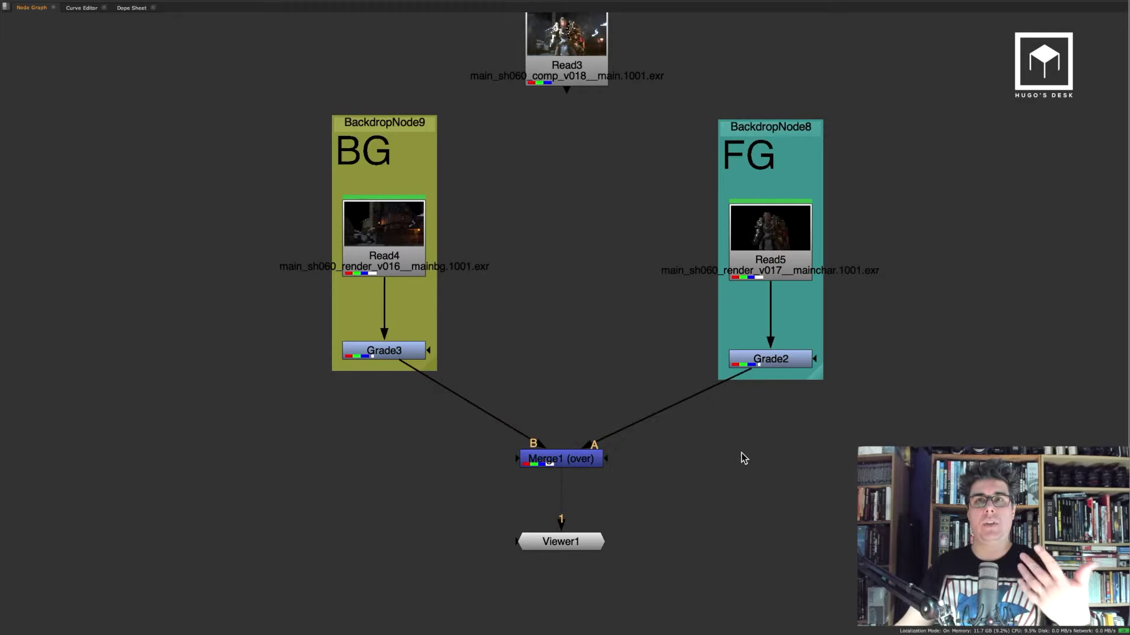
{"action": "left_click_drag", "start_coordinate": [577, 460], "coordinate": [582, 484]}
{"action": "left_click", "coordinate": [574, 397]}
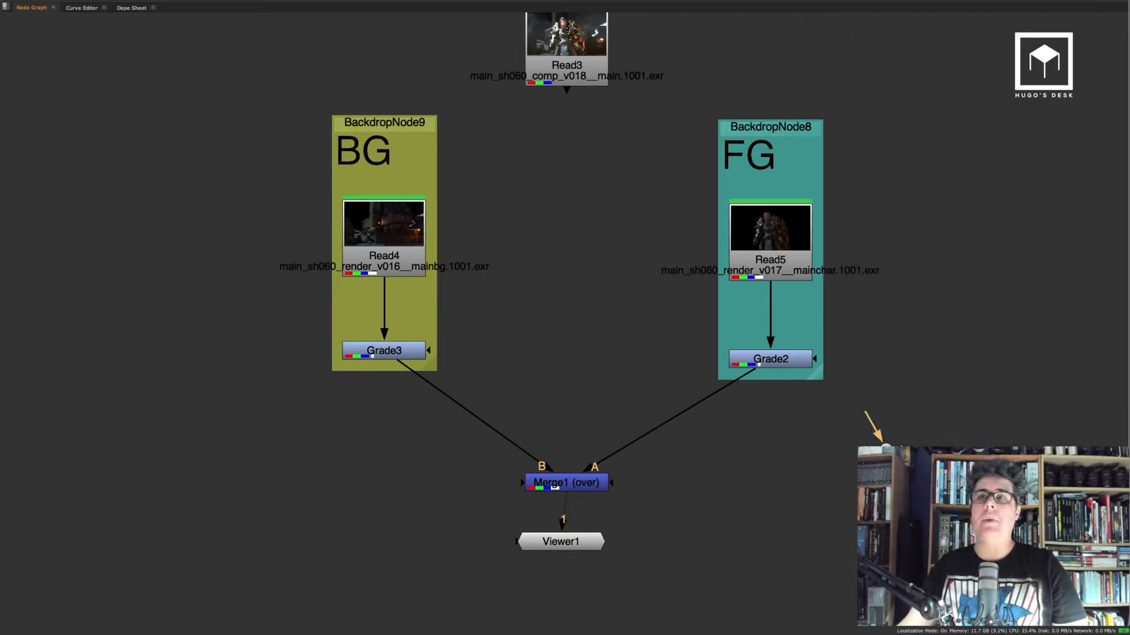
Insert a Dot between each Grade node and the Merge, placing the BG Dot straight below its Grade and level with the Merge.
{"action": "left_click", "coordinate": [675, 432], "text": "ctrl"}
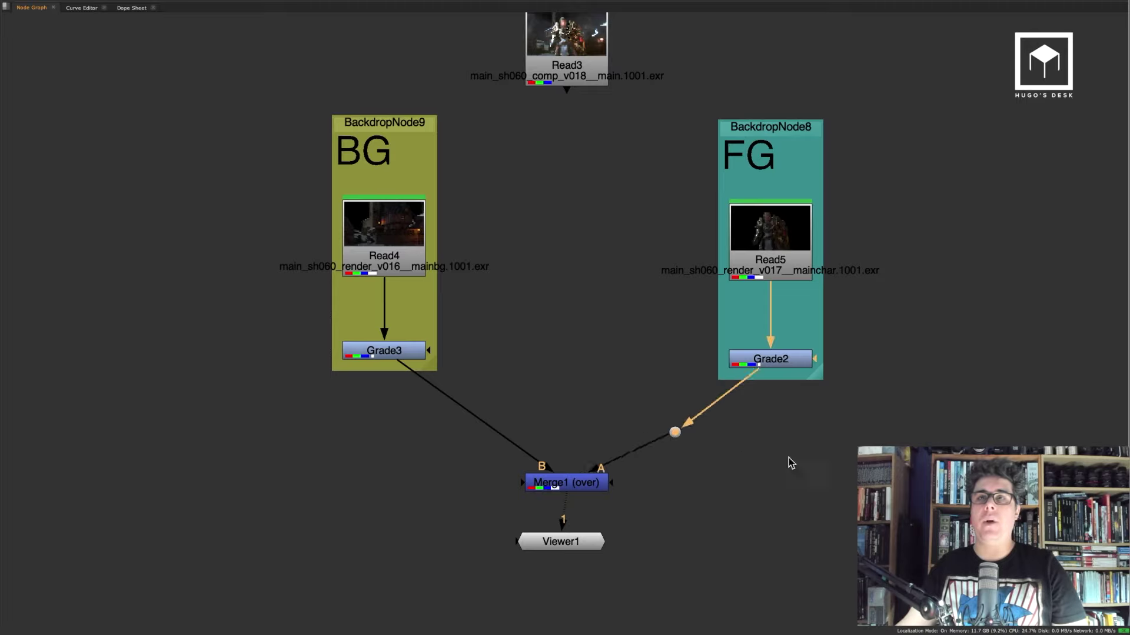
{"action": "left_click_drag", "start_coordinate": [675, 433], "coordinate": [779, 453]}
{"action": "left_click", "coordinate": [277, 507]}
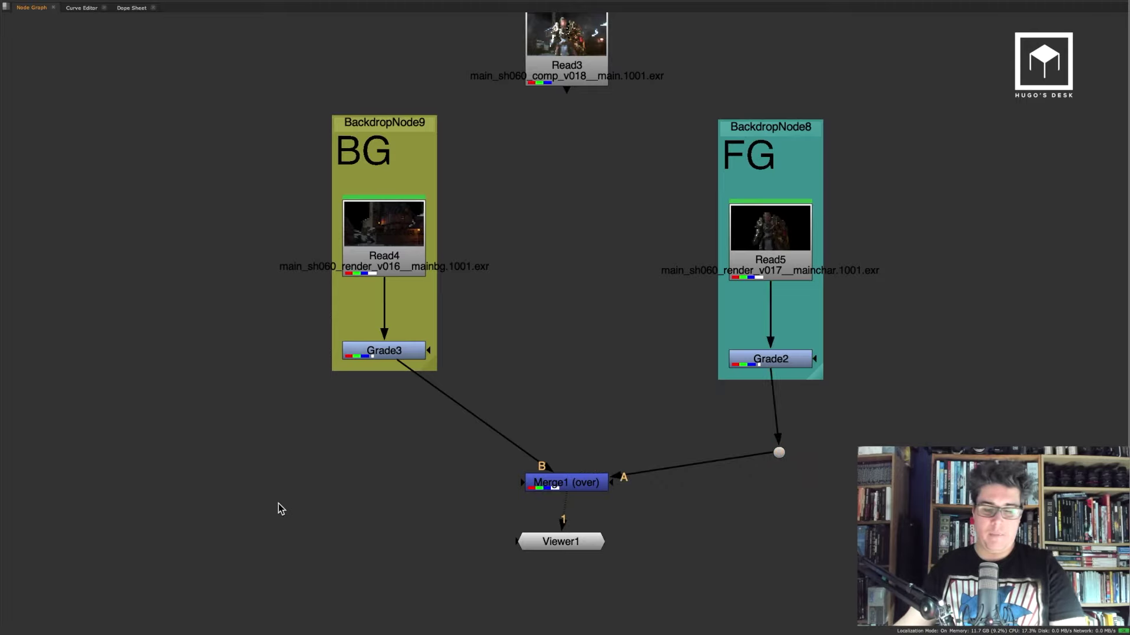
{"action": "key", "text": "period"}
{"action": "left_click_drag", "start_coordinate": [279, 504], "coordinate": [387, 486]}
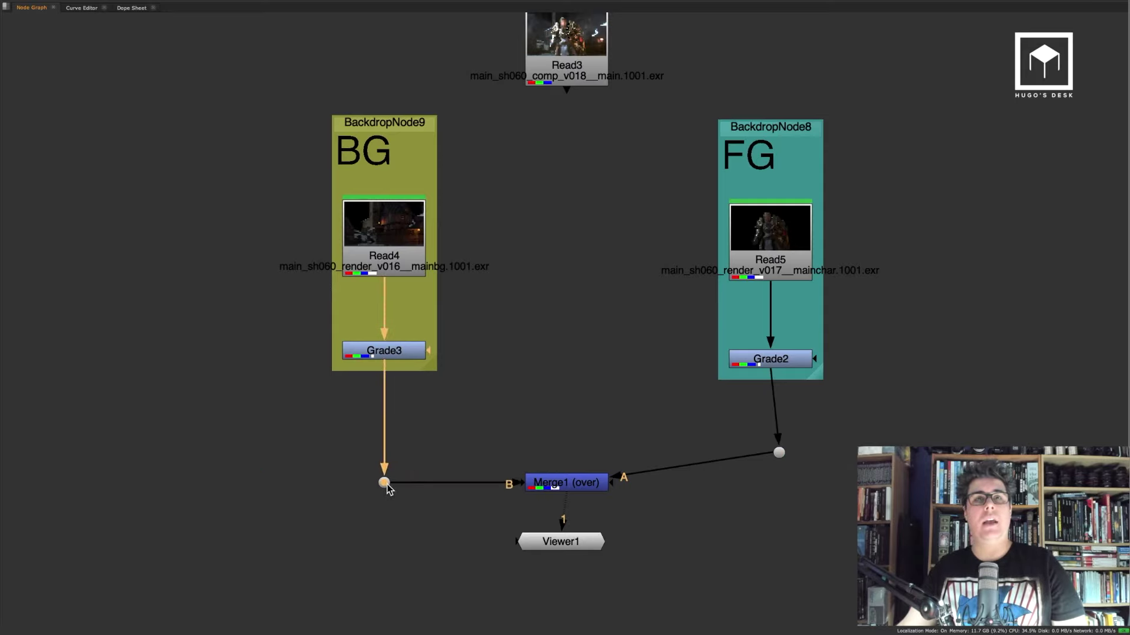
Align the FG branch's Dot straight below its Grade node and level with the Merge's A input.
{"action": "left_click_drag", "start_coordinate": [778, 453], "coordinate": [713, 409]}
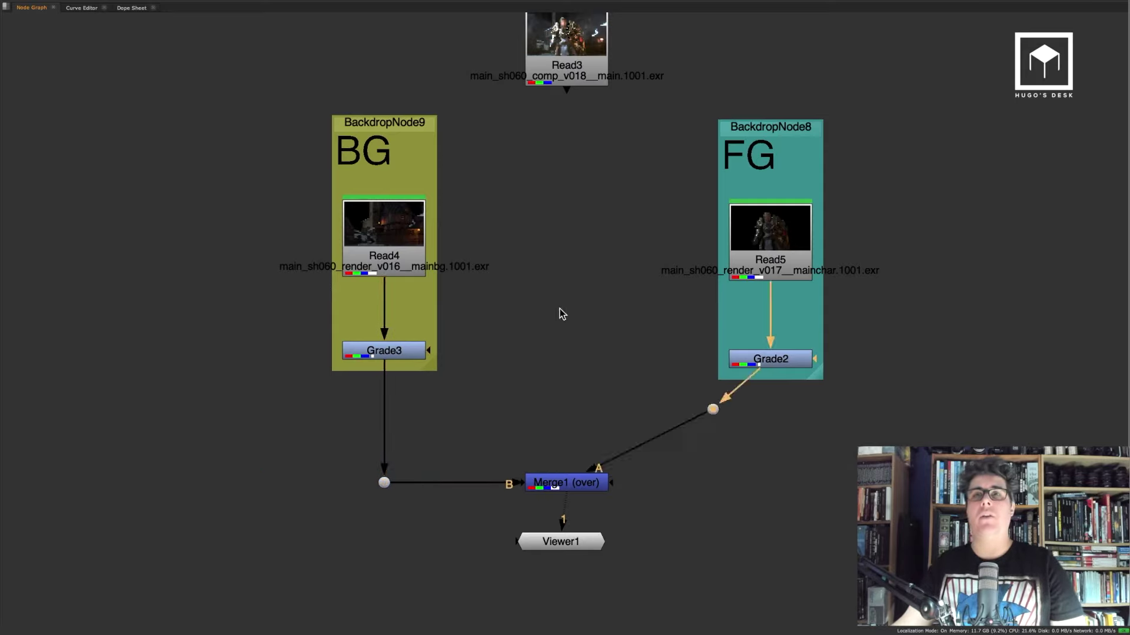
{"action": "left_click_drag", "start_coordinate": [562, 314], "coordinate": [772, 492]}
{"action": "left_click", "coordinate": [819, 454]}
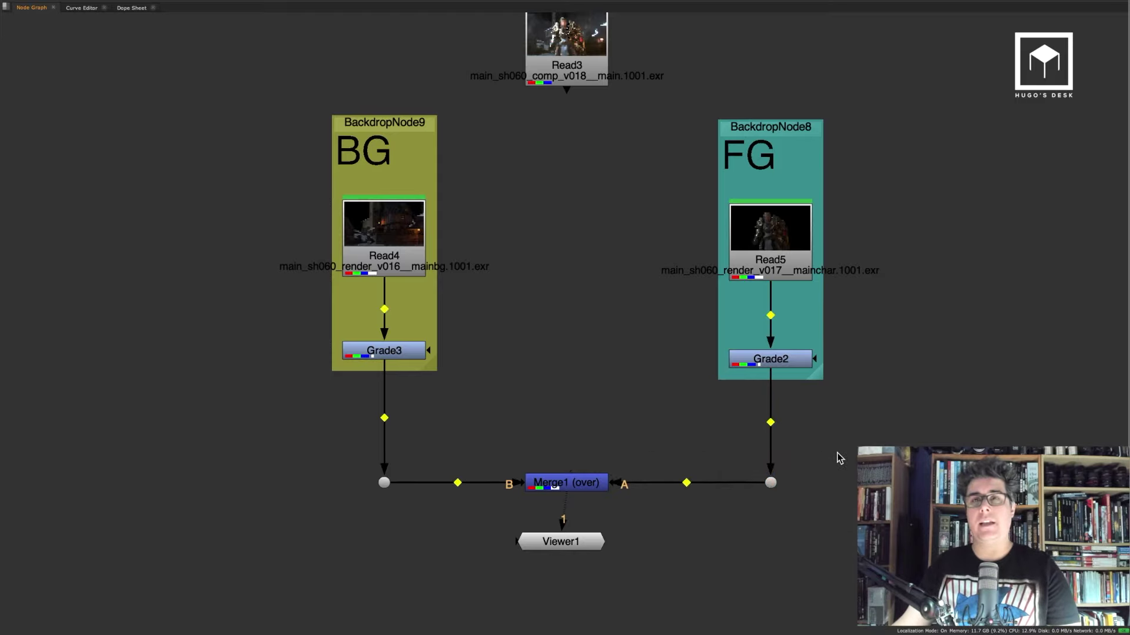
{"action": "key", "text": "ctrl"}
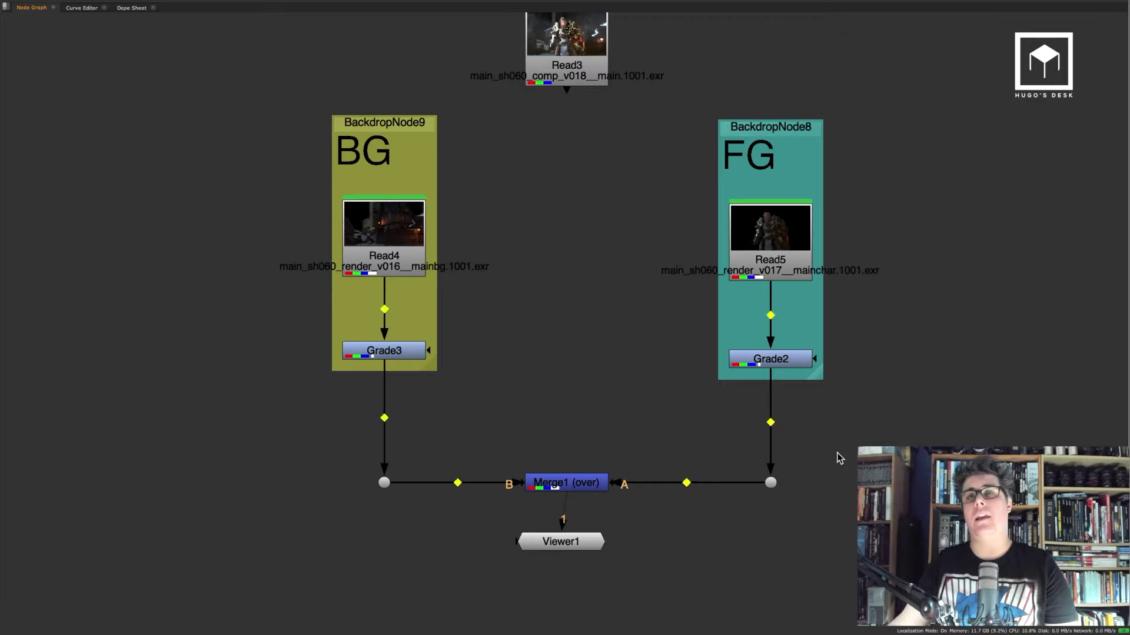